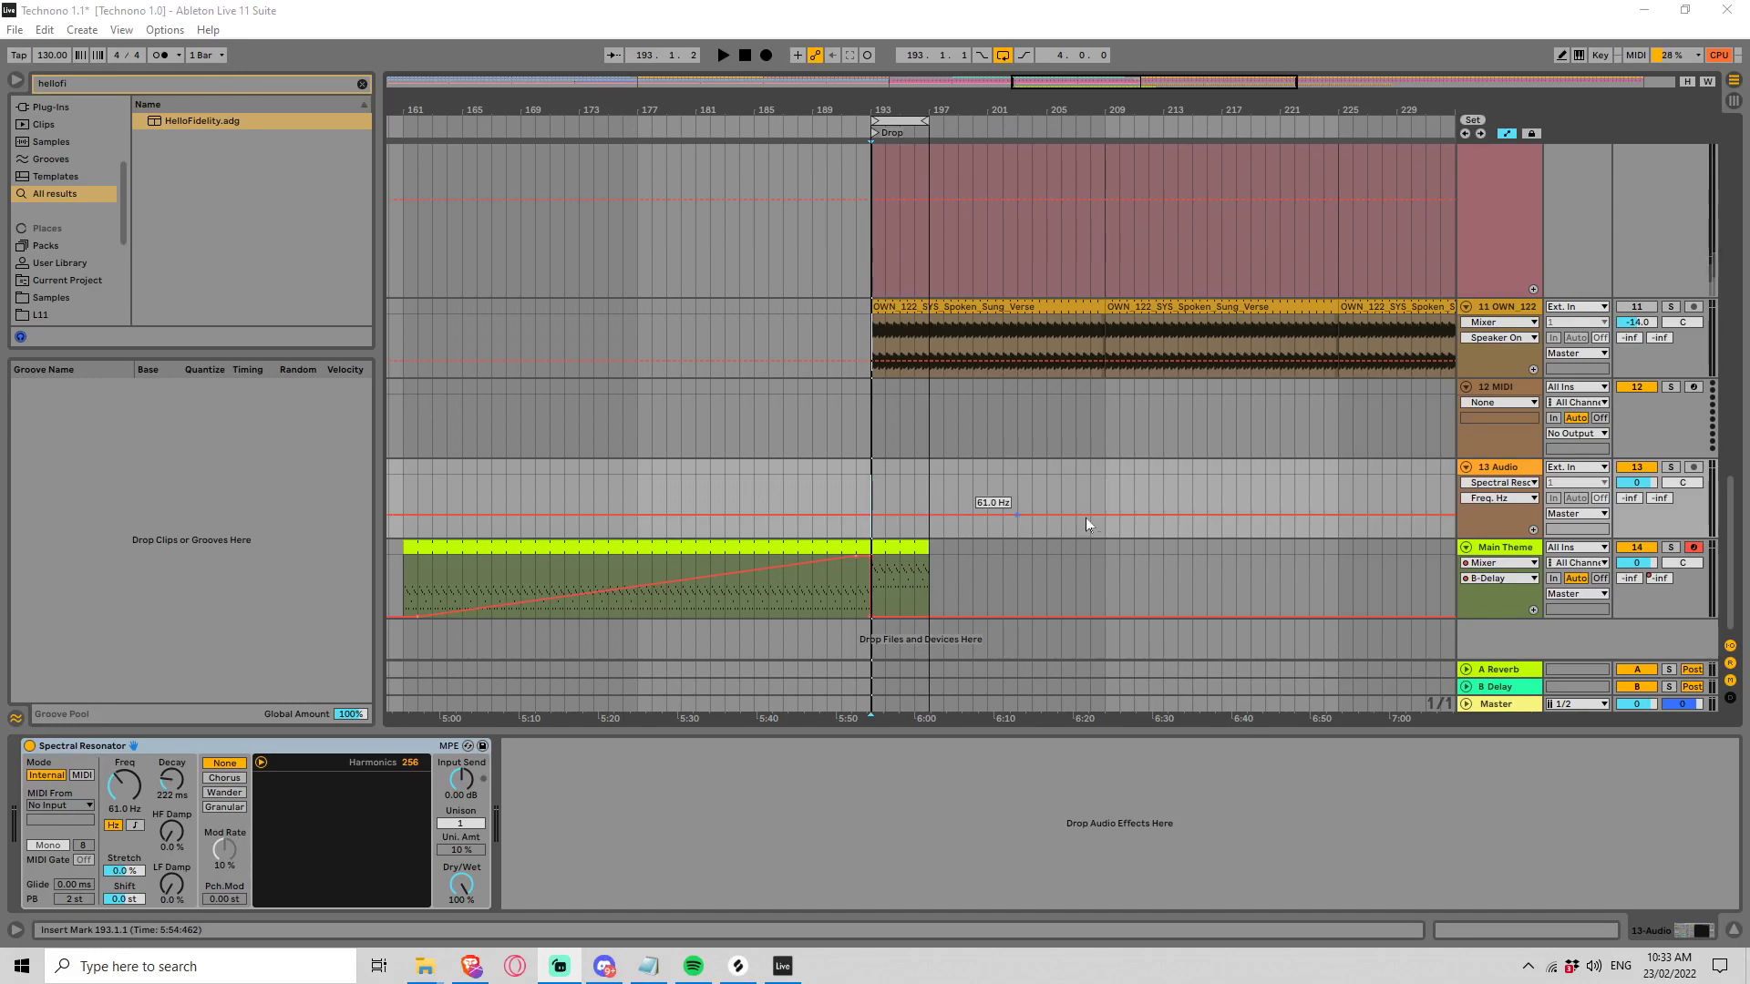
Select the Main Theme track, play from bar 188 into the Drop, and focus HelloFidelity
left_click(692, 626)
left_click(799, 609)
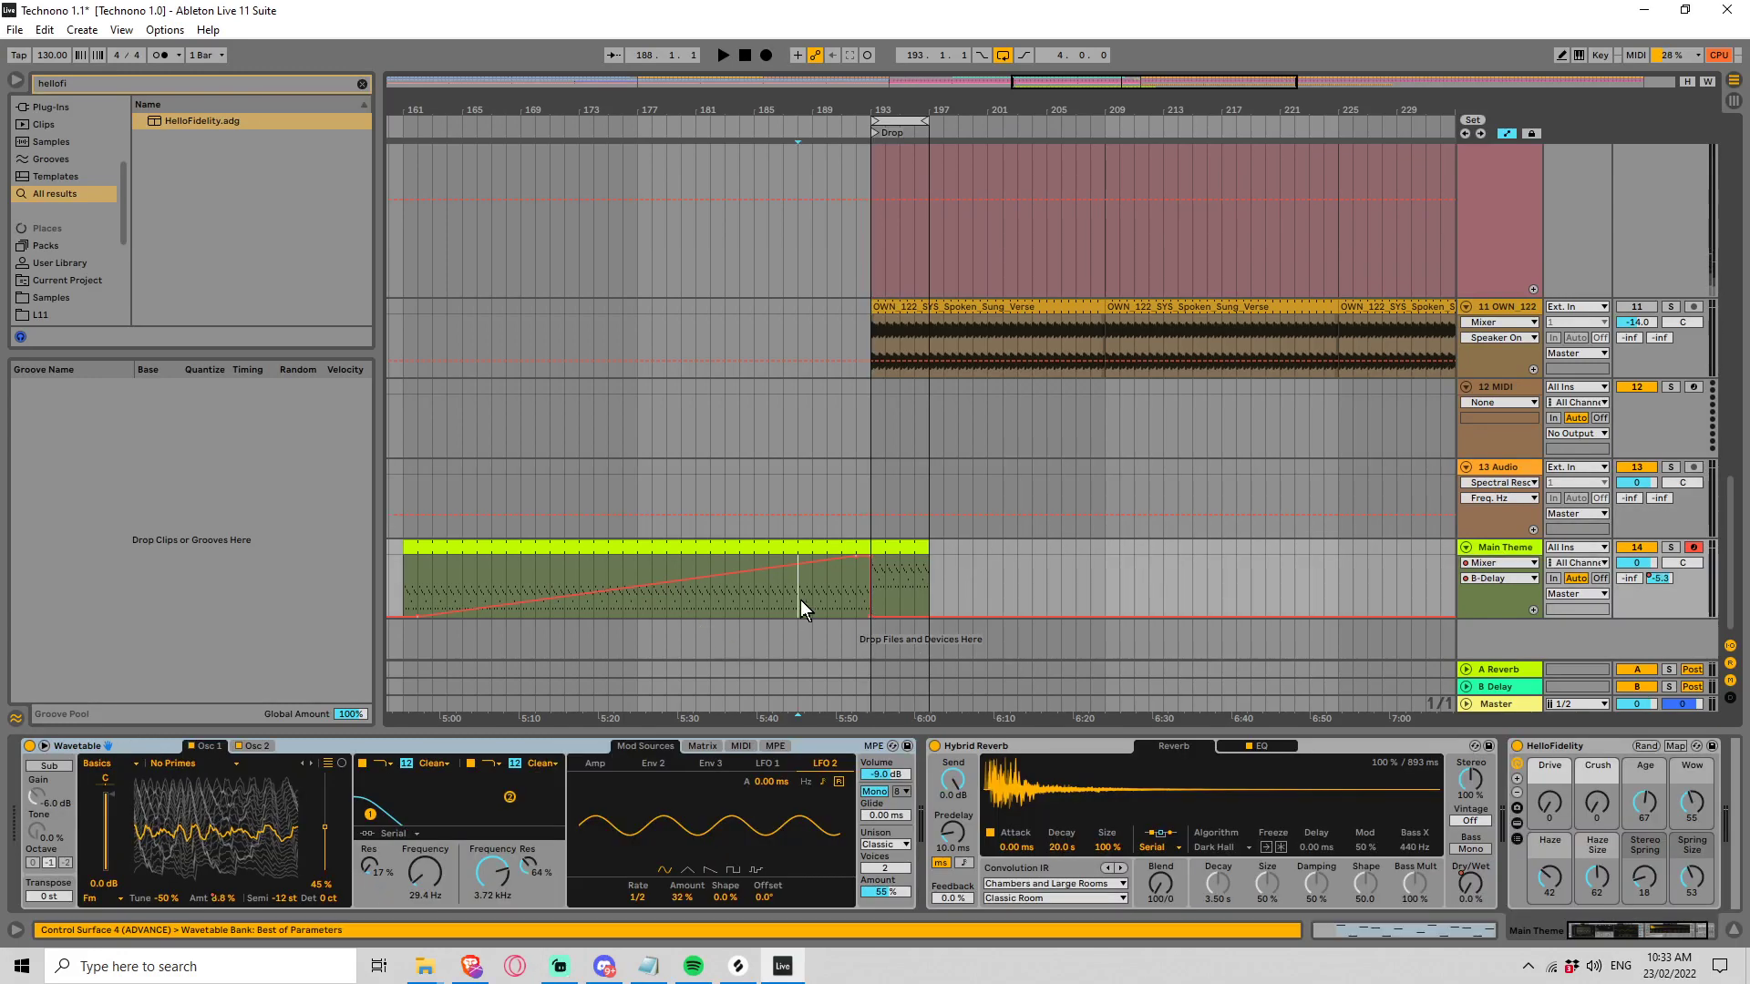
key("space")
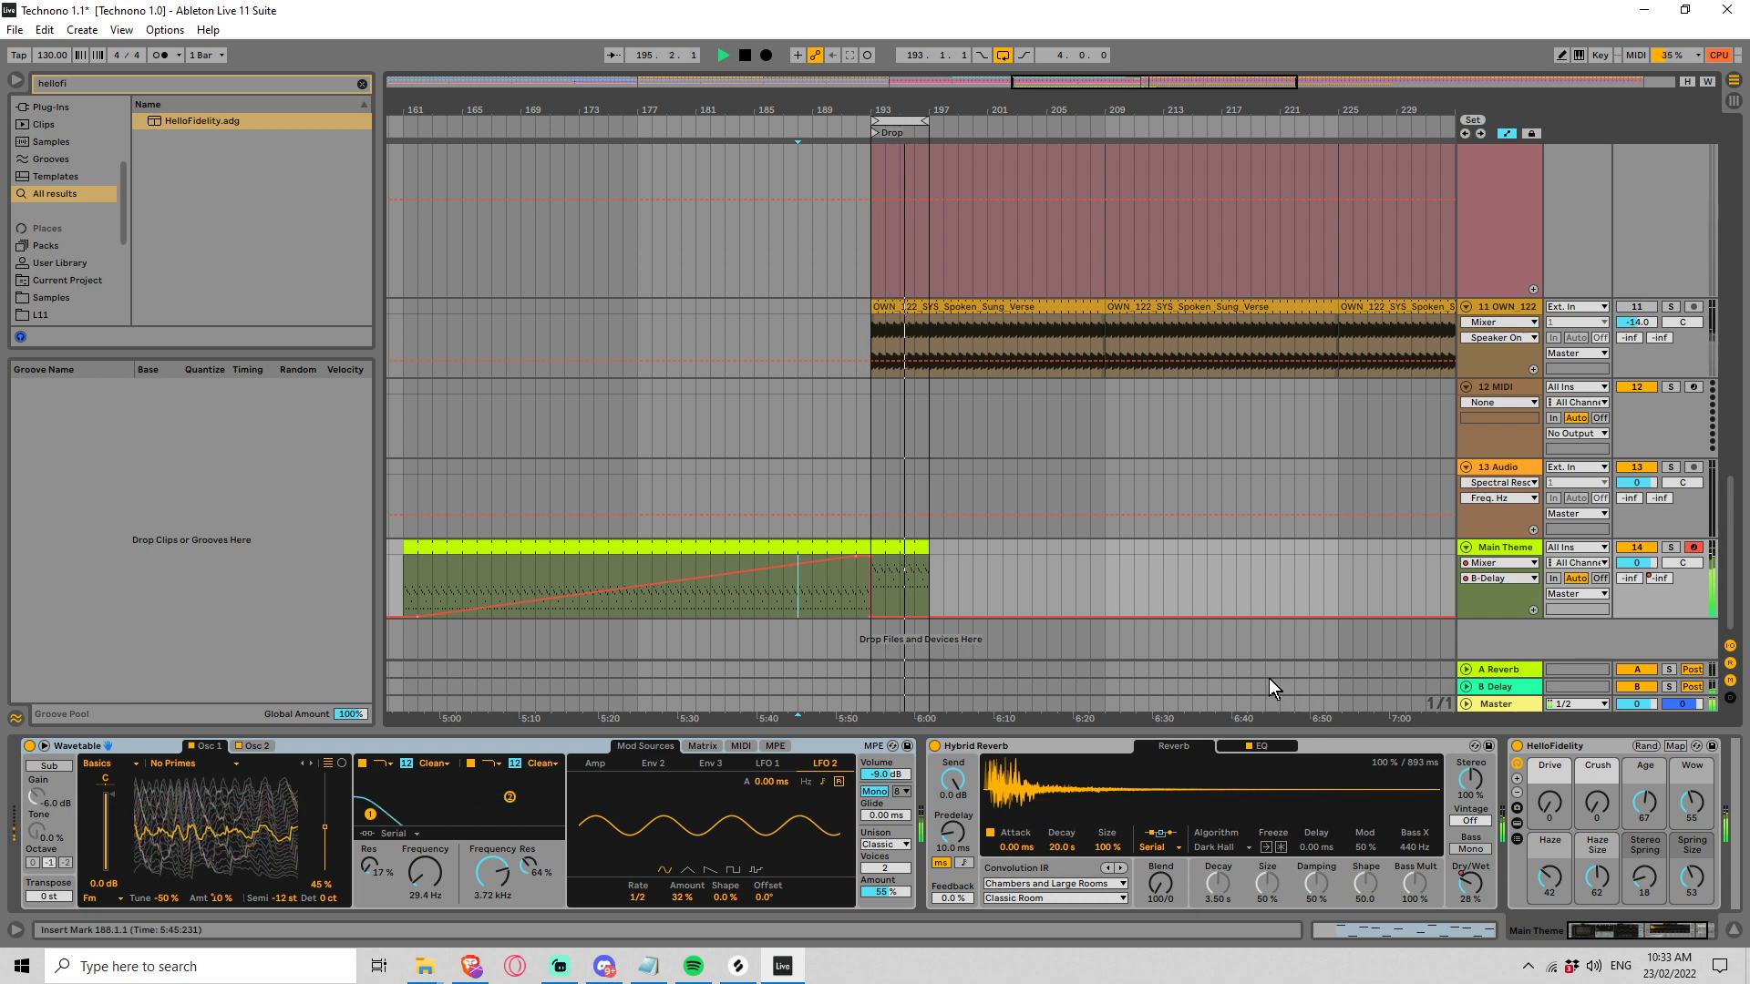
left_click(1560, 745)
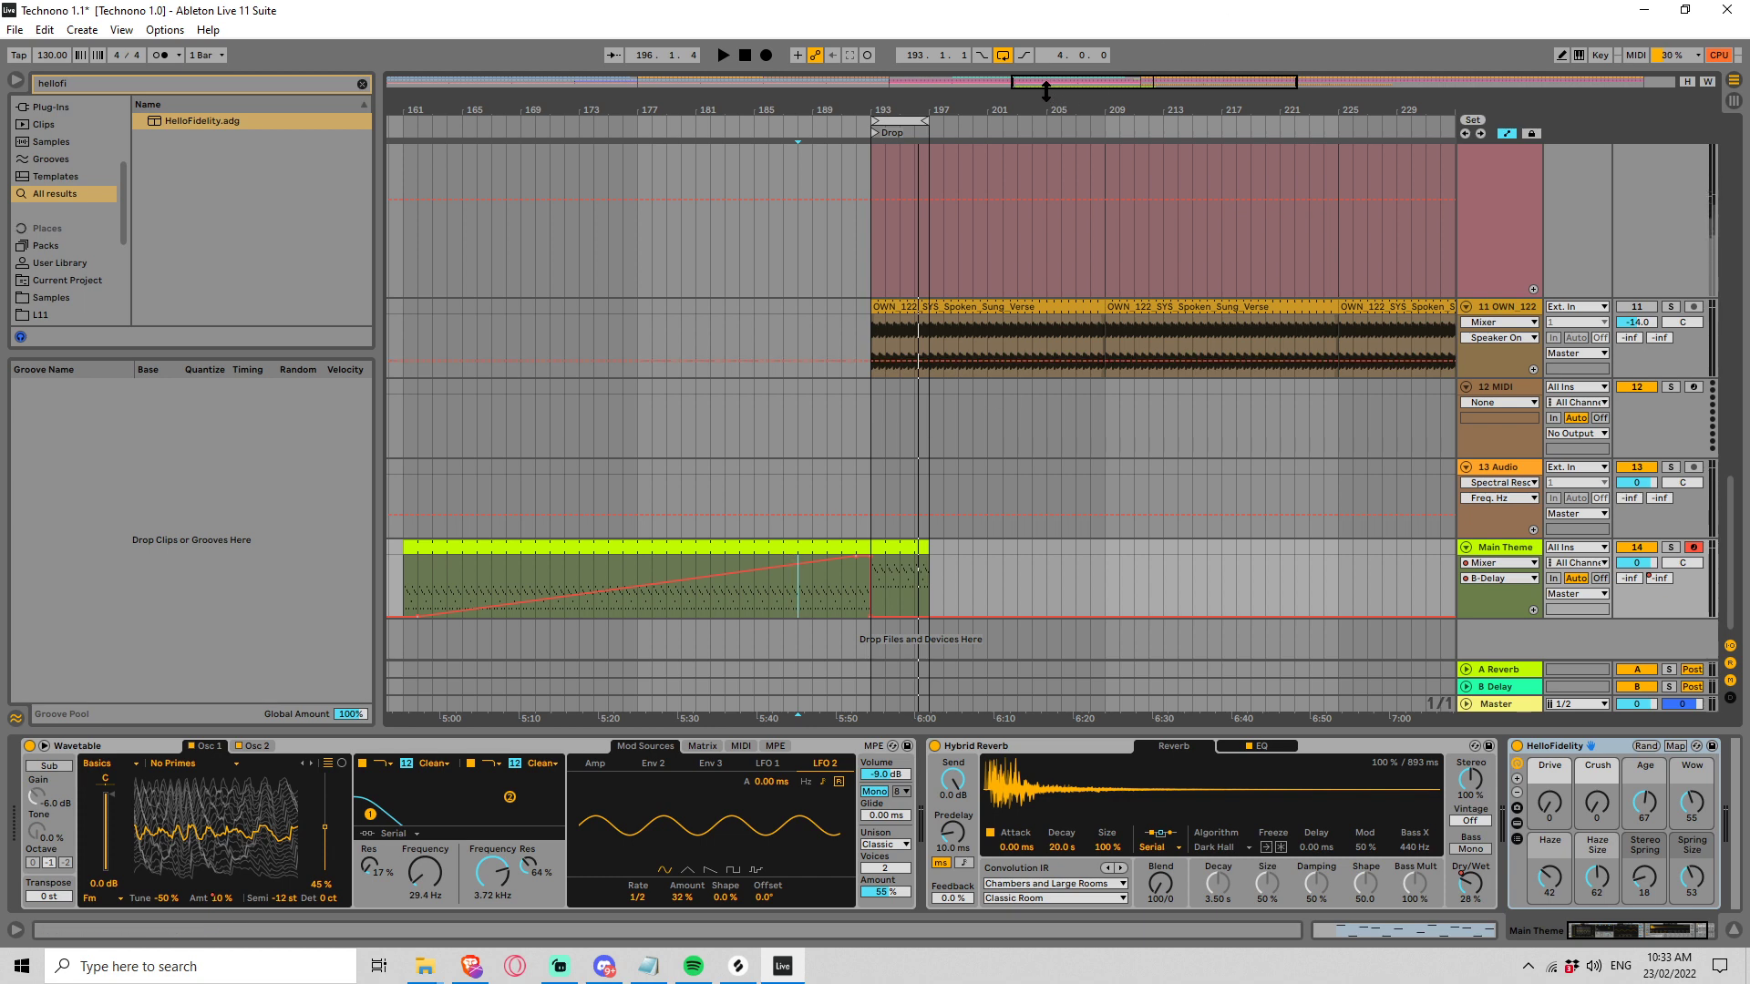
Zoom to the full song and extend the Main Theme clip back to bar 1
left_click_drag(1037, 89, 675, 89)
key("w")
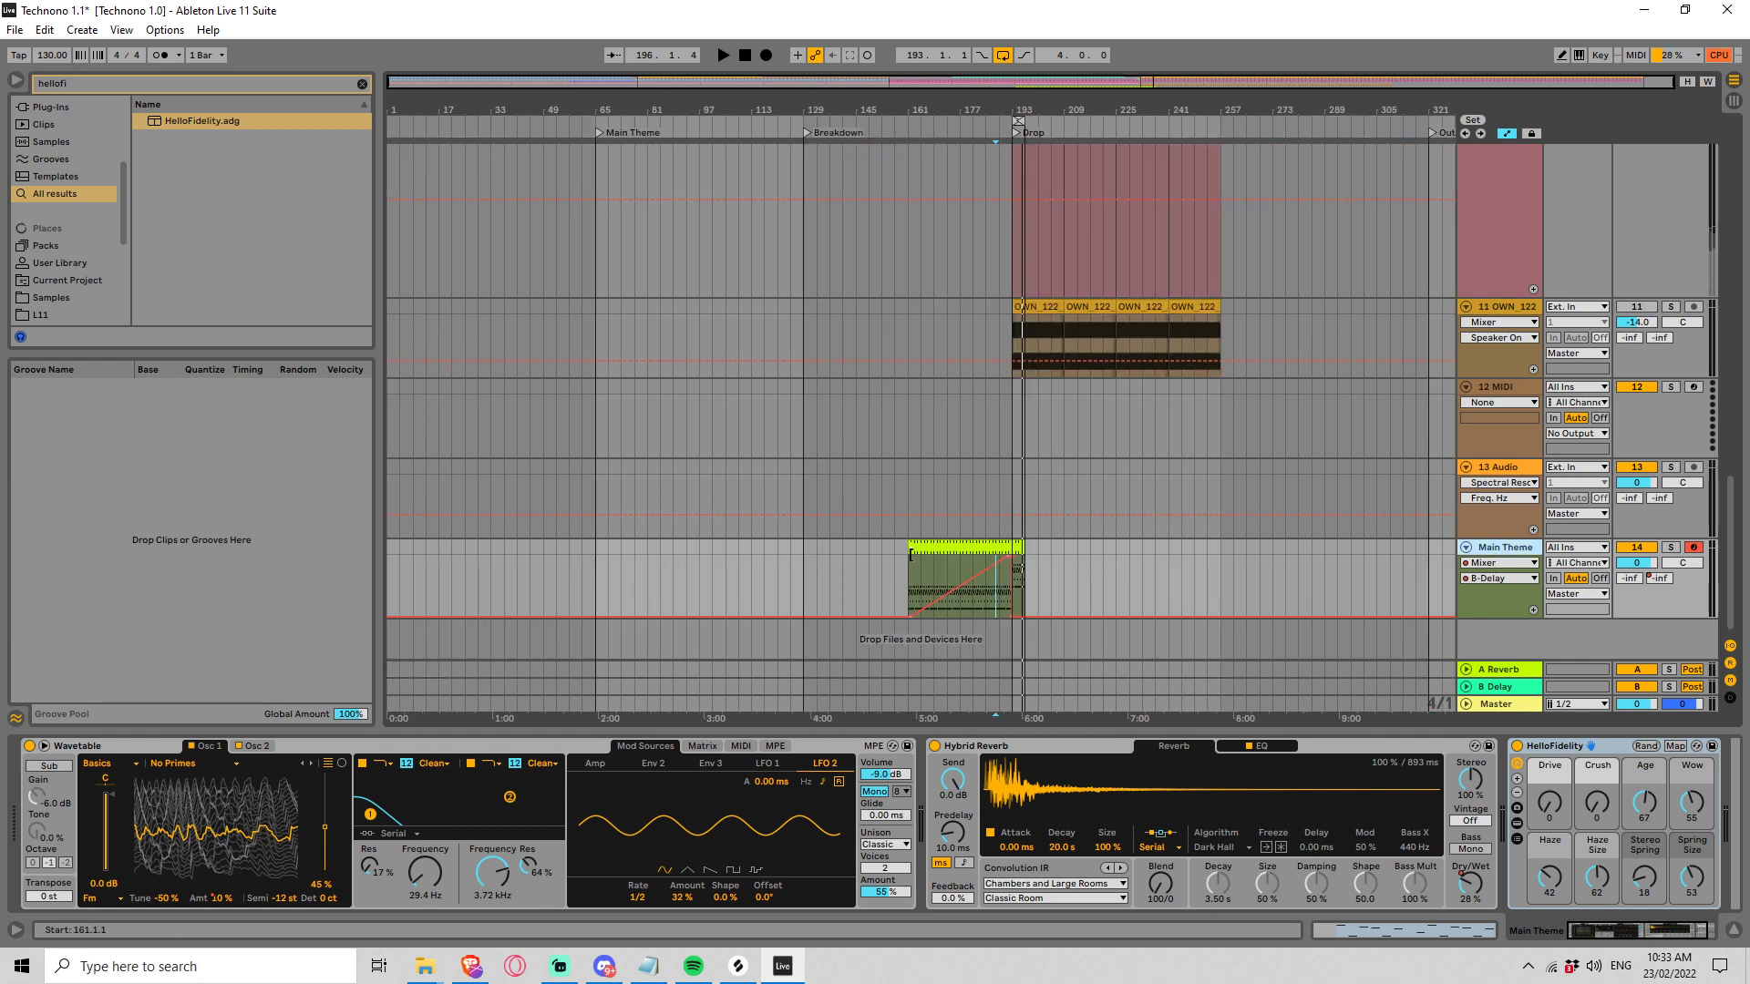
left_click_drag(905, 556, 376, 581)
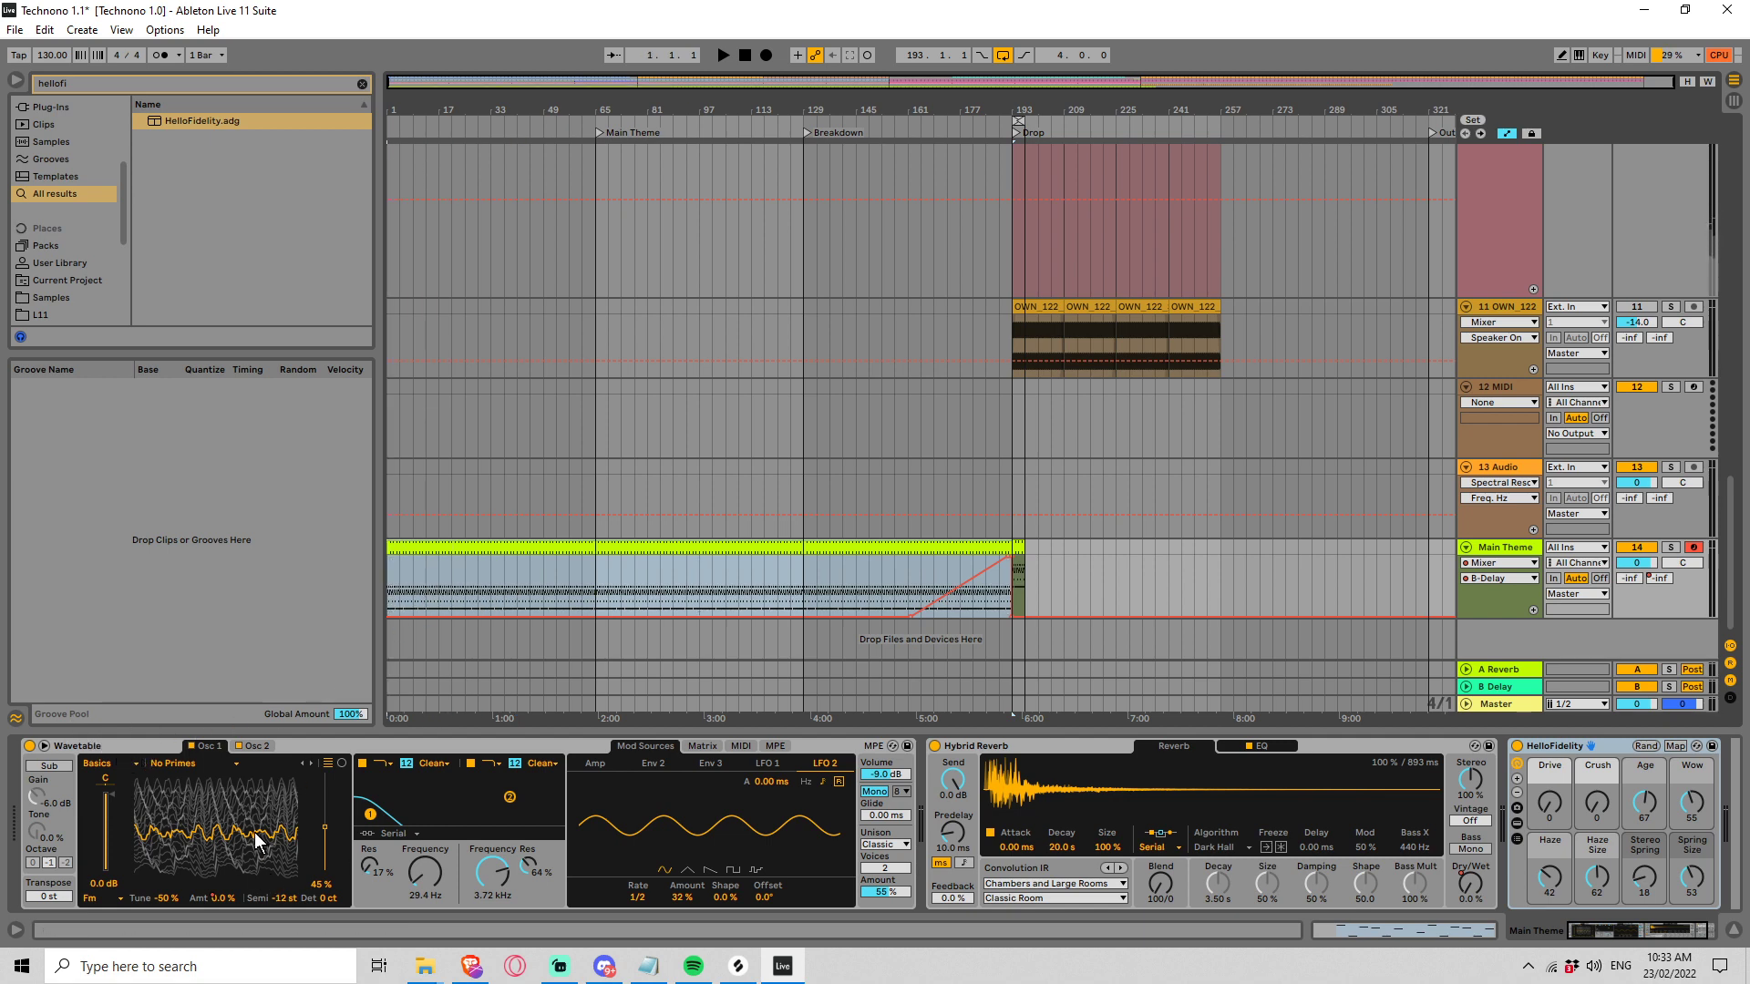
Group the Main Theme's Wavetable into an Instrument Rack and show its chain
left_click(250, 748)
left_click(202, 745)
right_click(103, 747)
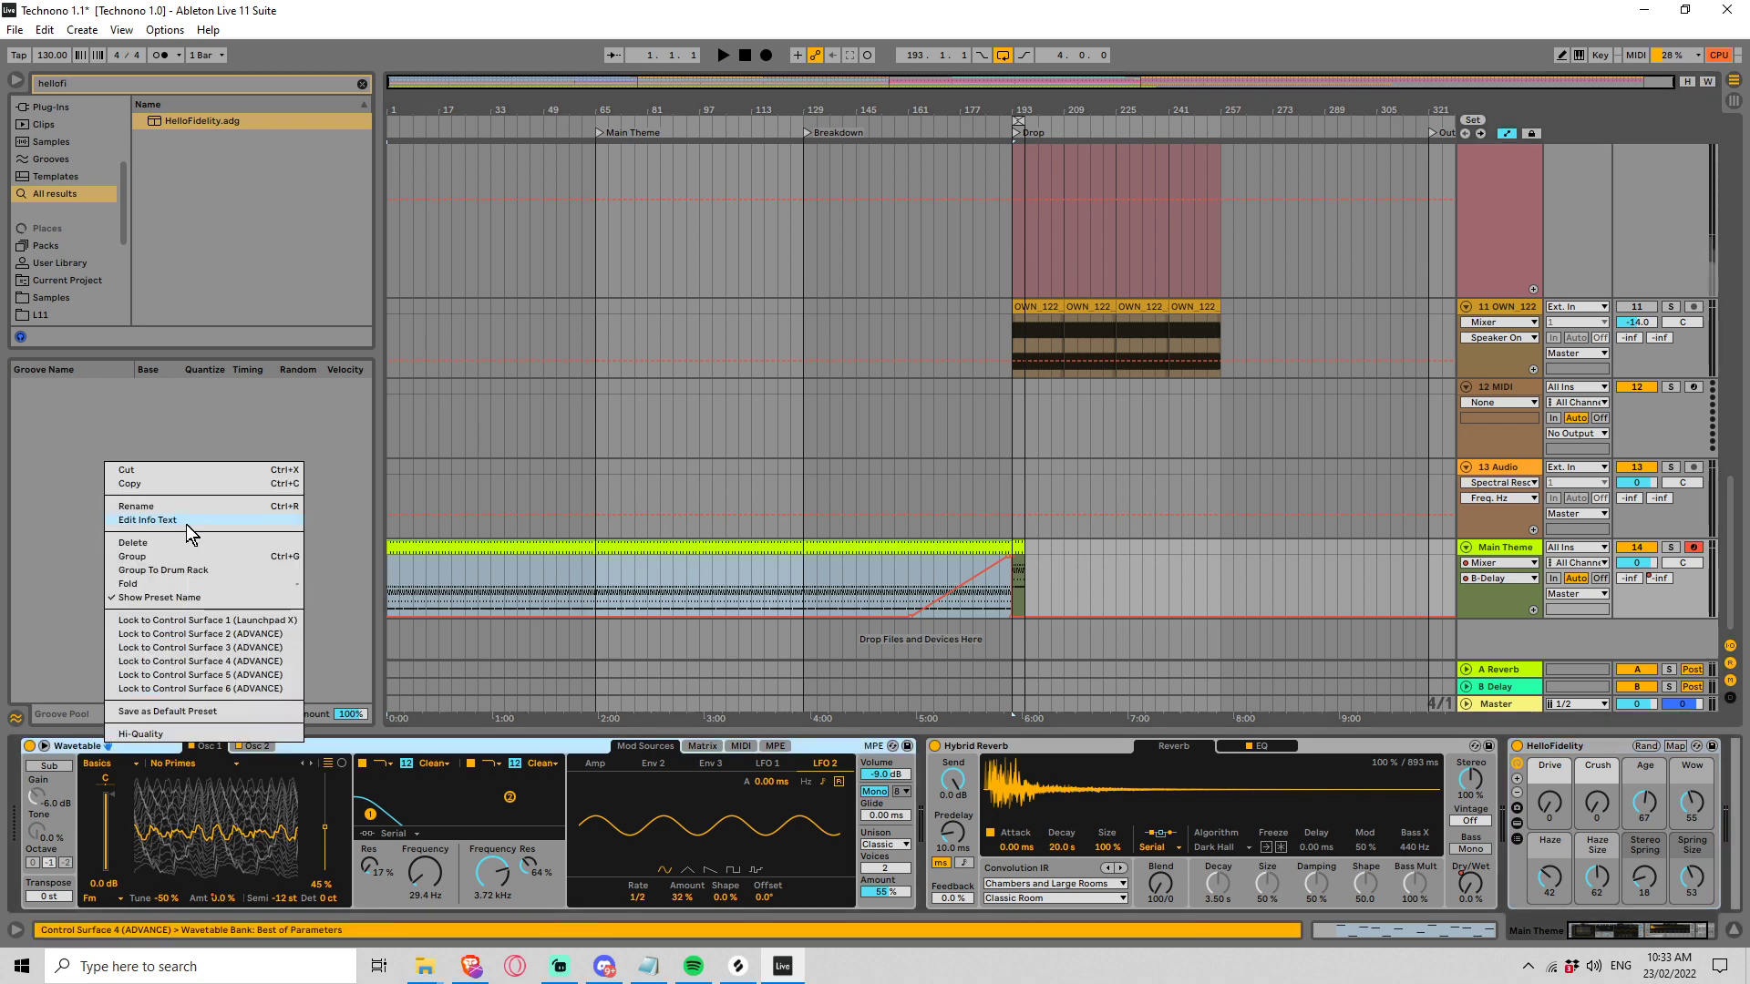
left_click(141, 557)
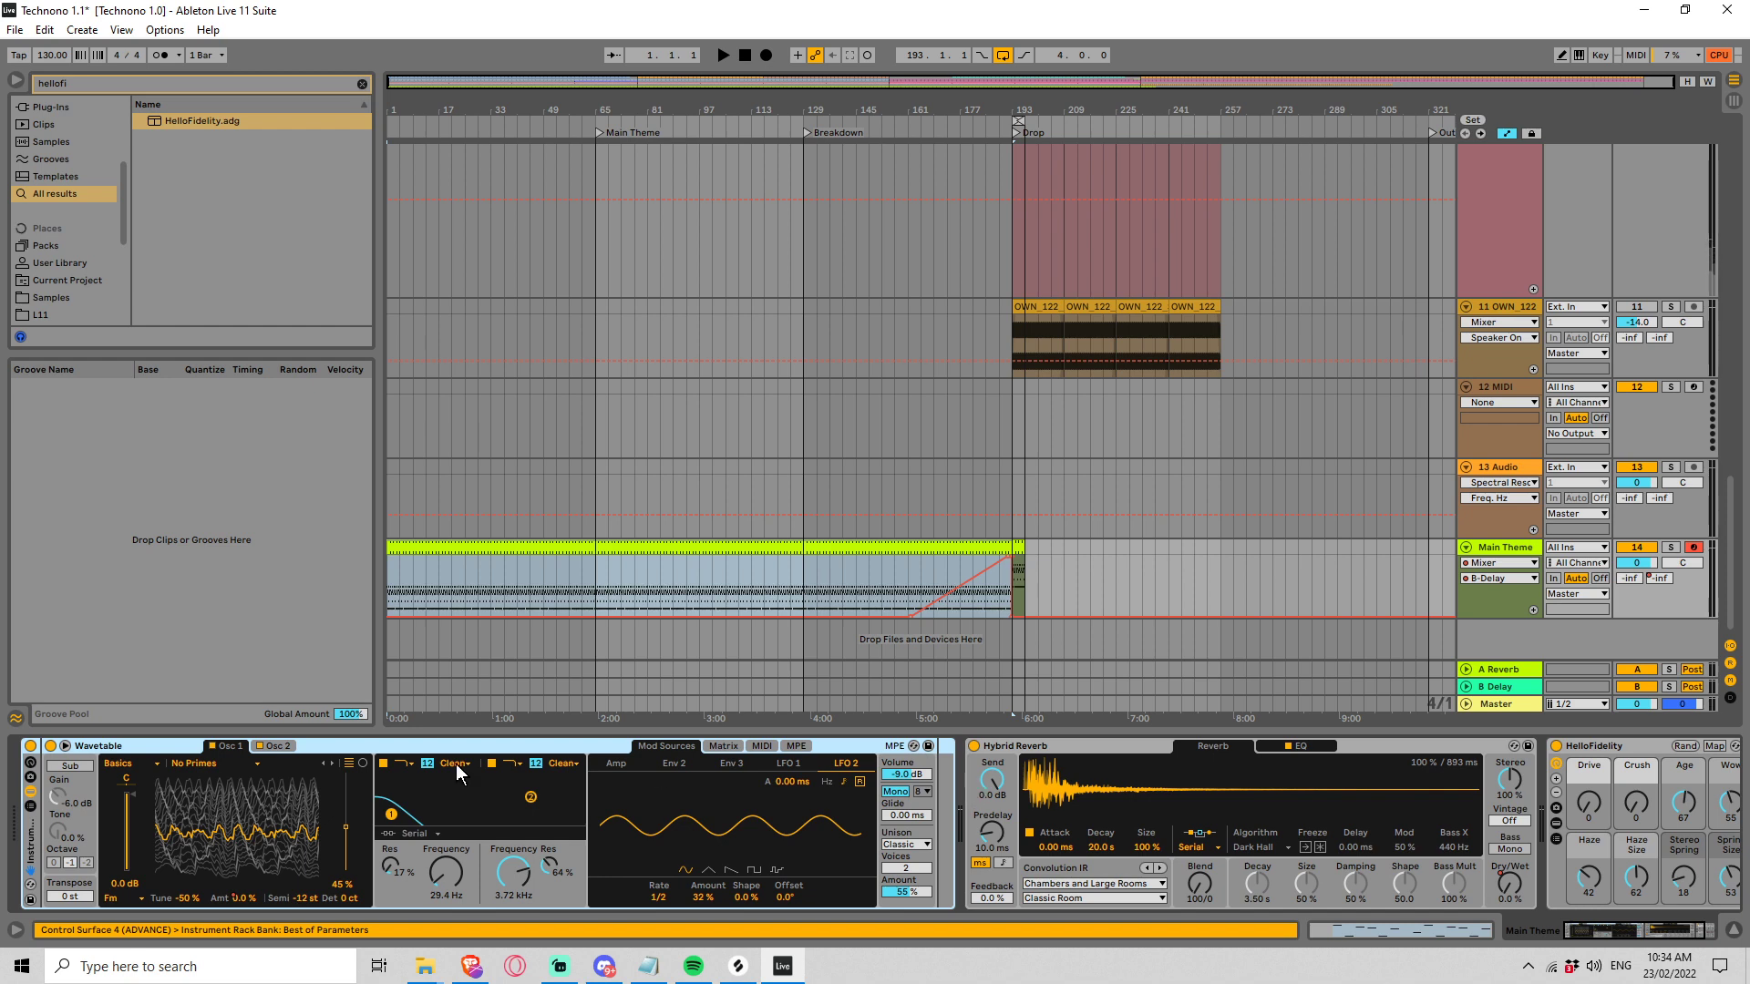
left_click(30, 792)
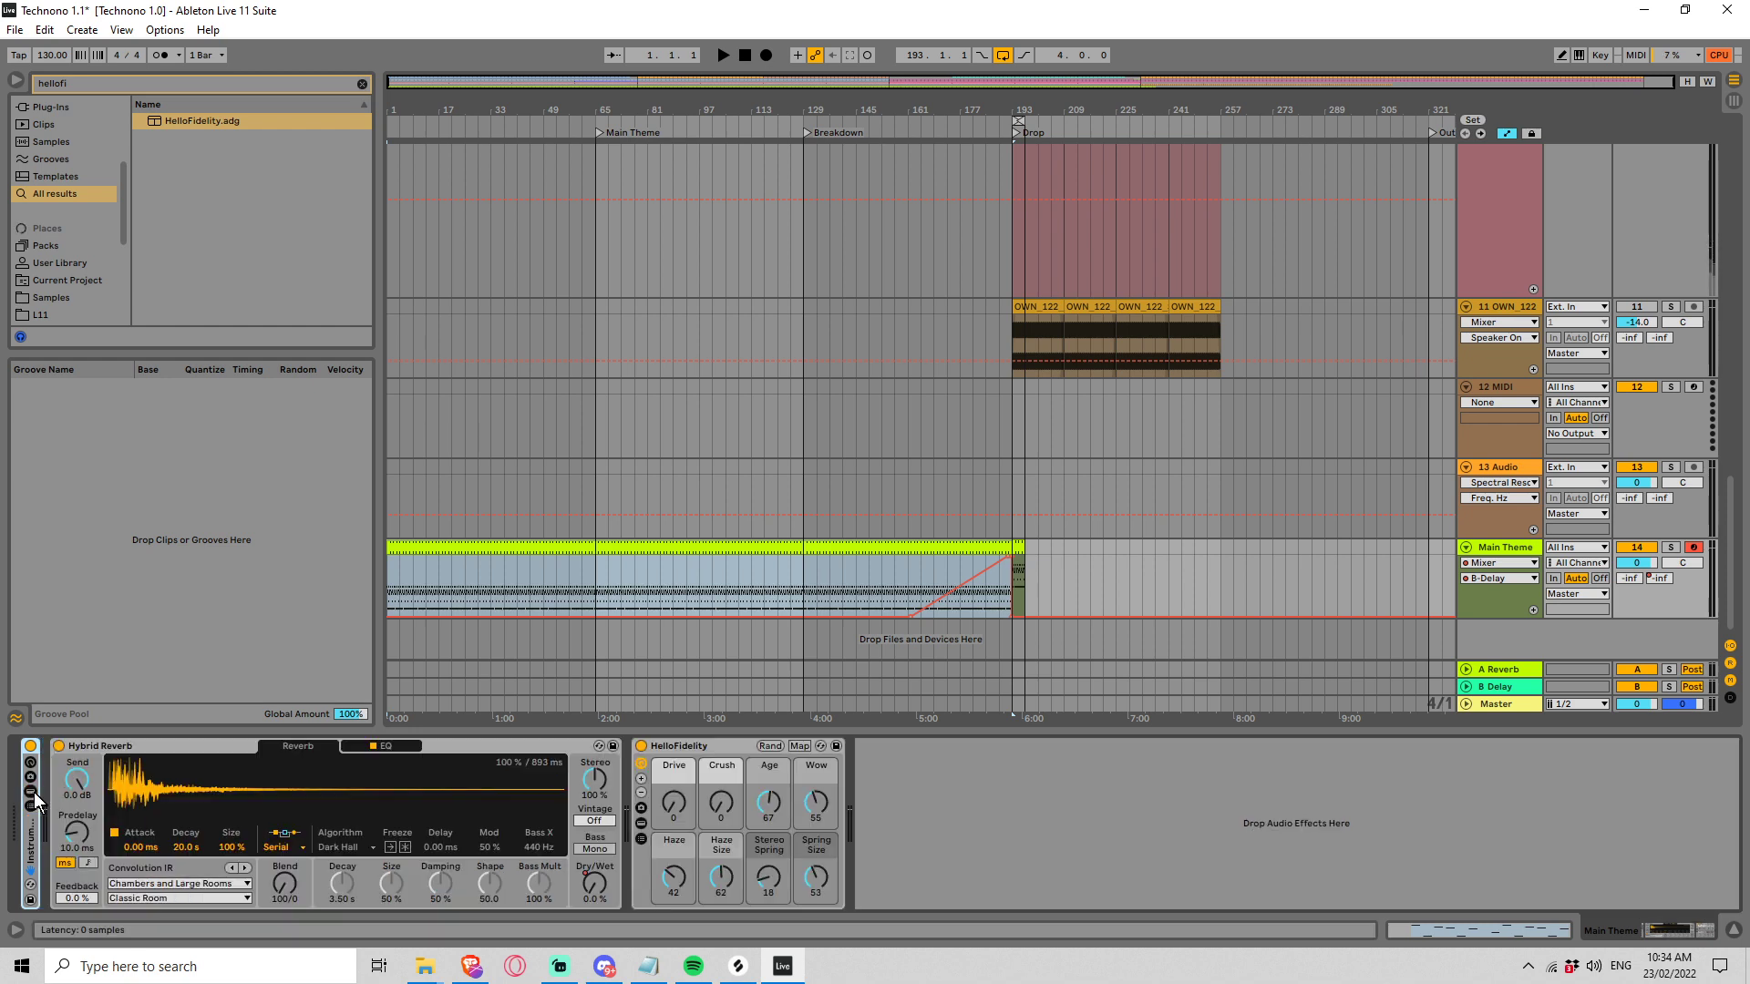
left_click(32, 791)
Add Operator from the Instruments browser as a new chain in the rack
left_click(30, 806)
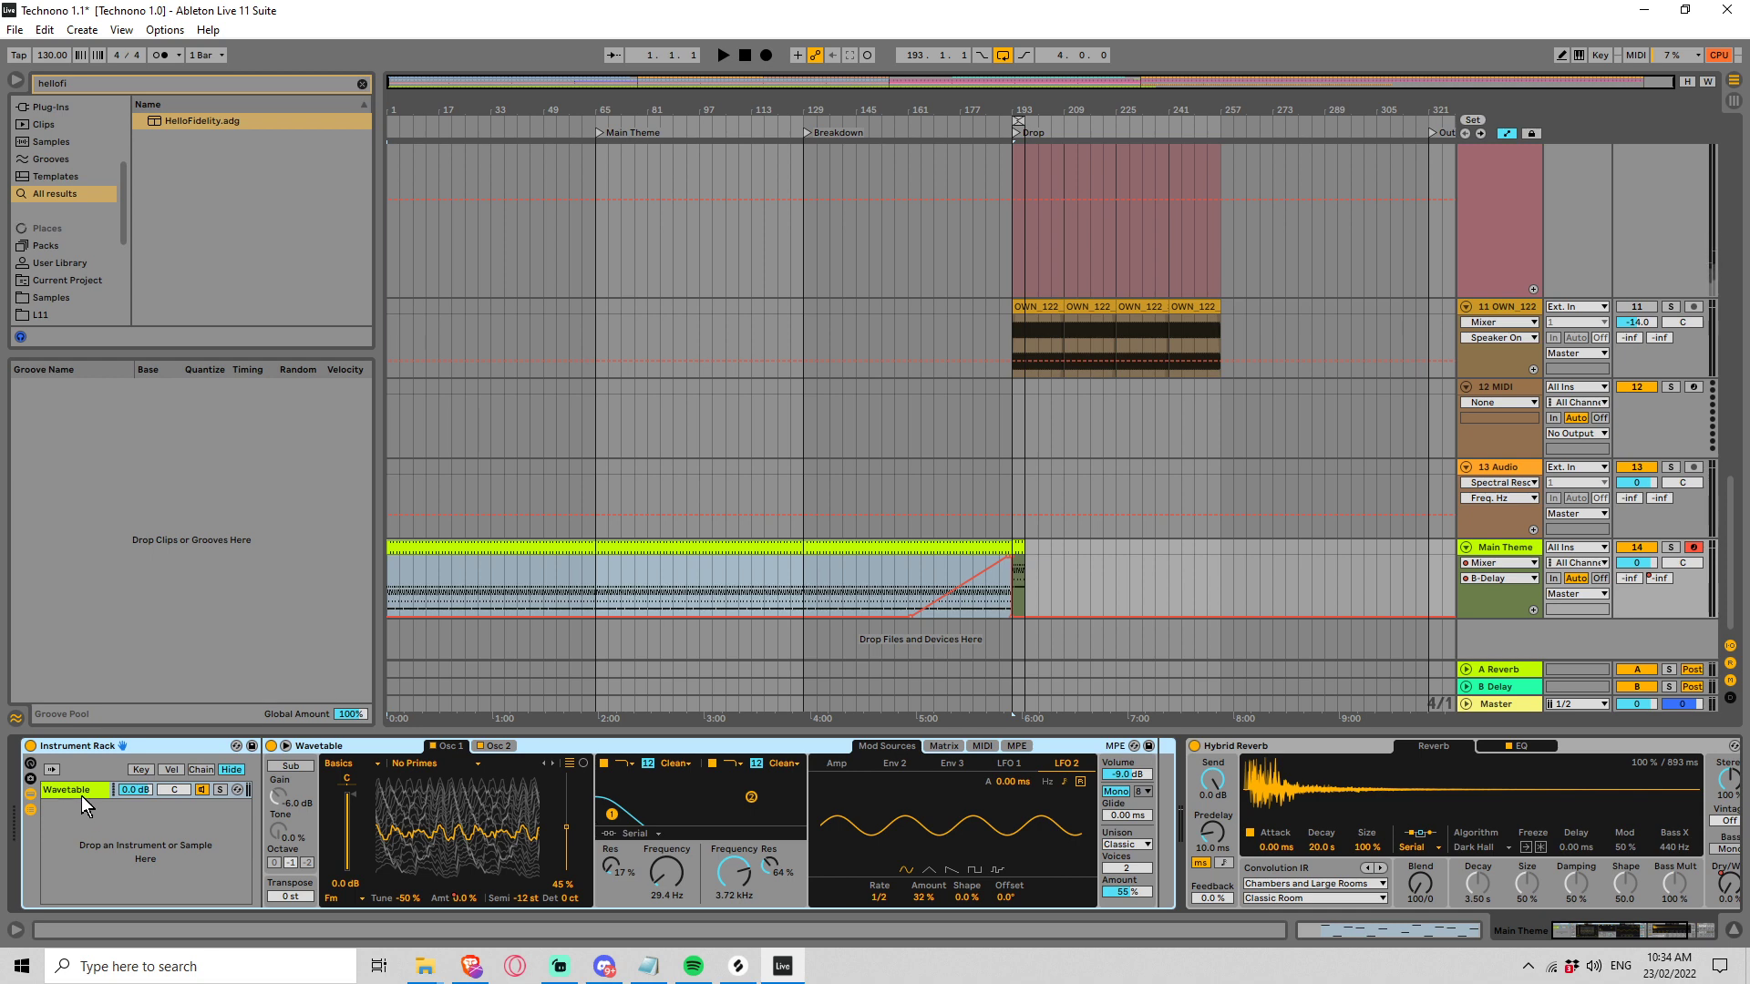
left_click(363, 83)
left_click(79, 206)
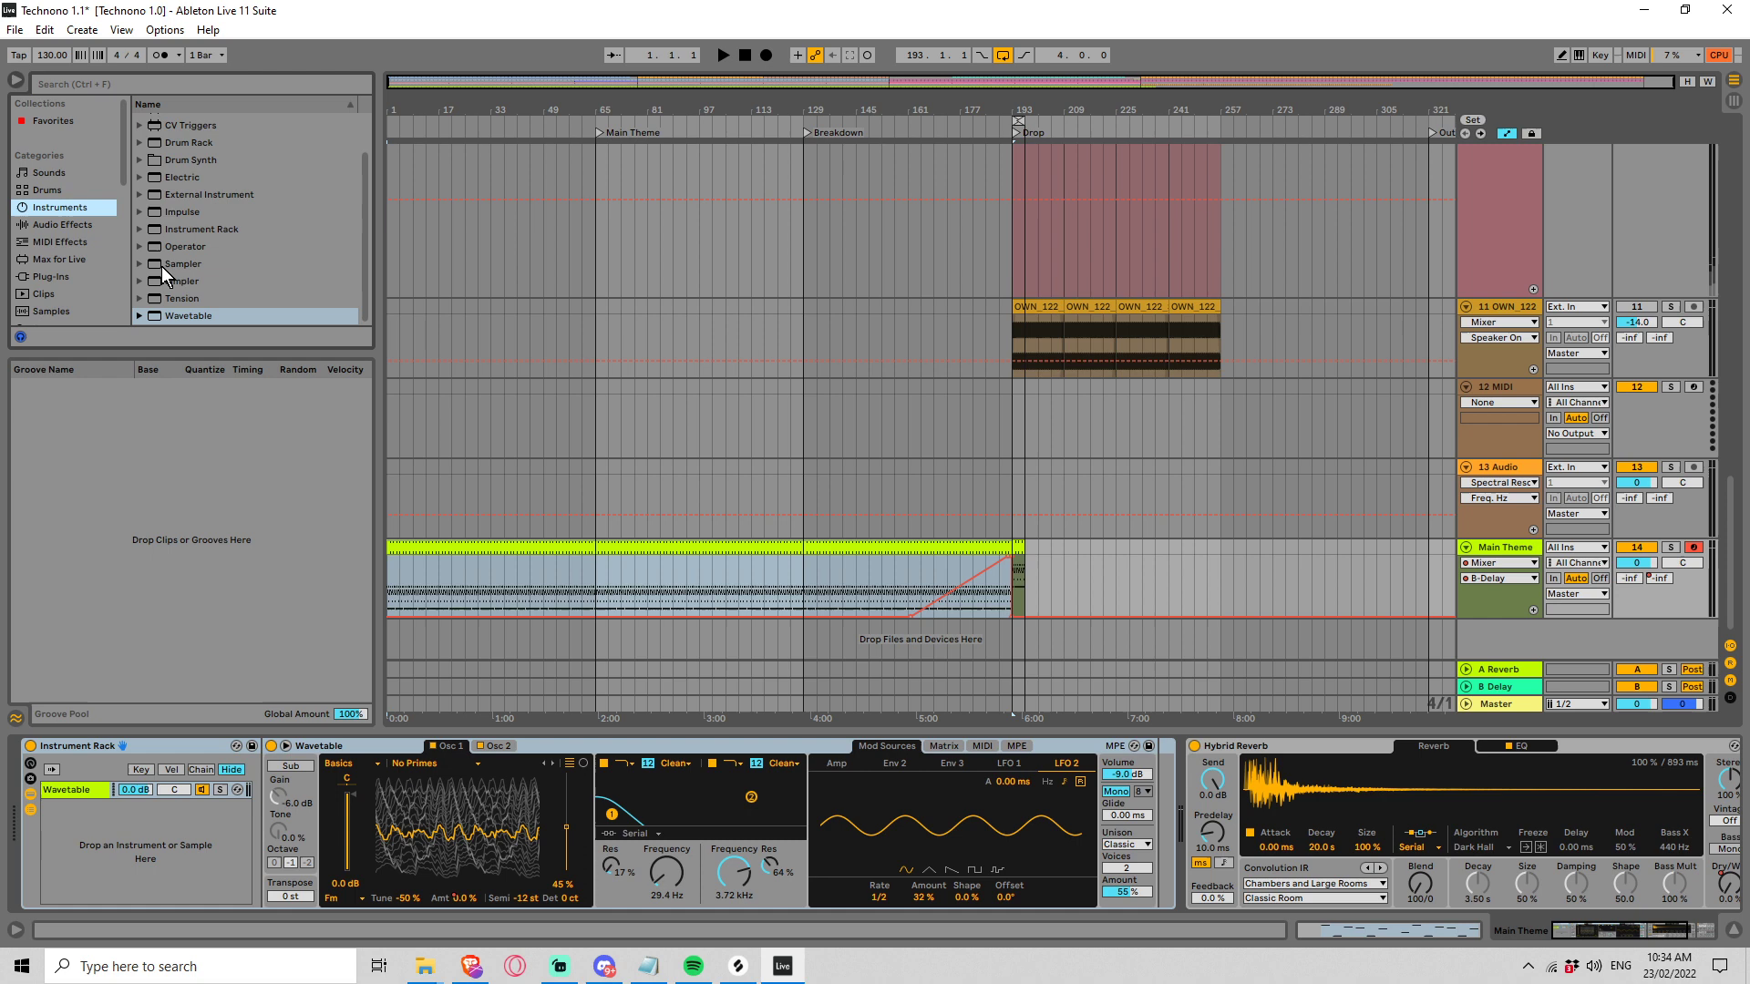
left_click_drag(185, 247, 132, 882)
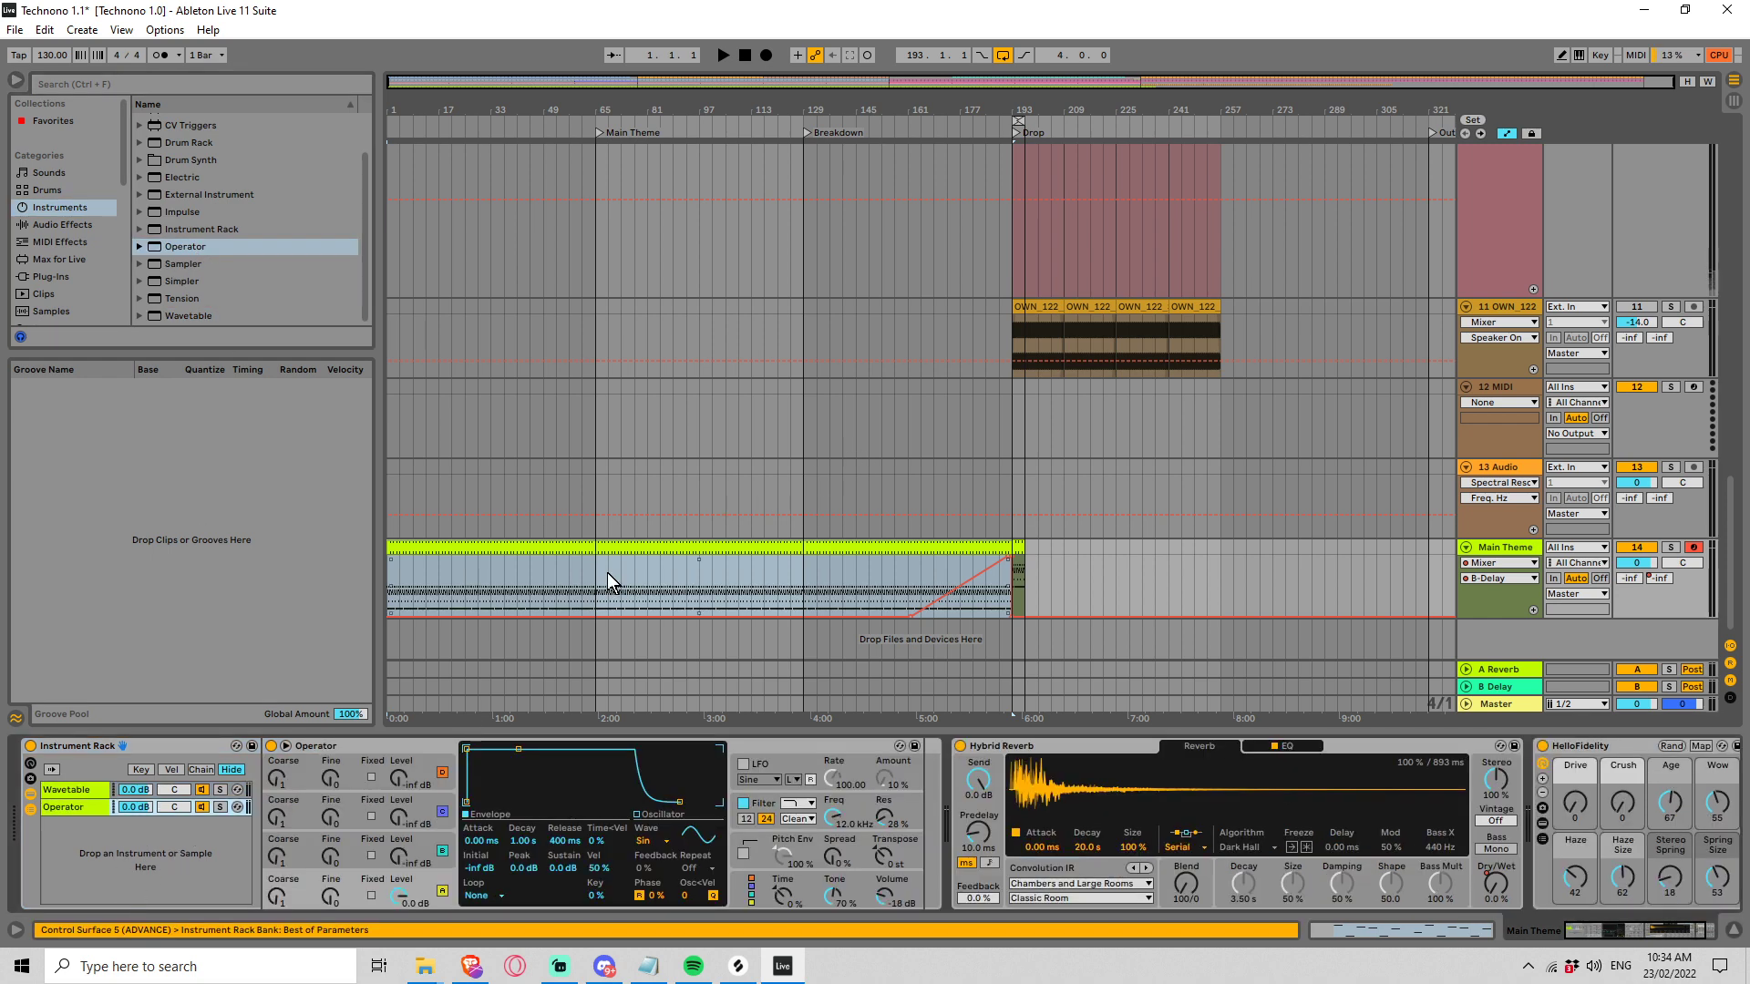
Automate the Wavetable chain's volume to fade in from -inf to 0 dB, then play it back
left_click(136, 792)
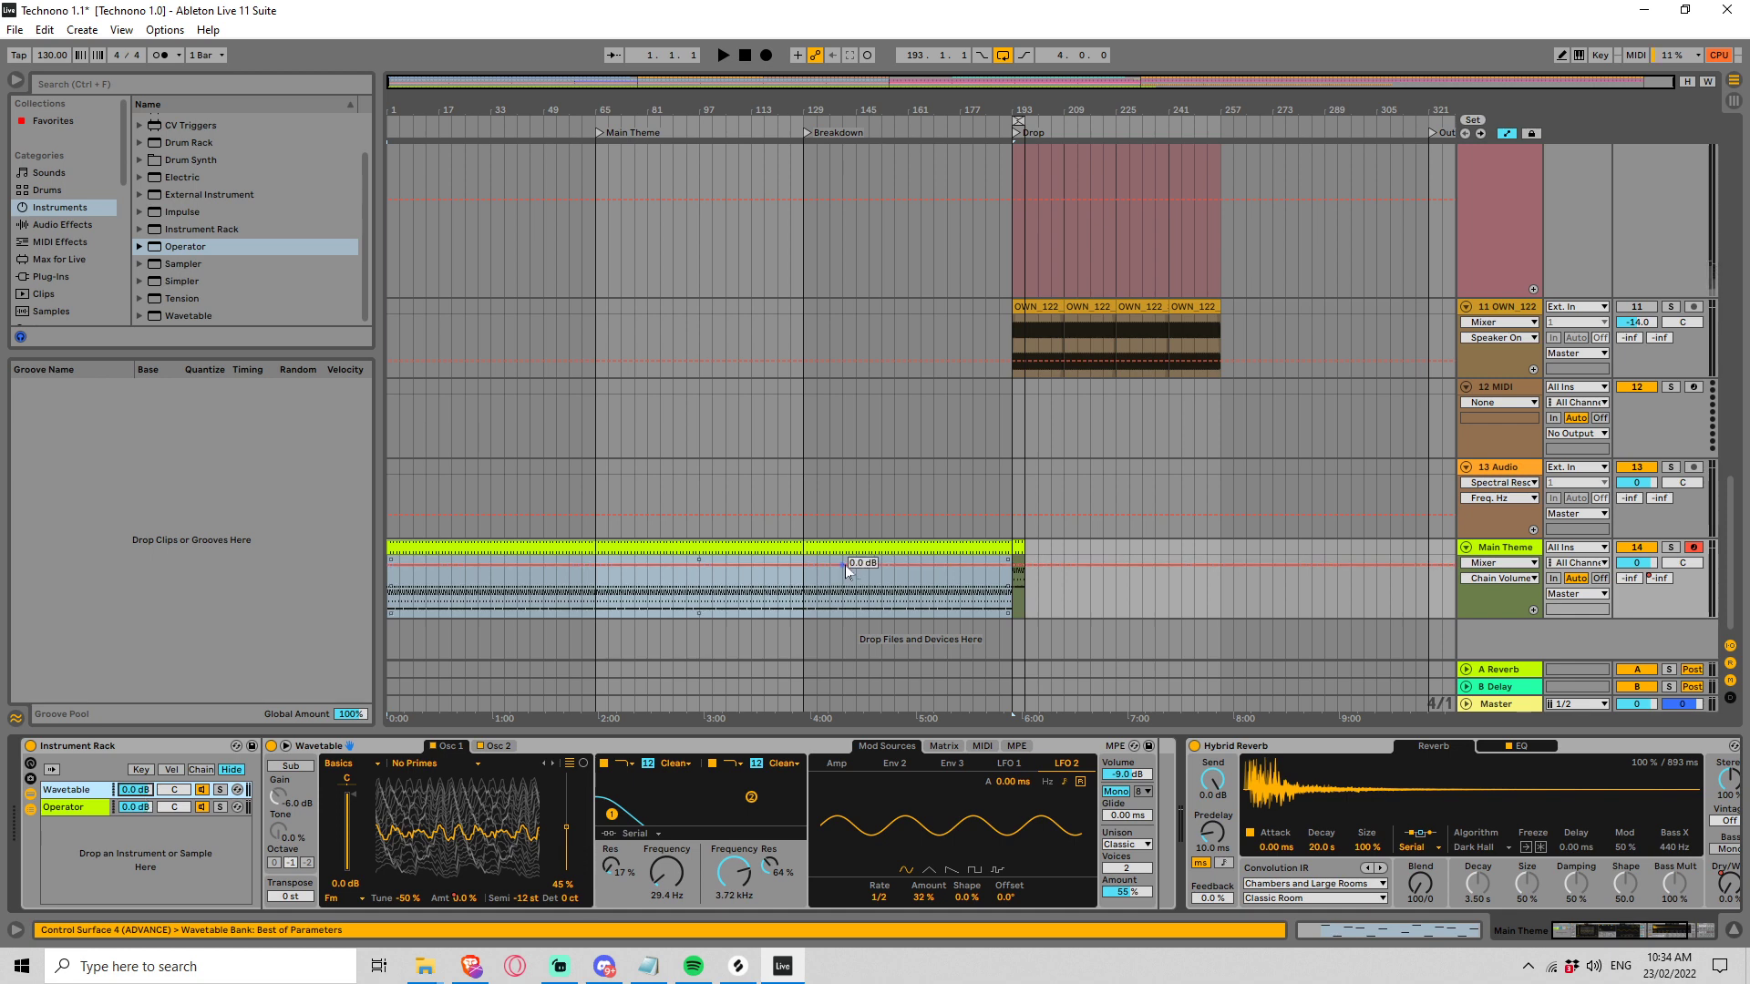
left_click(1015, 574)
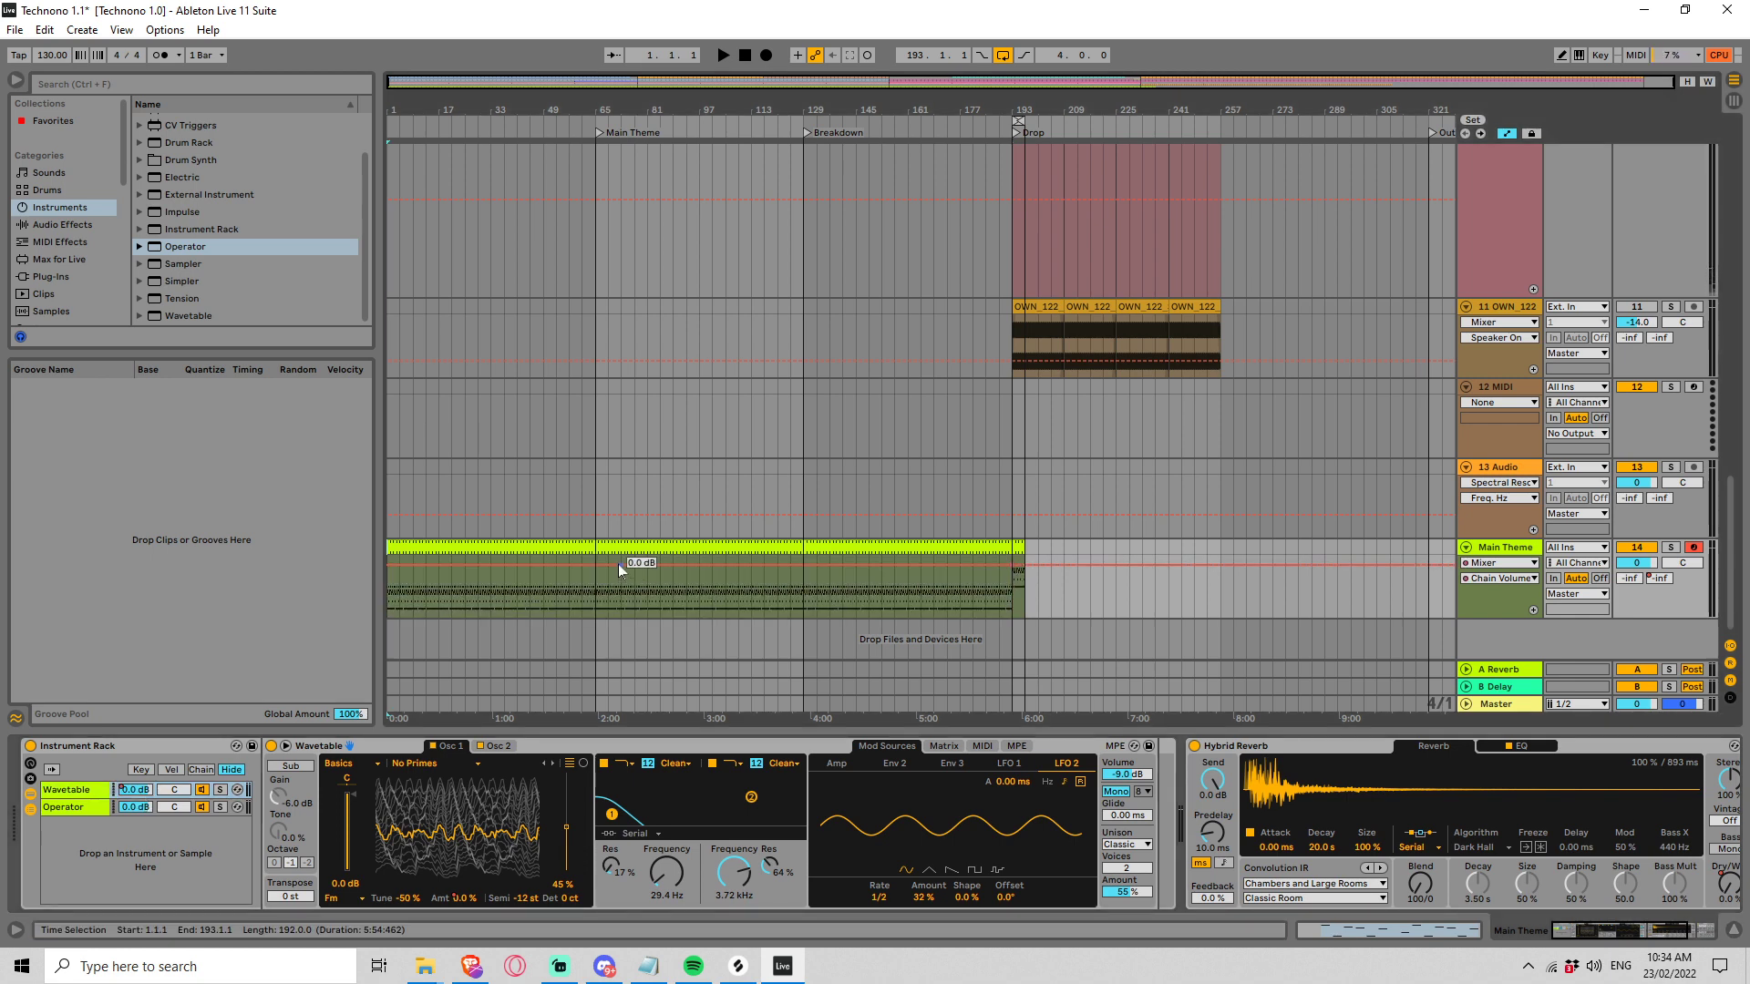
left_click_drag(605, 565, 605, 616)
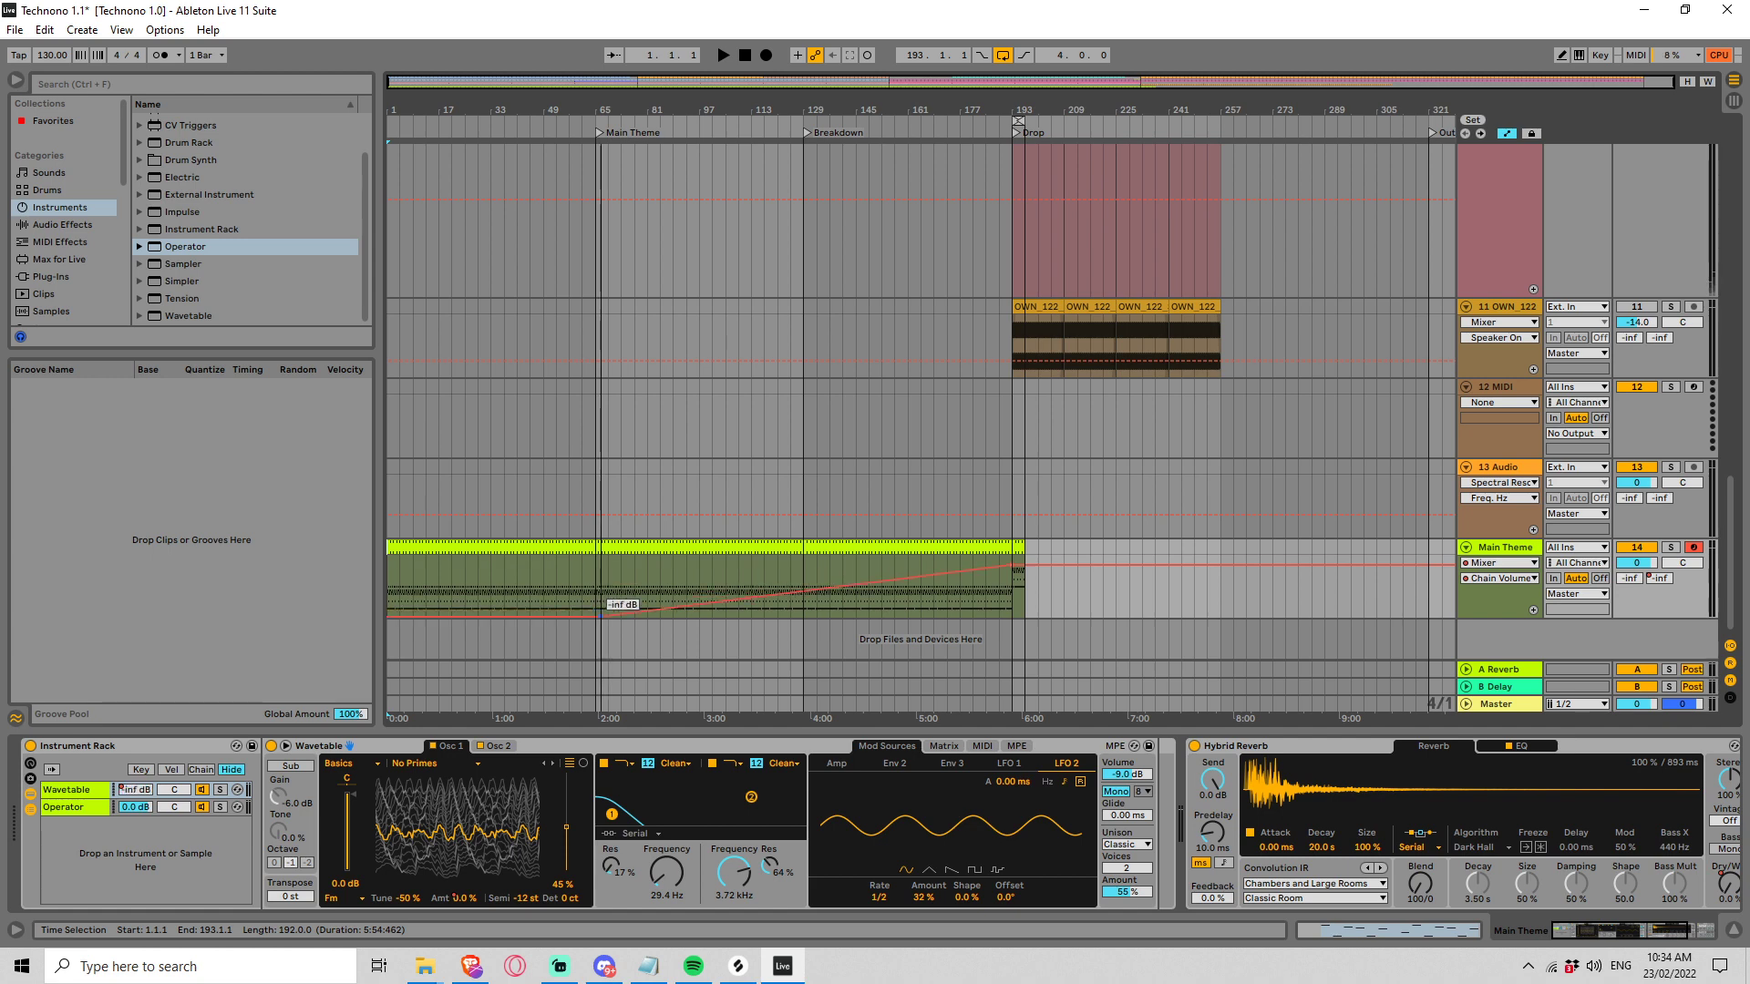
left_click(390, 582)
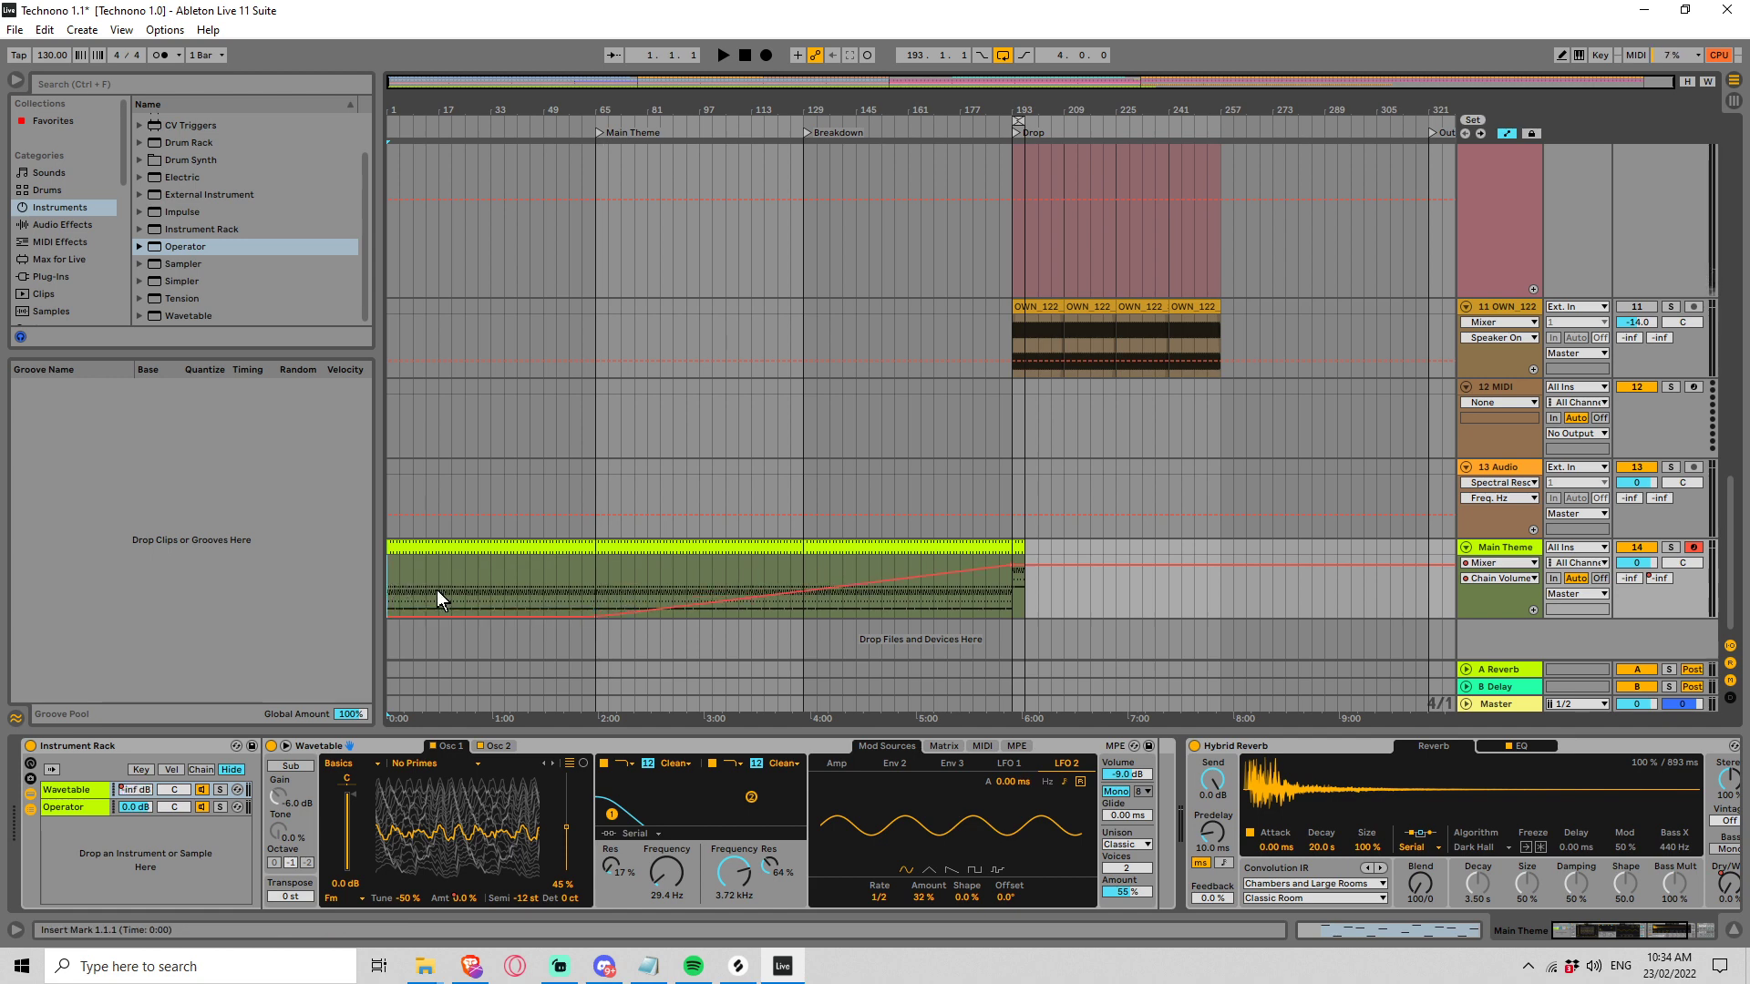
key("space")
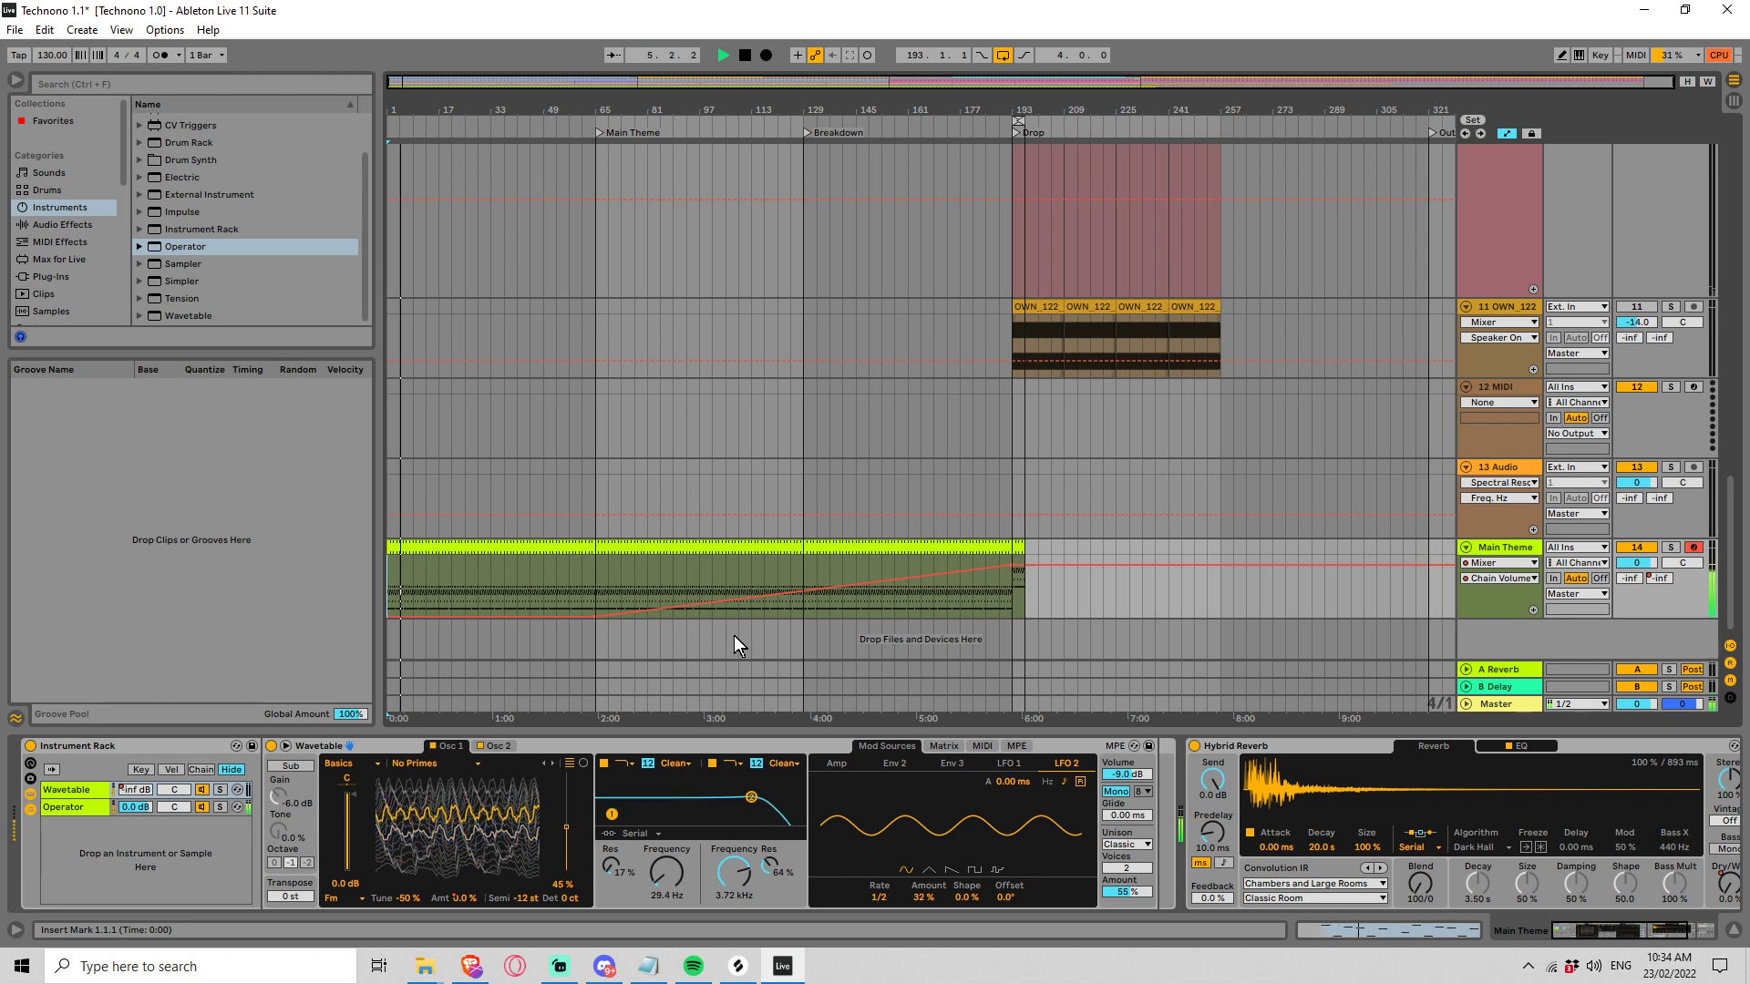
Replace the rack's second chain with a Wavetable and audition it
left_click(96, 804)
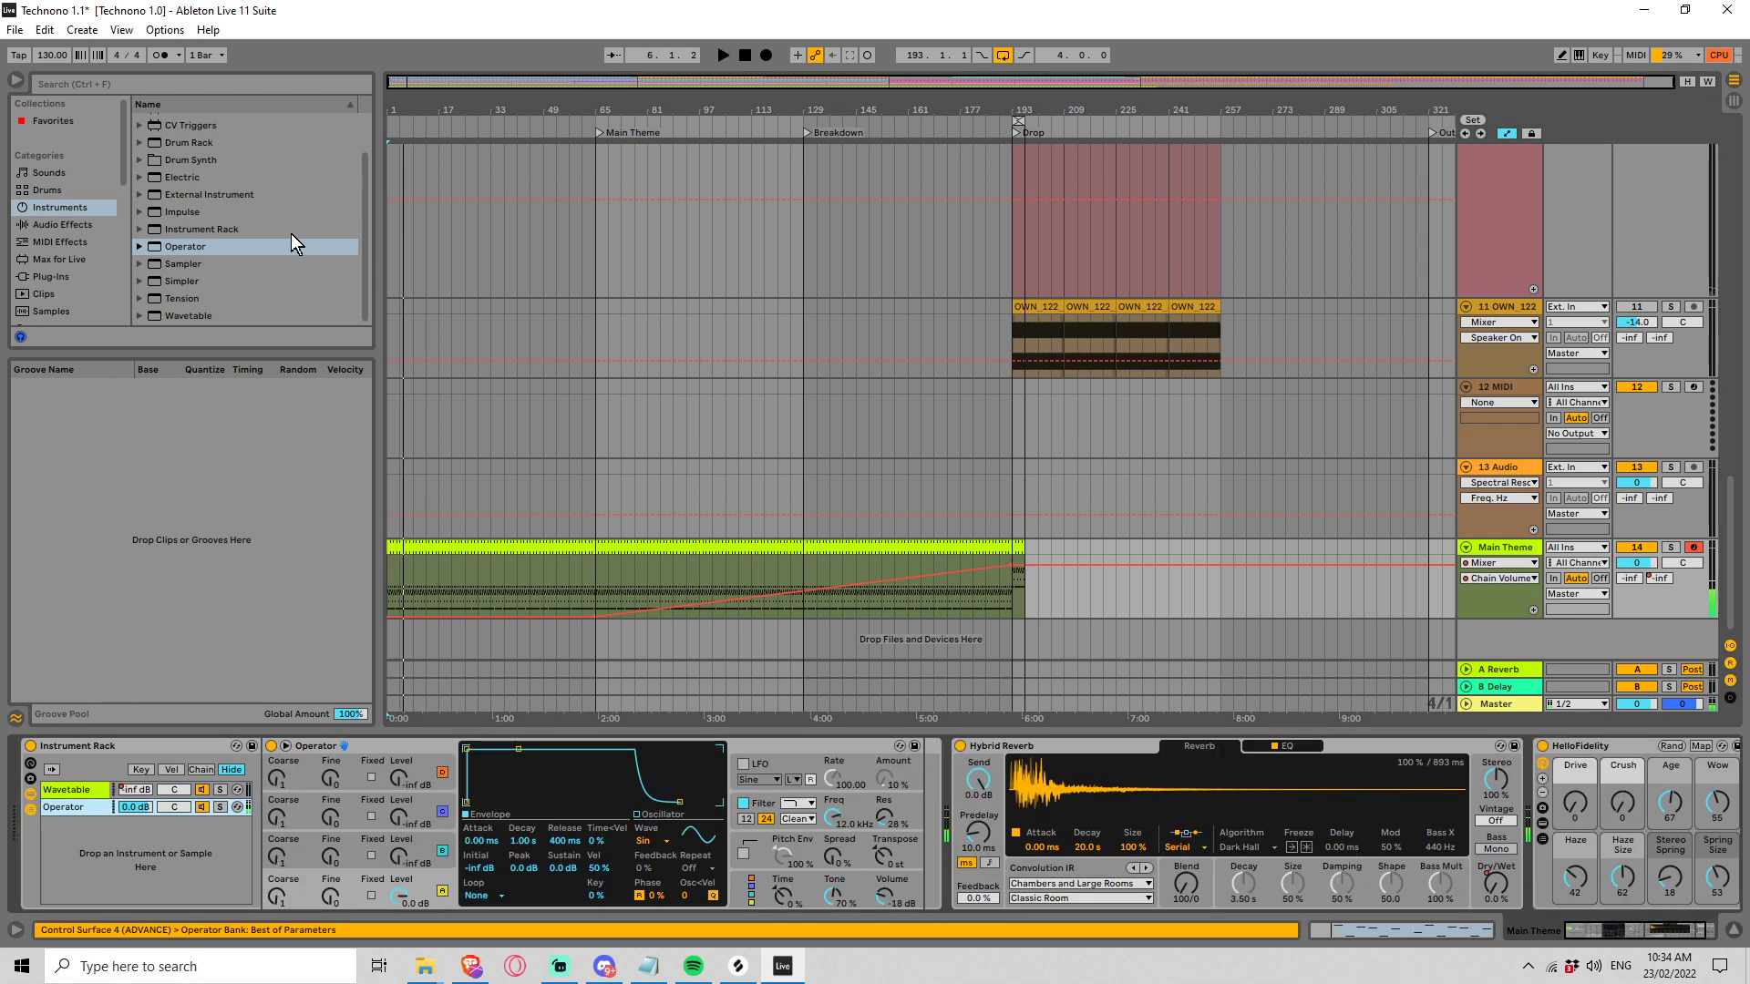
left_click(175, 302)
left_click_drag(166, 313, 125, 823)
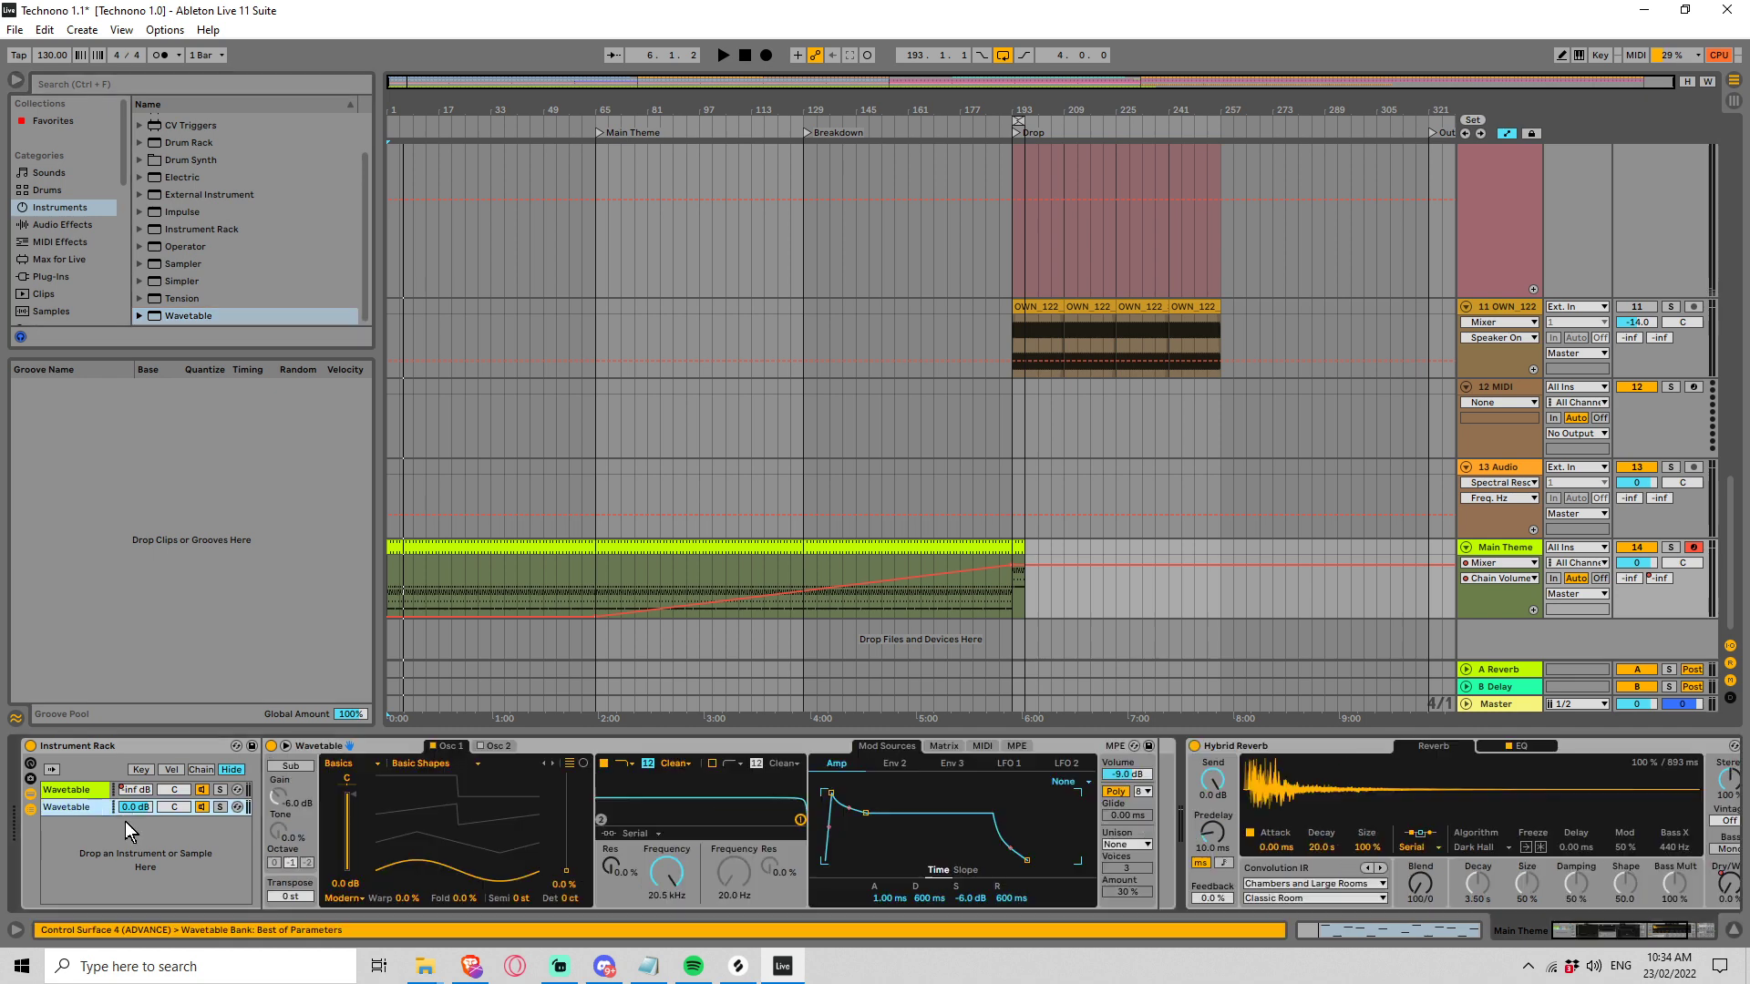
key("space")
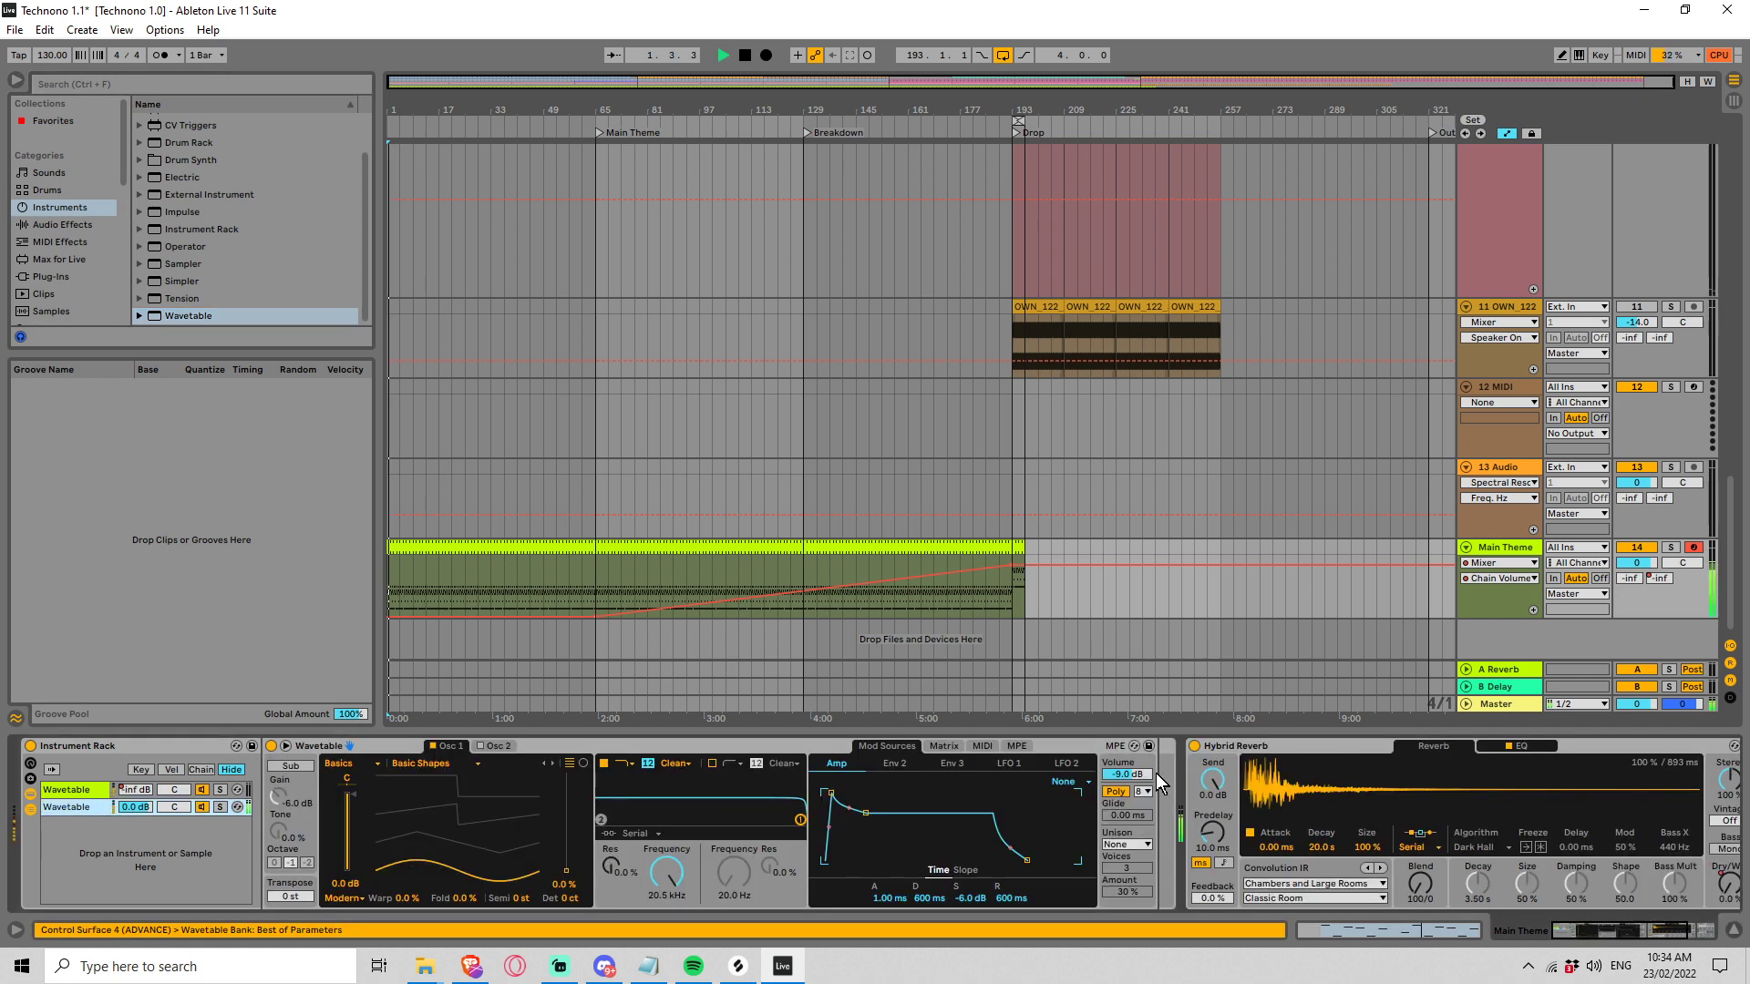
key("space")
Set the new Wavetable to Mono with a 79.6 ms amp envelope release
left_click(1117, 791)
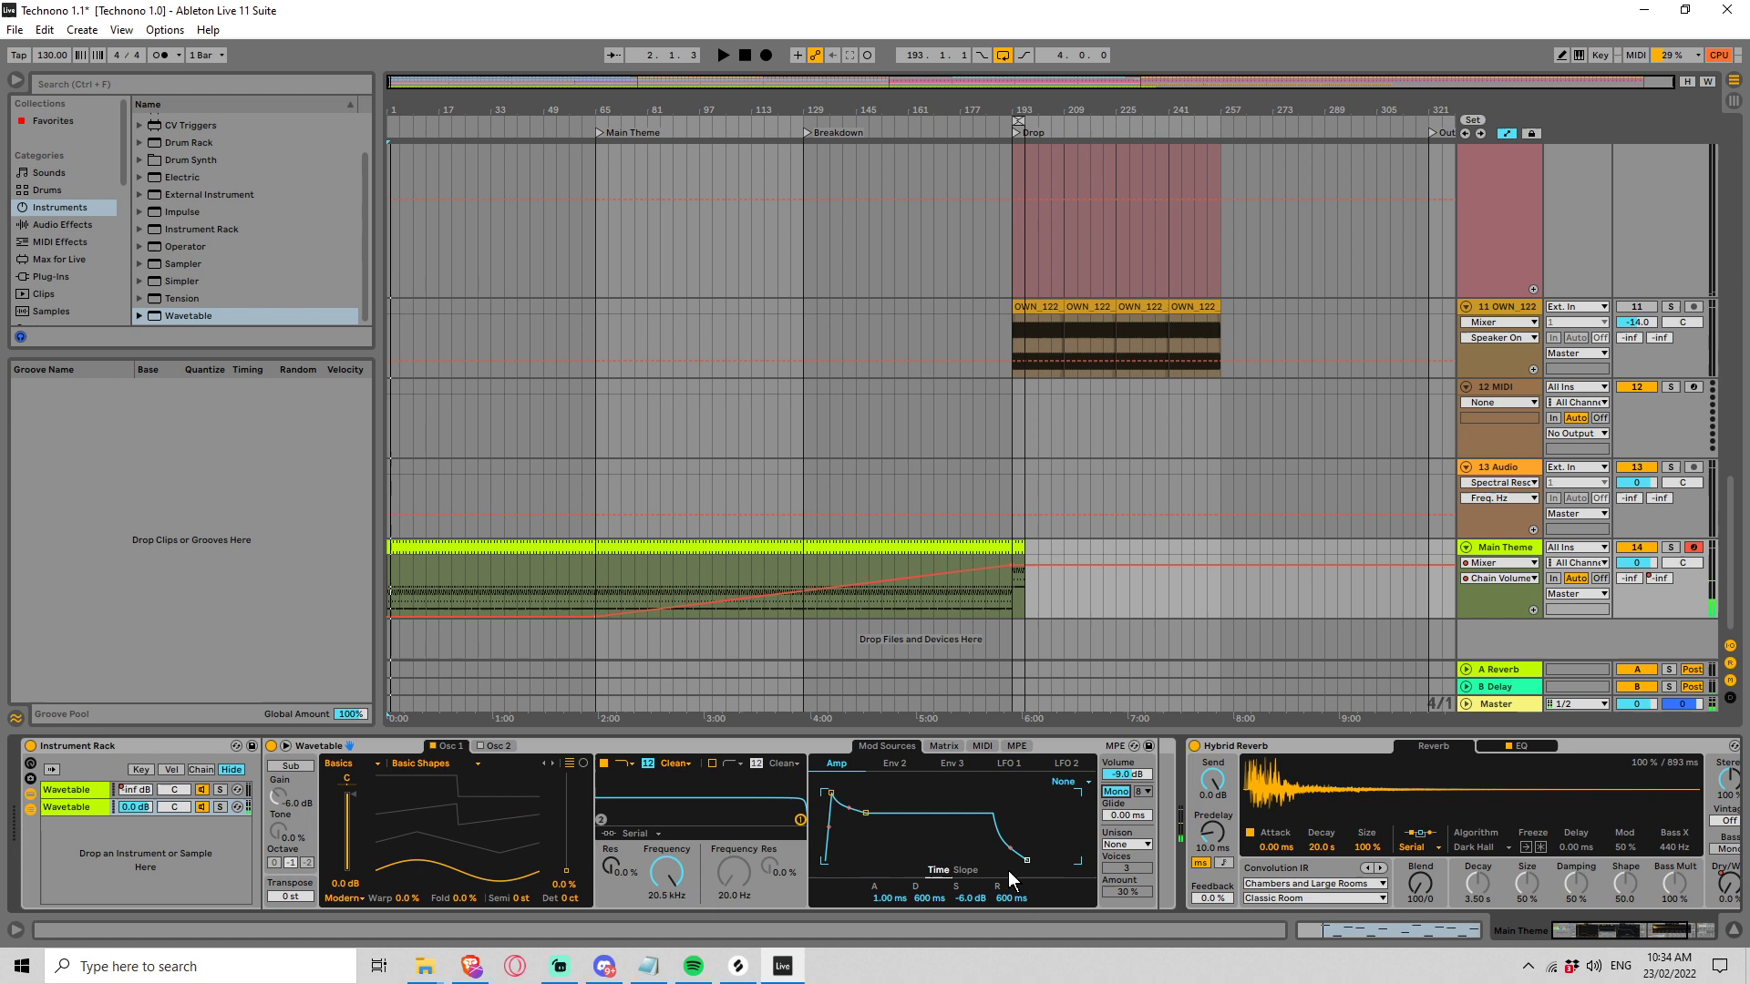
key("space")
mouse_move(1024, 883)
left_mouse_down()
mouse_move(1024, 857)
mouse_move(1005, 859)
left_mouse_up()
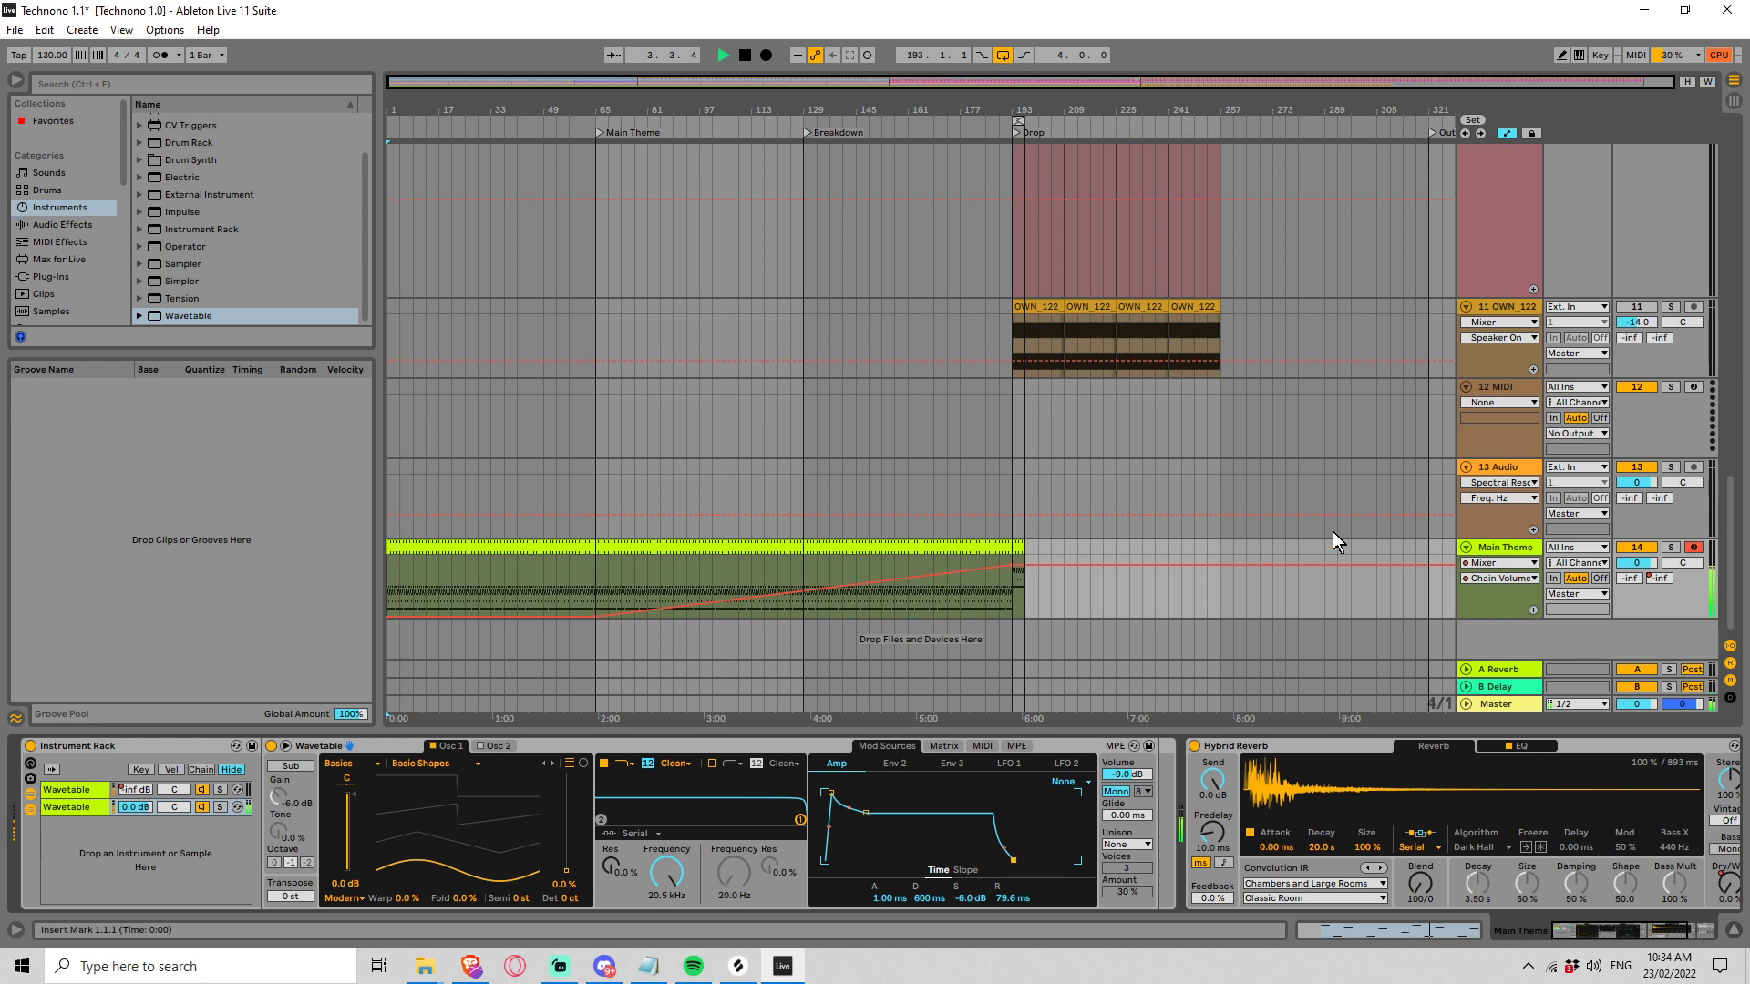
Drag the Kick clip's start from bar 65 back to bar 1, then stop playback
scroll(1094, 437, "up", 10)
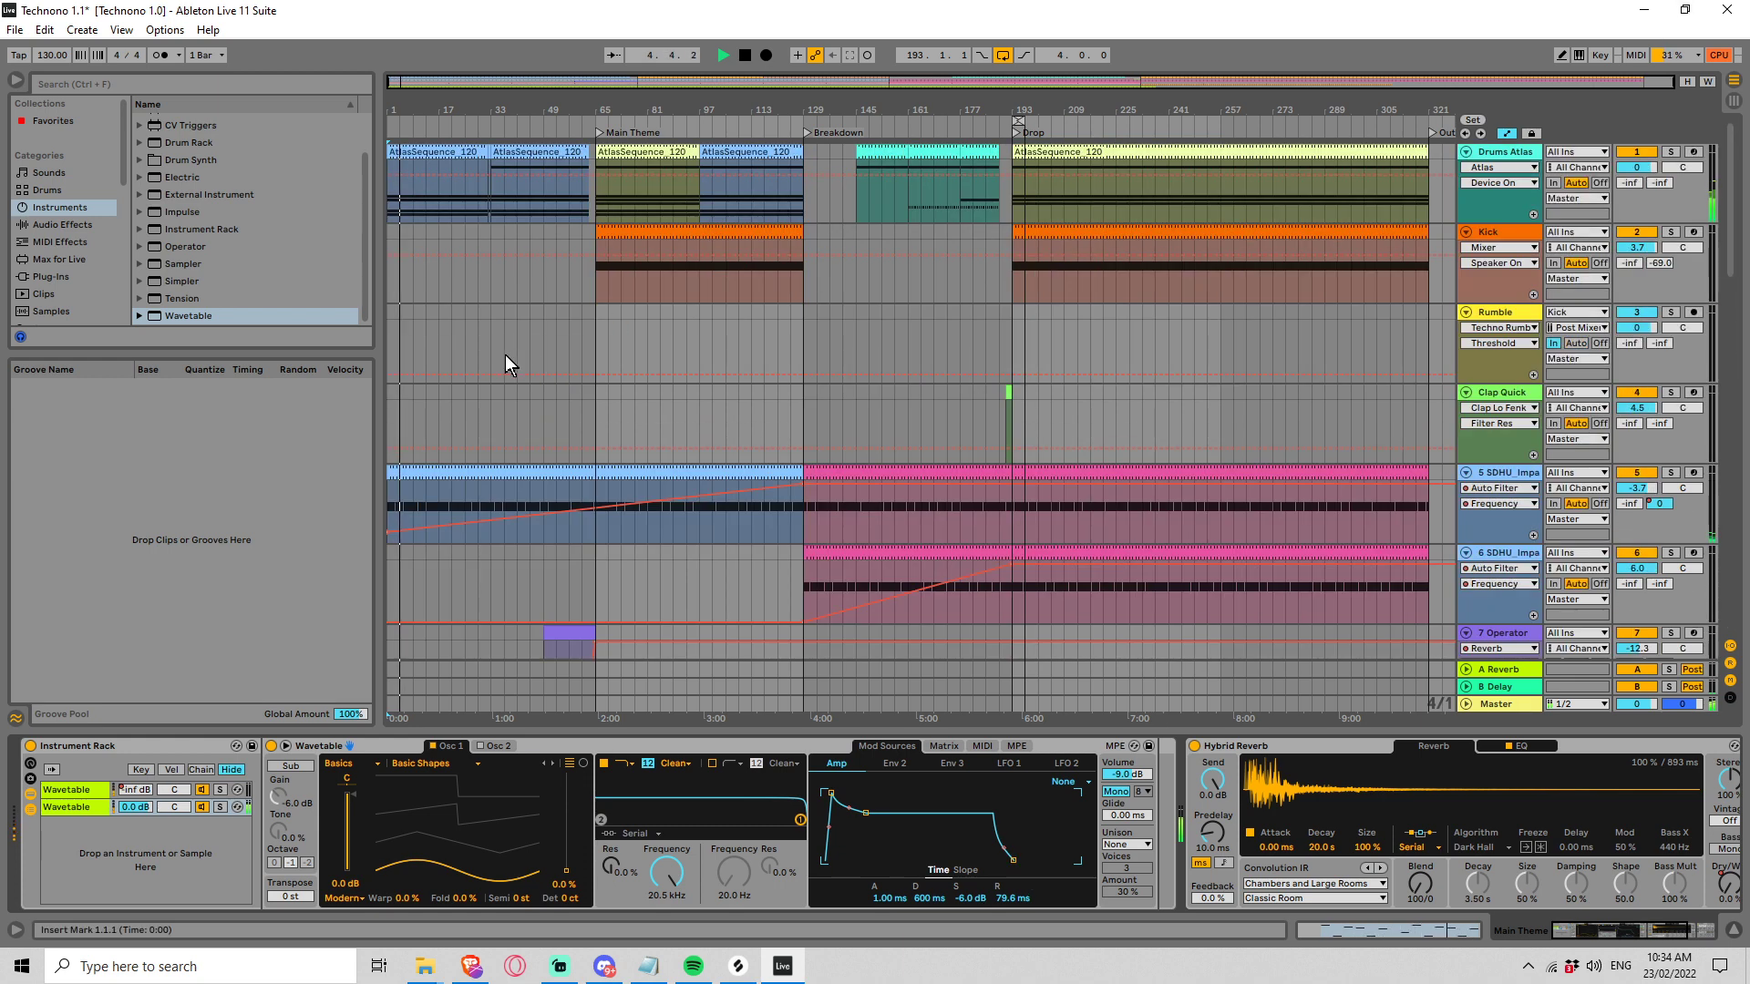
left_click_drag(598, 238, 394, 239)
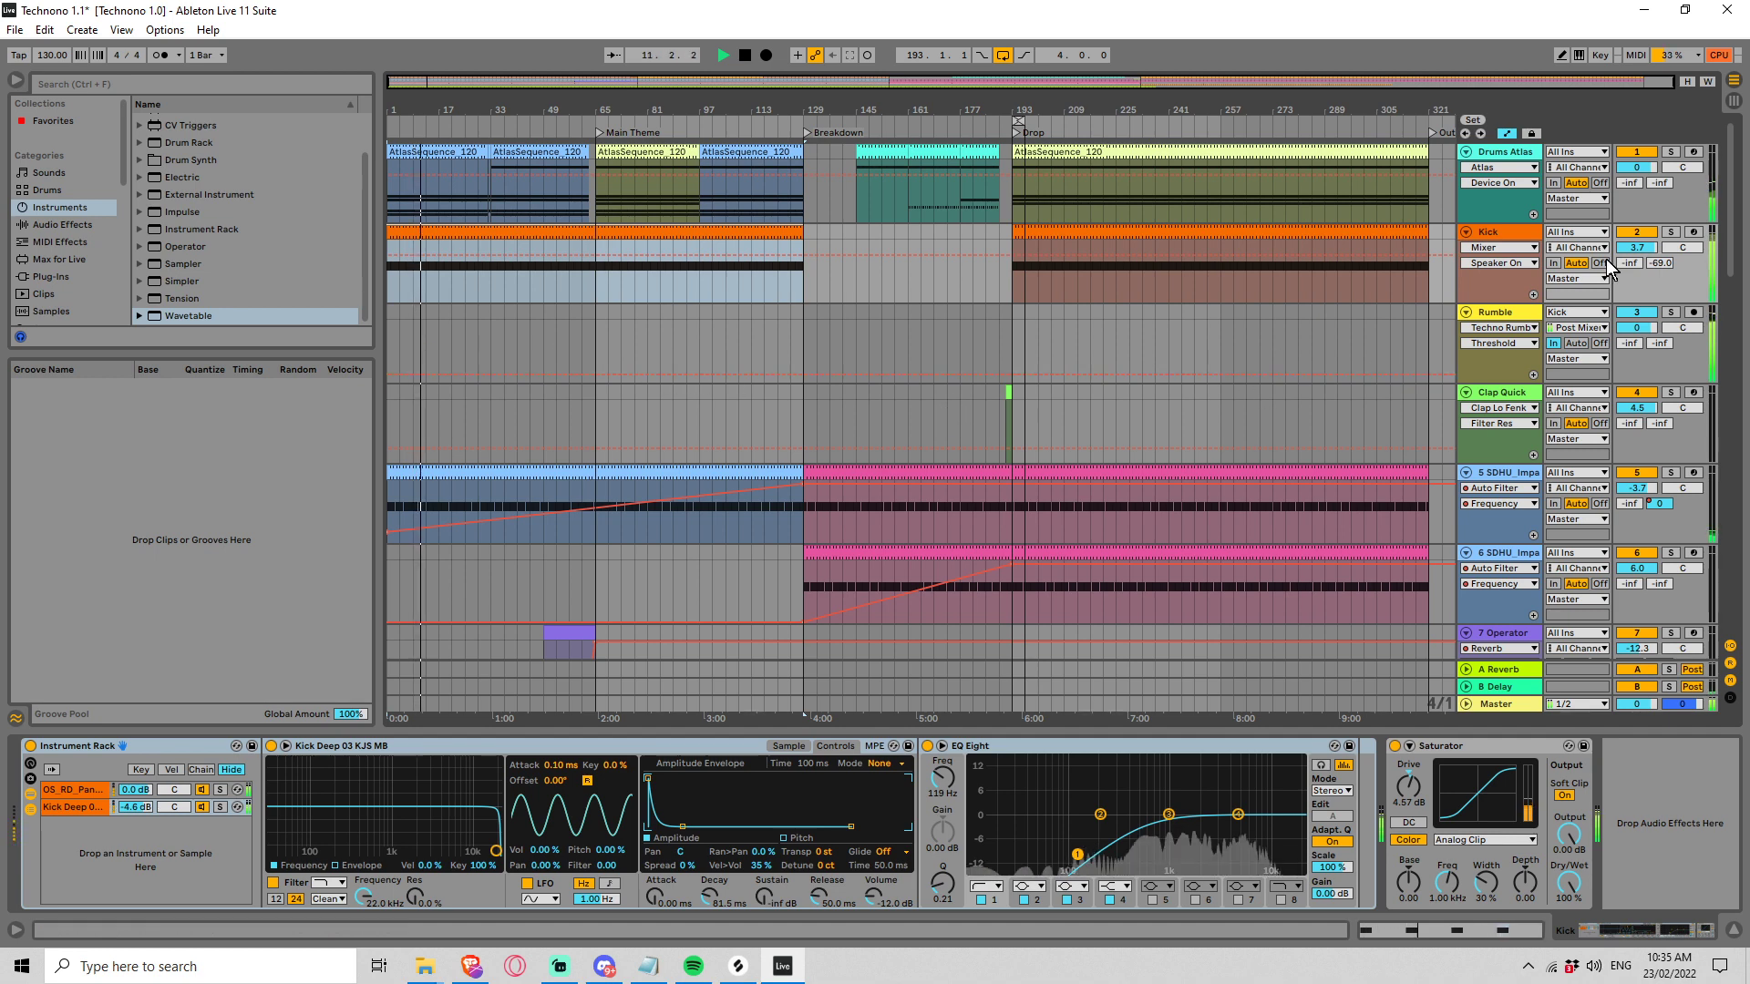
scroll(1639, 686, "down", 10)
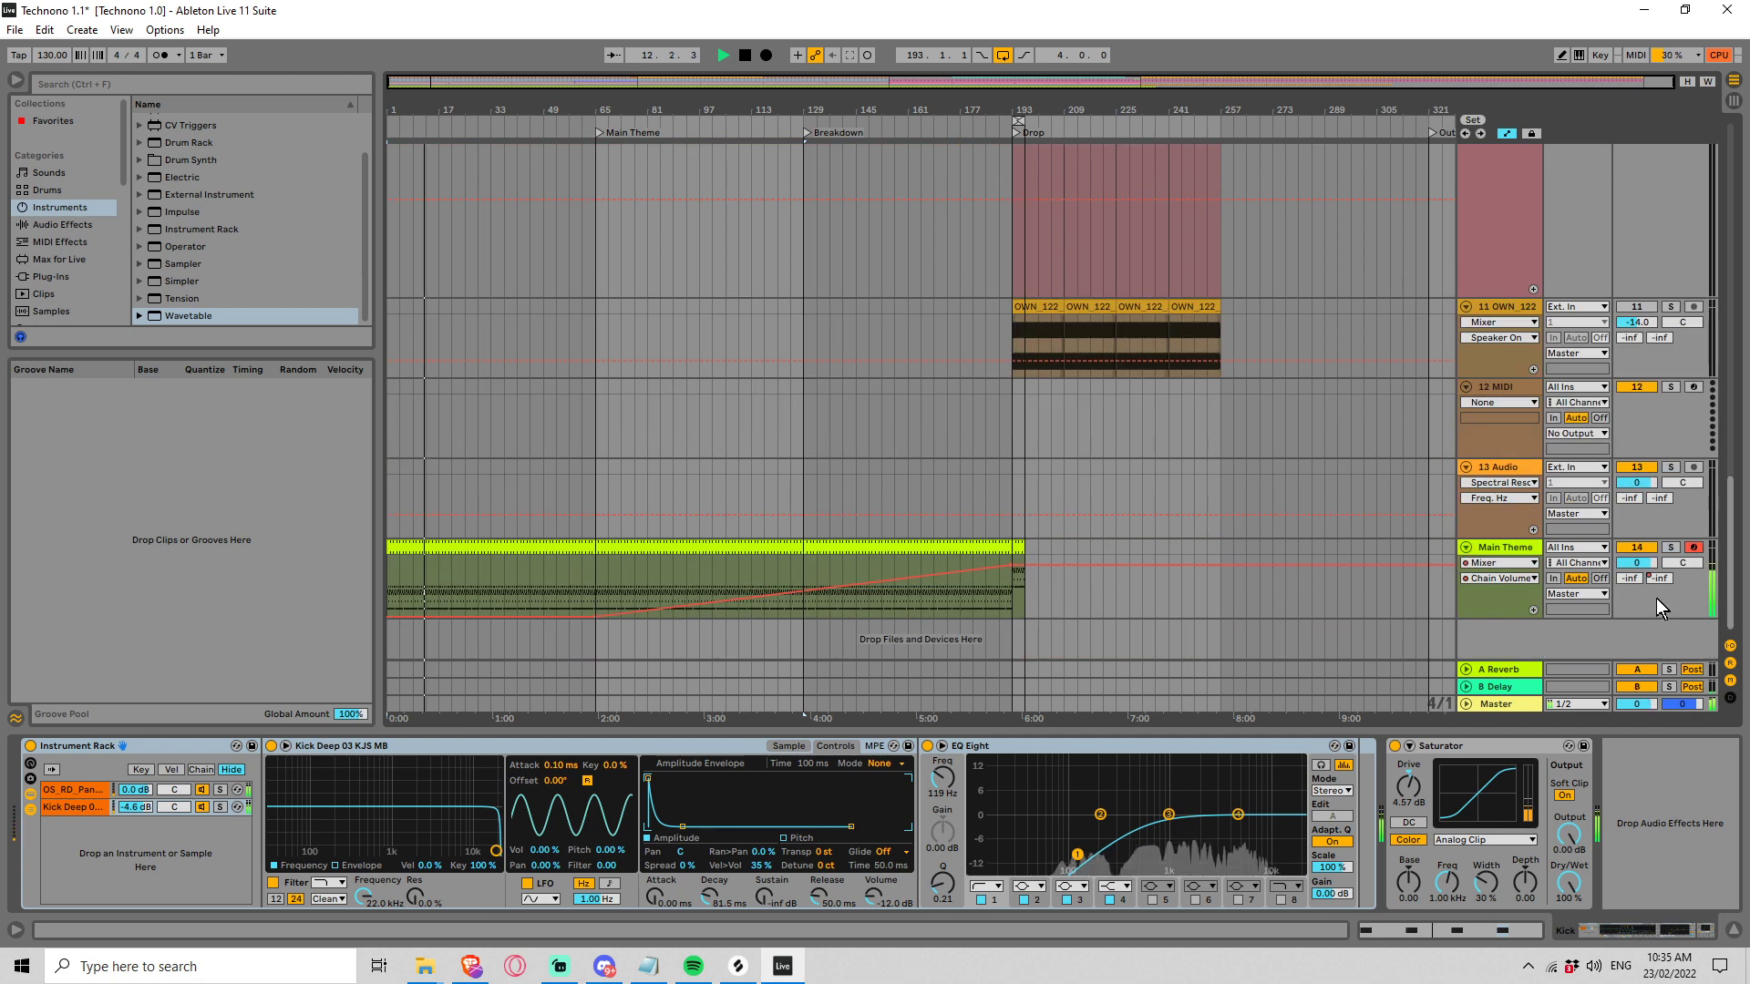
scroll(1709, 397, "up", 5)
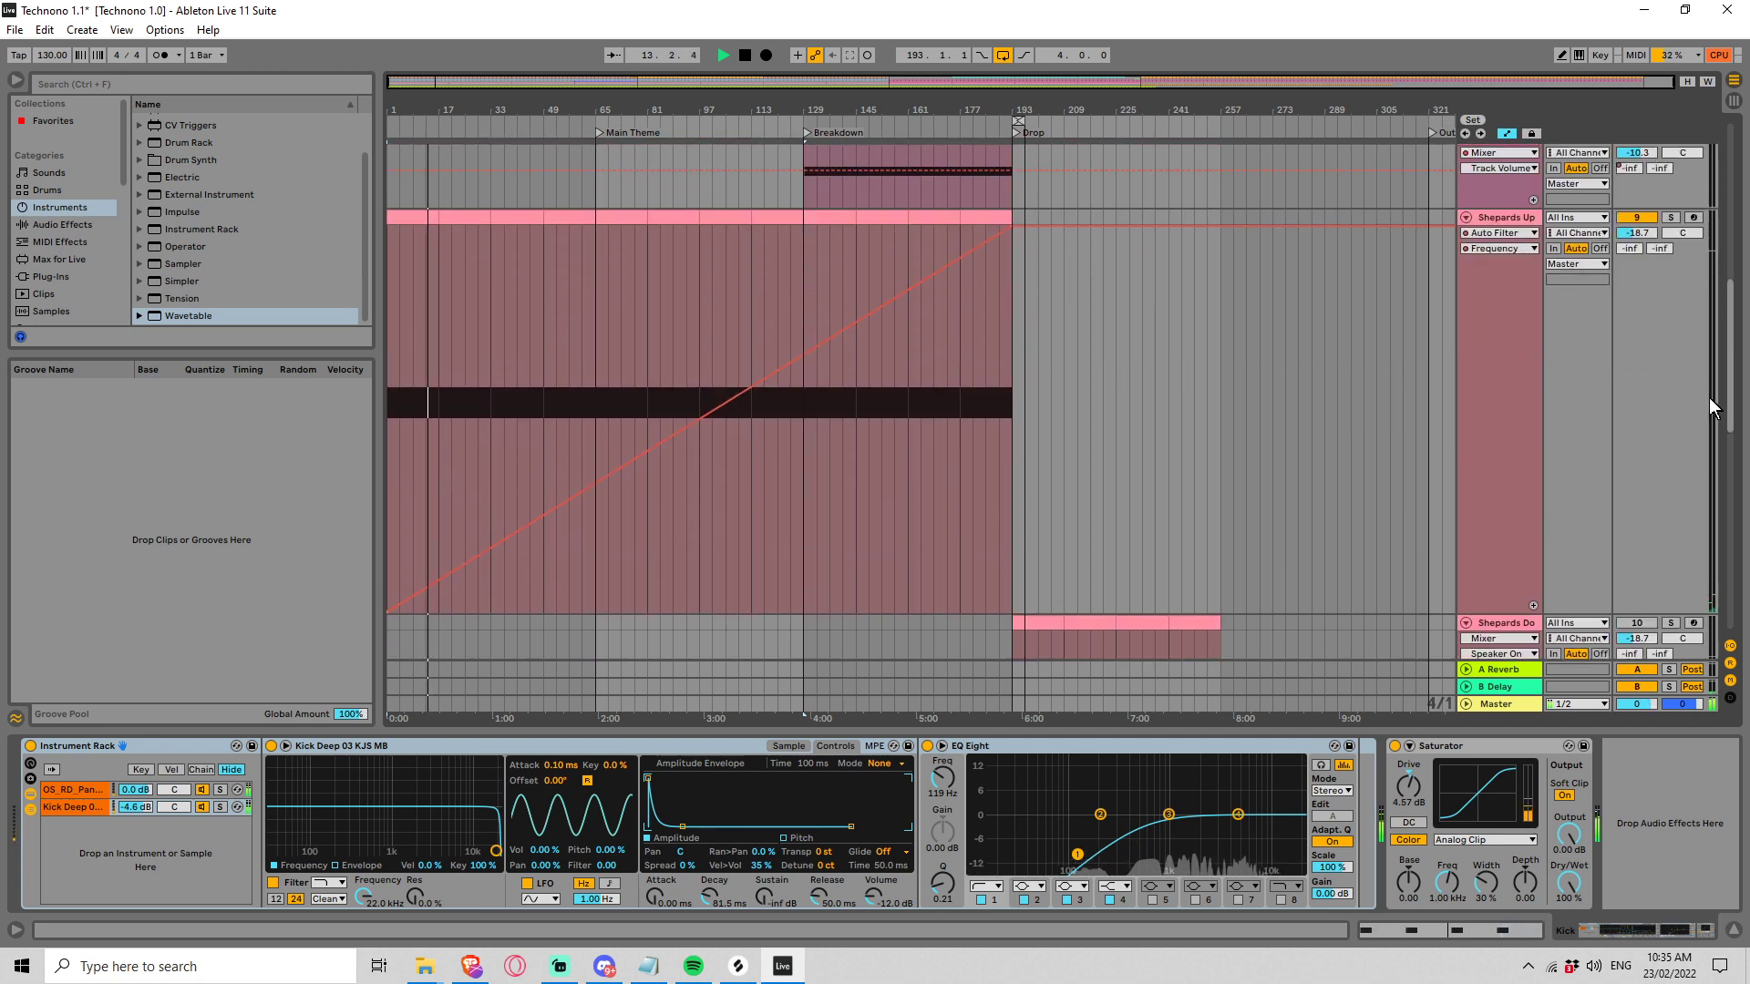
scroll(1709, 398, "up", 5)
key("space")
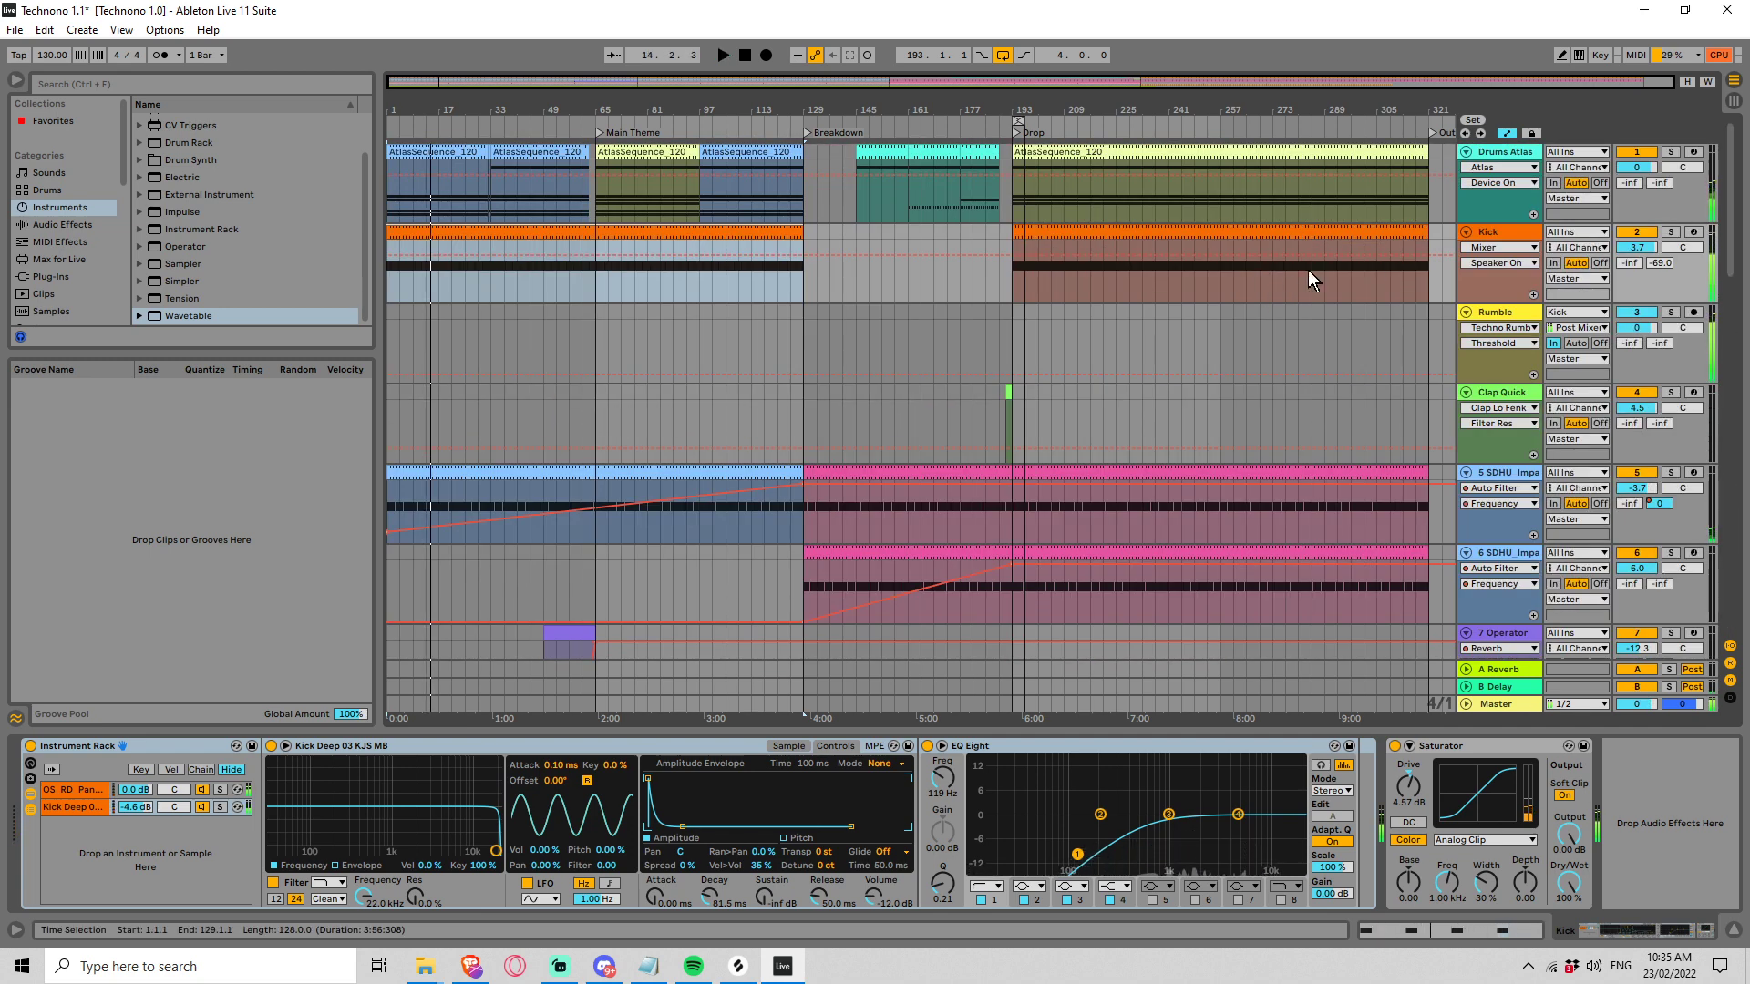
Automate Techno Rumble's Frequency to ramp from about 26 Hz at bar 1 to 180 Hz at bar 129
left_click(1497, 310)
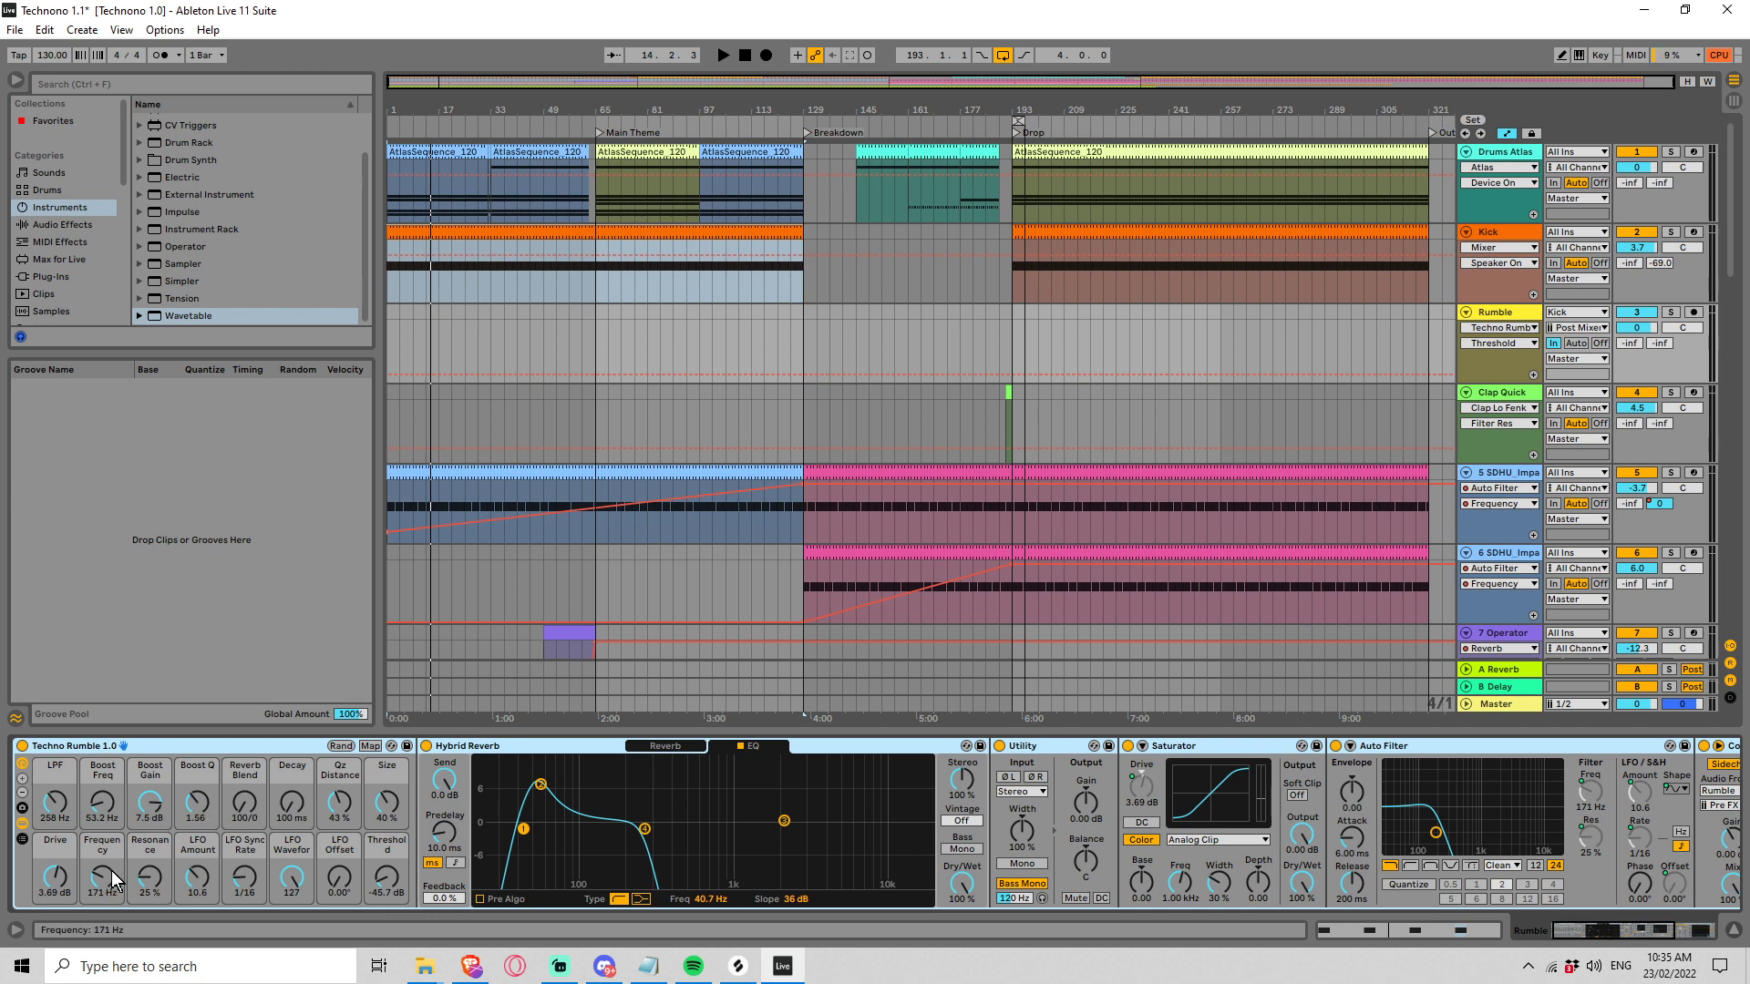
left_click_drag(102, 877, 102, 861)
key("space")
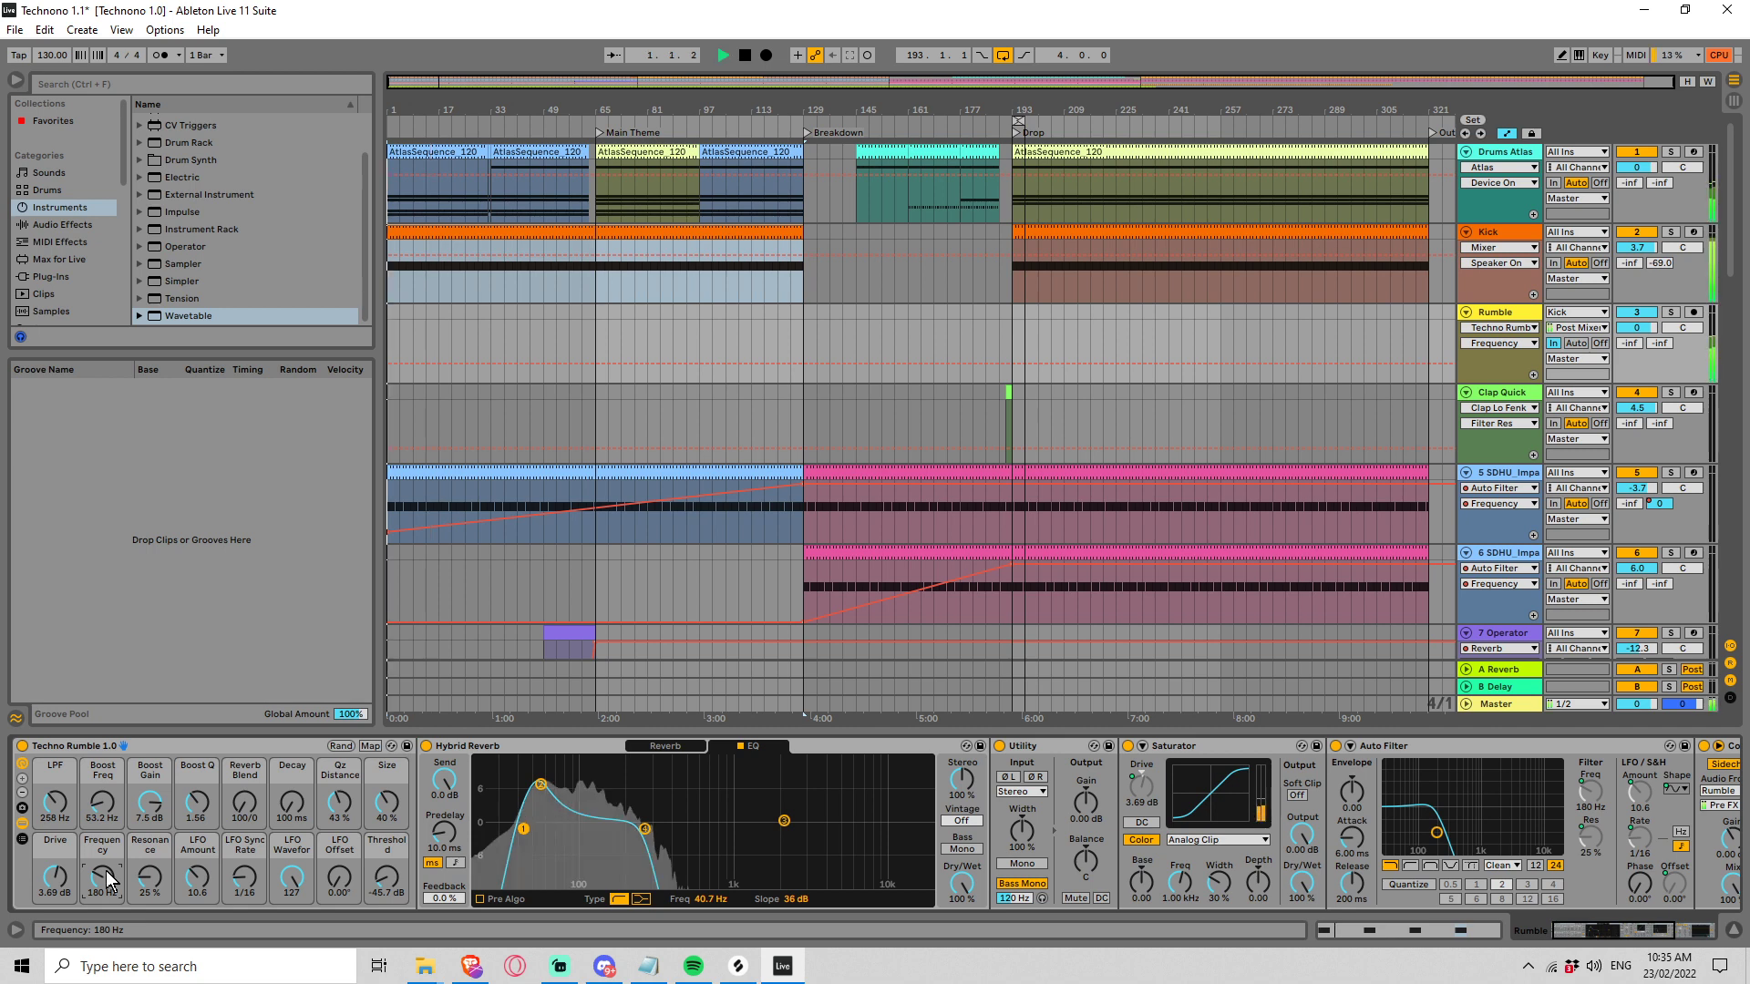
key("space")
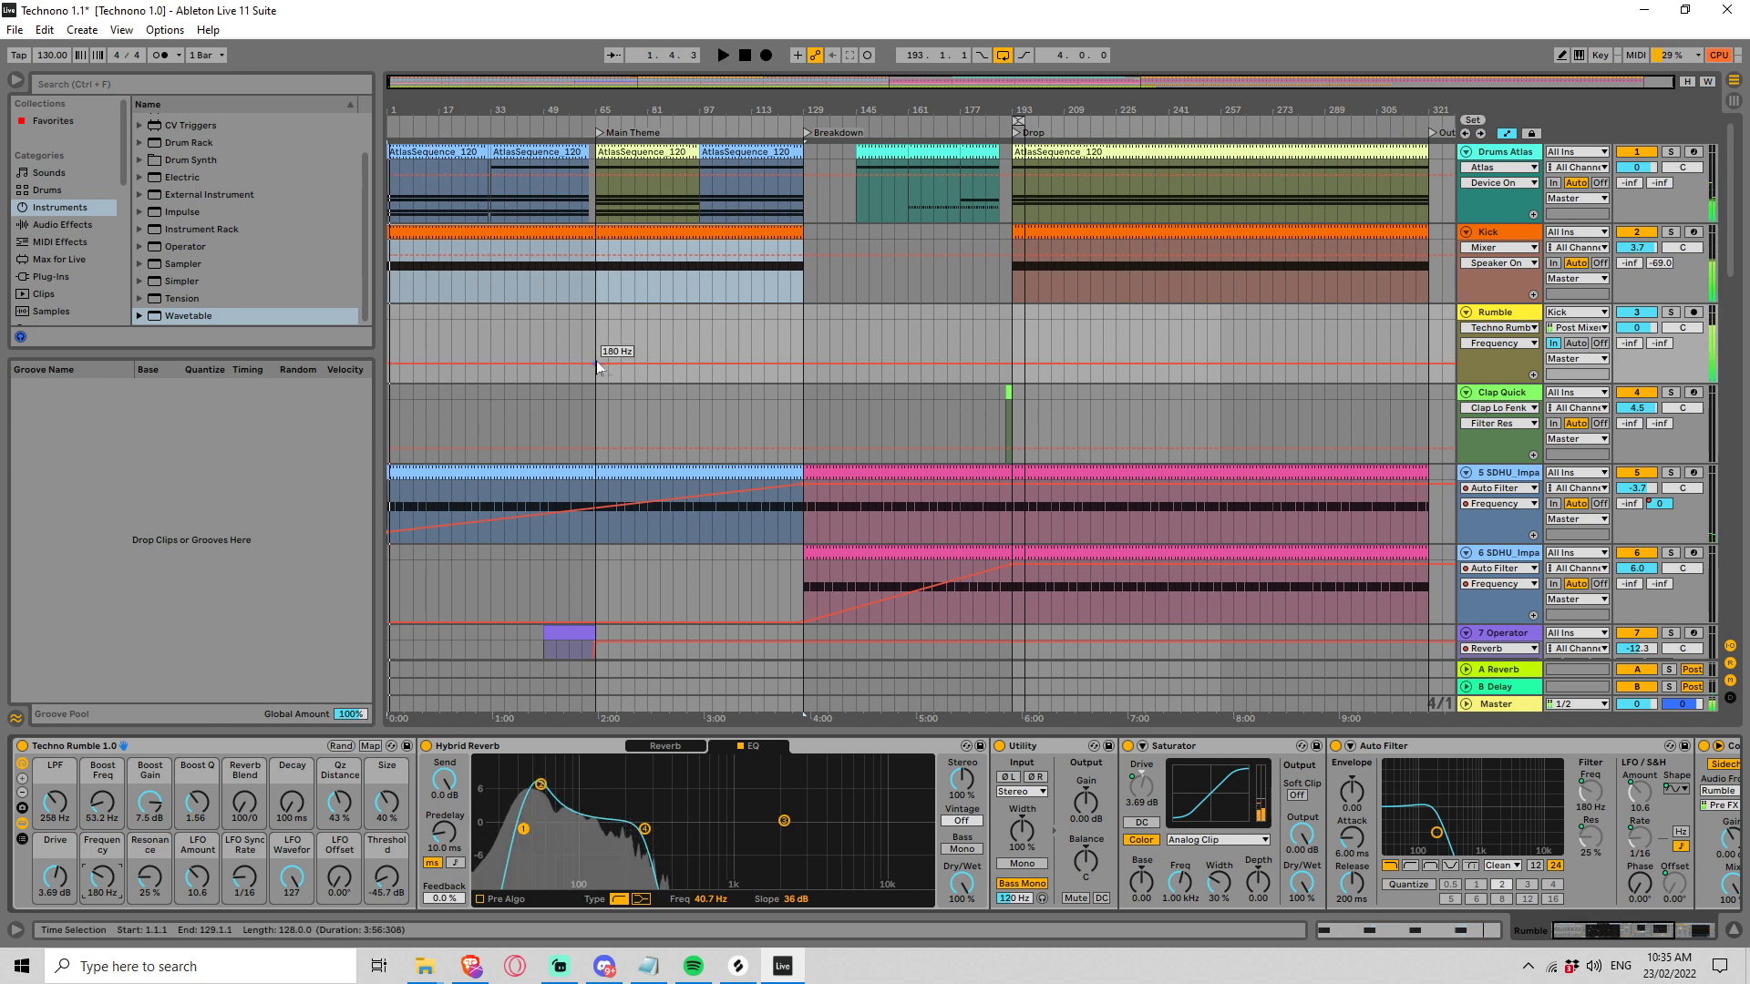
left_click(800, 363)
left_click_drag(388, 362, 387, 379)
key("space")
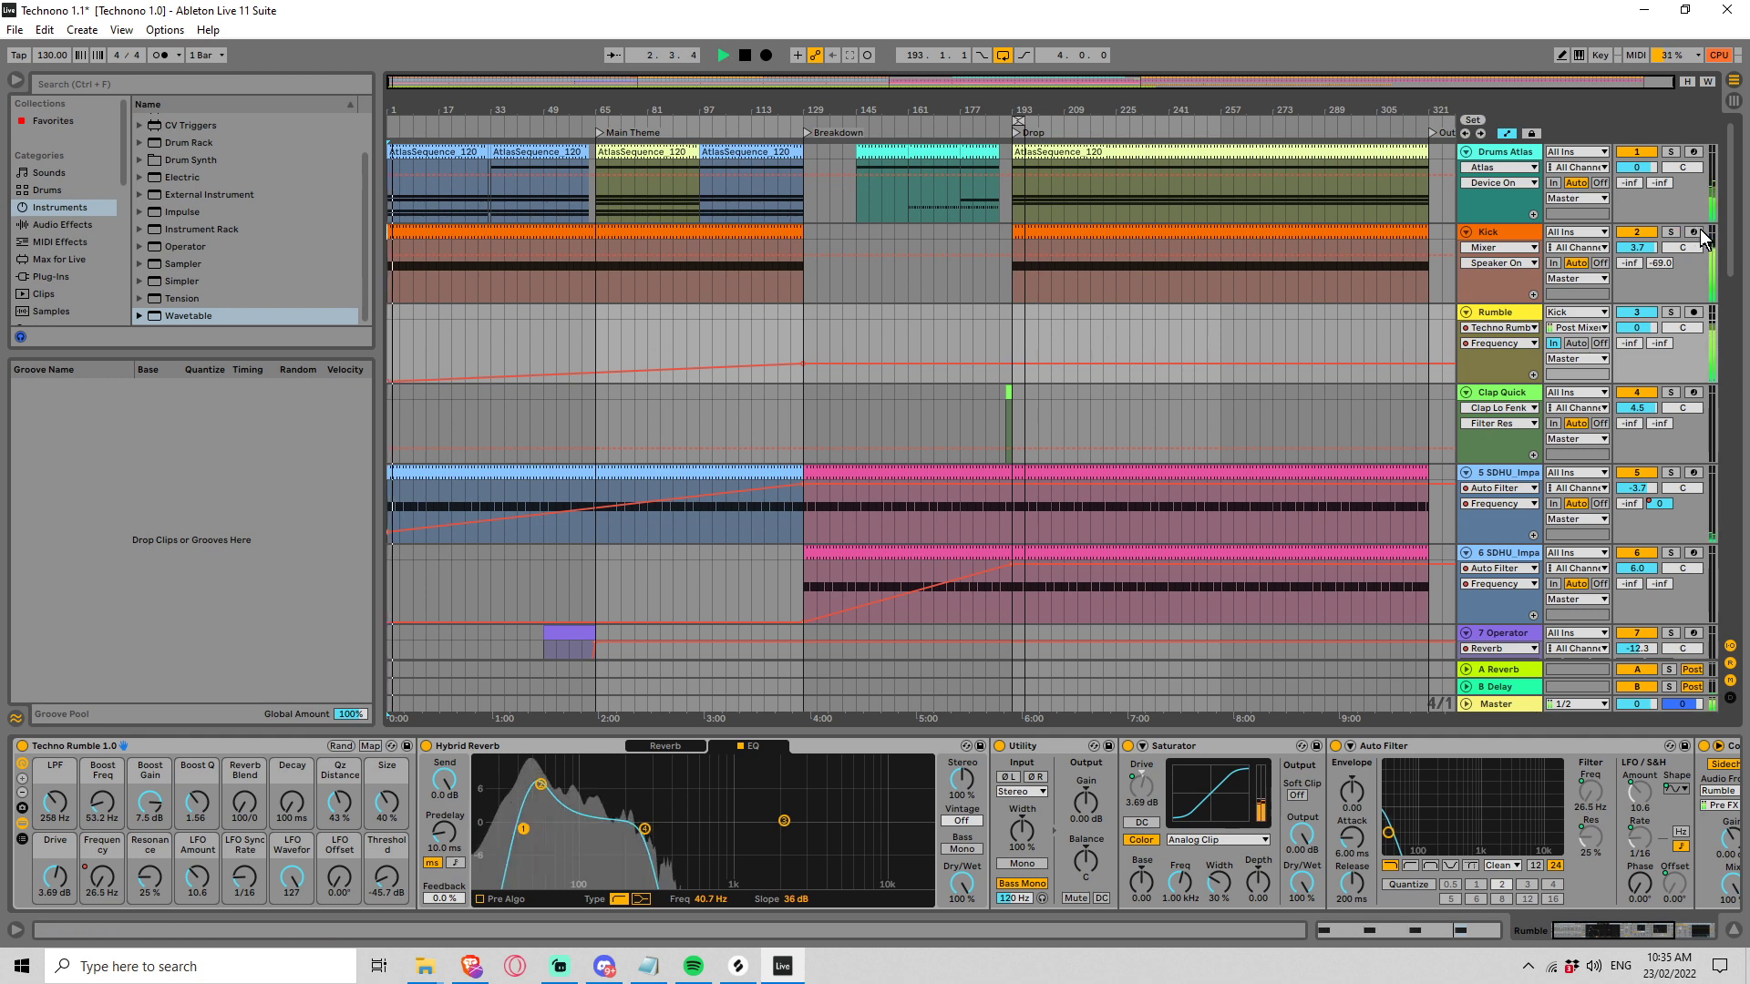
left_click_drag(1712, 238, 1713, 608)
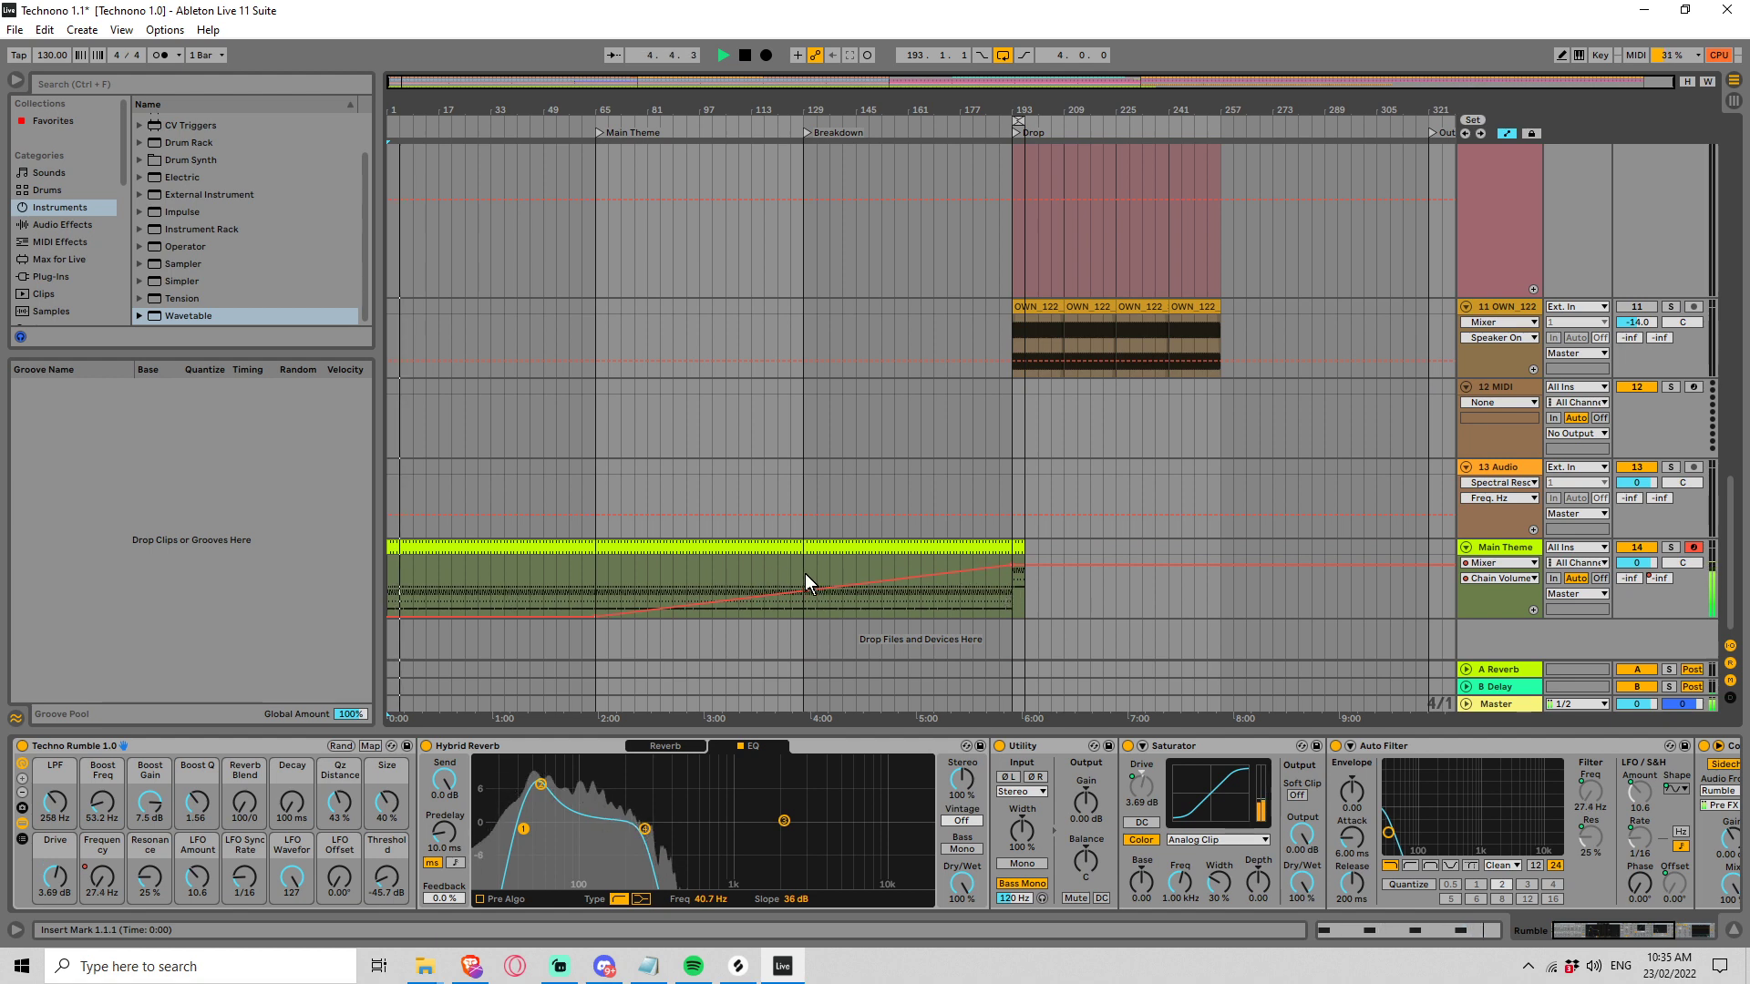
Select the Main Theme track and pick Wavetable Osc 1 Pos as its automation parameter
left_click_drag(794, 570, 545, 573)
left_click(764, 579)
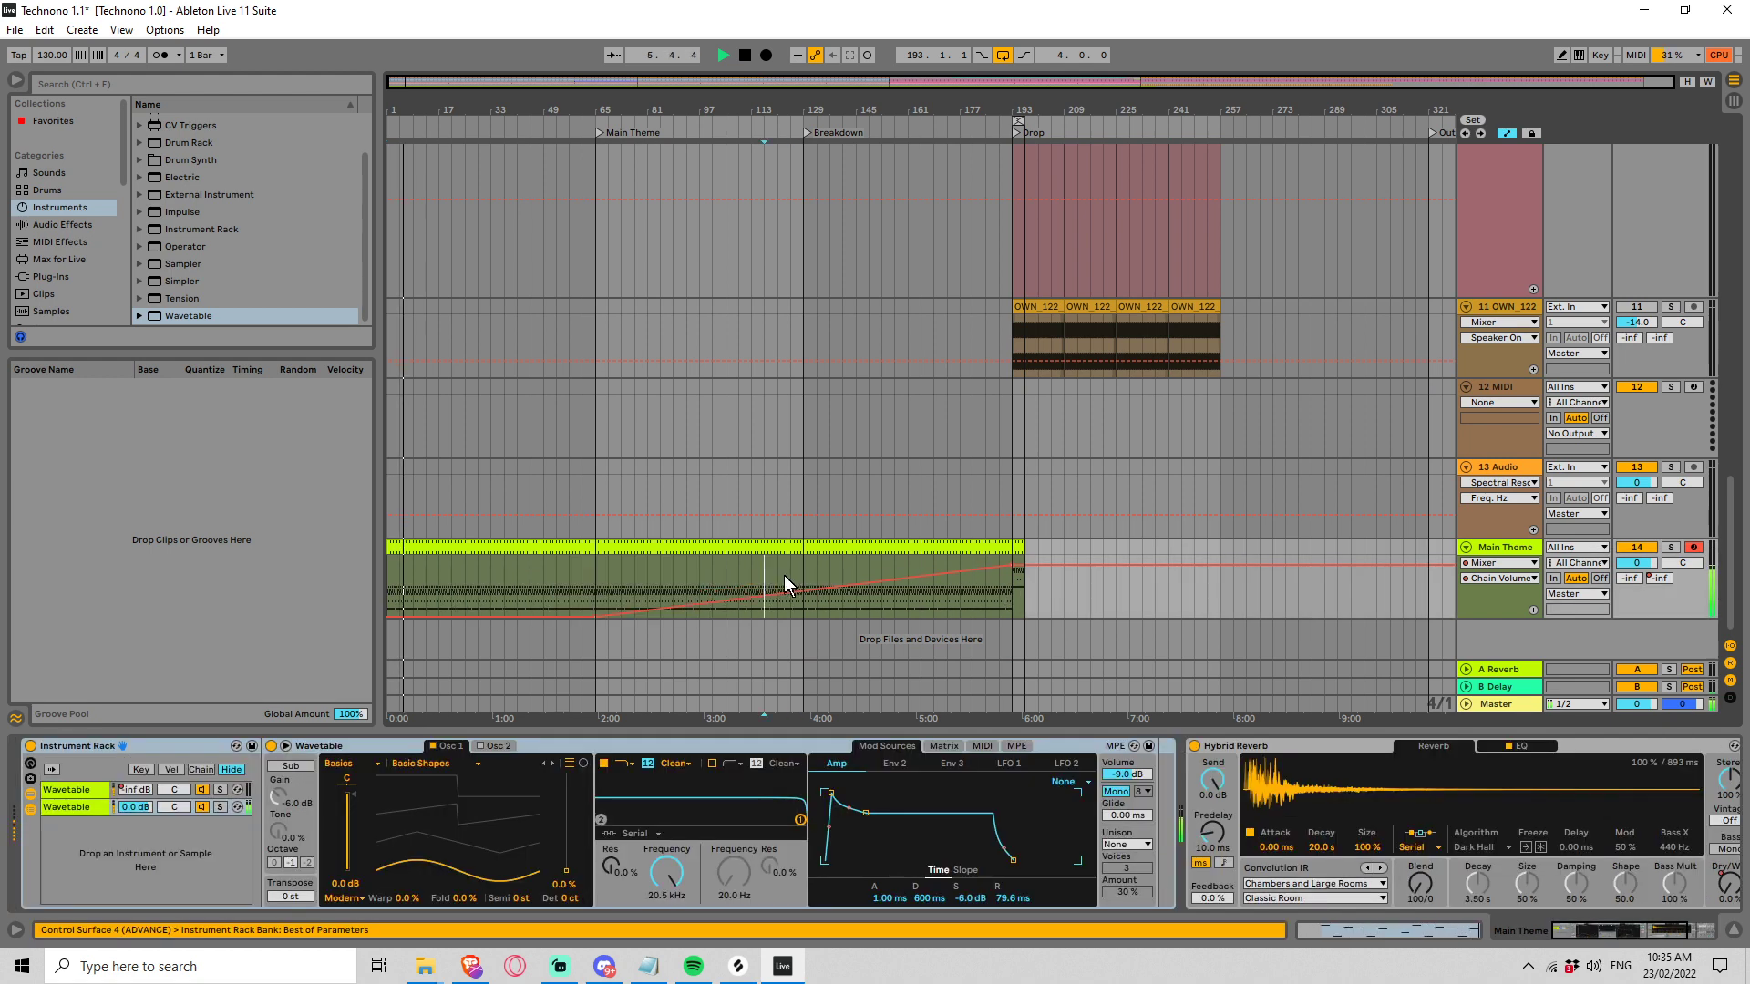
left_click_drag(789, 572, 363, 593)
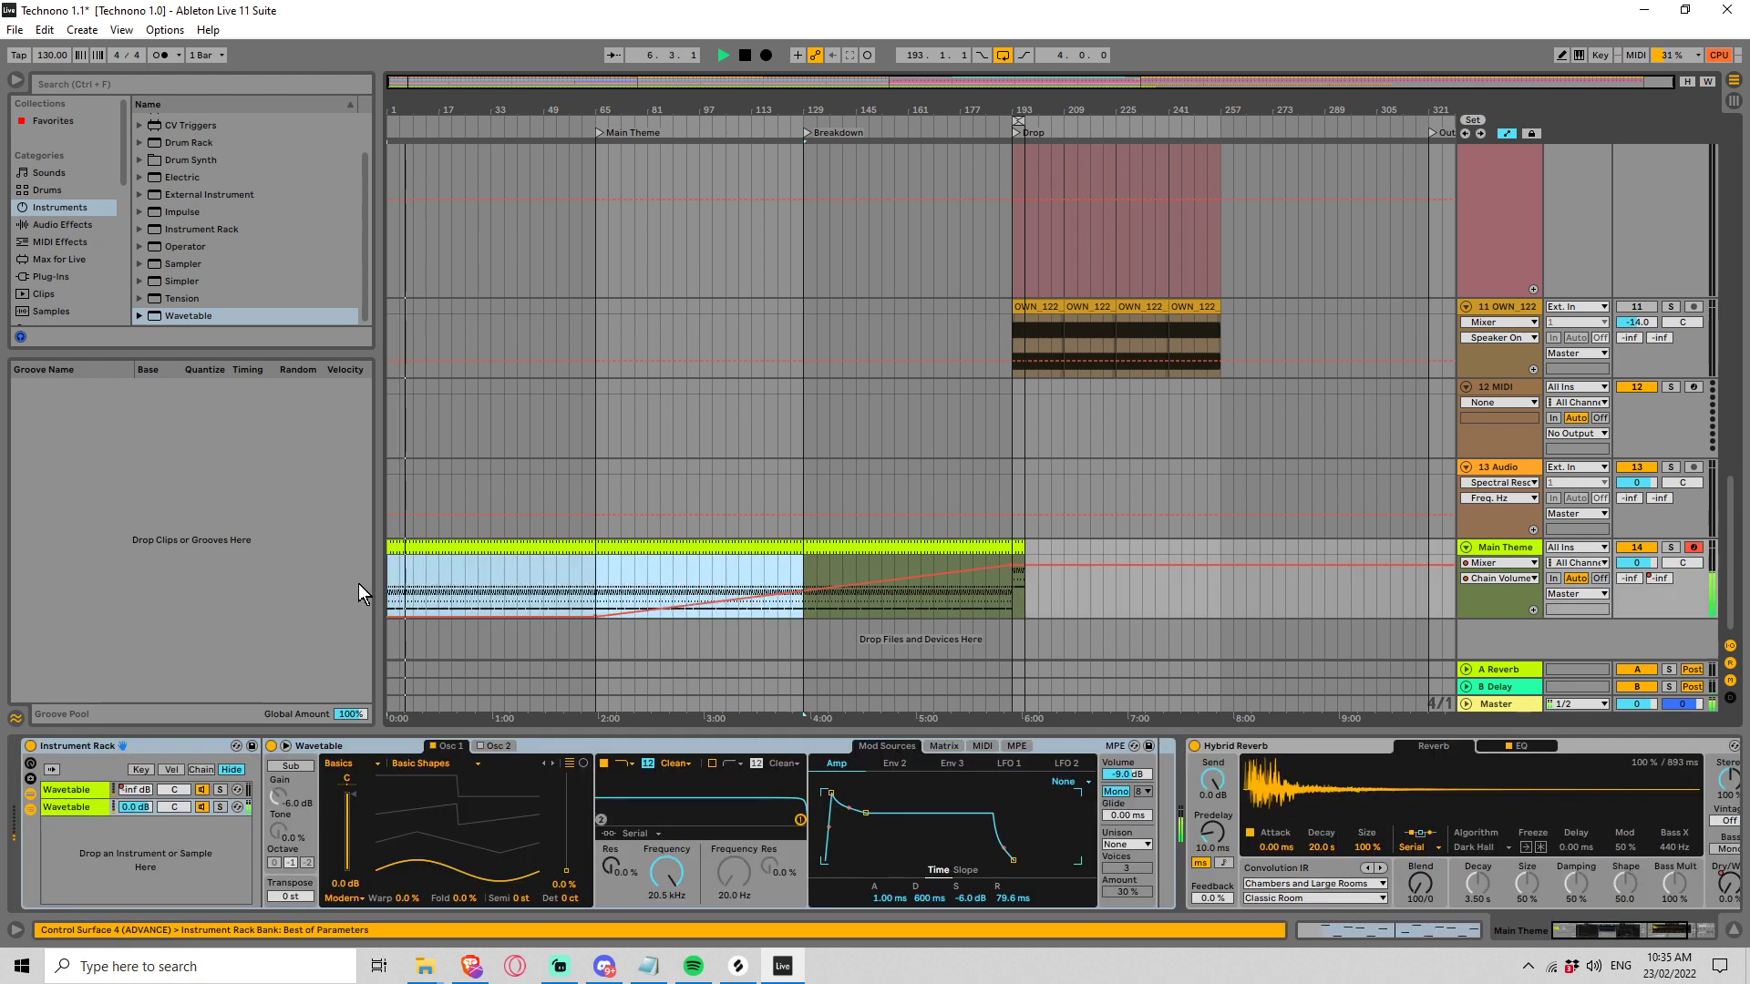
left_click(1495, 545)
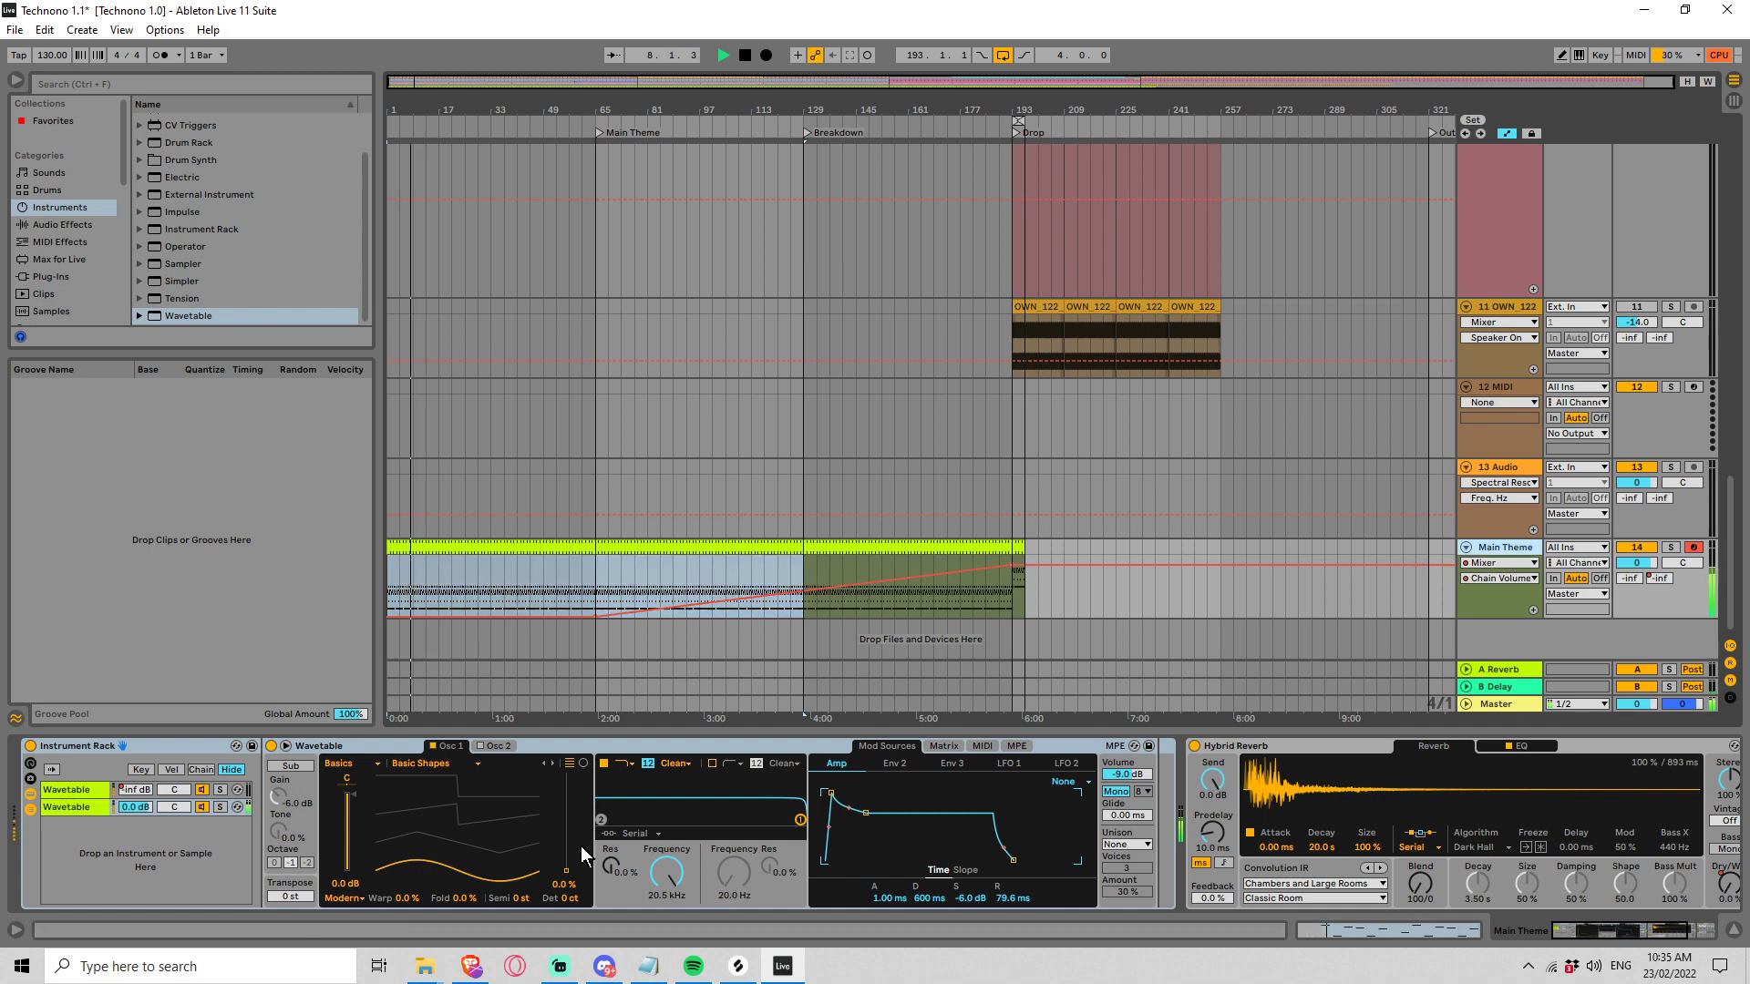
left_click(565, 875)
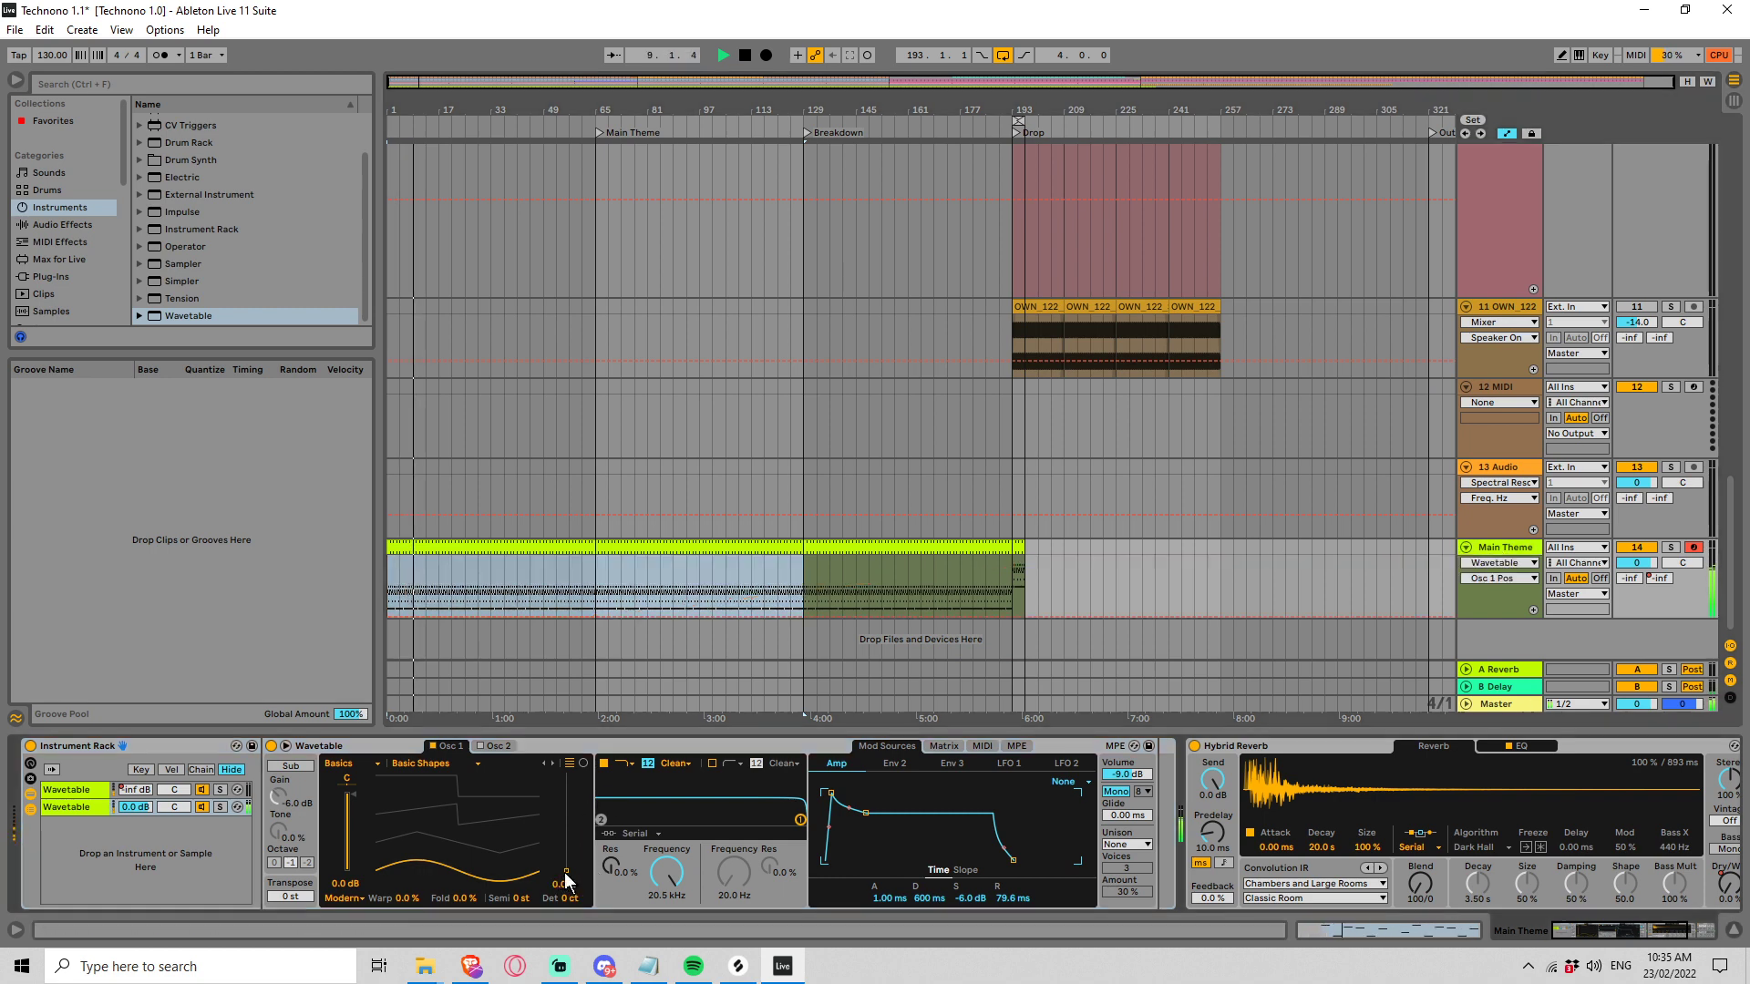
Draw an Osc 1 Pos ramp from 0 % at the start to 100 % at bar 129
left_click(786, 610)
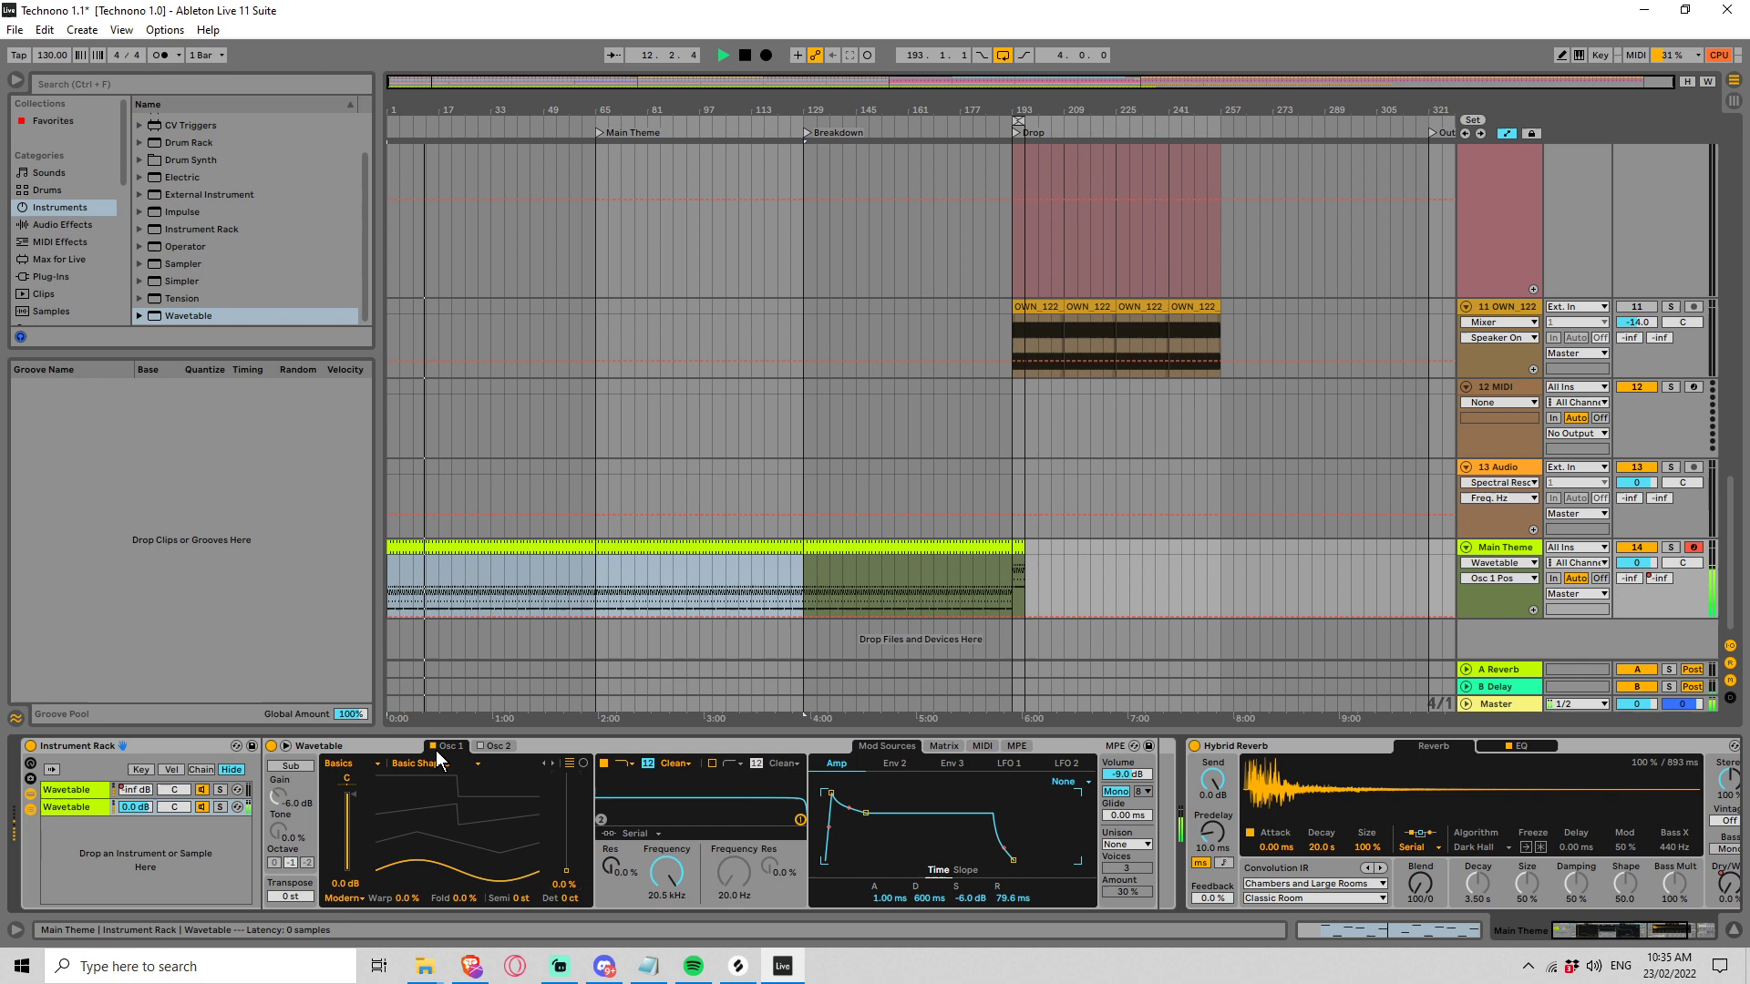
left_click(412, 610)
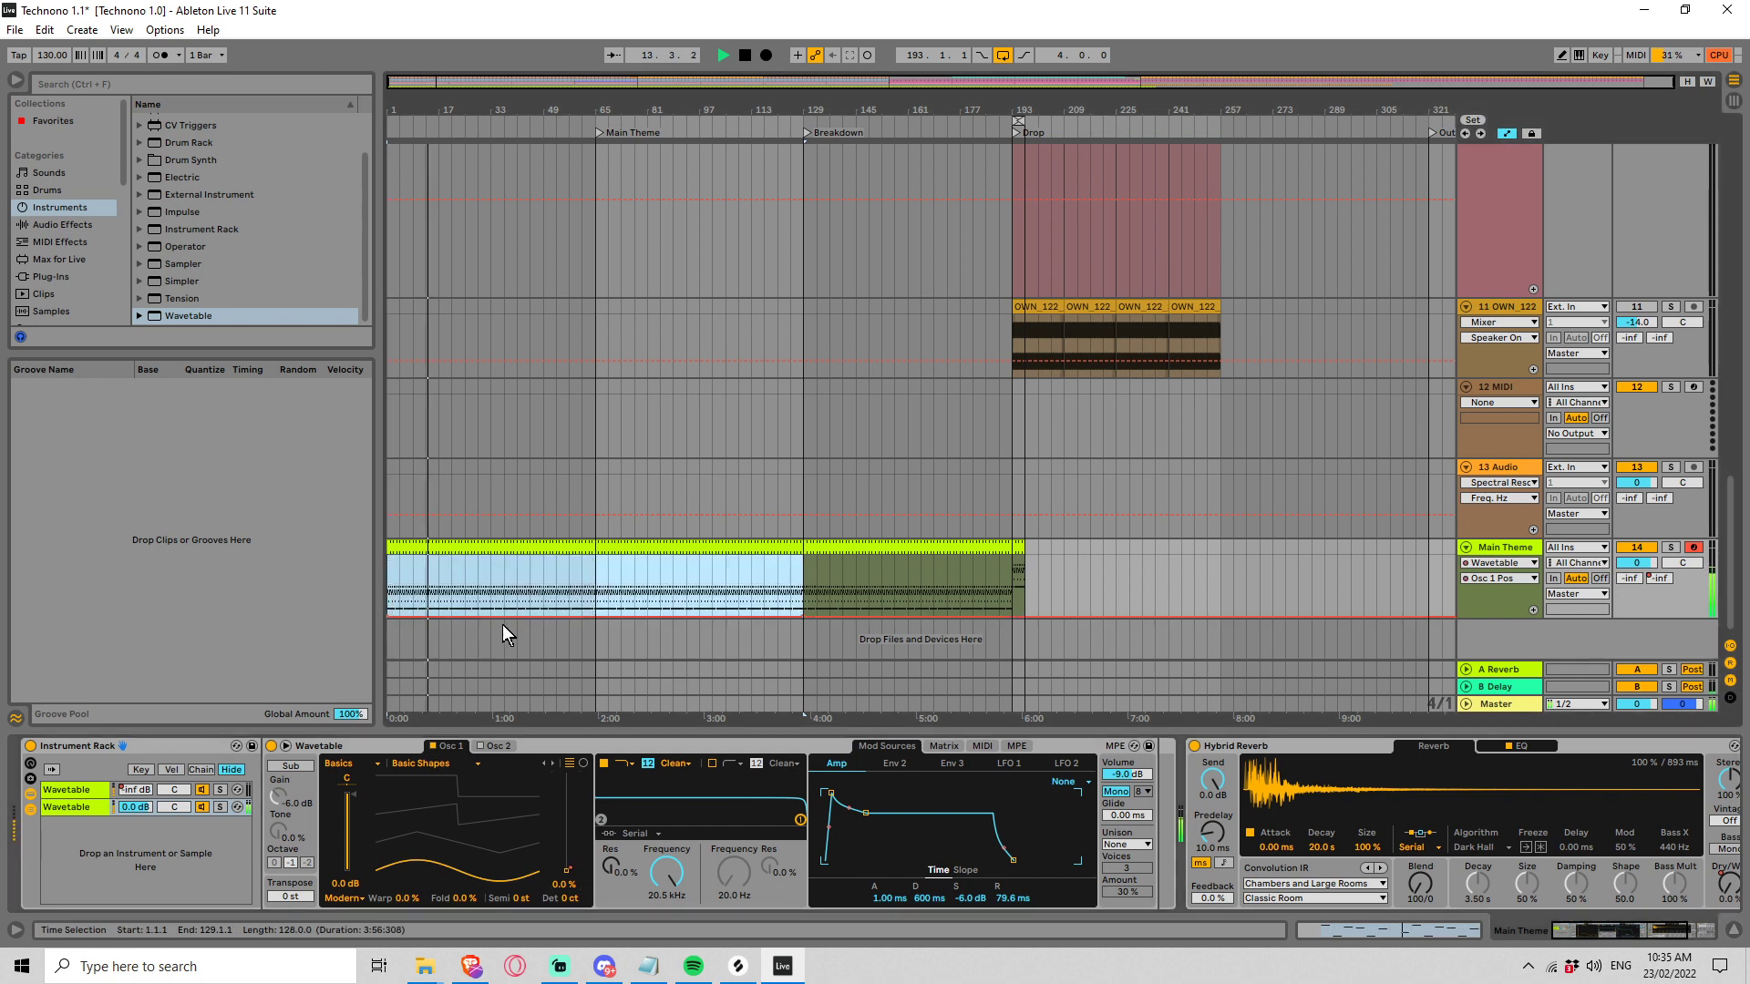
left_click_drag(801, 614, 802, 555)
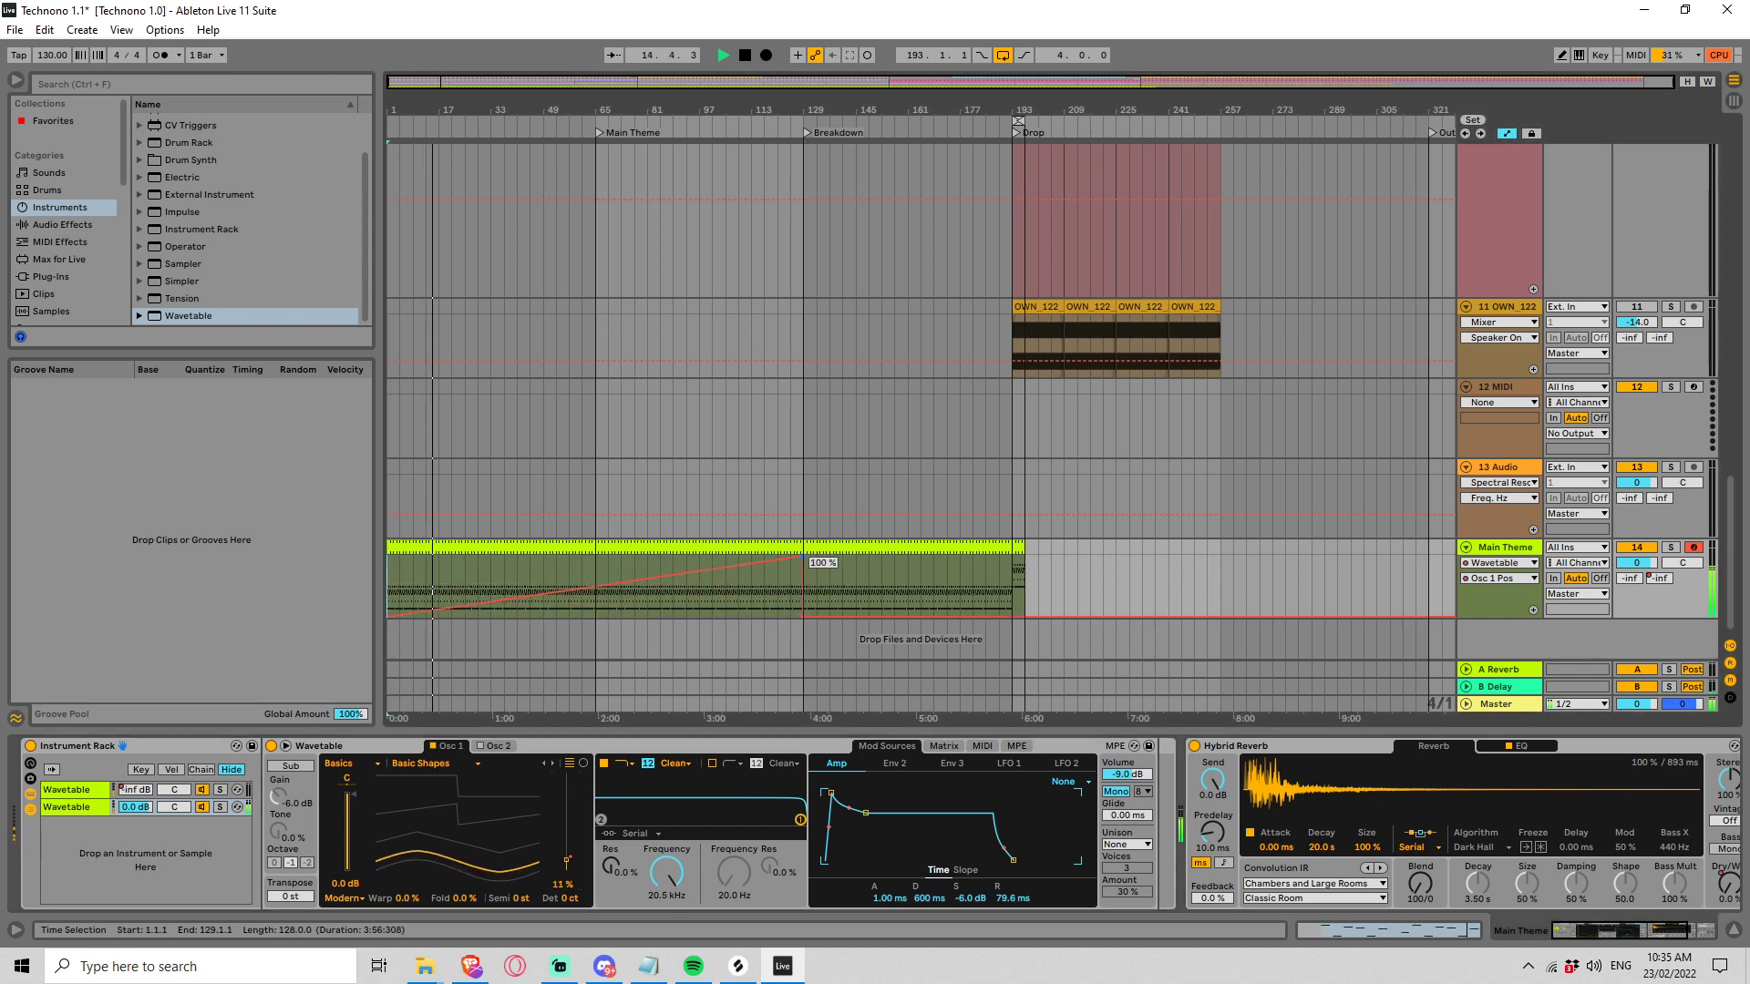
left_click(800, 615)
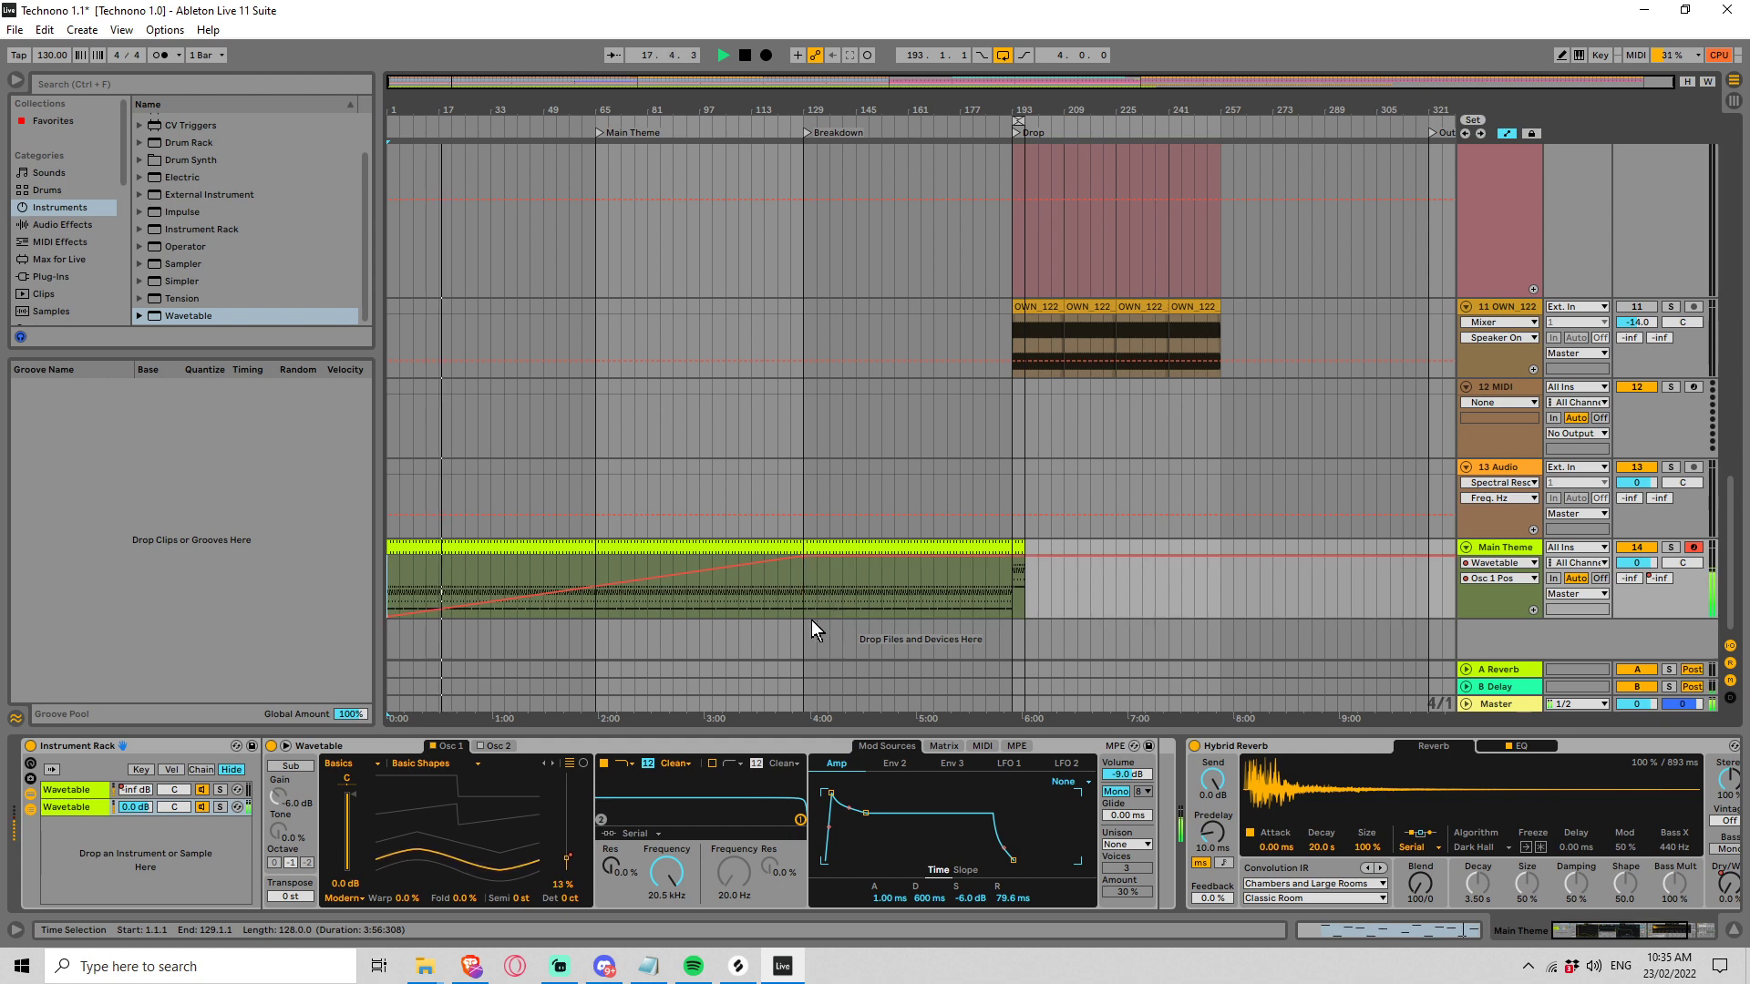
Set Wavetable's unison to Classic, then Random, with Unison Amount around 16 %
left_click(1130, 842)
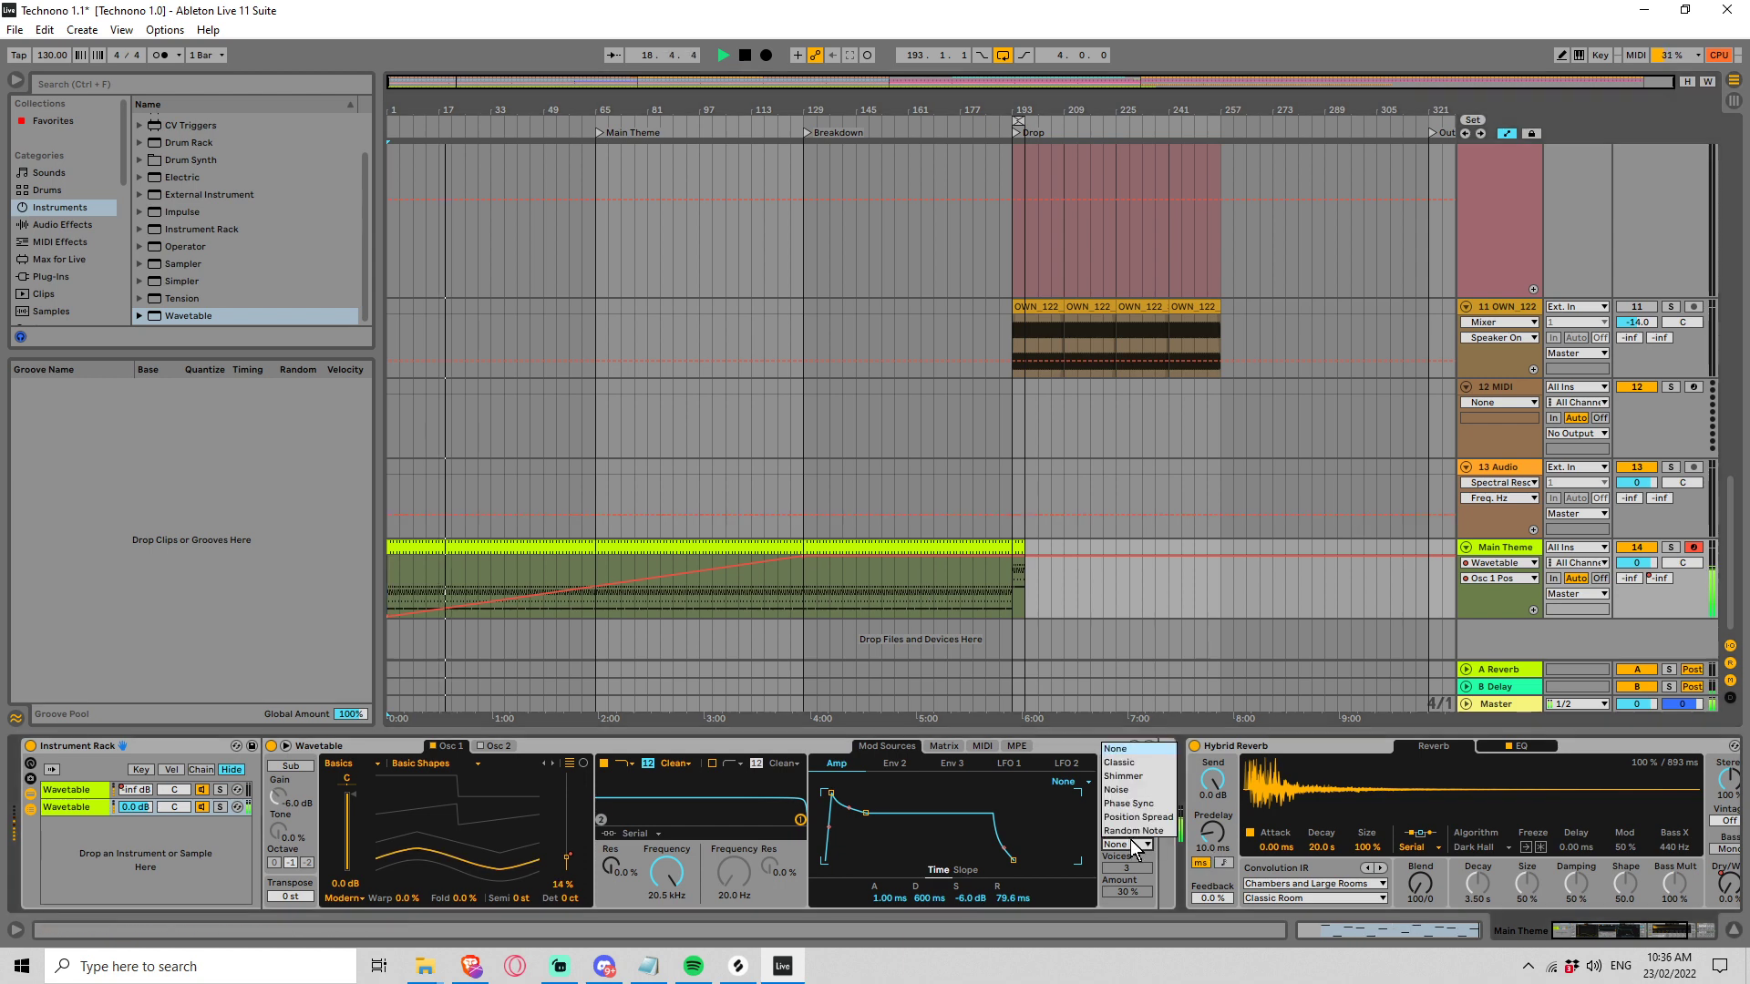
left_click(1130, 761)
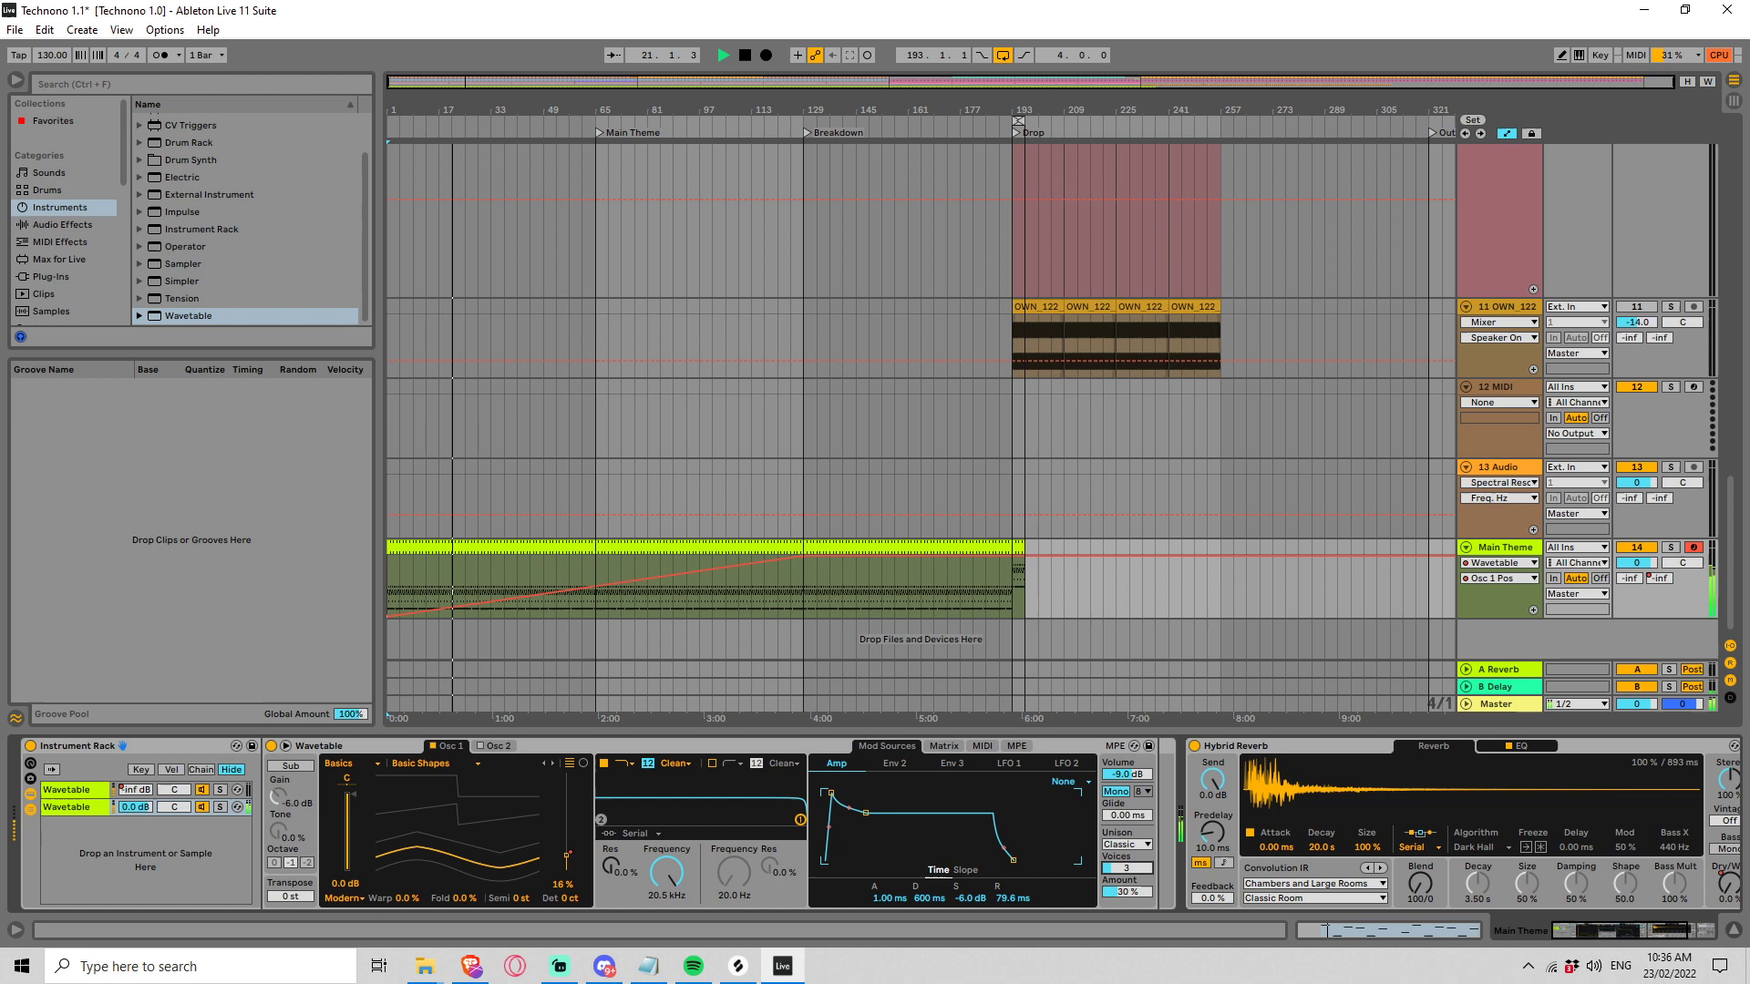
left_click_drag(1130, 894, 1130, 921)
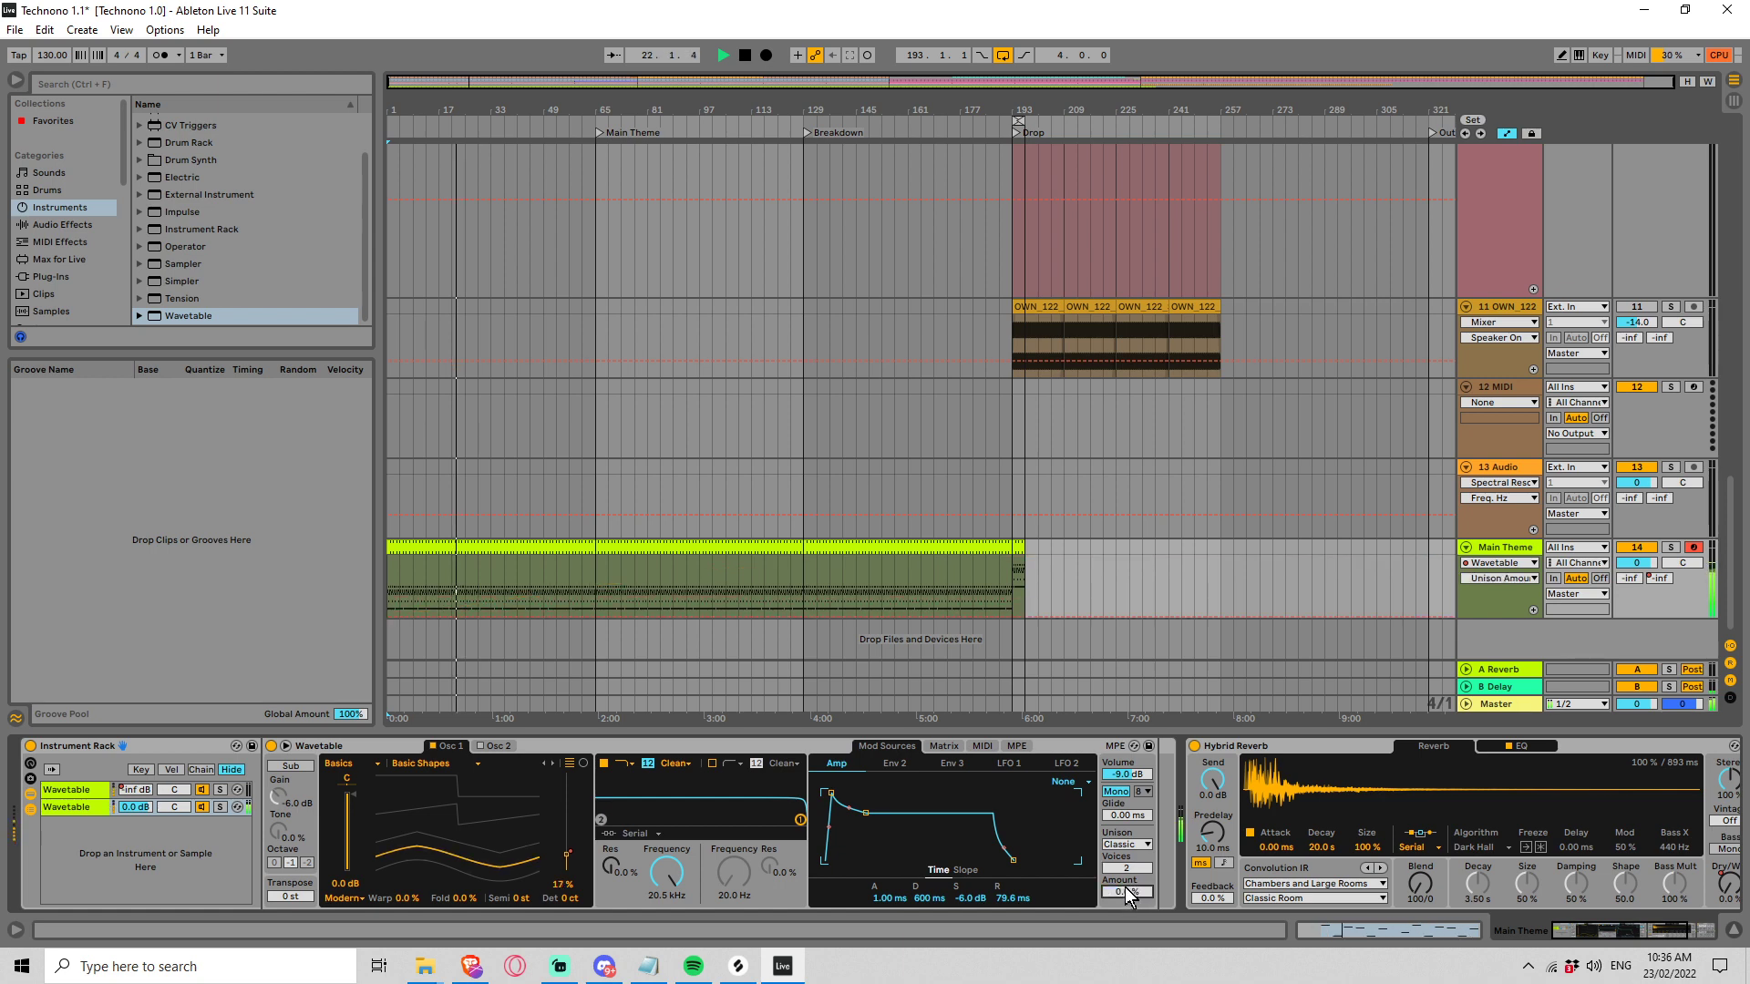
left_click(1128, 844)
left_click(1127, 862)
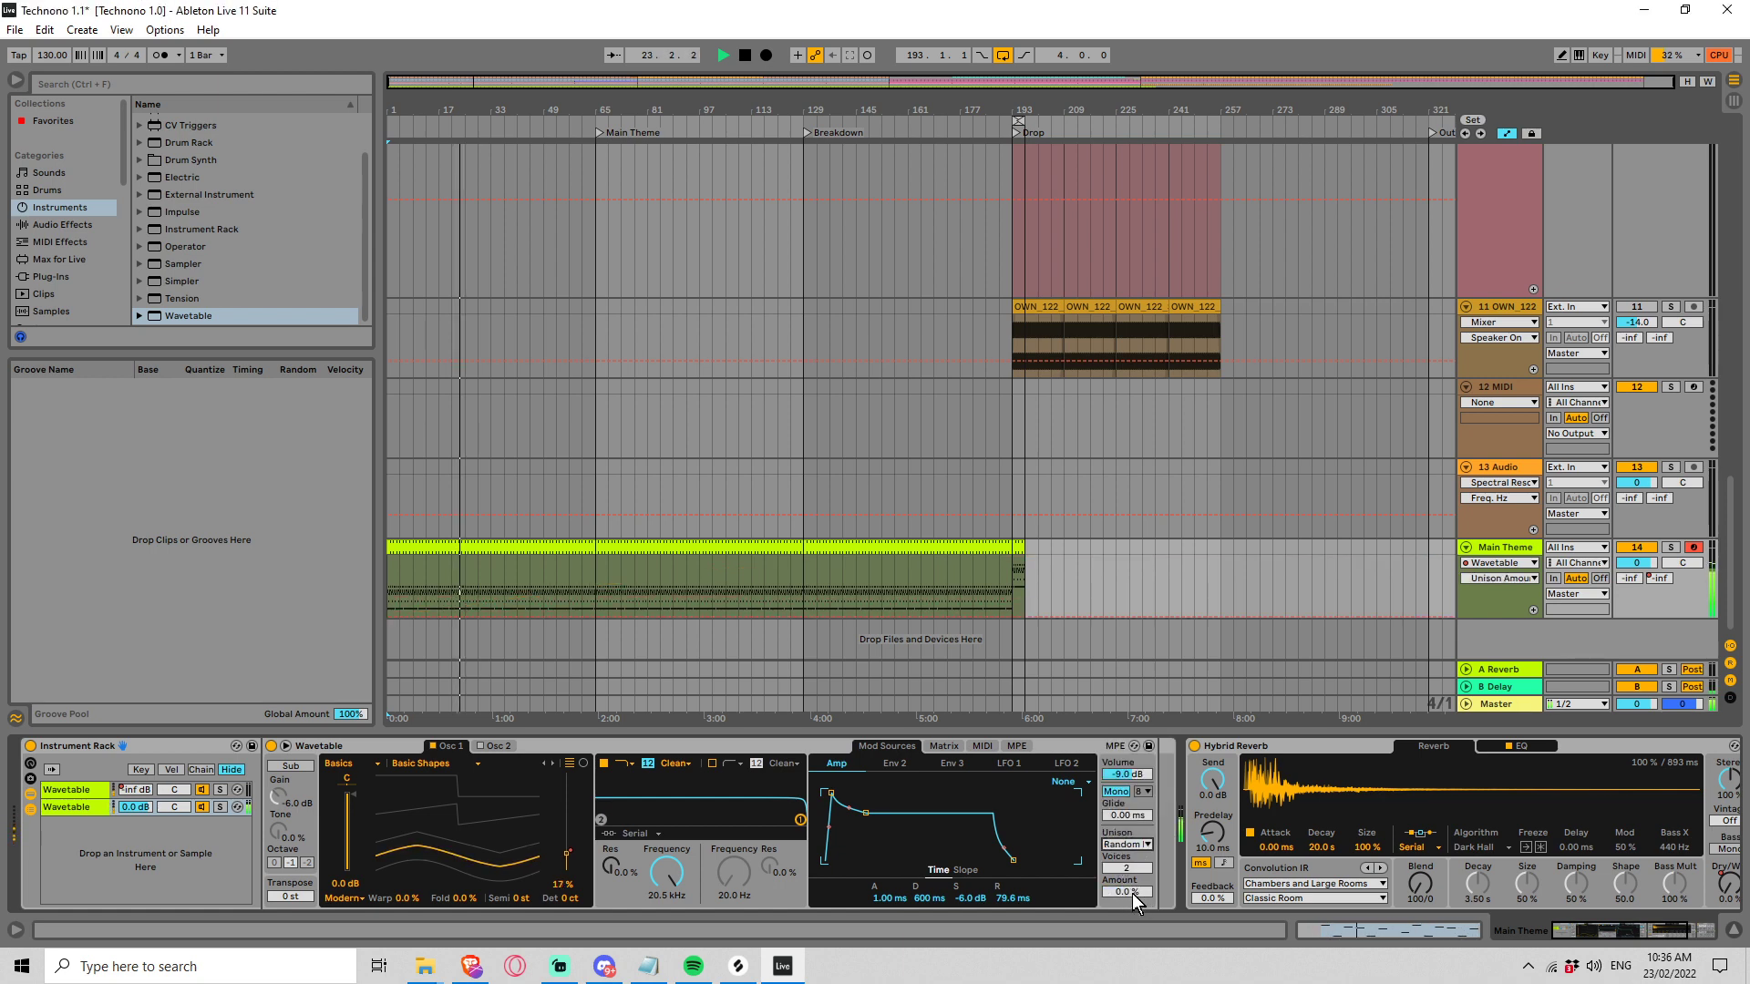
mouse_move(1127, 892)
left_mouse_down()
mouse_move(1128, 871)
mouse_move(1128, 898)
left_mouse_up()
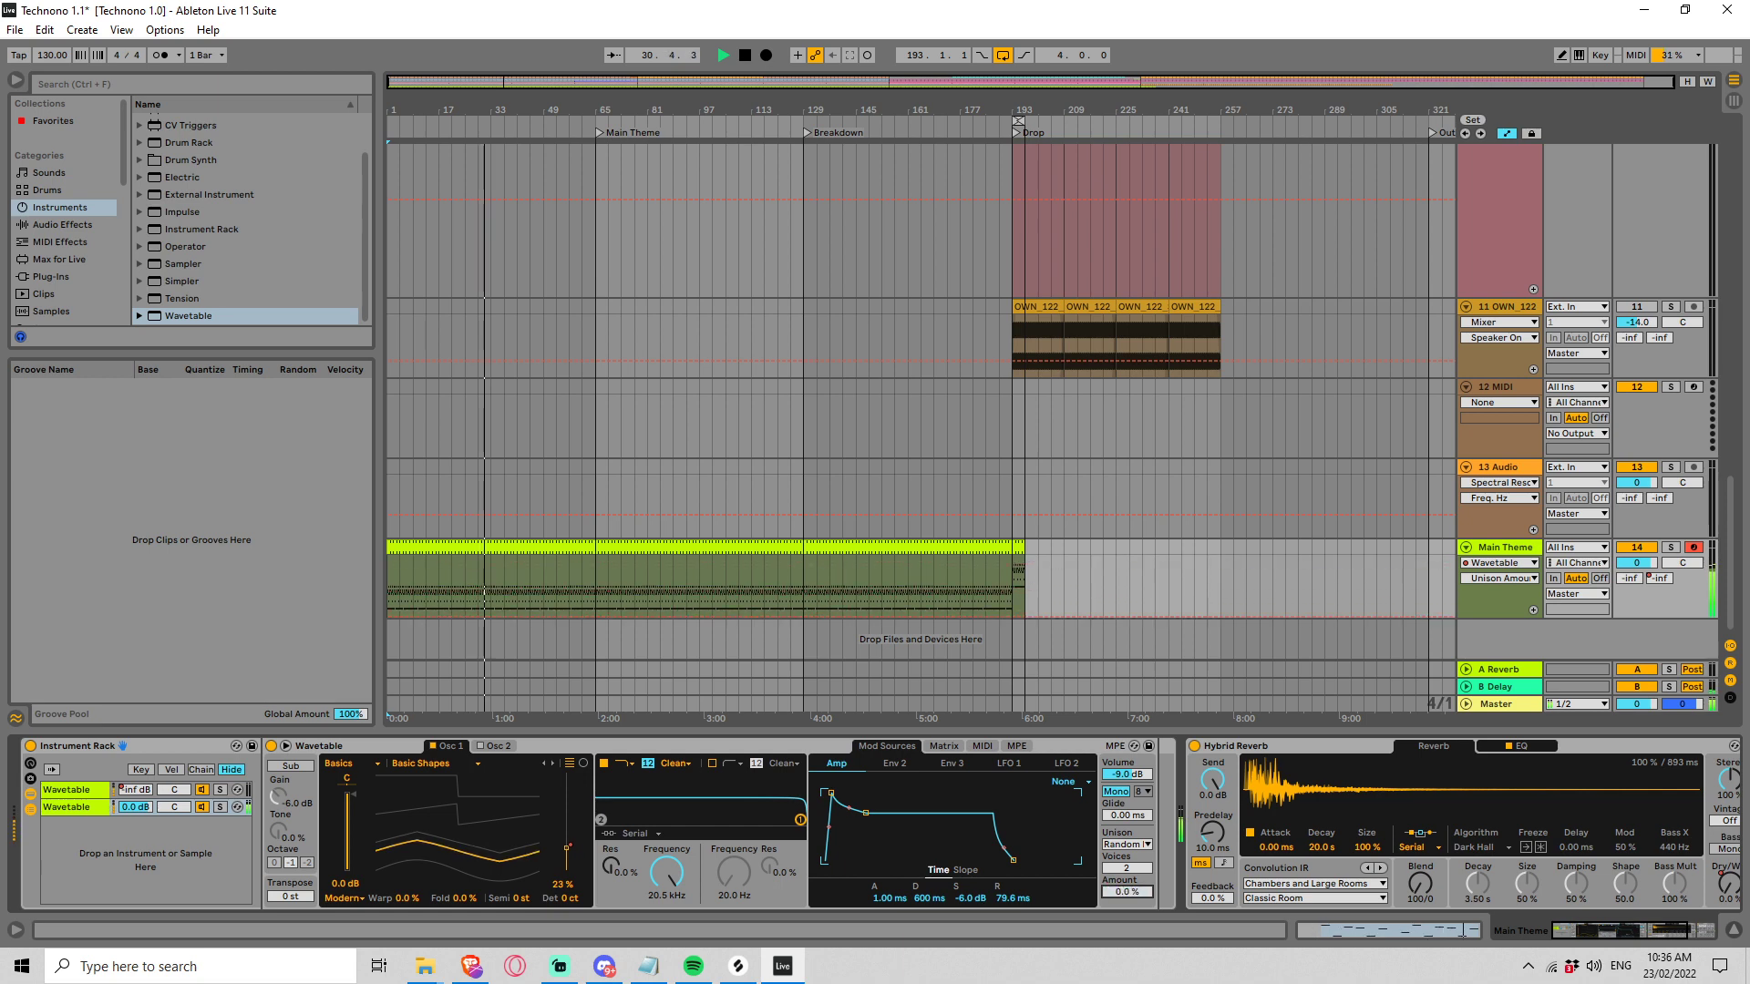
Audition the sound, raising Unison Amount to about 20 % and keeping Random mode
key("space")
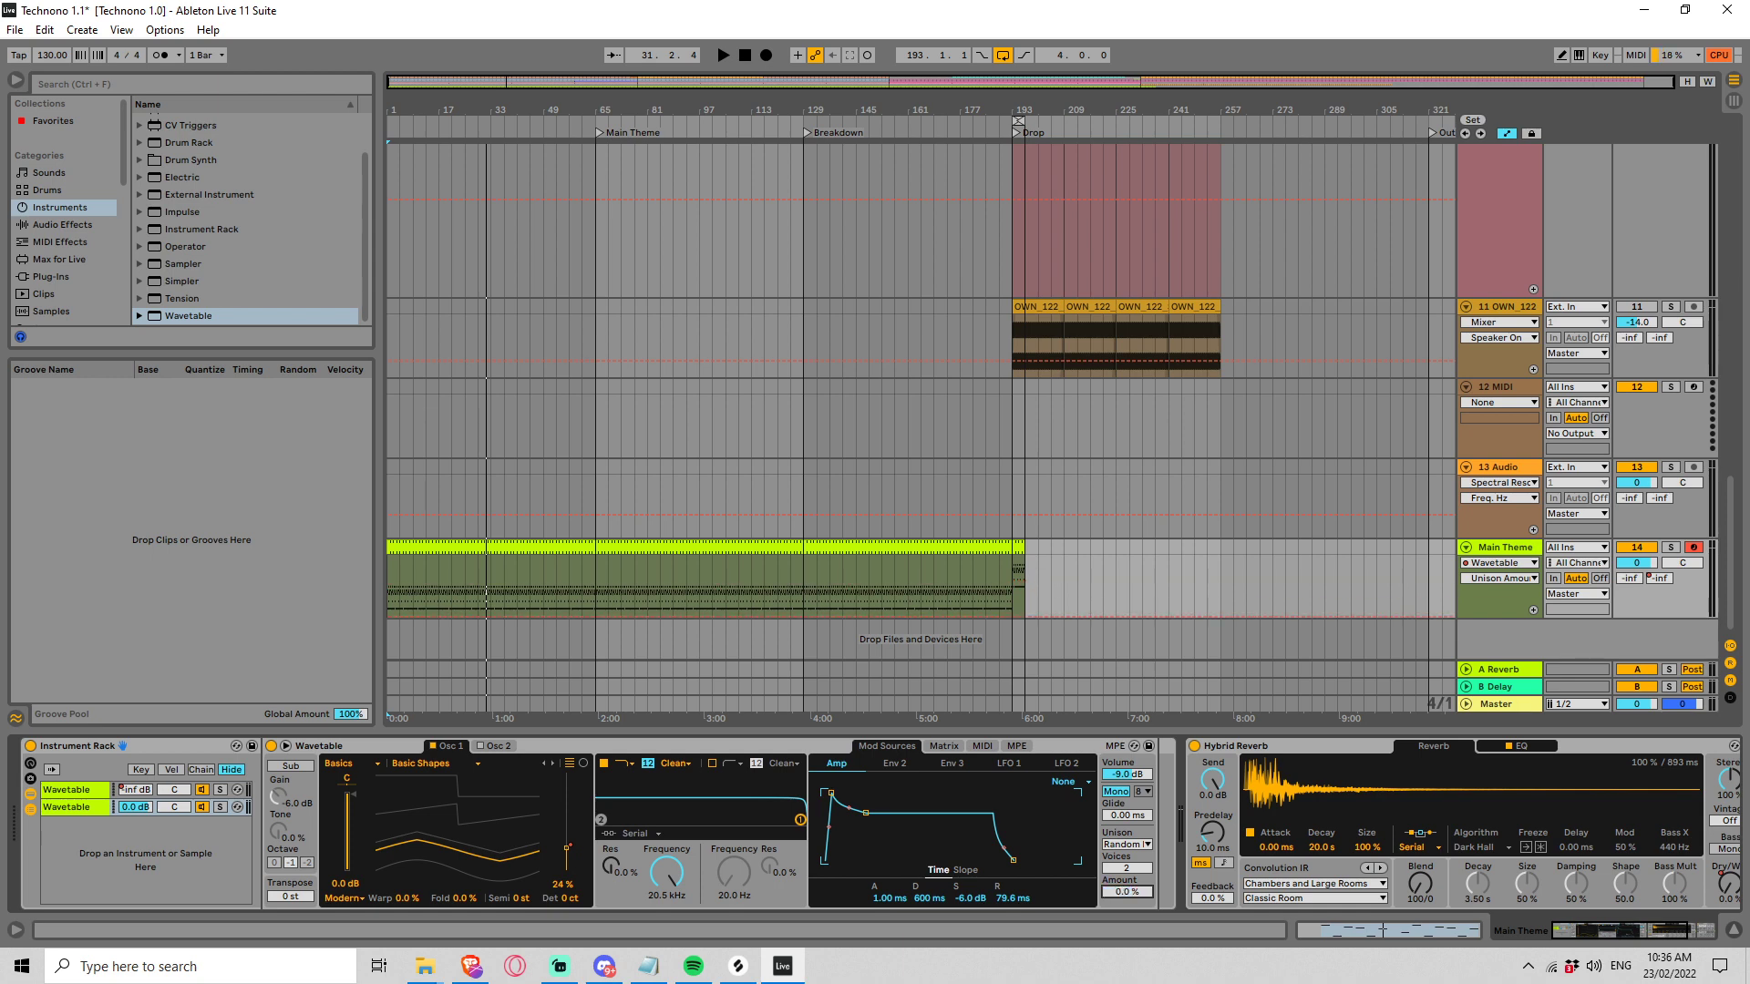
key("space")
left_click_drag(1146, 897, 1146, 880)
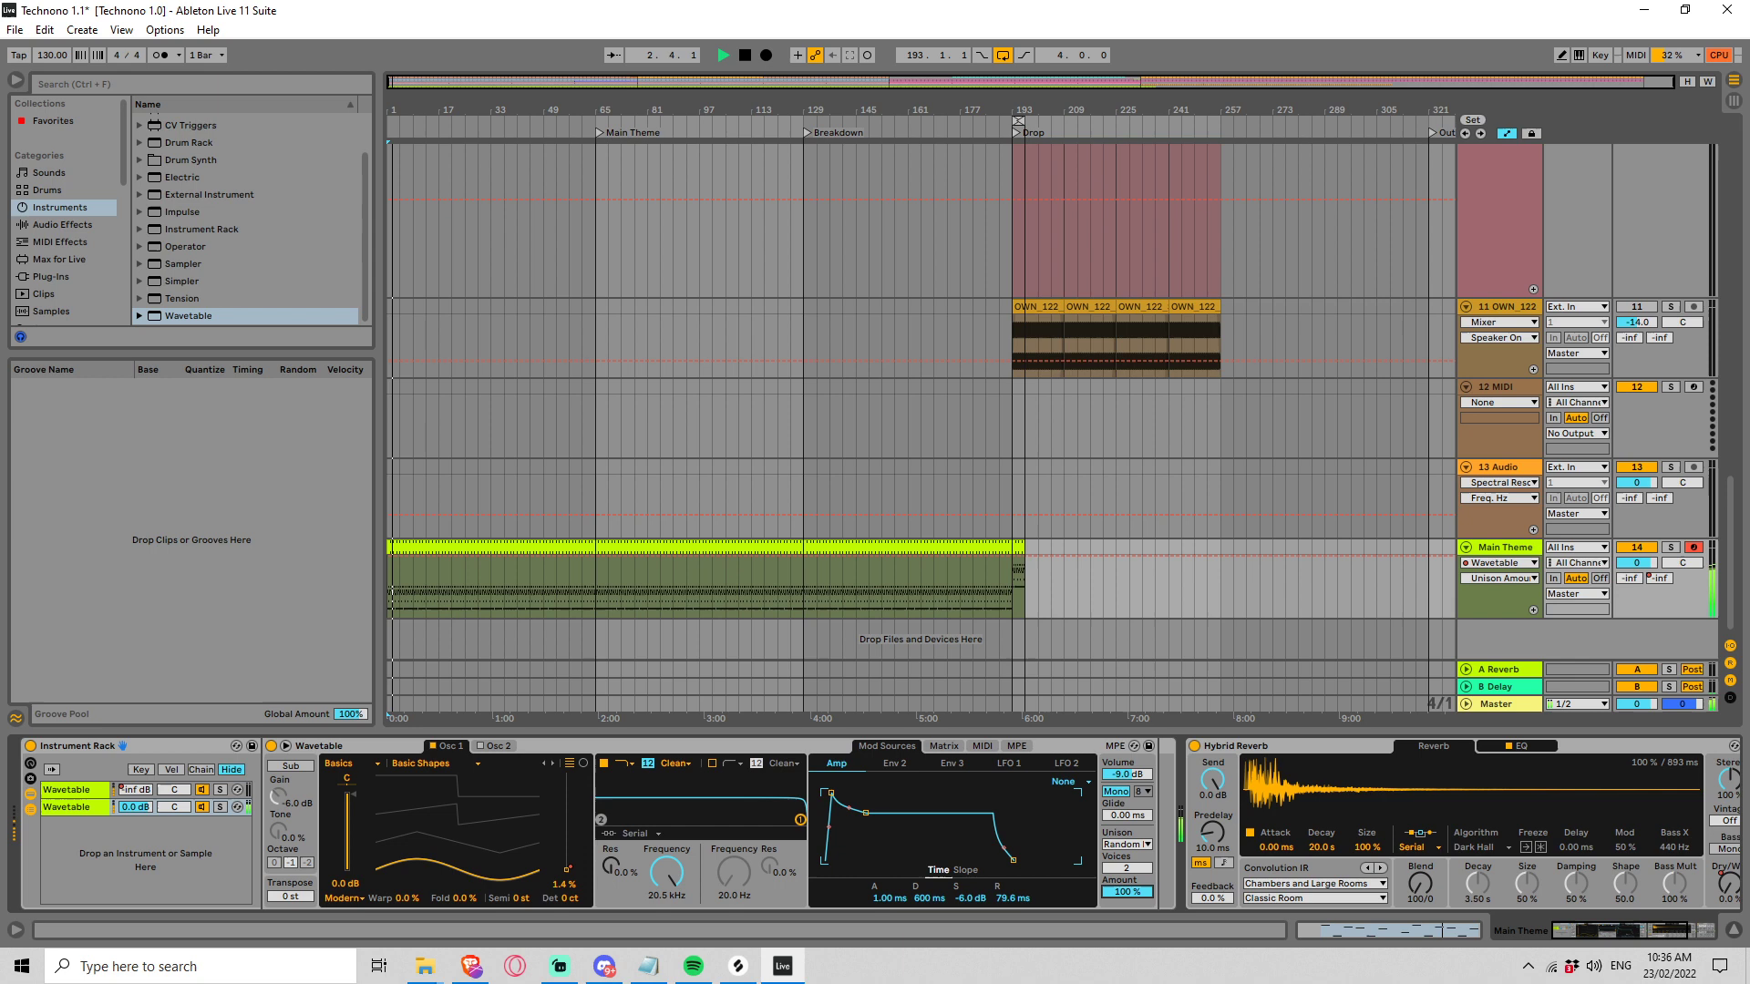
left_click(1145, 845)
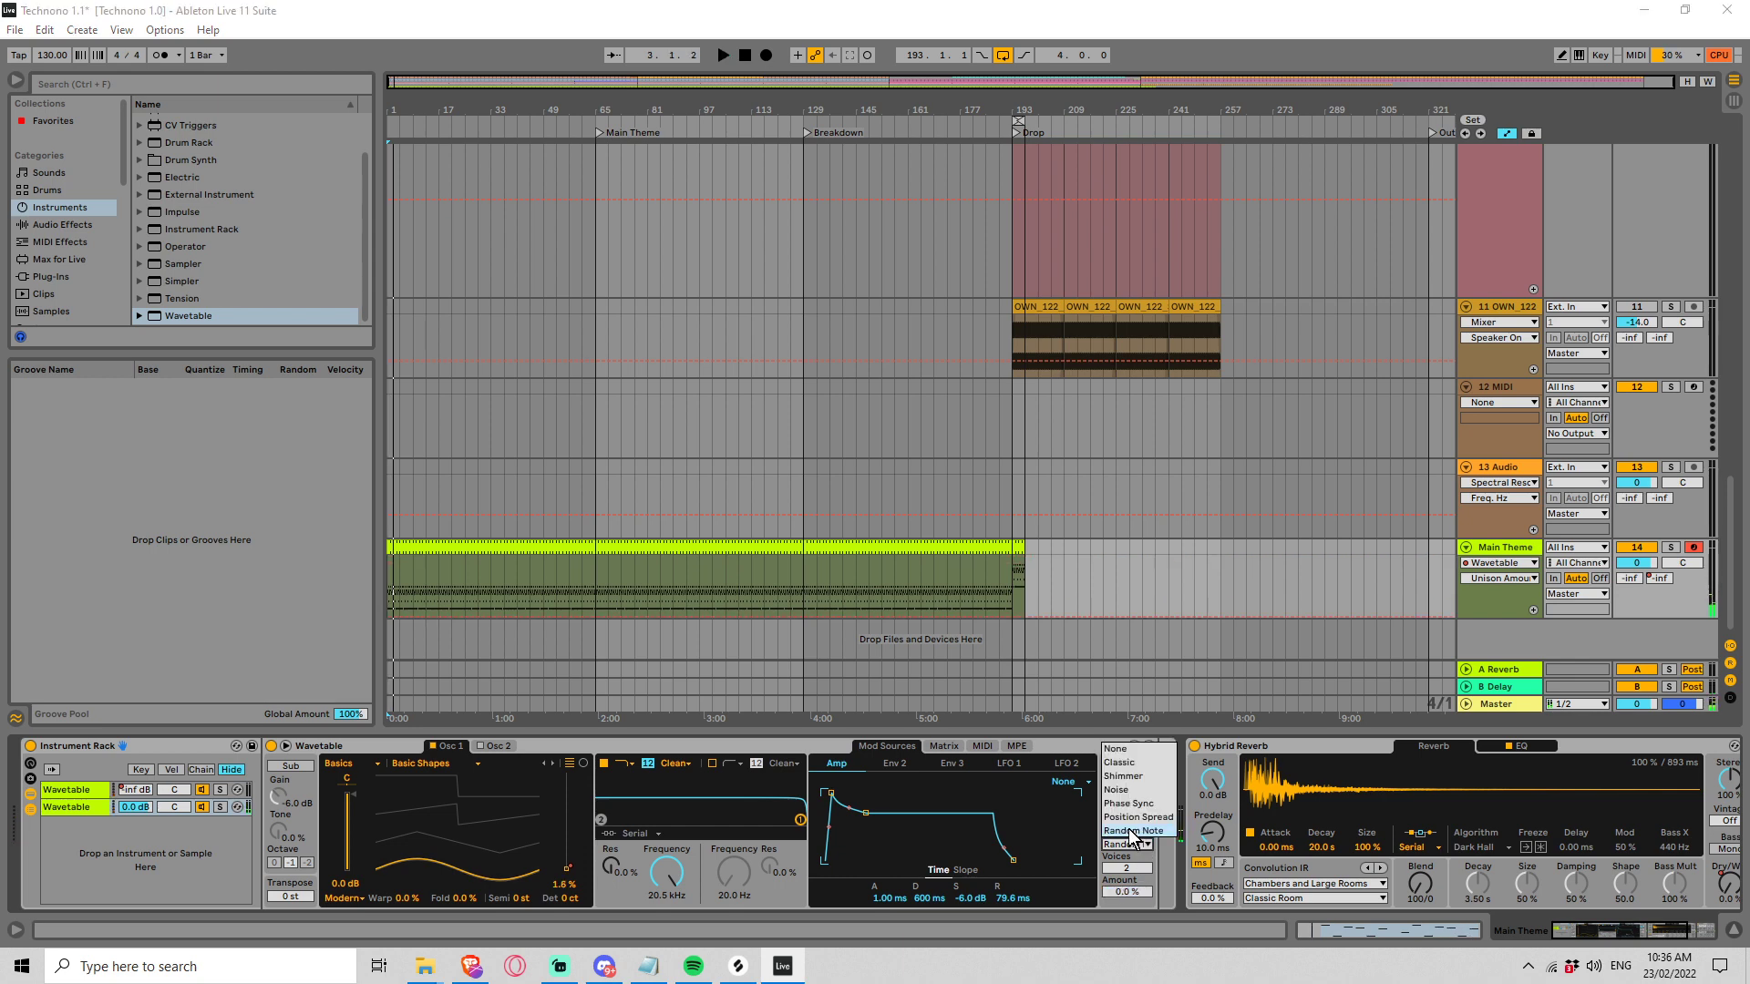
left_click(1144, 845)
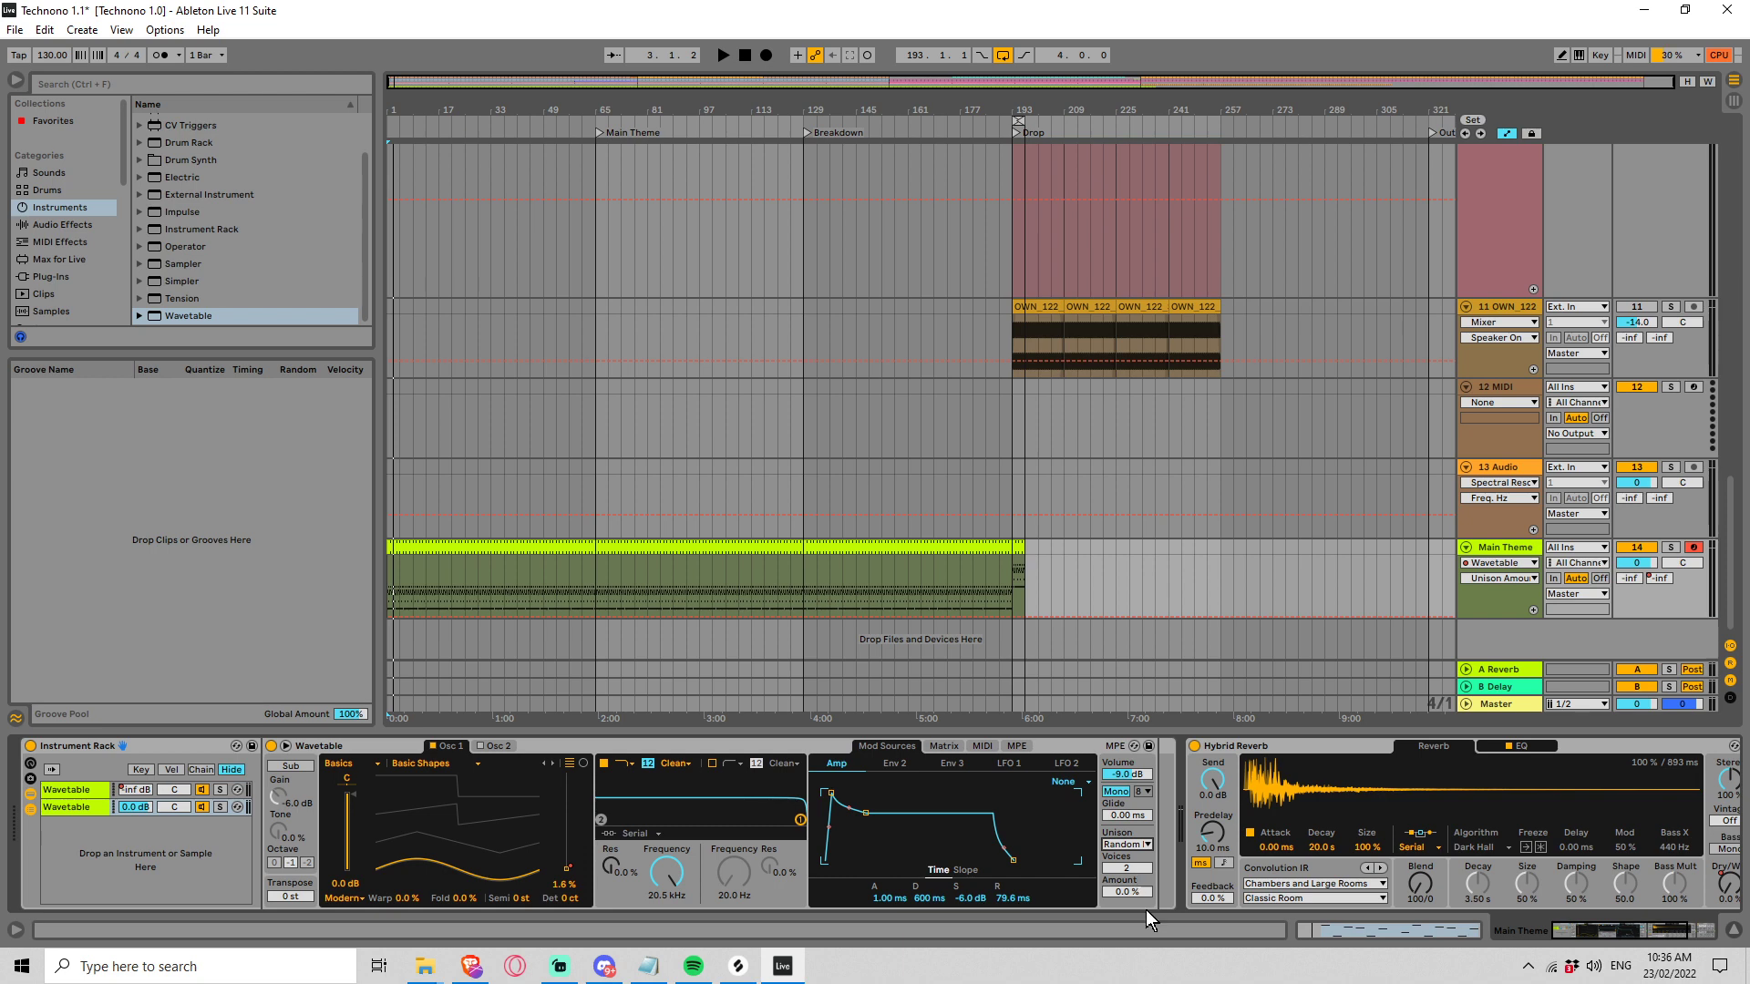
key("space")
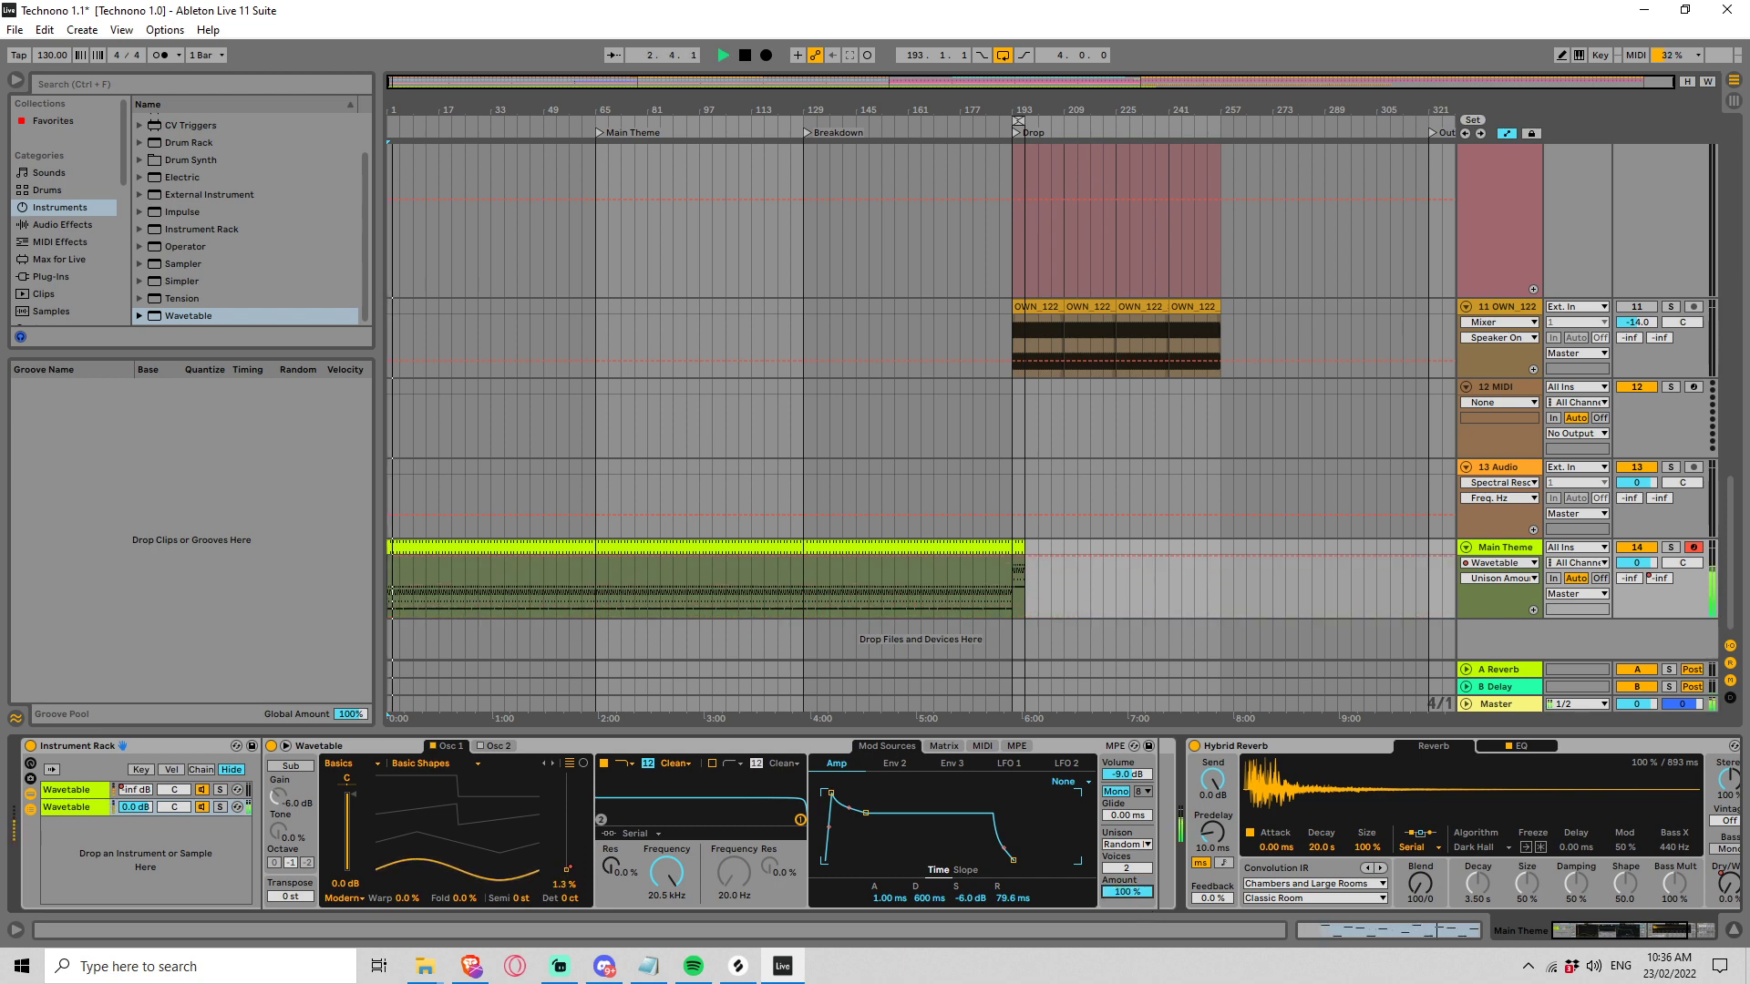
key("space")
Add an LFO from a 'lfo' search to the Main Theme and map it to Unison Amount
left_click(65, 87)
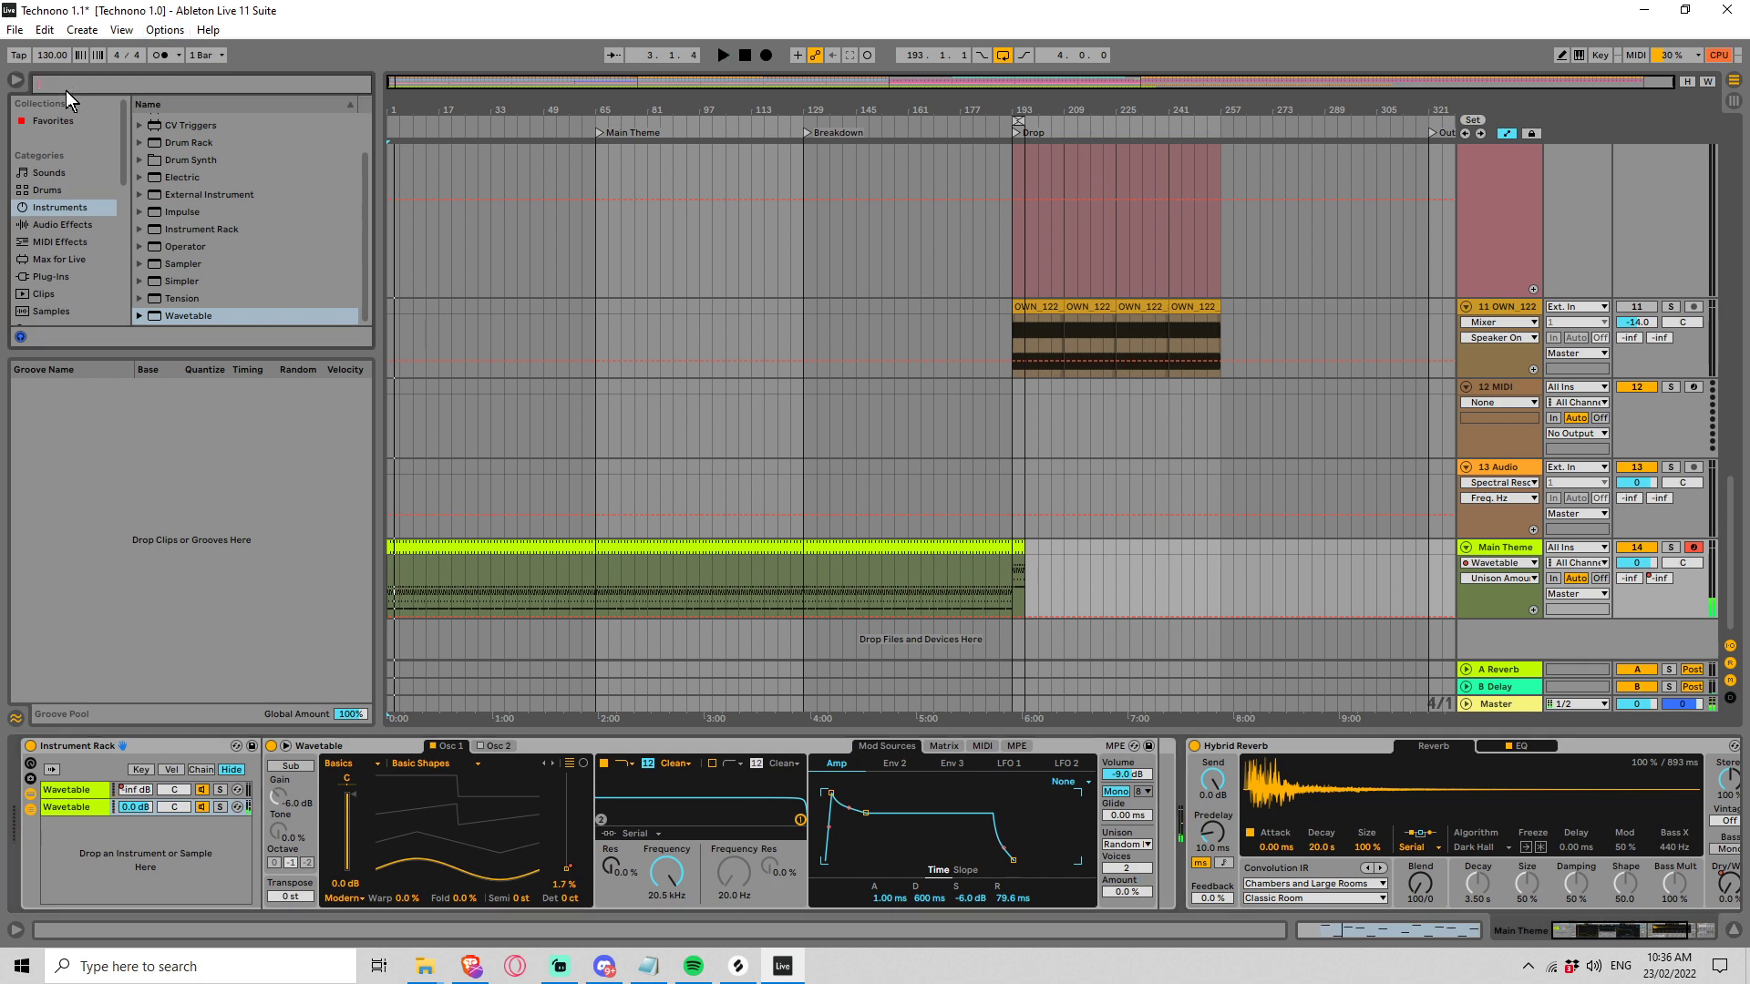
type("lfo")
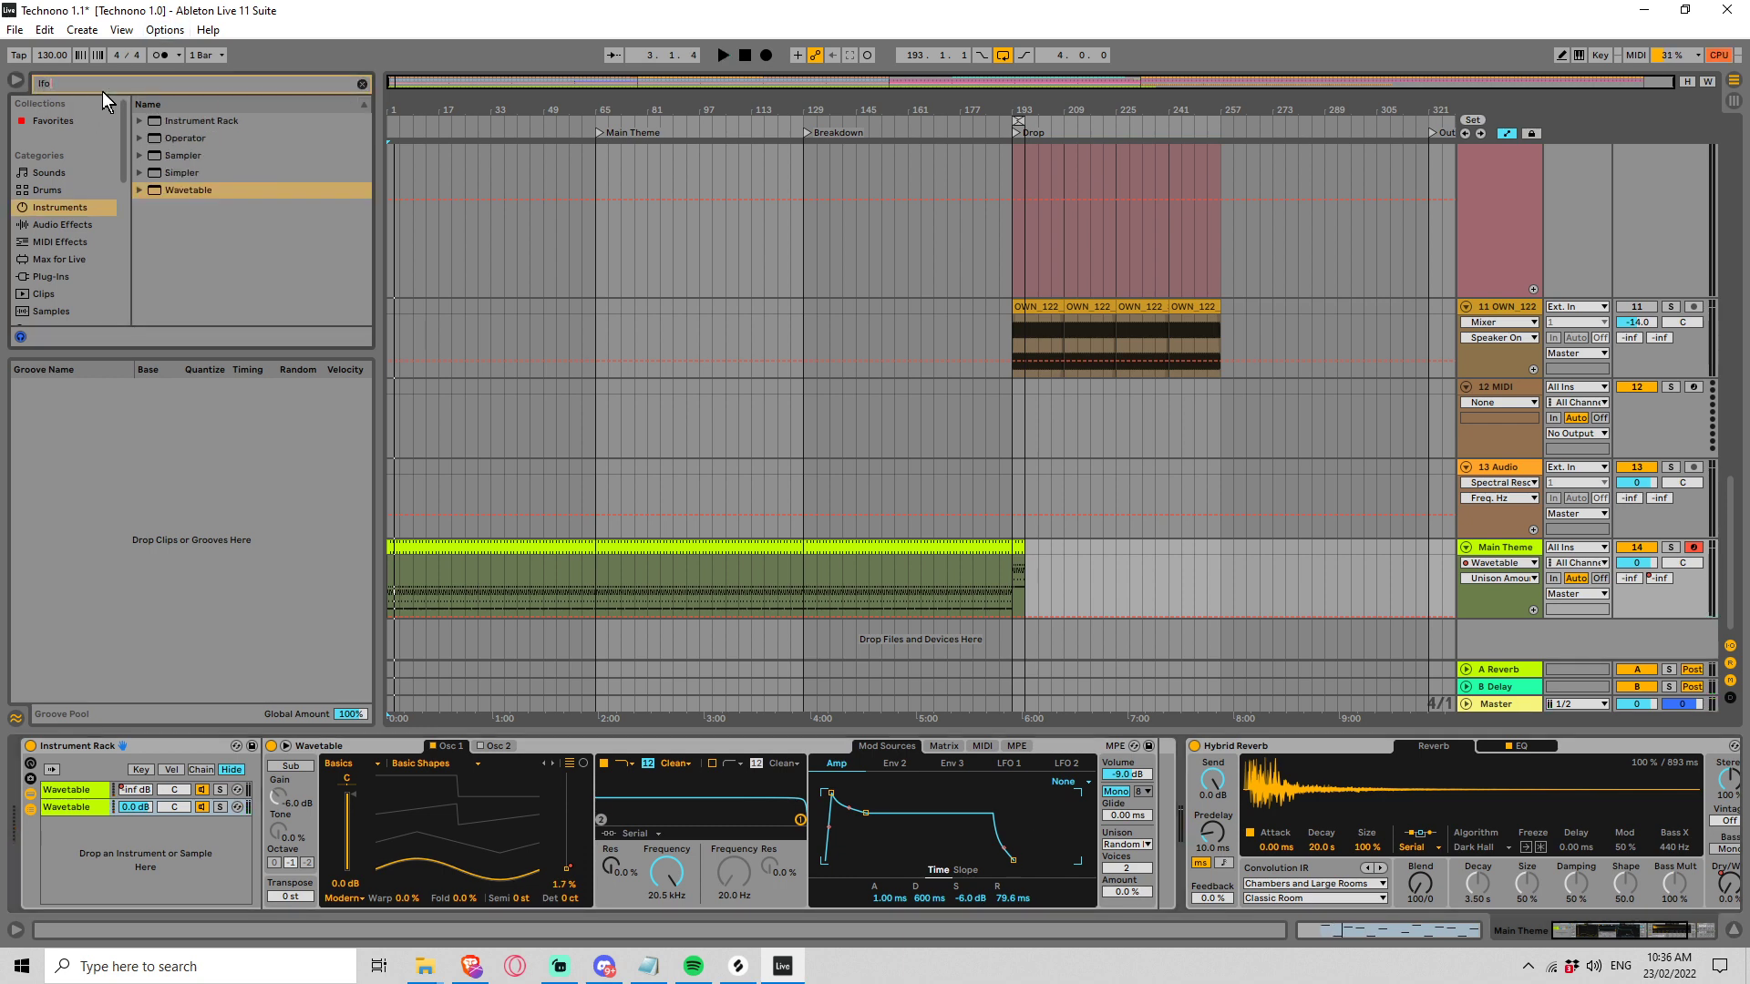
left_click(92, 225)
left_click_drag(155, 151, 1185, 873)
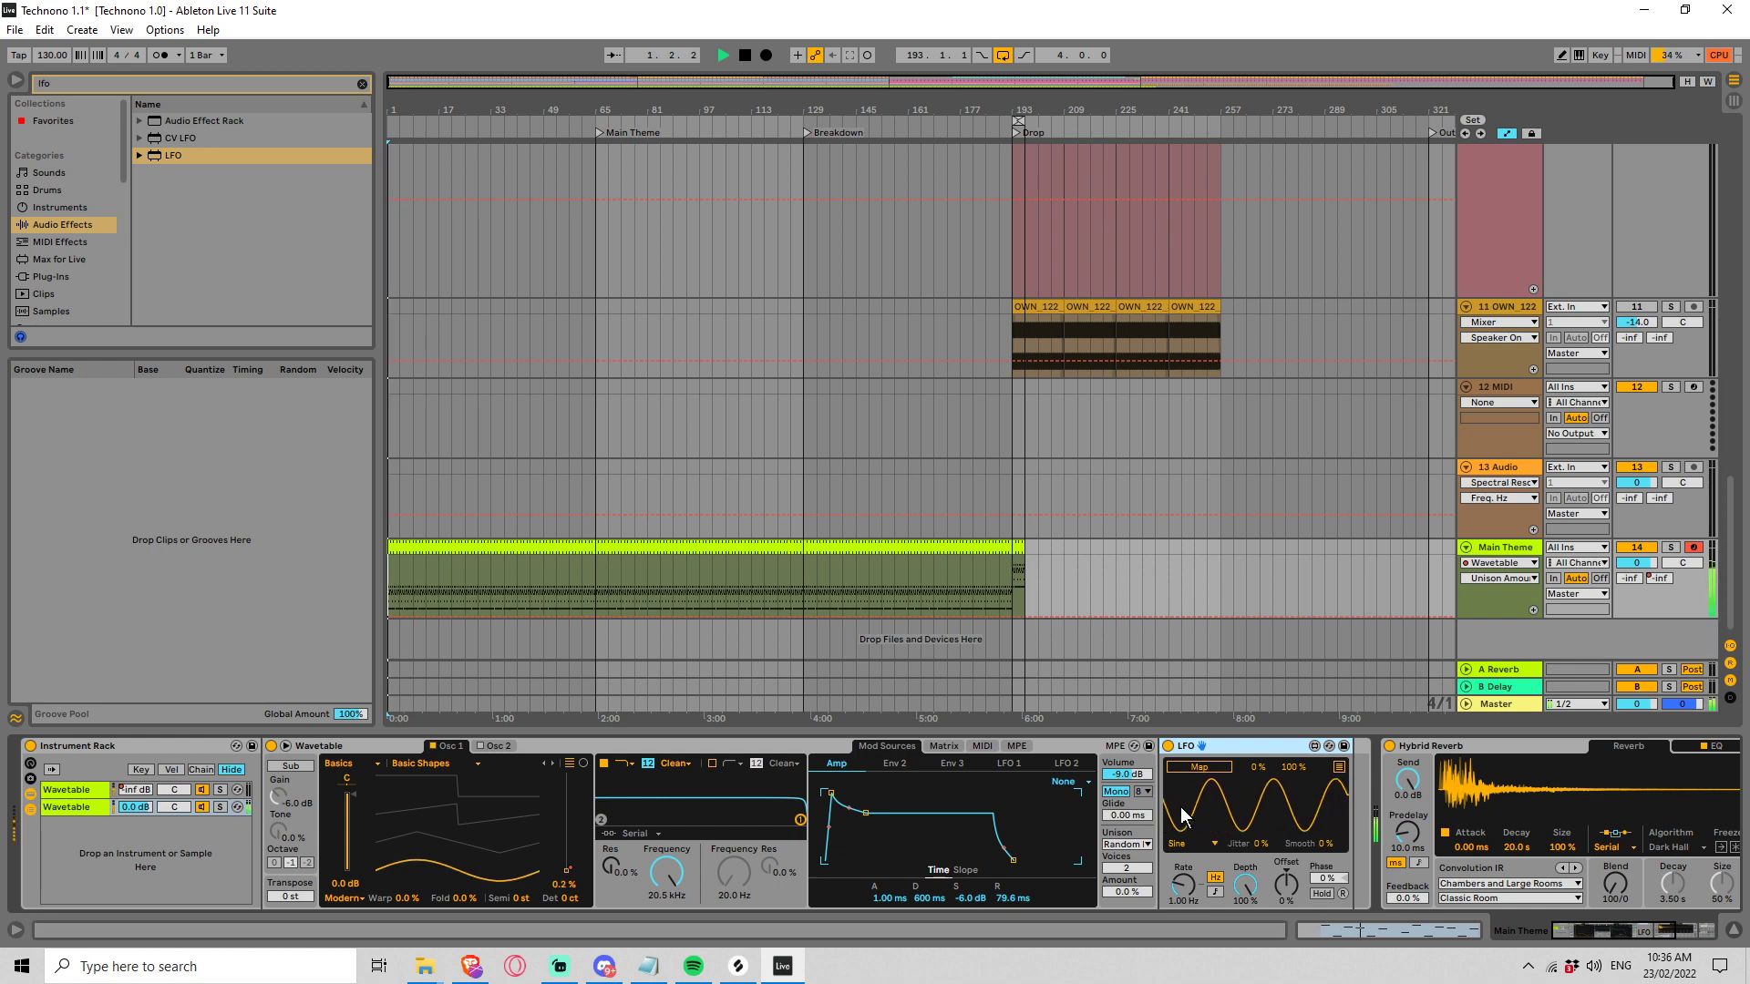
left_click(1195, 773)
left_click(1127, 891)
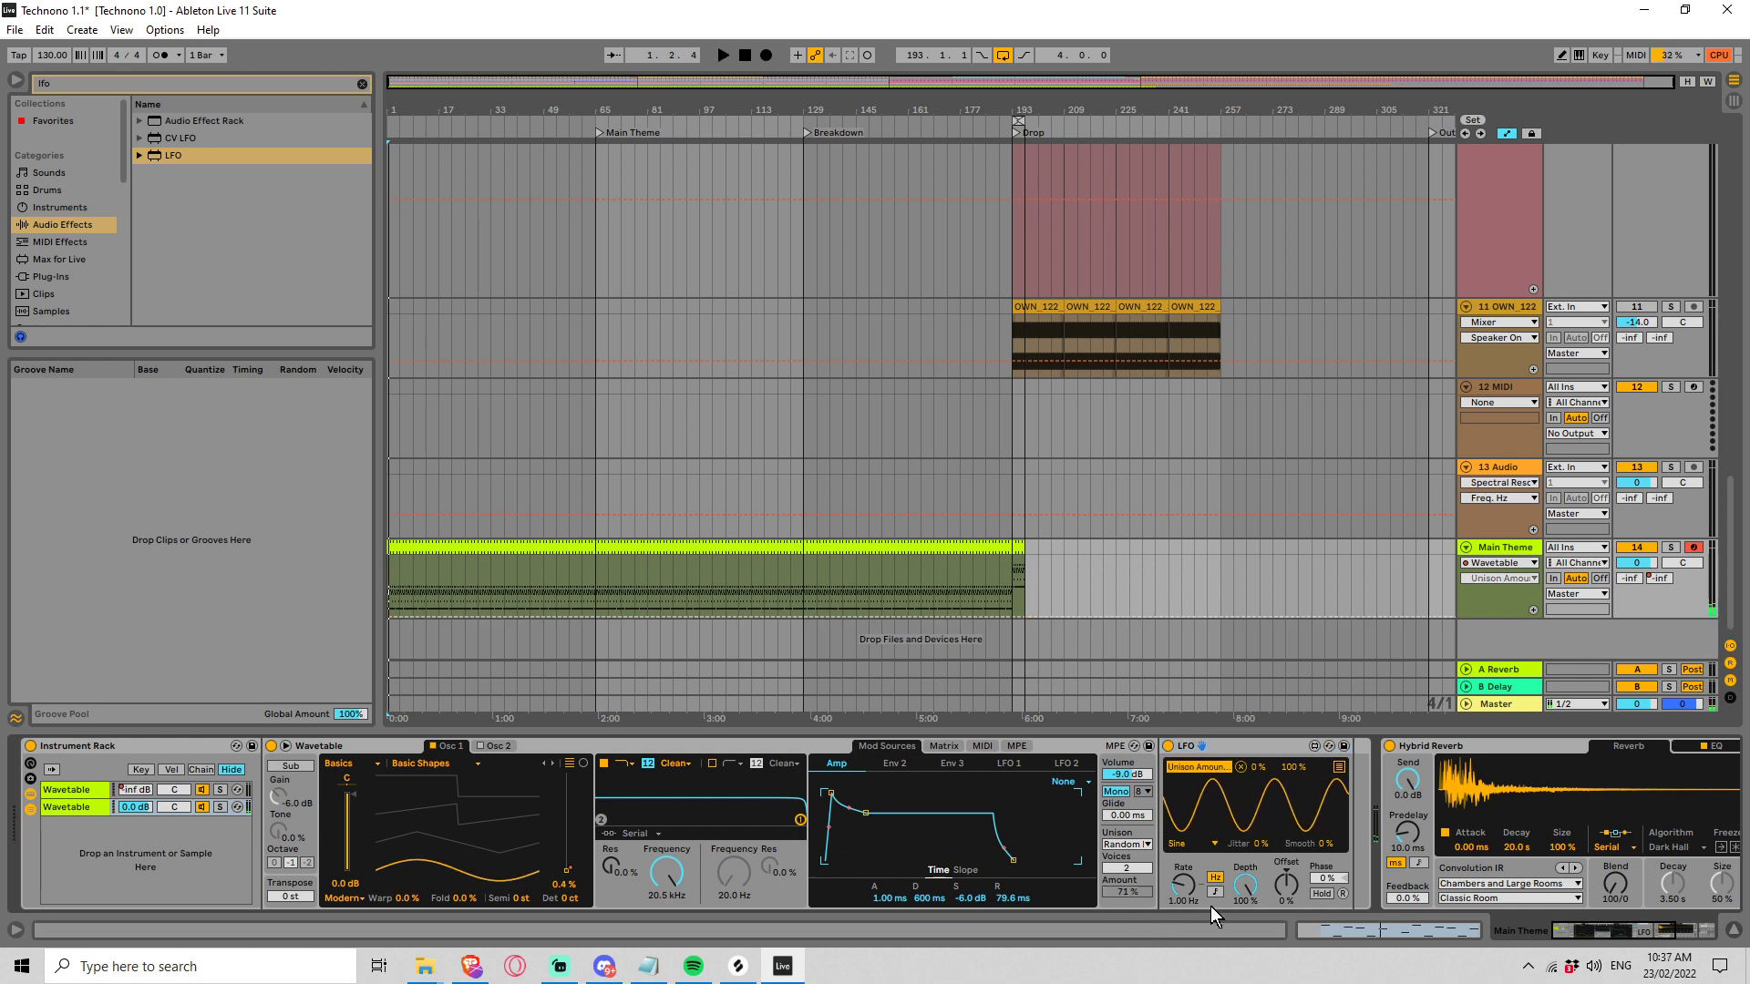
key("space")
Sync the LFO rate to the tempo and change its shape to Up, then replay
left_click(1212, 892)
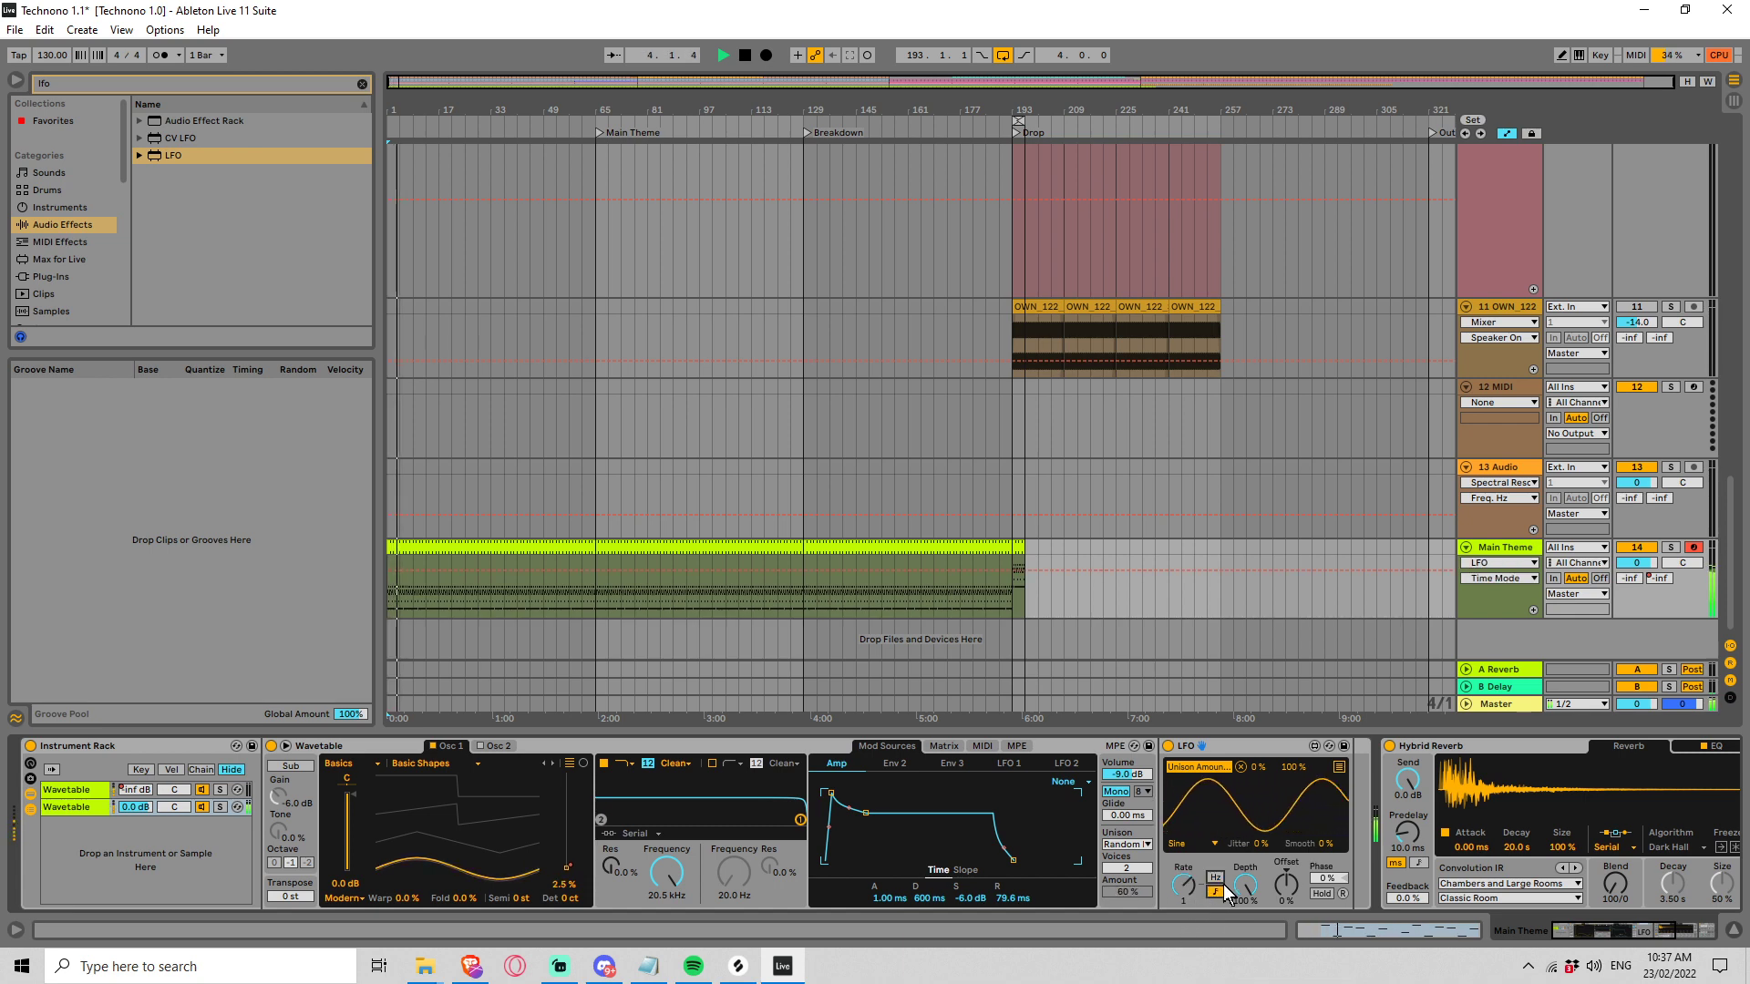
left_click(1201, 843)
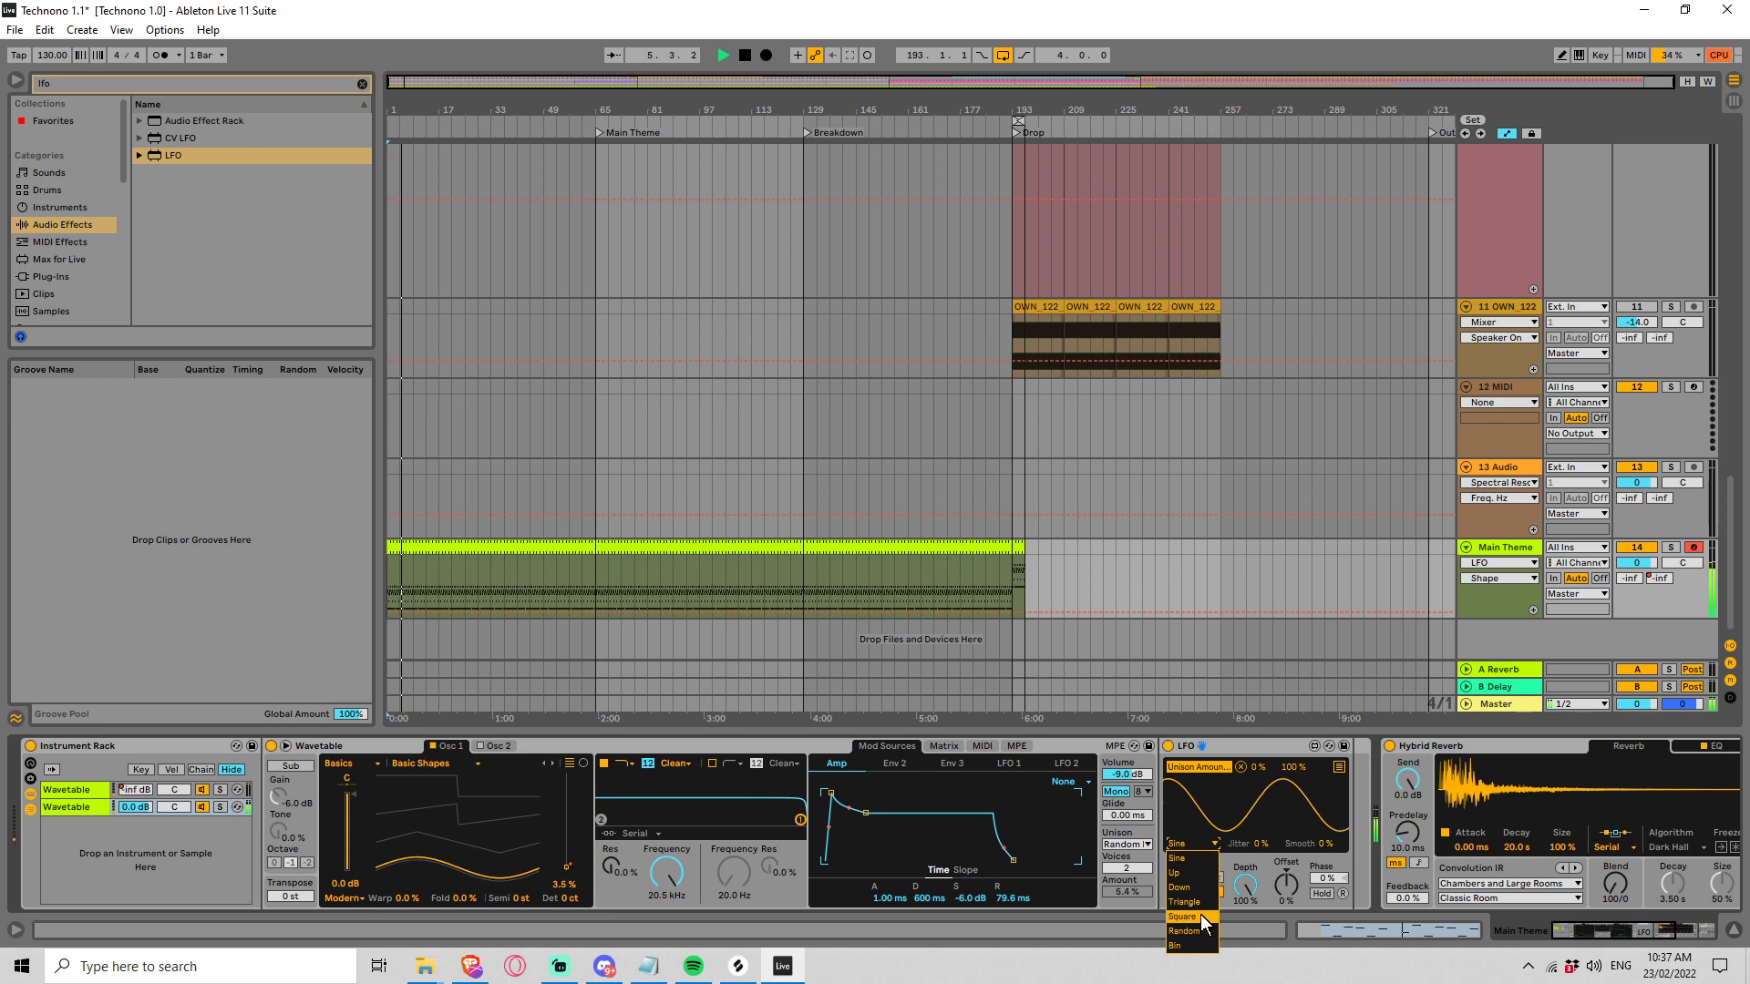
left_click(1177, 873)
key("space")
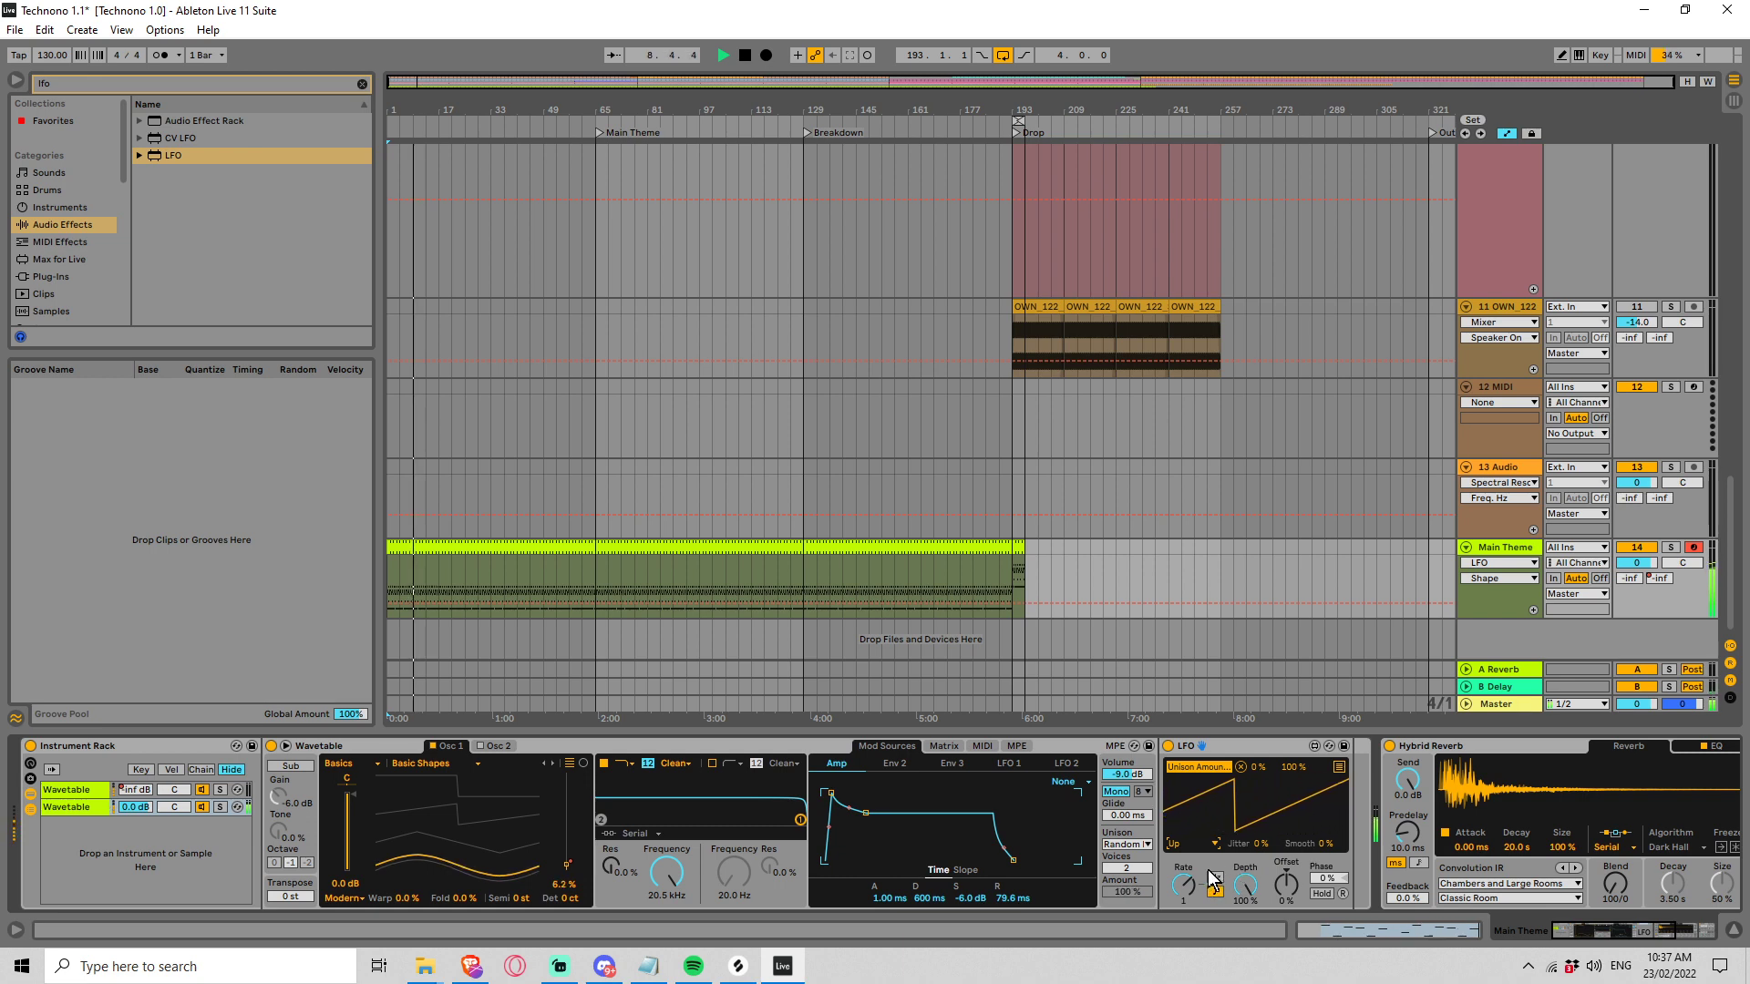
left_click(1137, 846)
left_click(1138, 816)
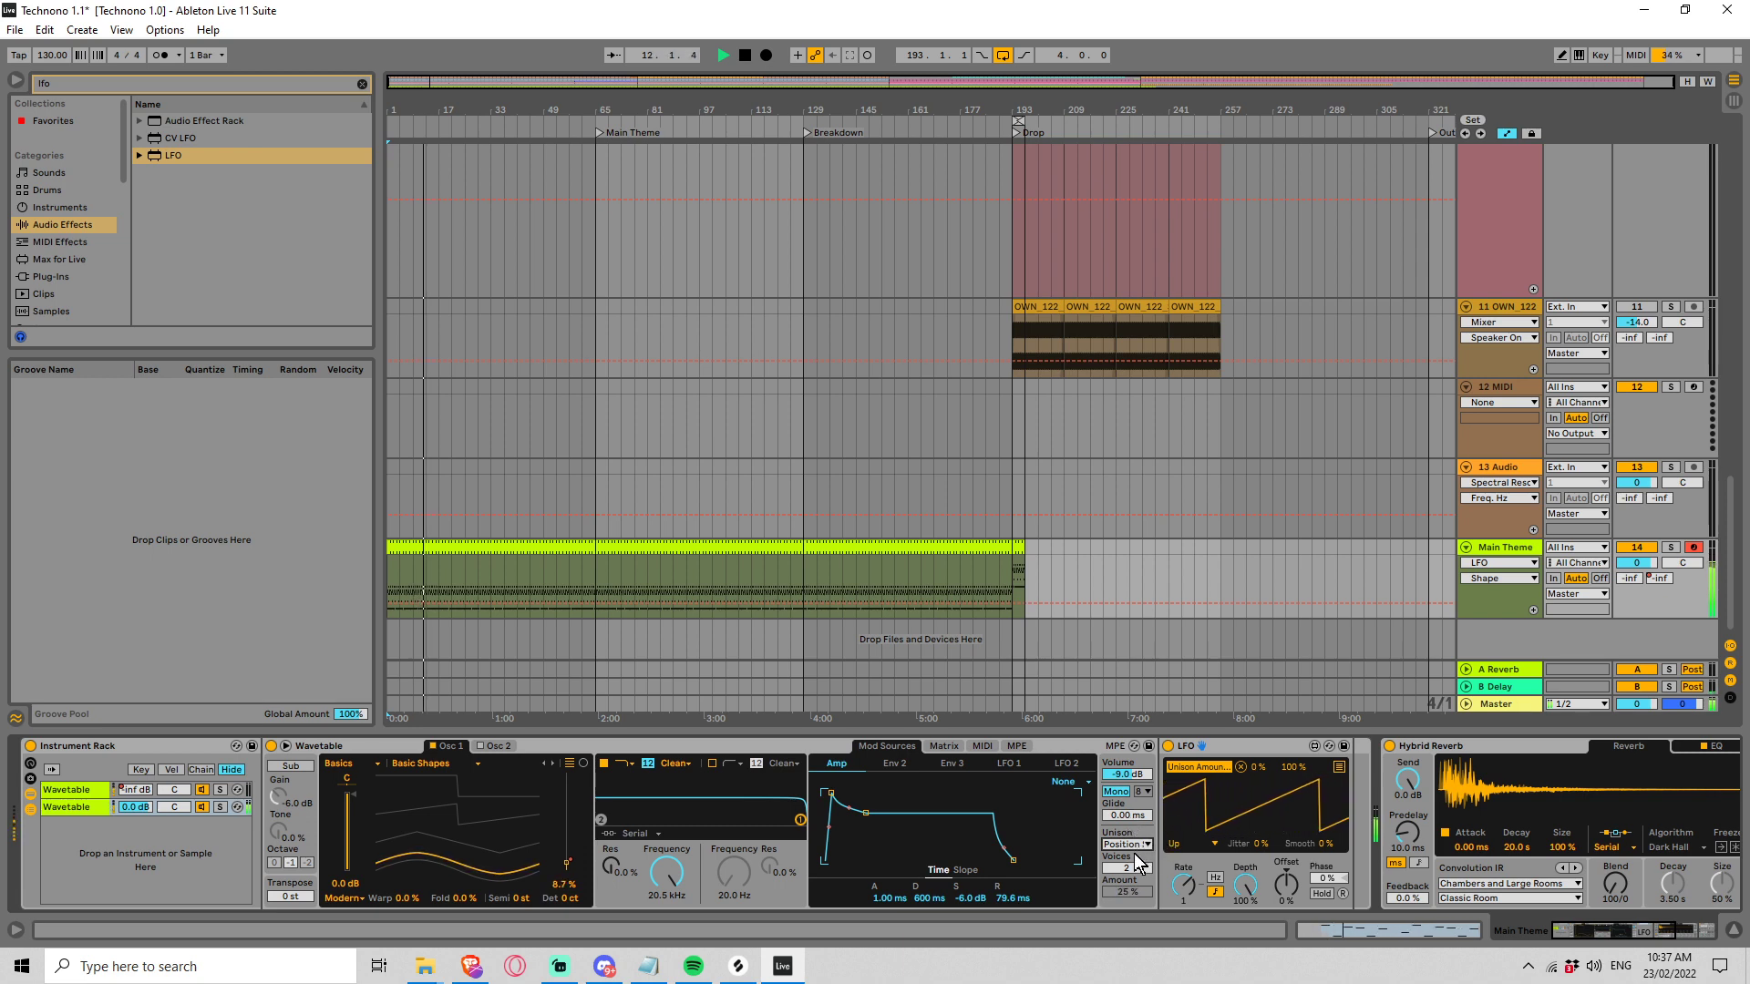
left_click(1134, 847)
left_click(1130, 789)
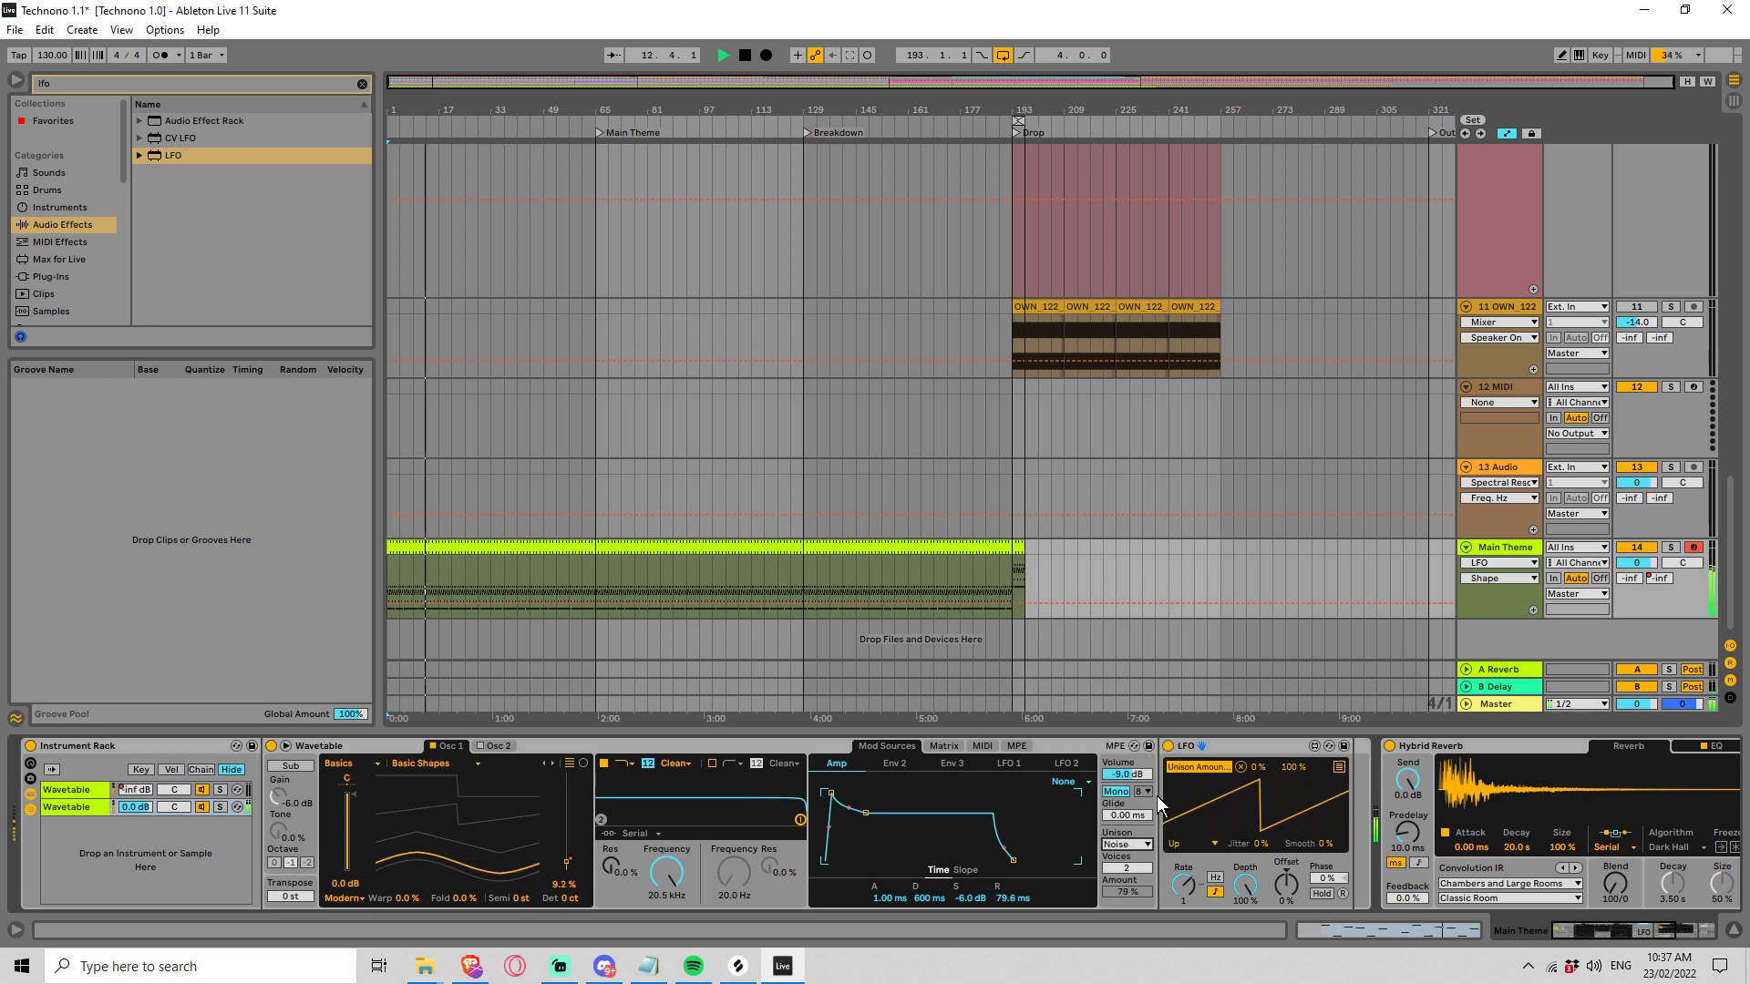
left_click(1139, 844)
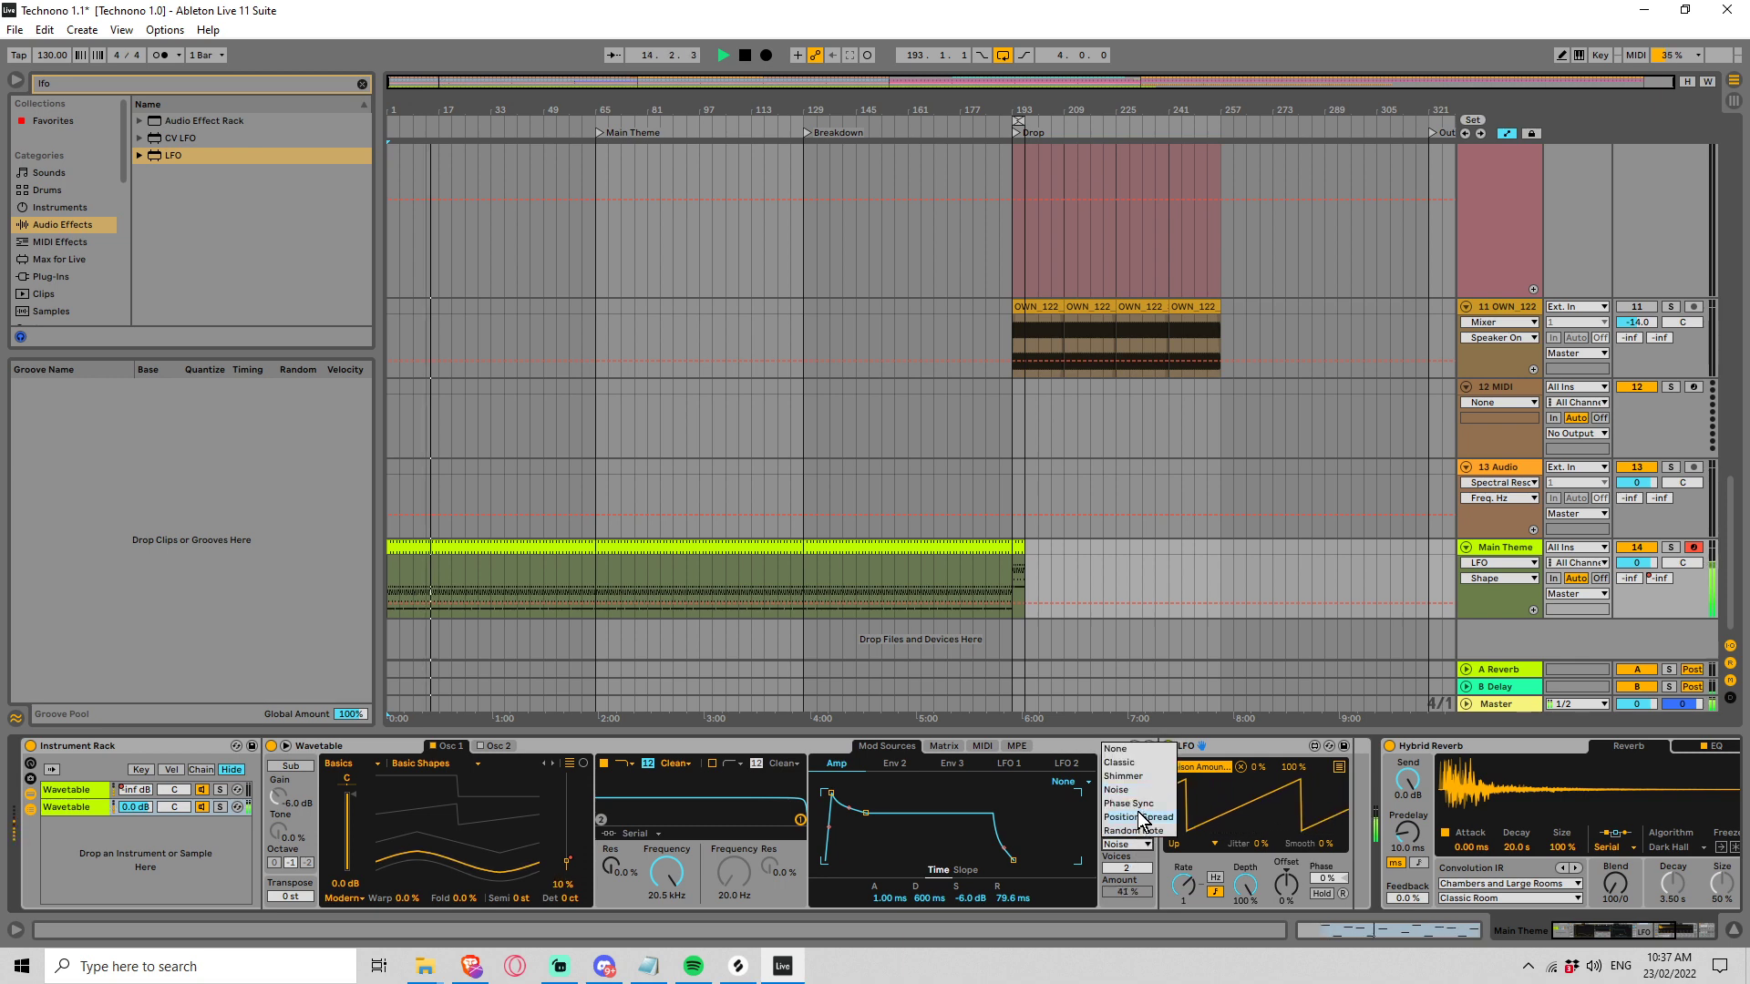
left_click(1137, 803)
left_click(1139, 844)
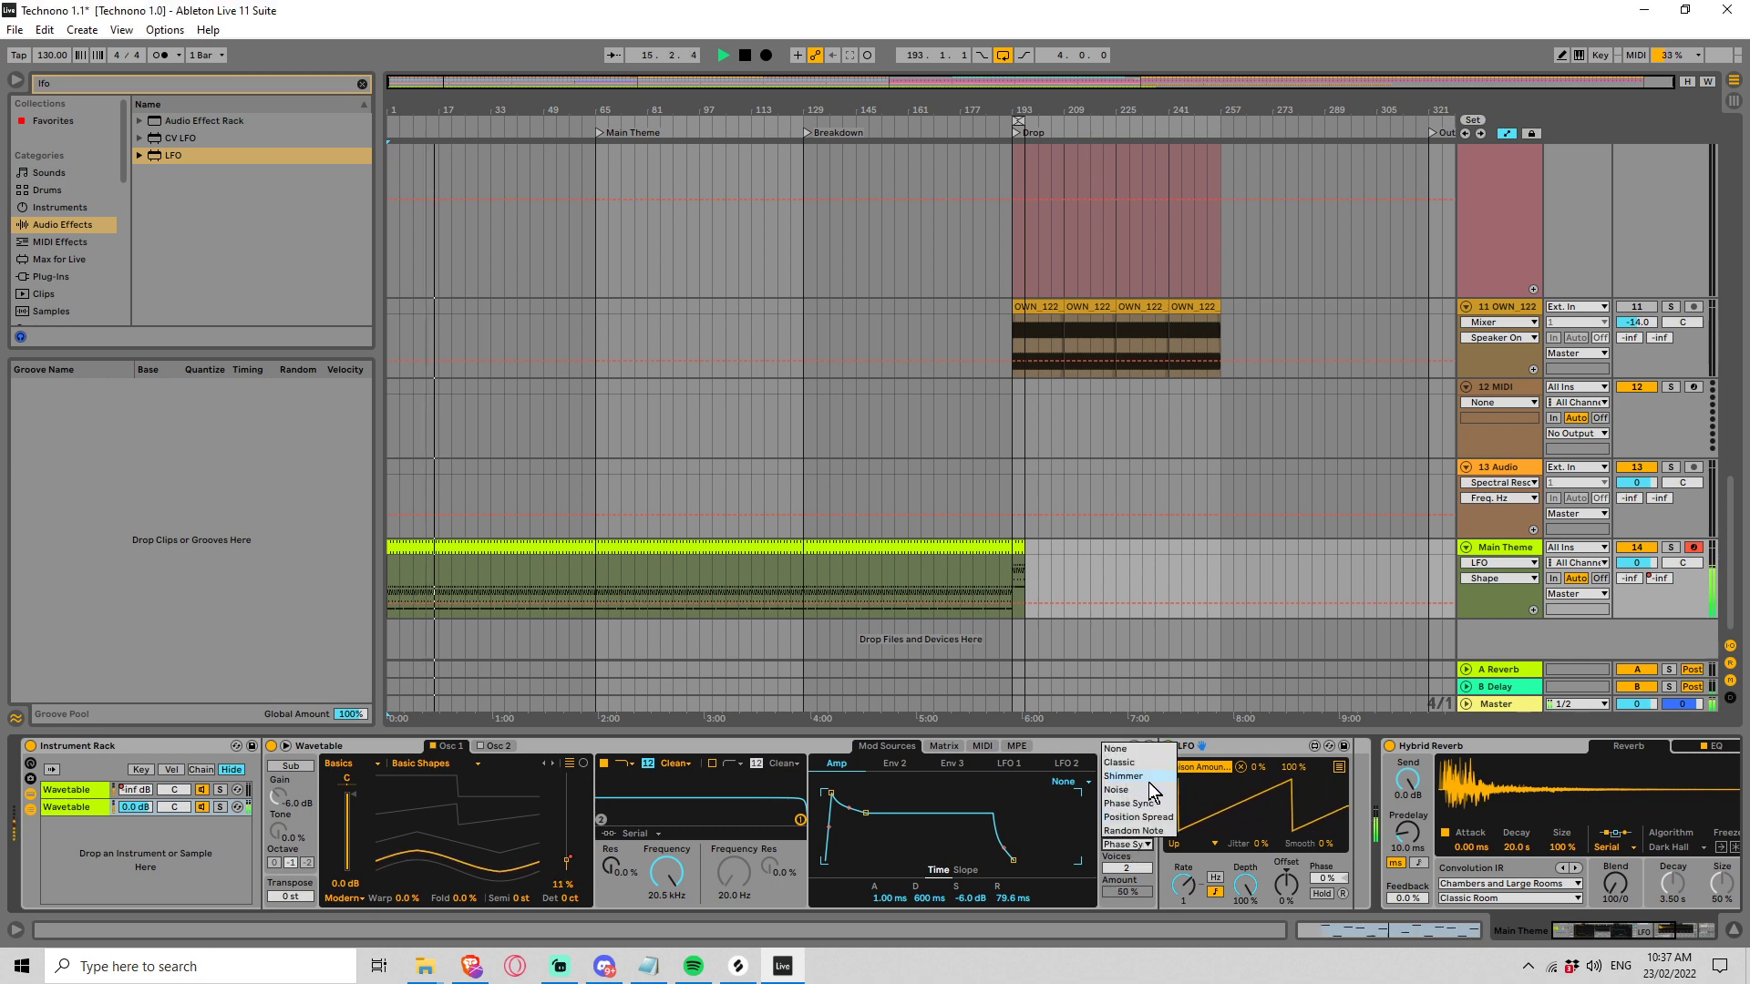
left_click(1146, 778)
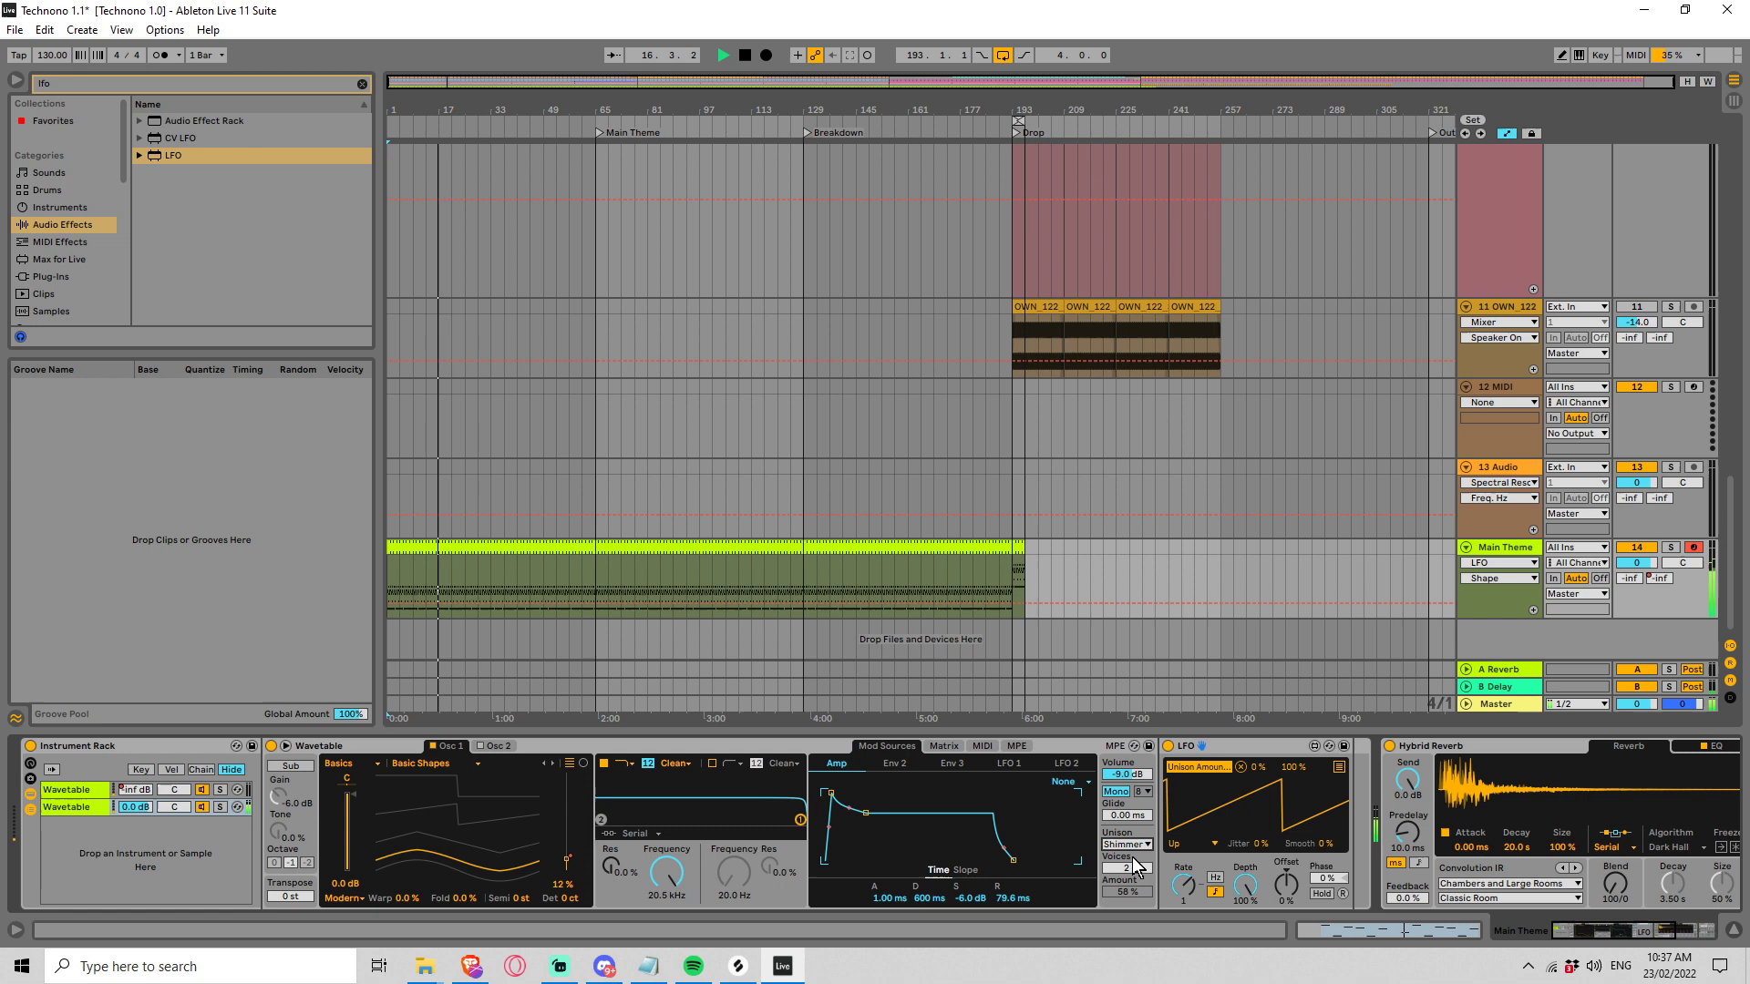
left_click(1139, 844)
left_click(1141, 840)
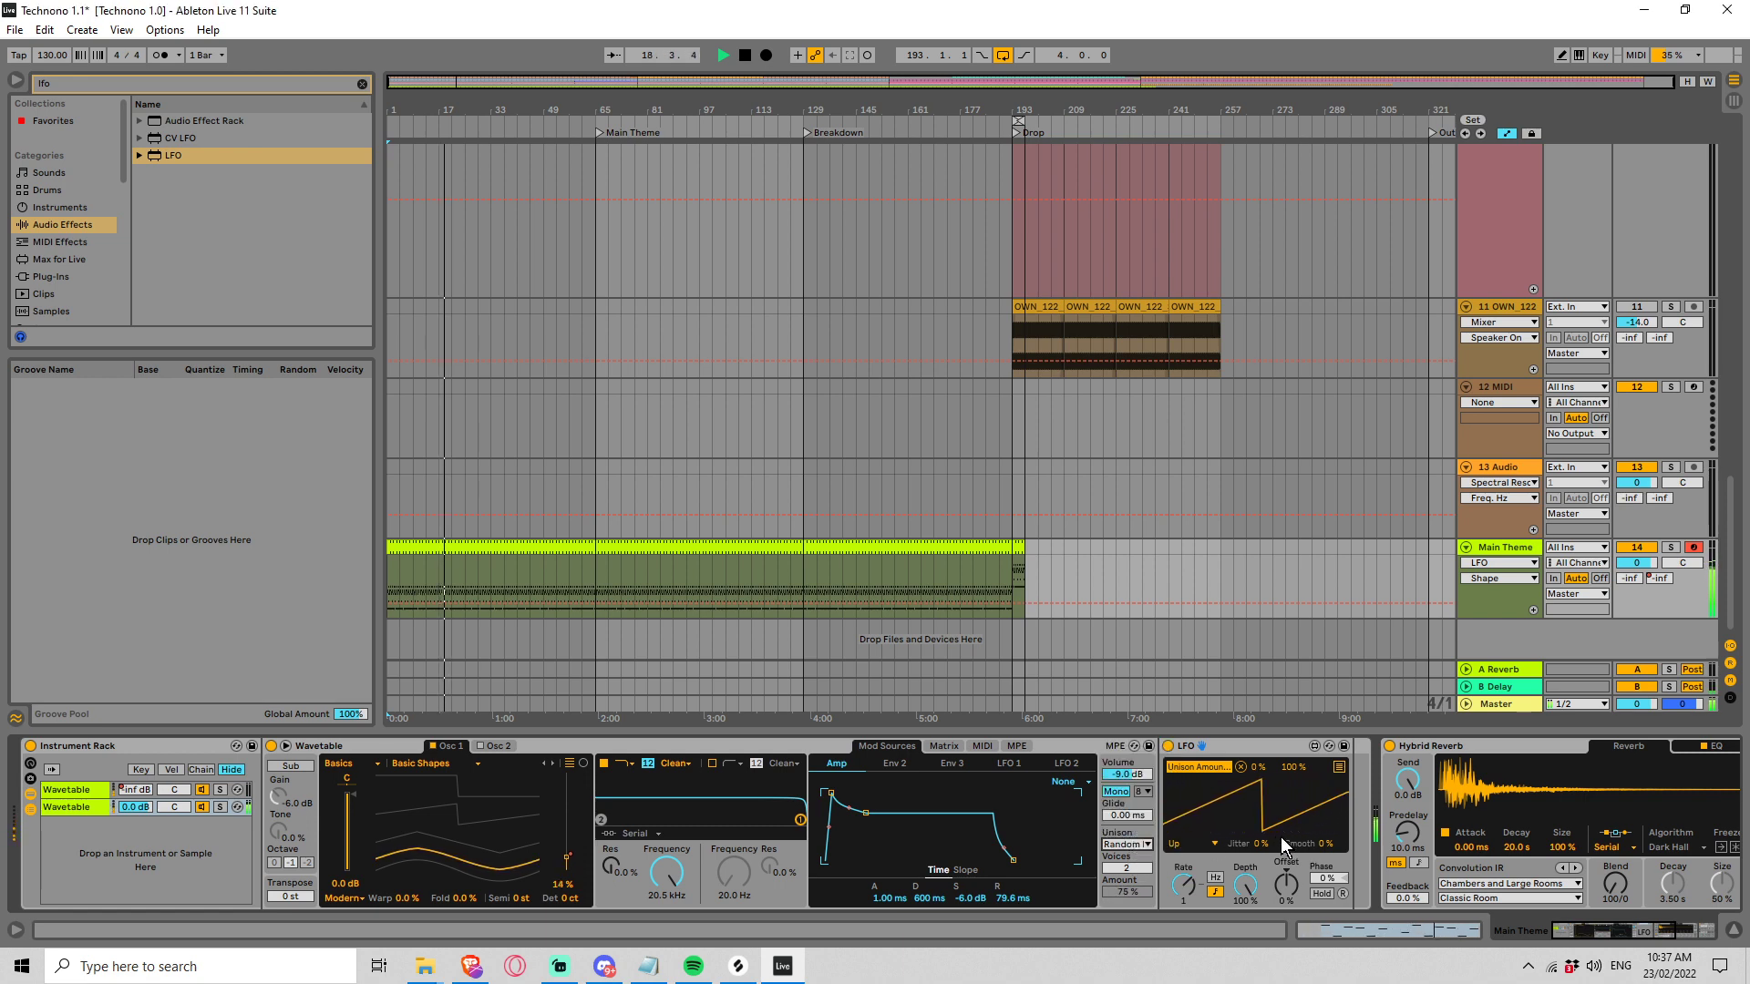
Make the LFO Depth automation start at 0 % and peak at bar 129
left_click(1244, 893)
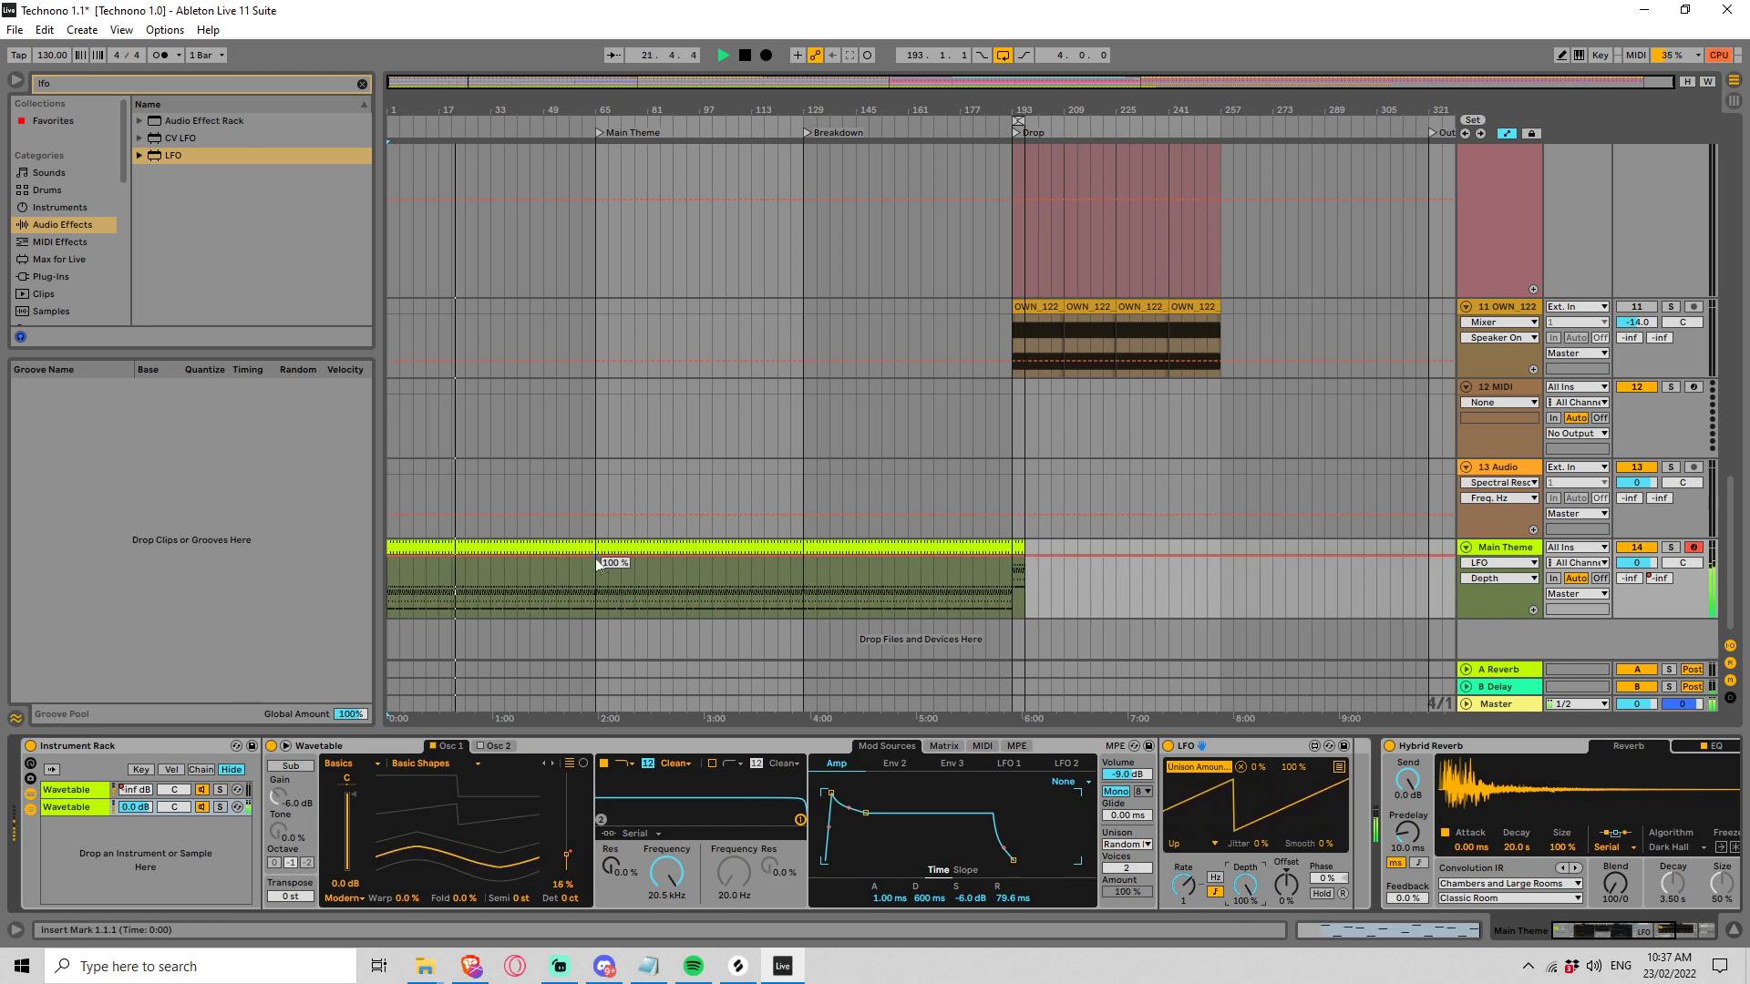
left_click_drag(390, 554, 388, 616)
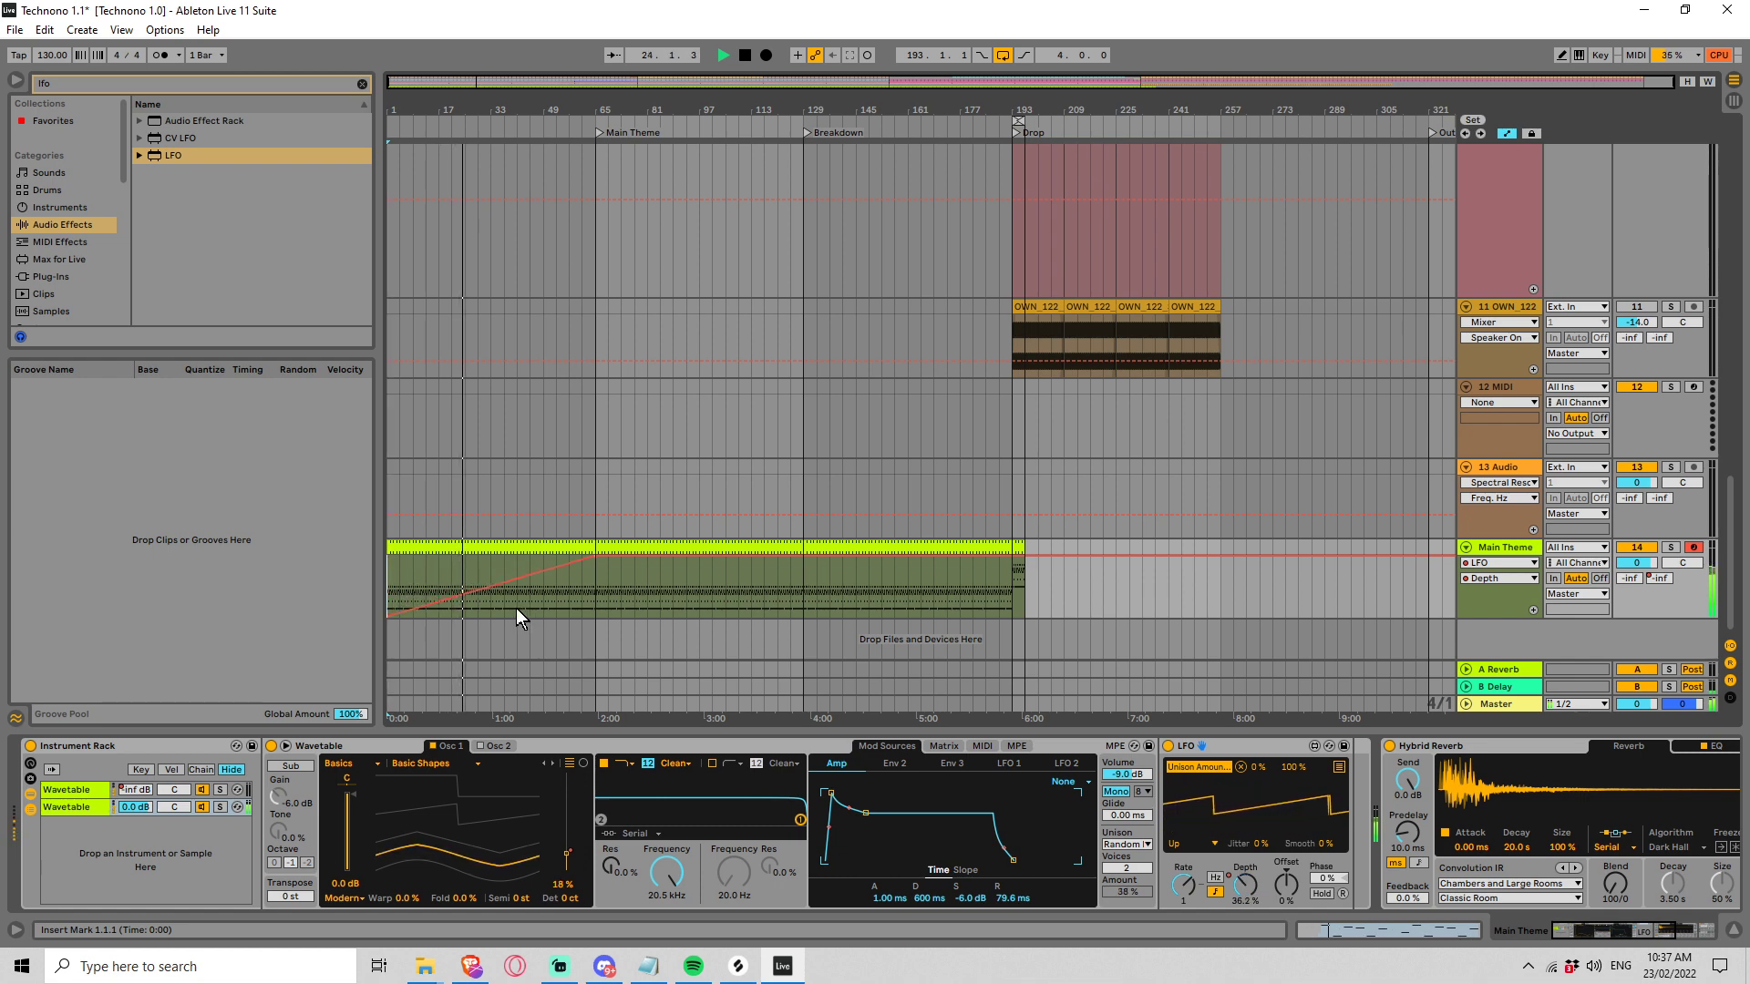
mouse_move(588, 561)
left_click_drag(603, 560, 796, 560)
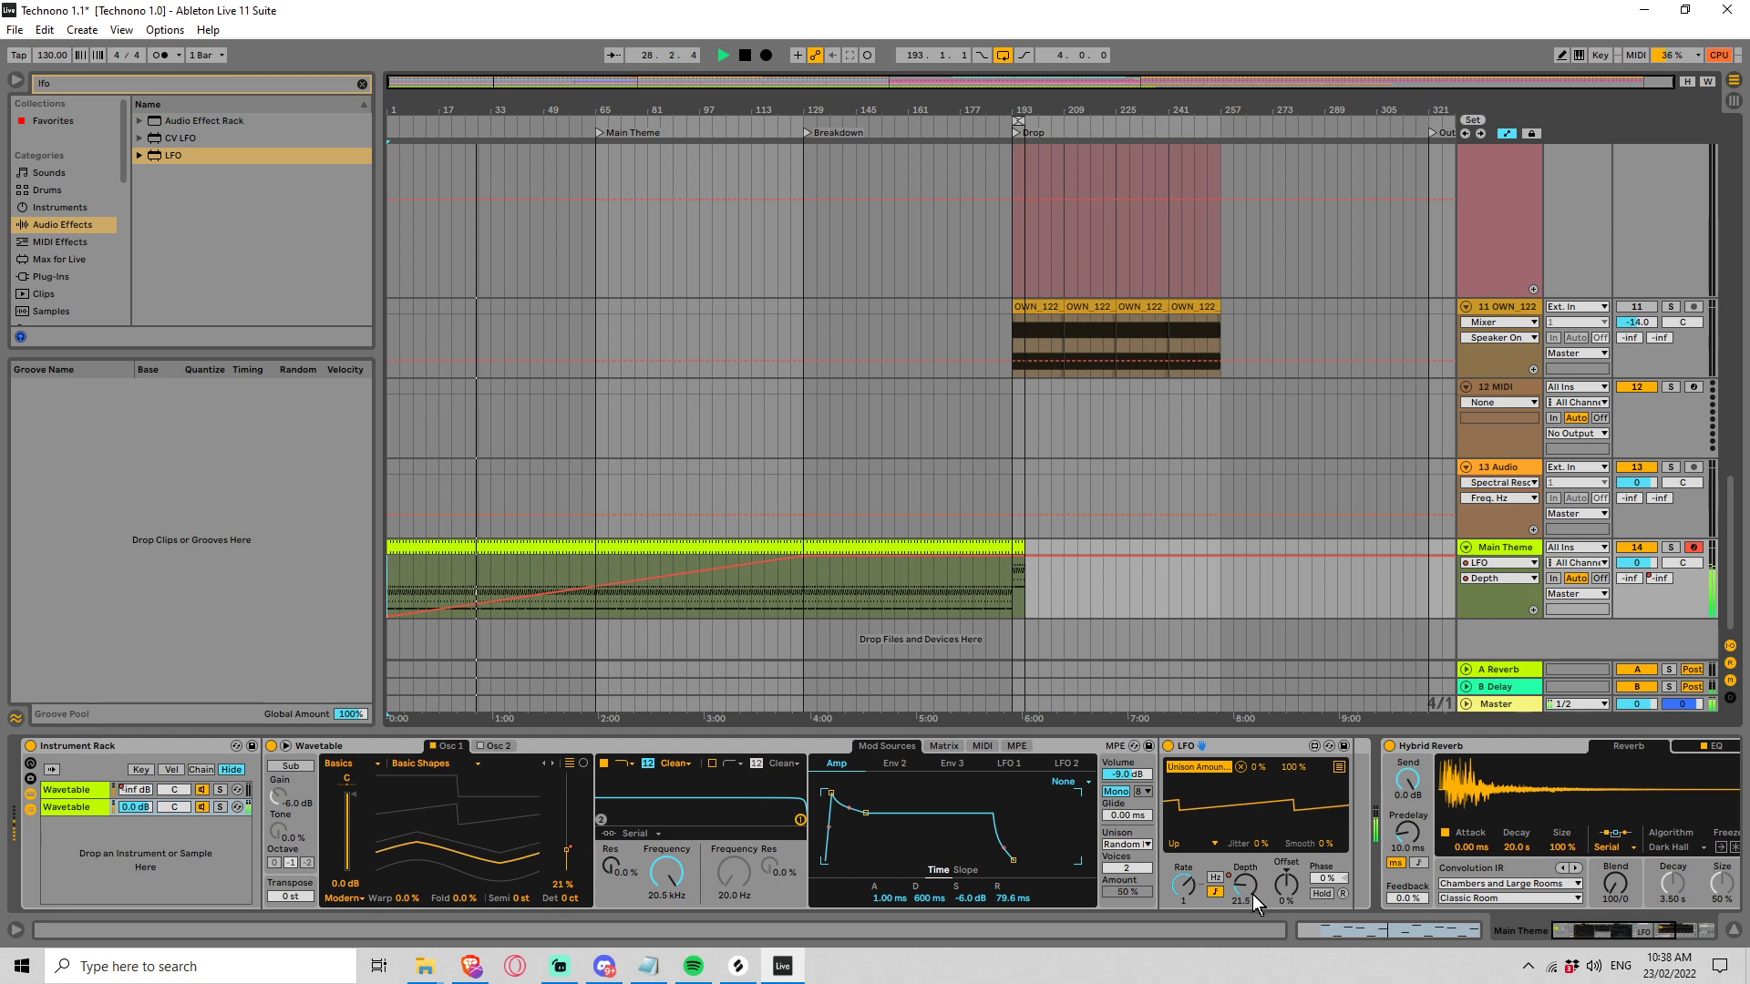
Draw an LFO Offset ramp rising from the lane's bottom, about -73 %, at bar 1
left_click(1285, 884)
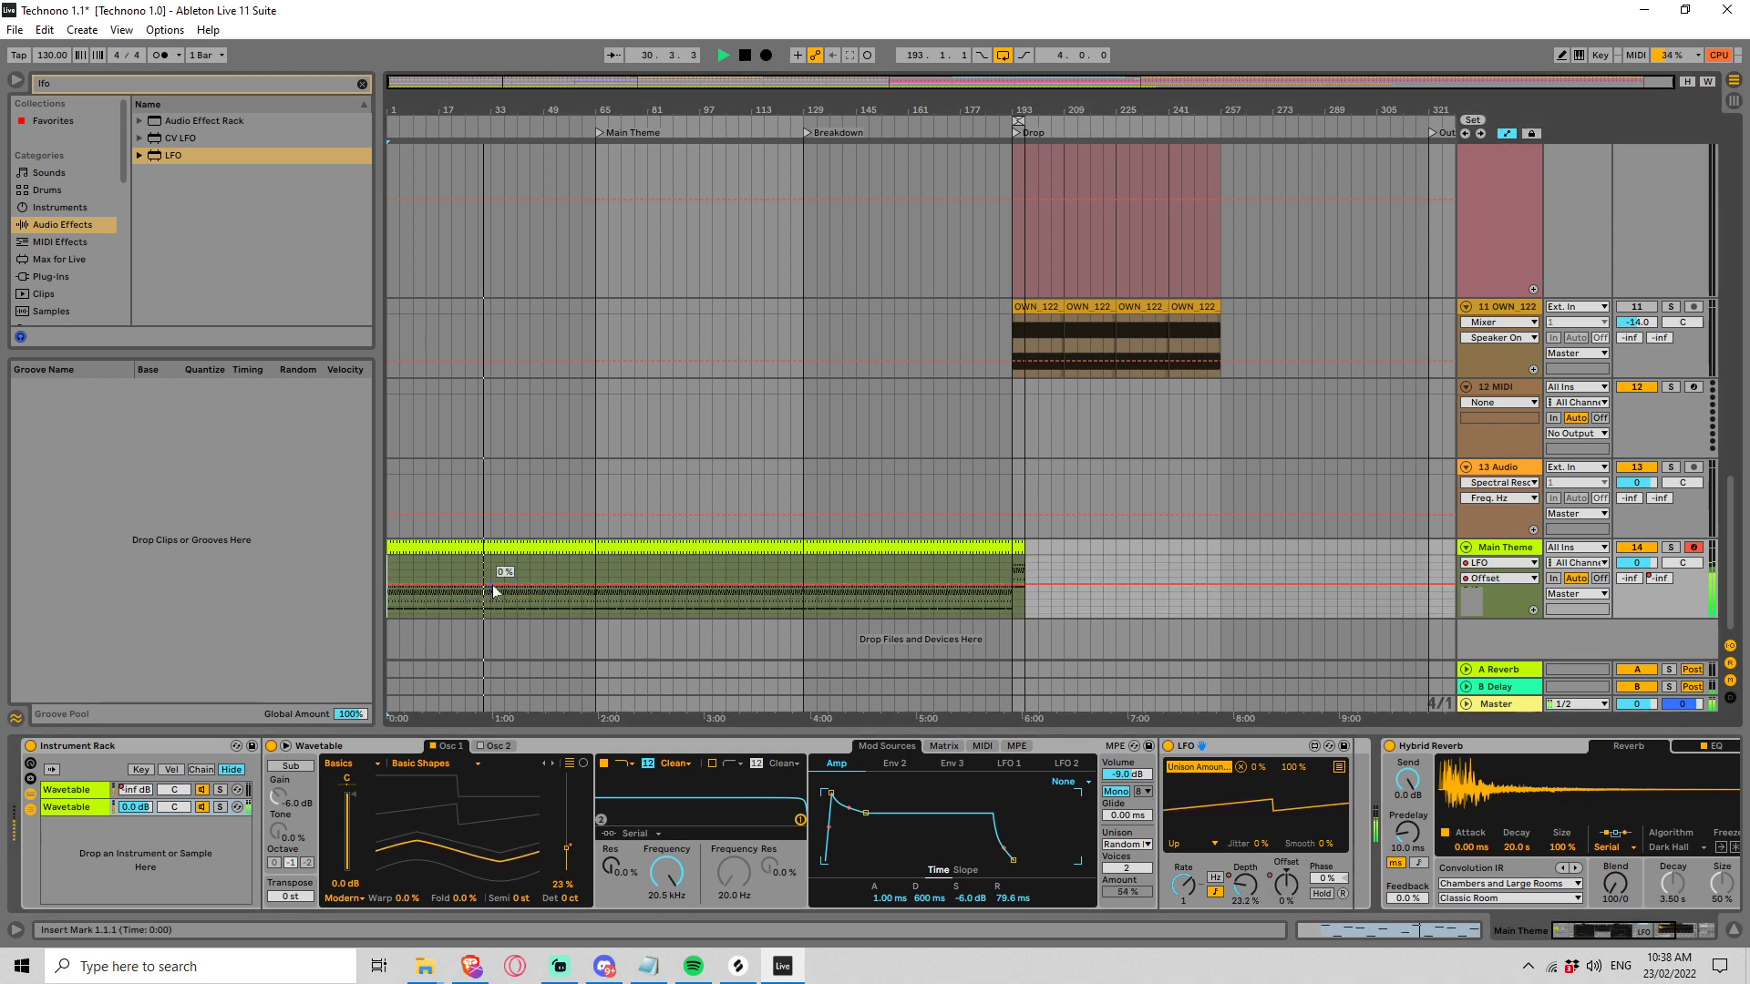
left_click_drag(501, 583, 439, 608)
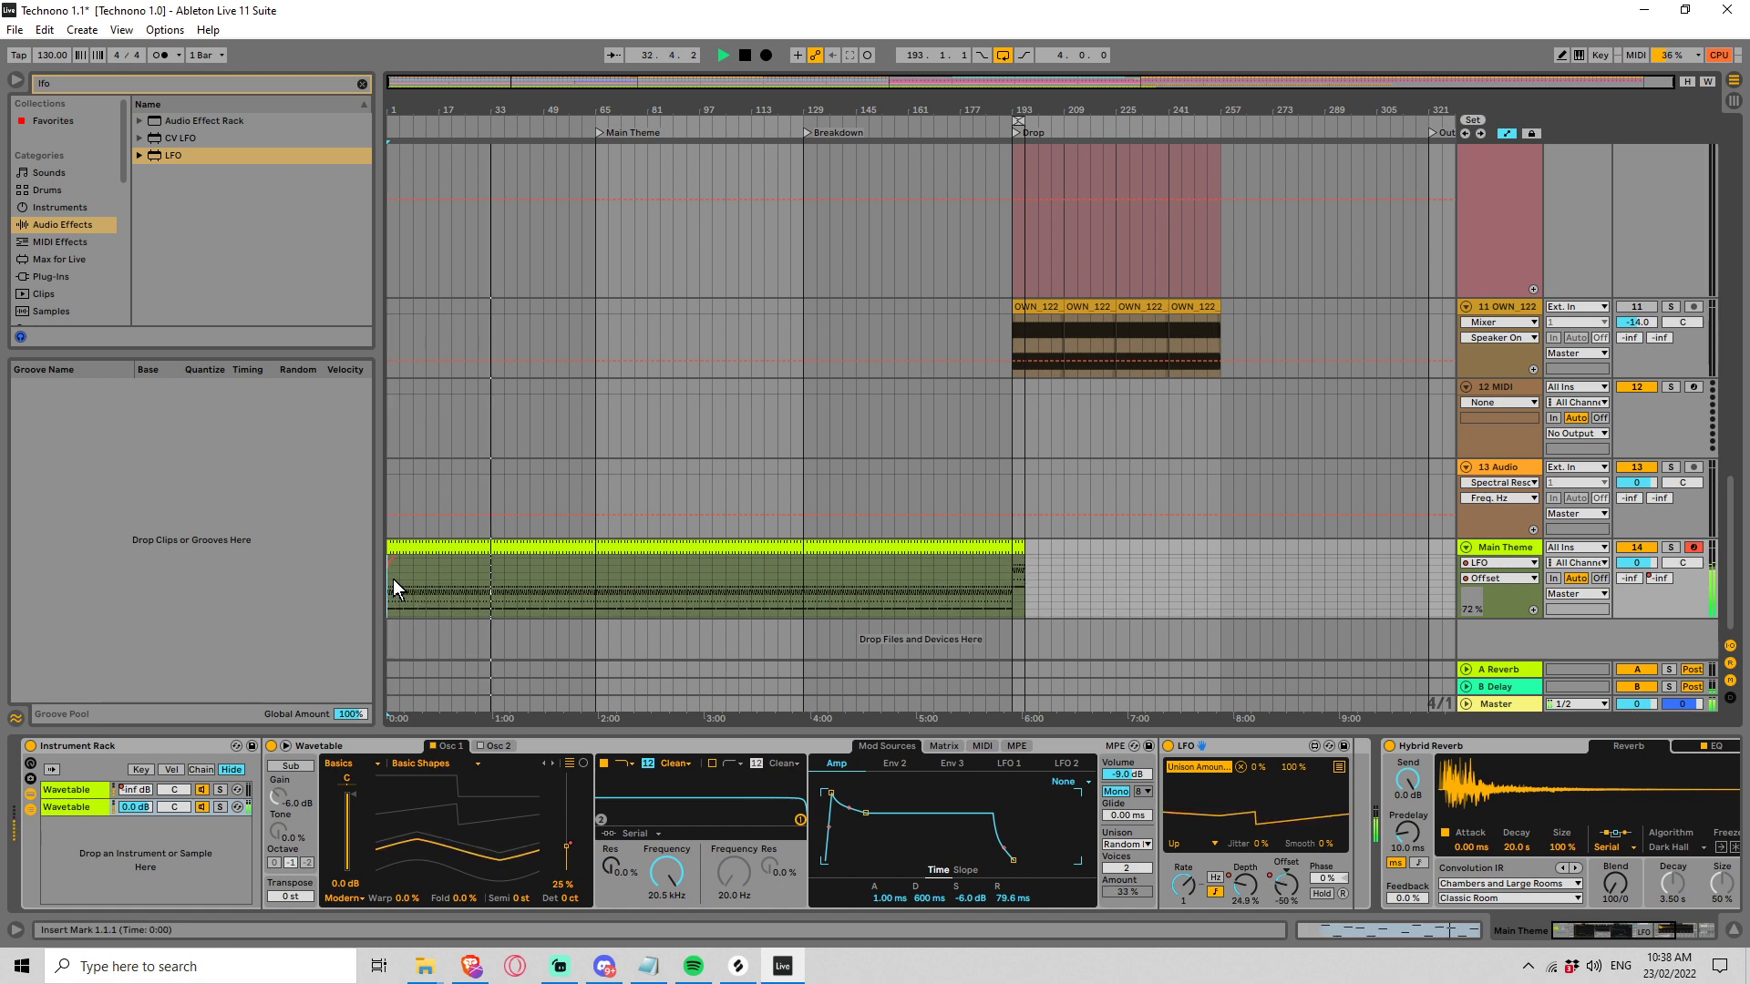
left_click_drag(387, 561, 384, 618)
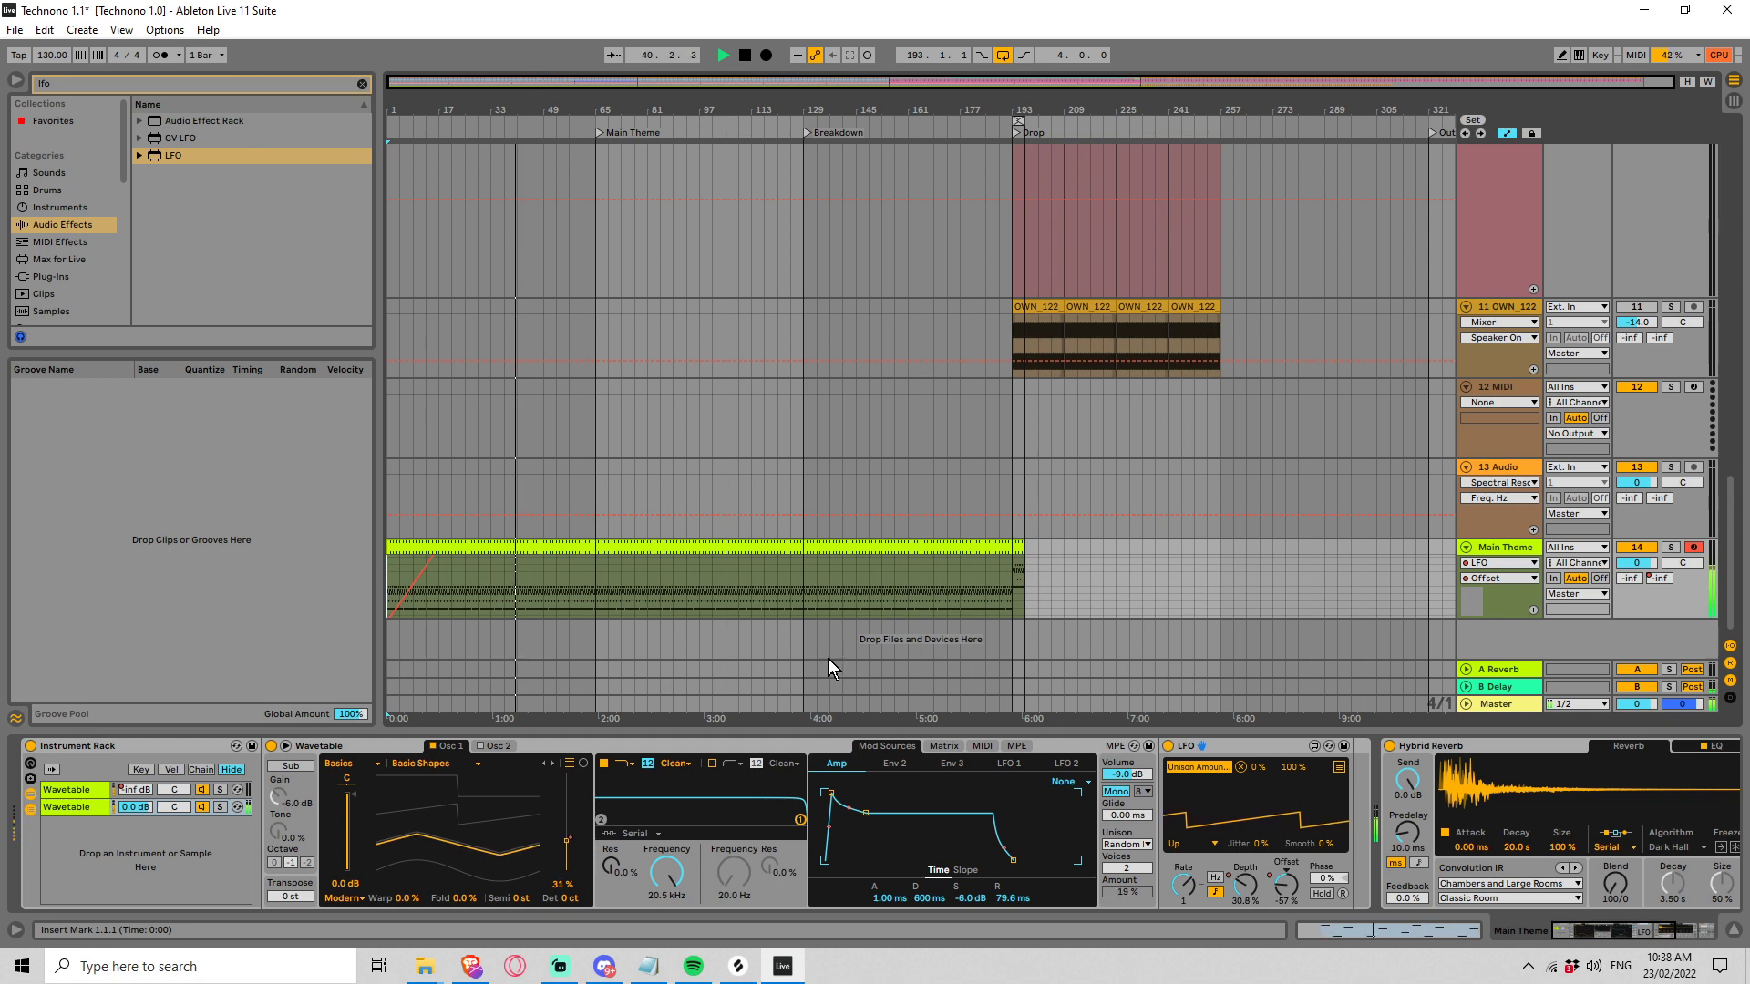
Add a Phaser-Flanger from Audio Effects after the LFO on Main Theme
left_click(362, 83)
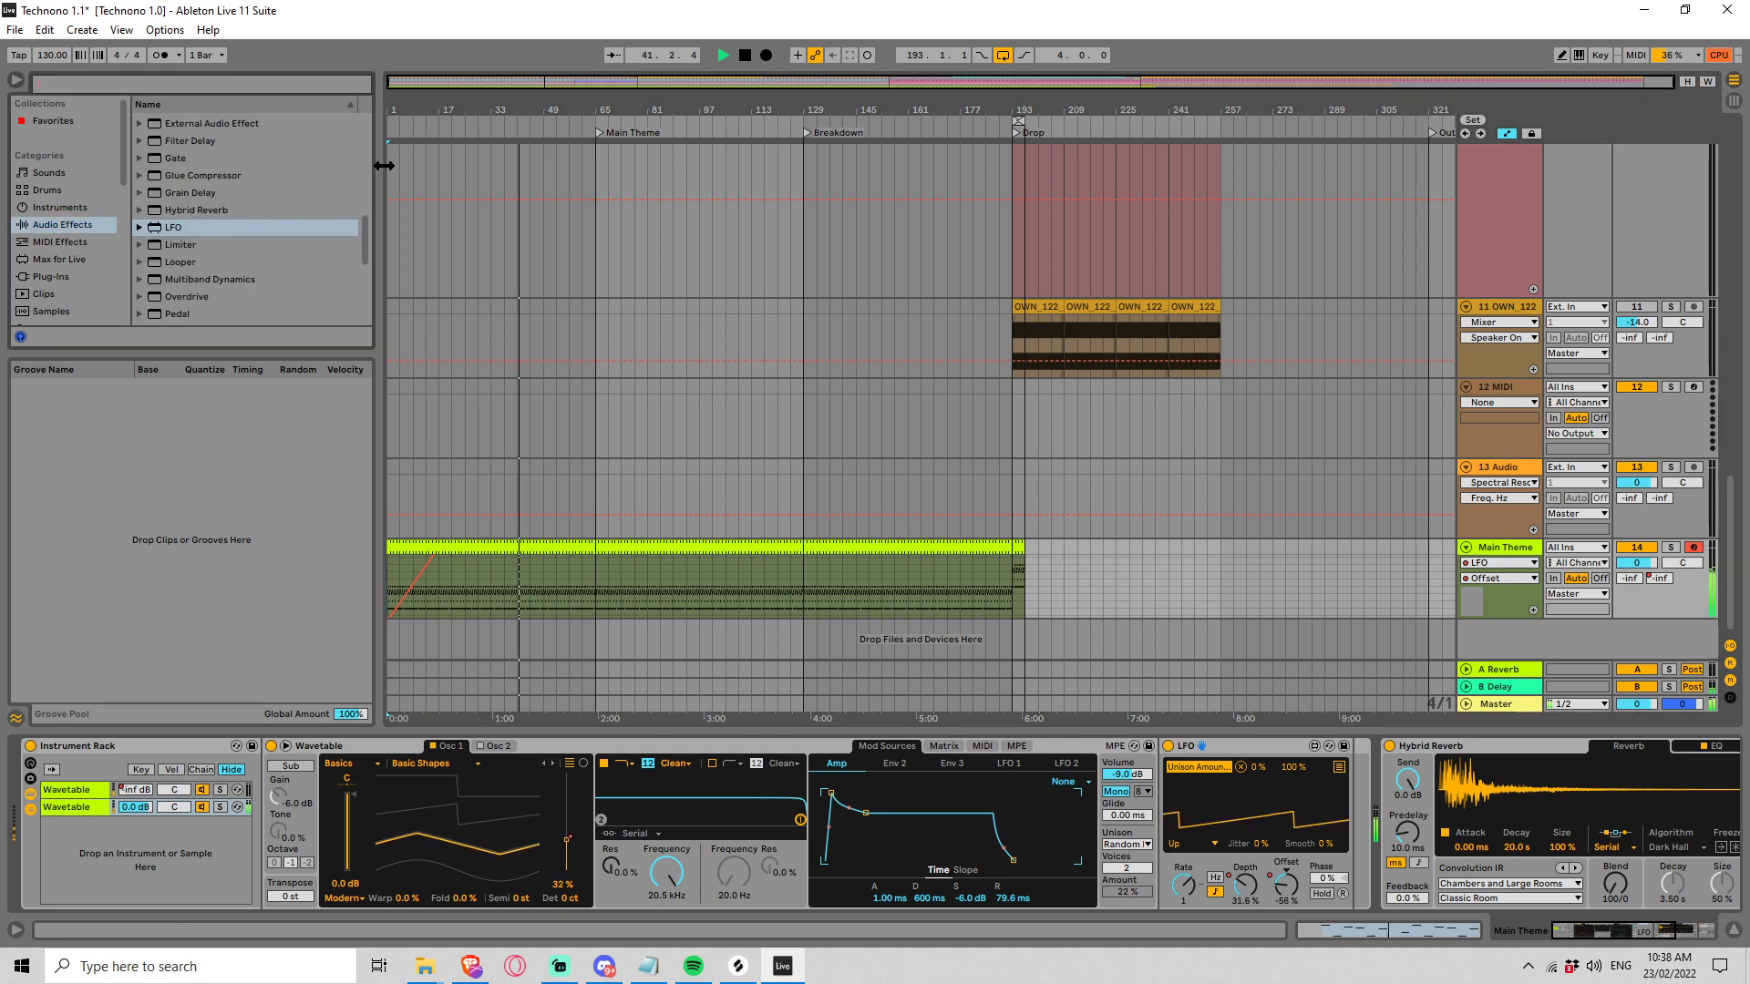
left_click_drag(364, 239, 370, 271)
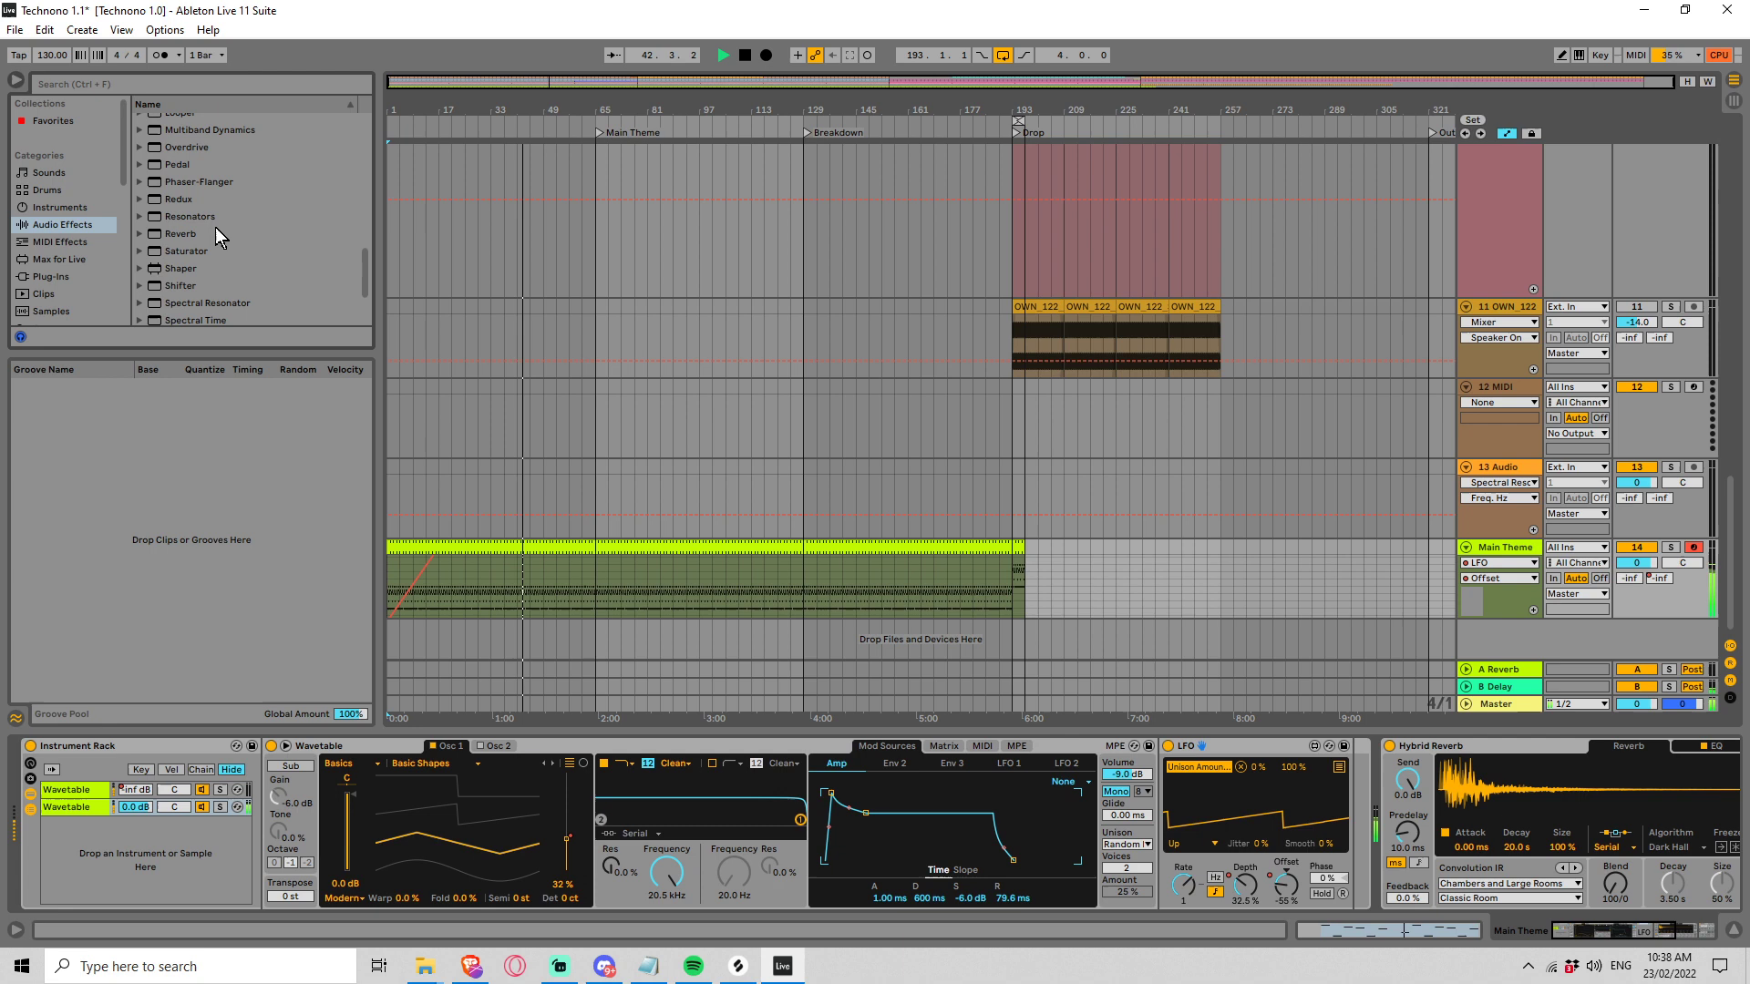
scroll(219, 229, "down", 2)
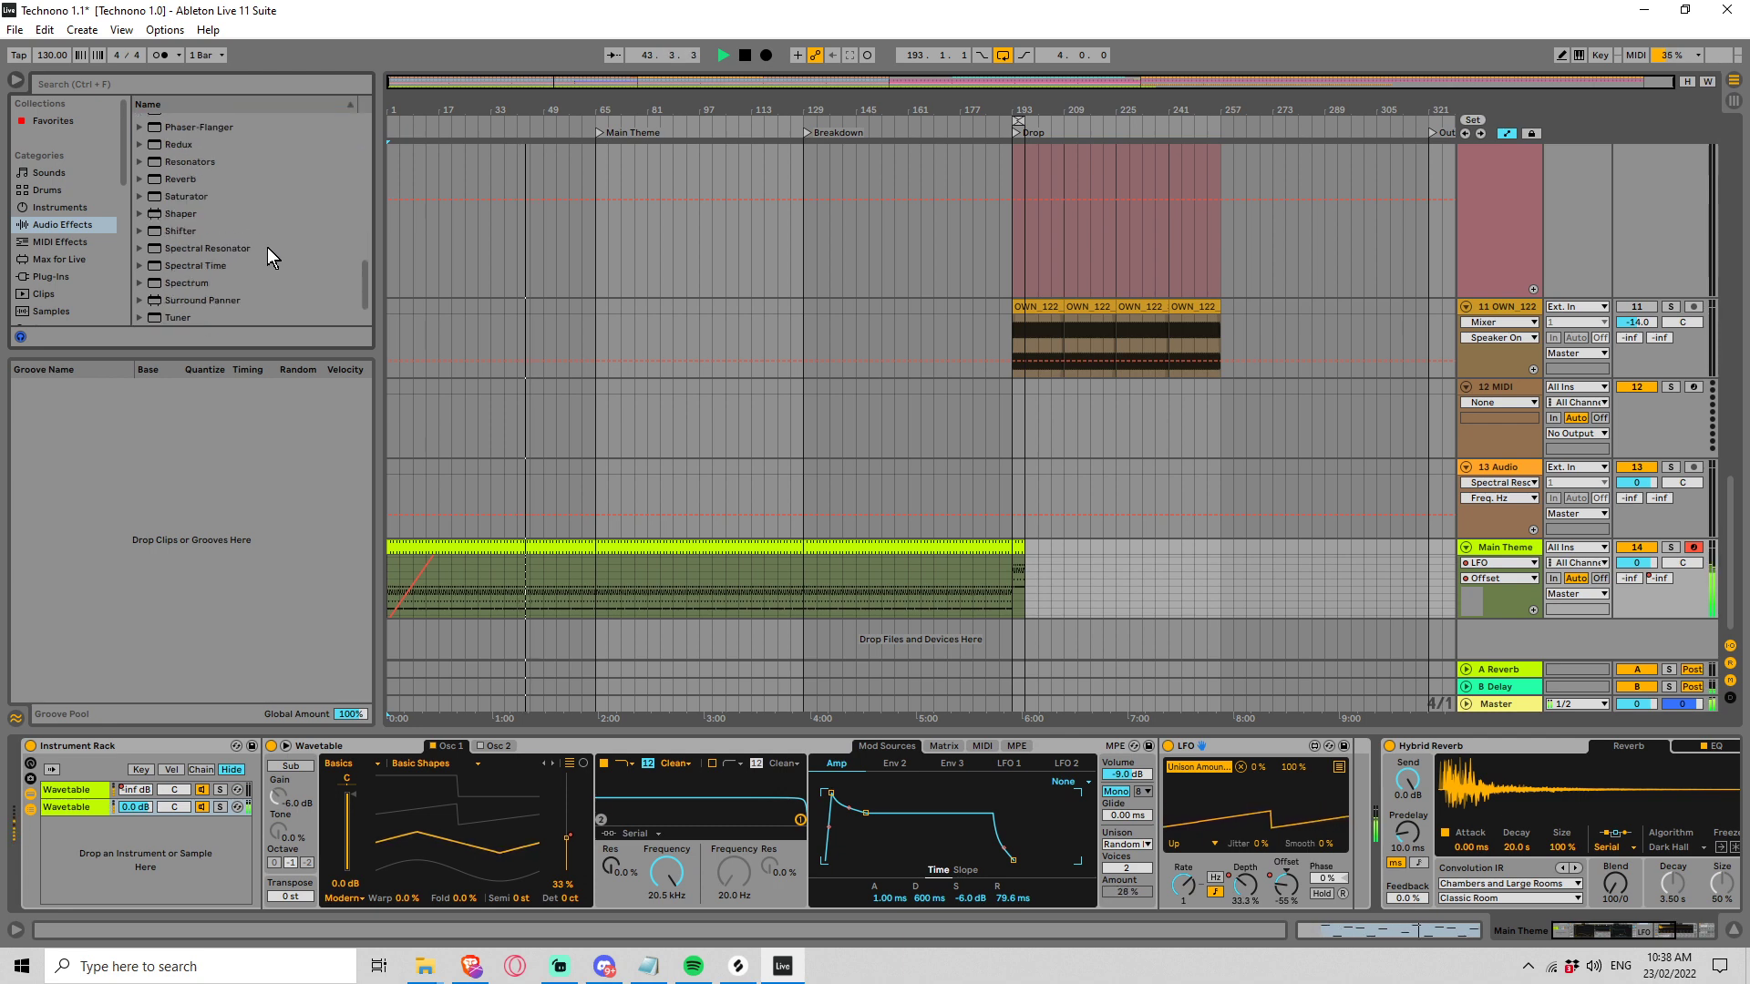
scroll(246, 232, "up", 3)
left_click_drag(228, 201, 1363, 775)
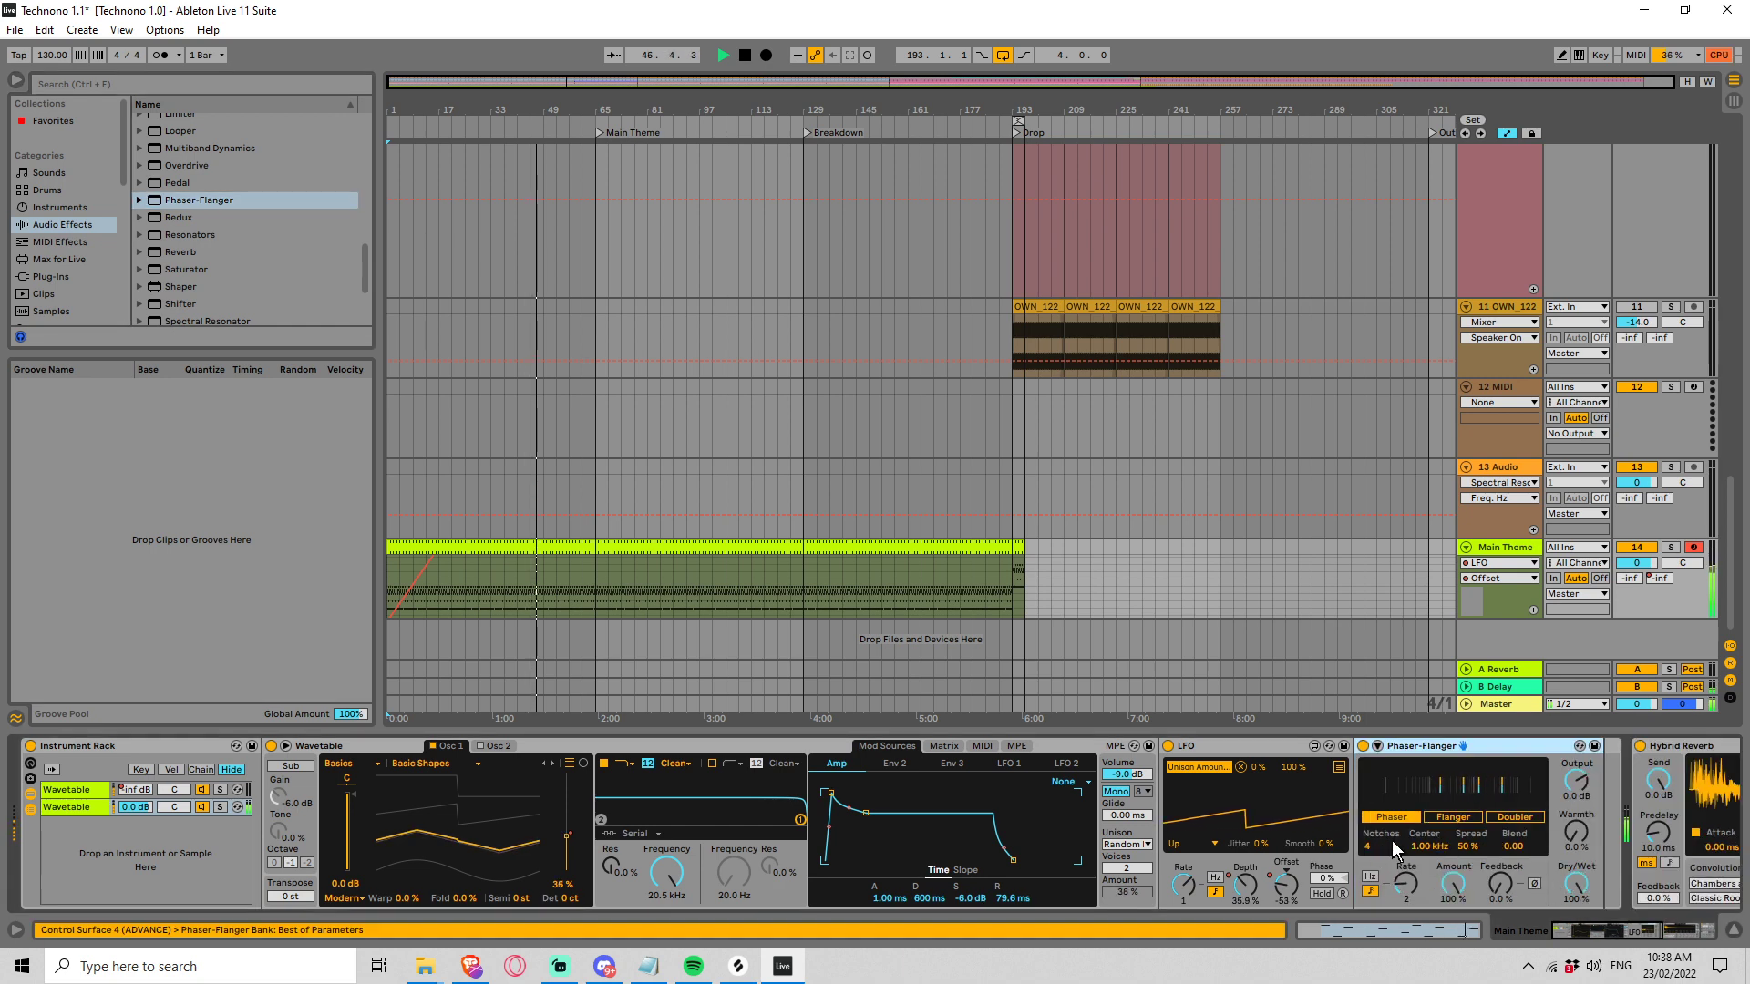
Set Phaser-Flanger Amount to 100% and Feedback to 25%, with fewer notches
left_click_drag(1392, 842, 1392, 865)
left_click(1406, 883)
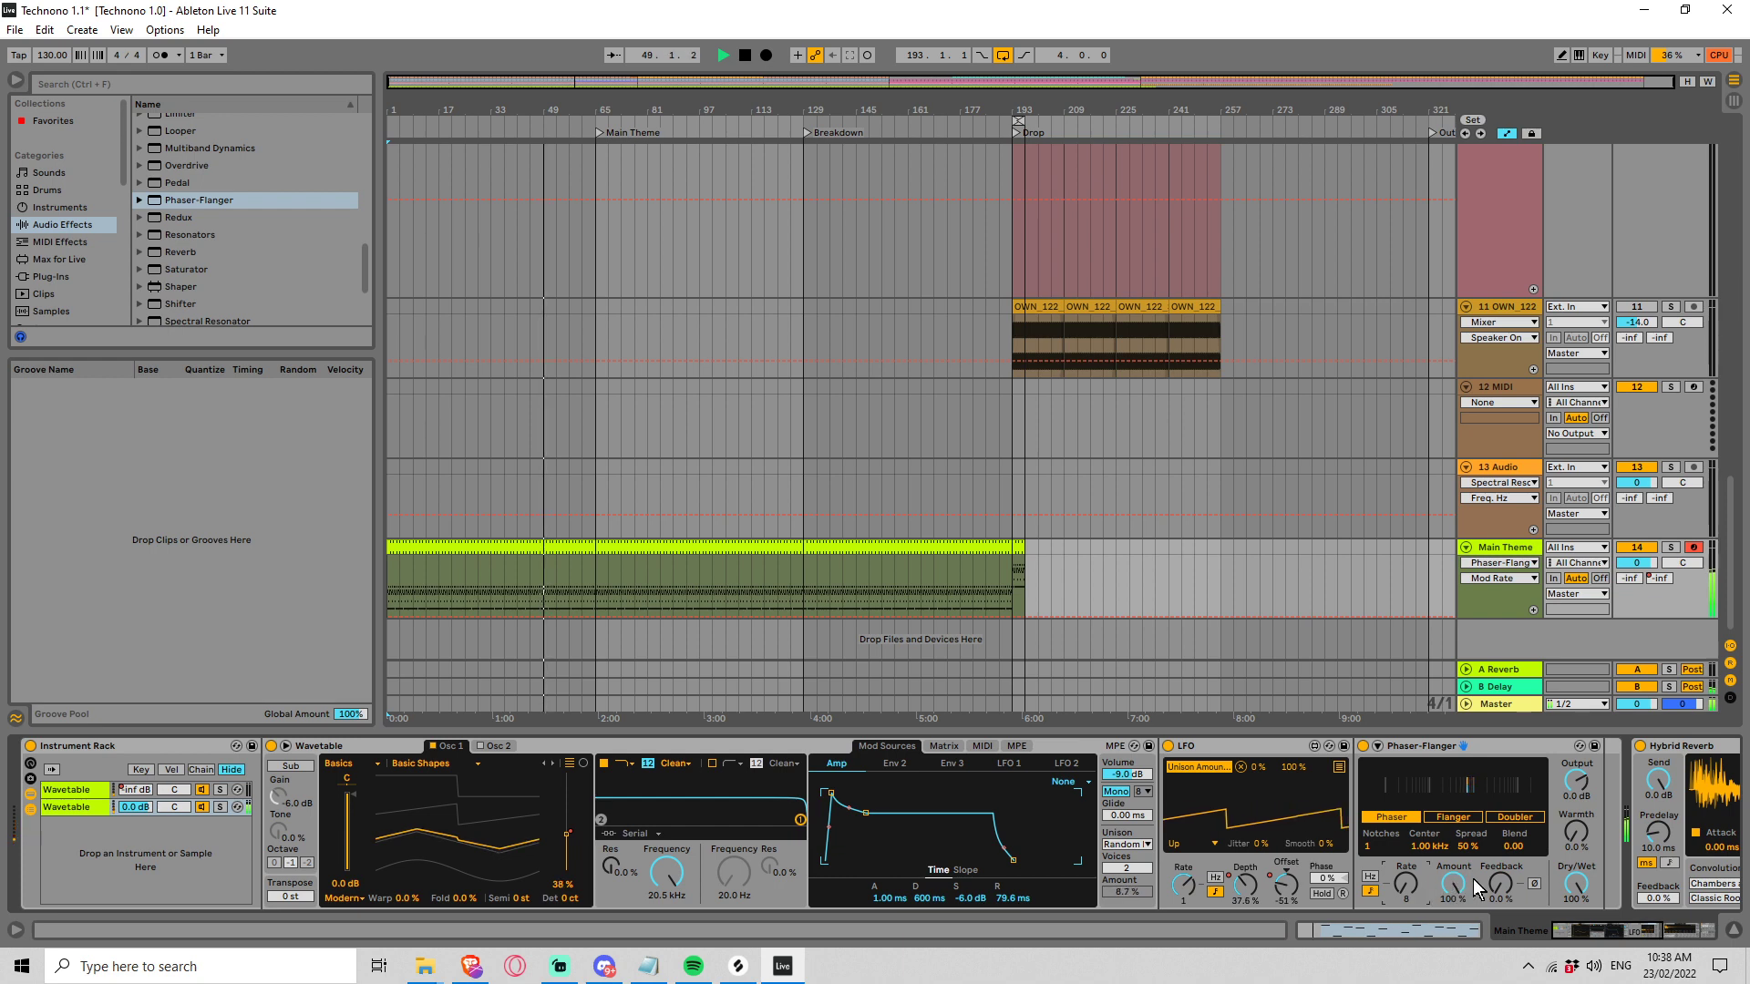
left_click_drag(1454, 883, 1523, 889)
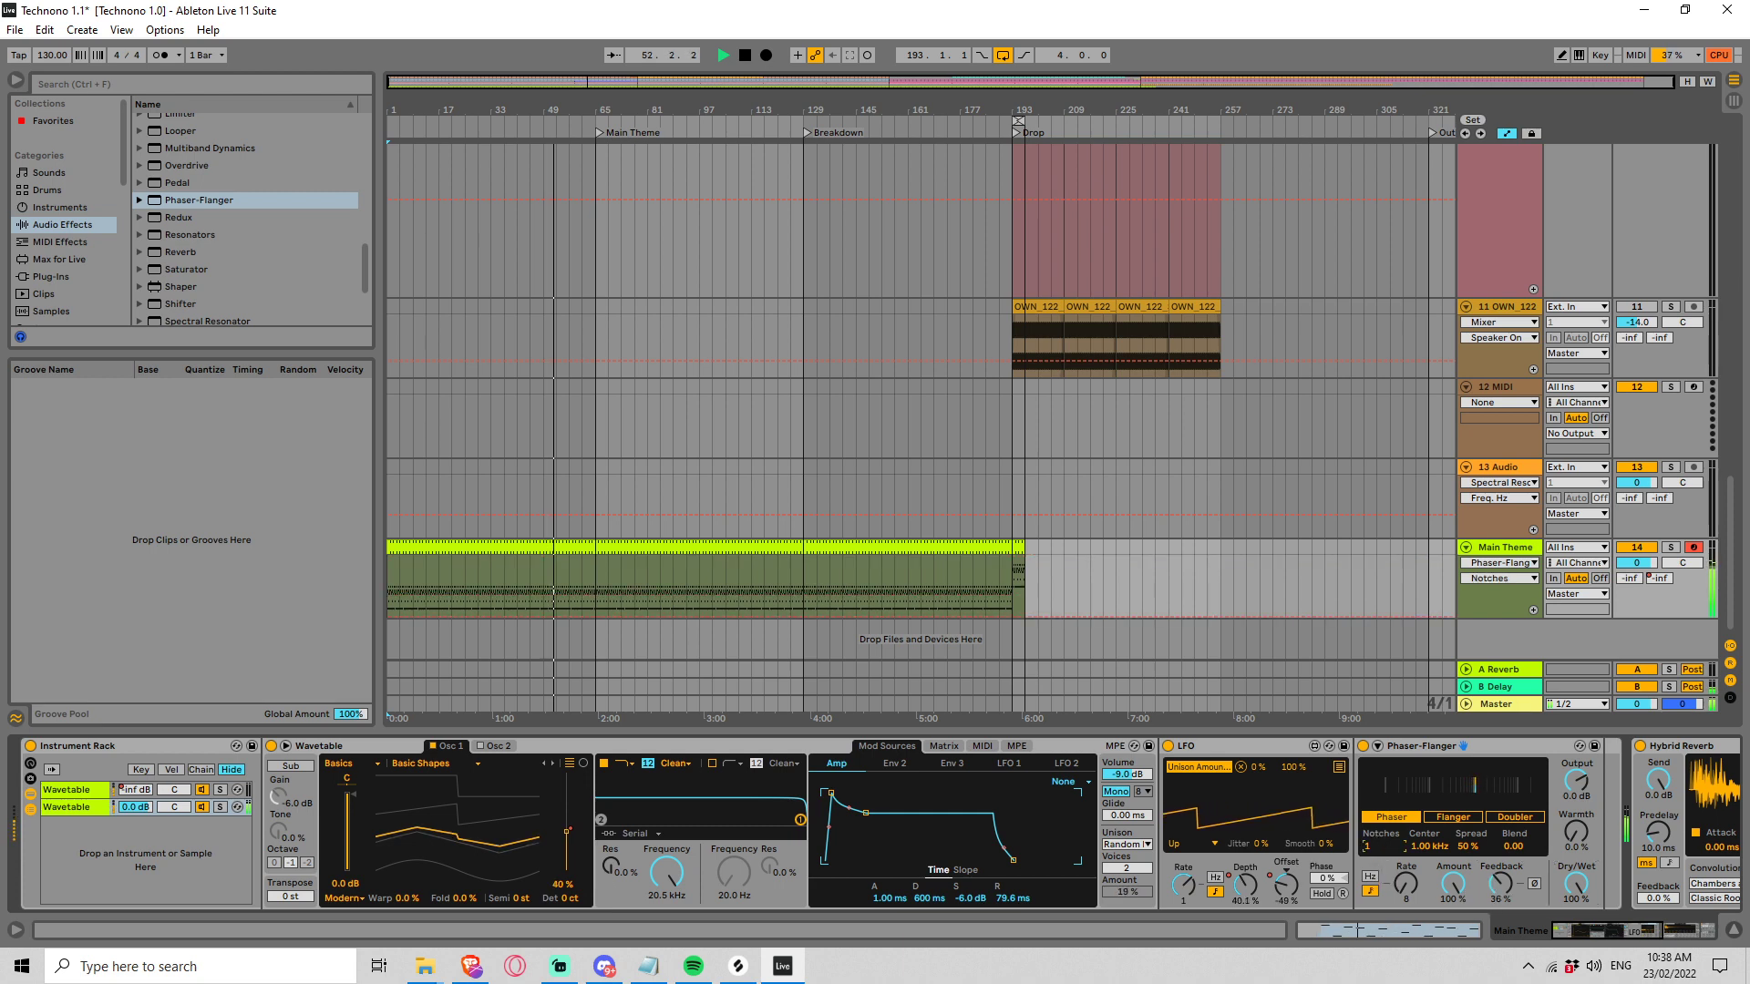
left_click_drag(1499, 882, 1499, 895)
left_click(1575, 882)
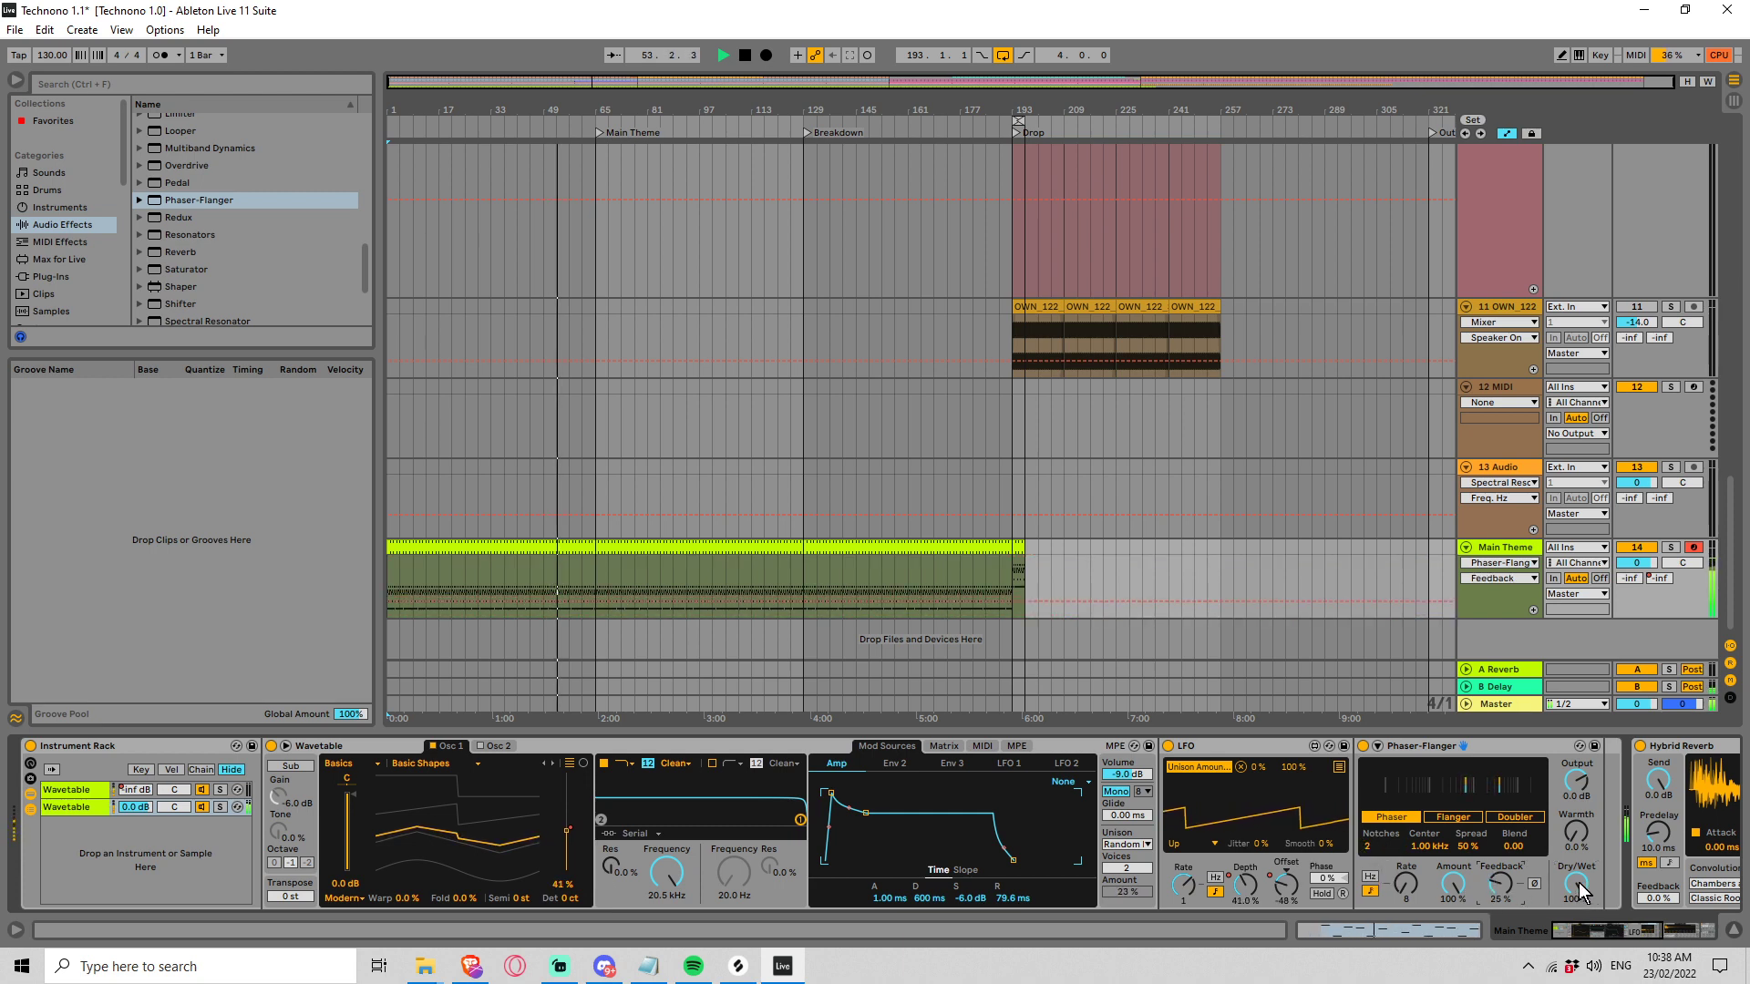
Draw the Dry/Wet envelope ramping from 13% up to 100% by bar 129
left_click(800, 558)
left_click_drag(406, 555, 389, 614)
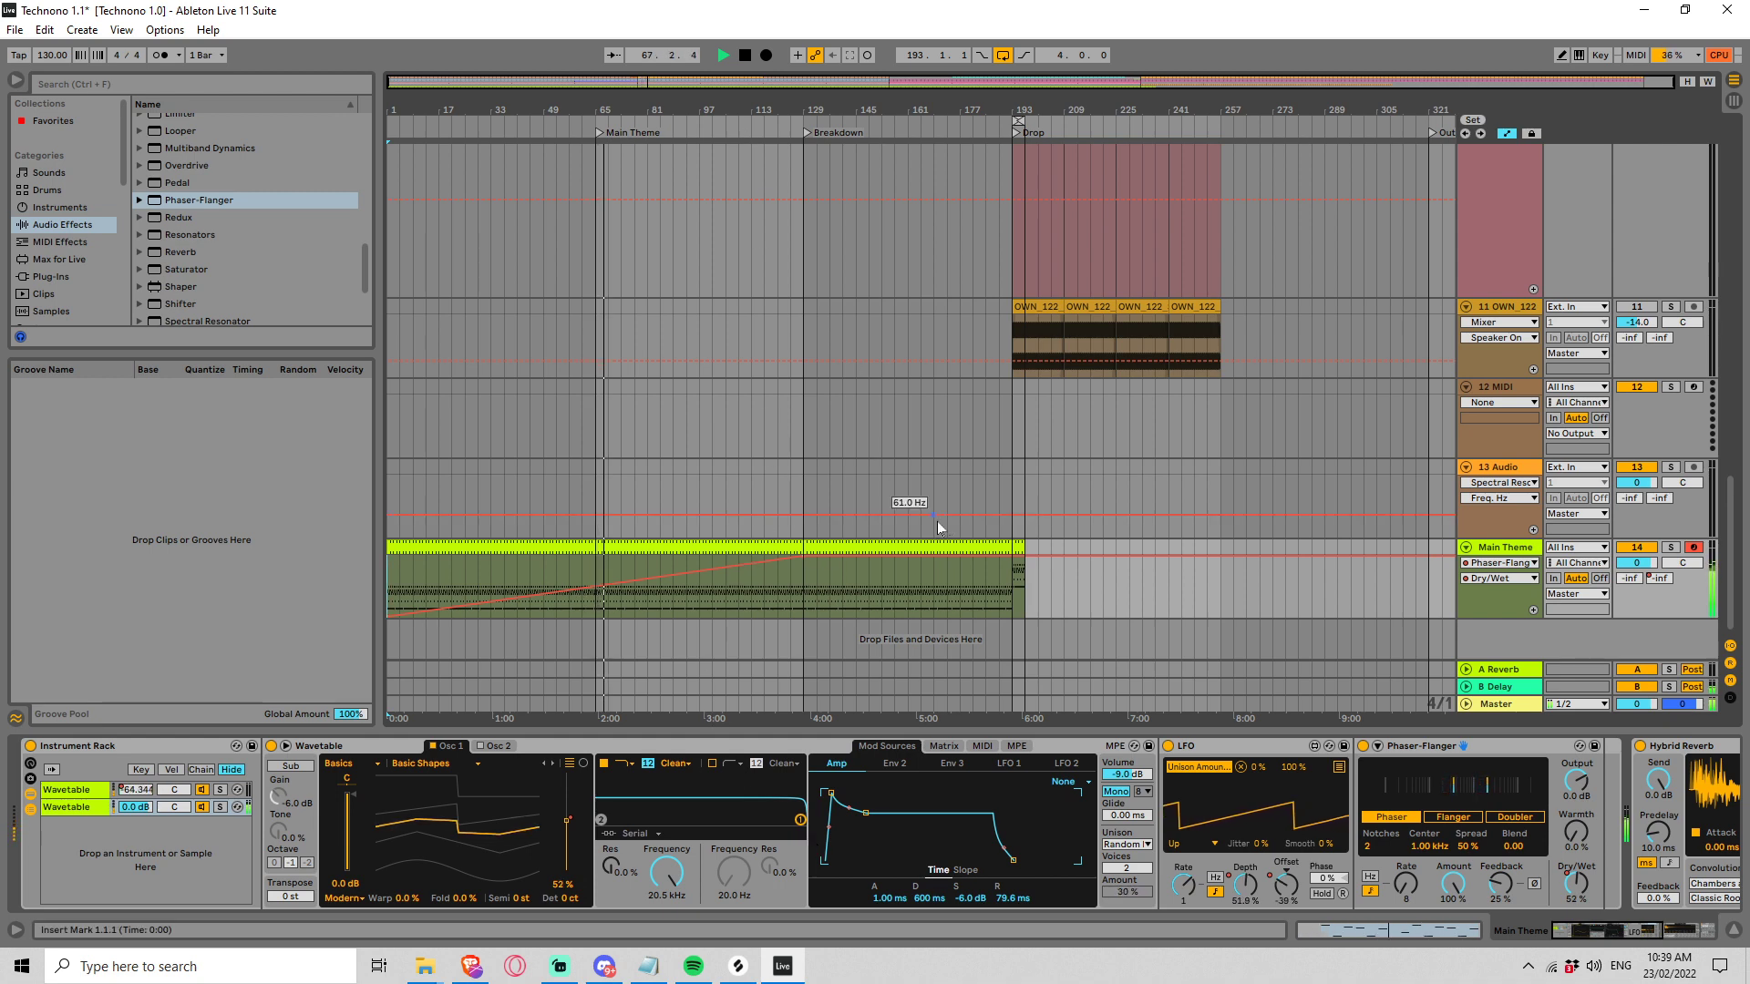
left_click(1582, 845)
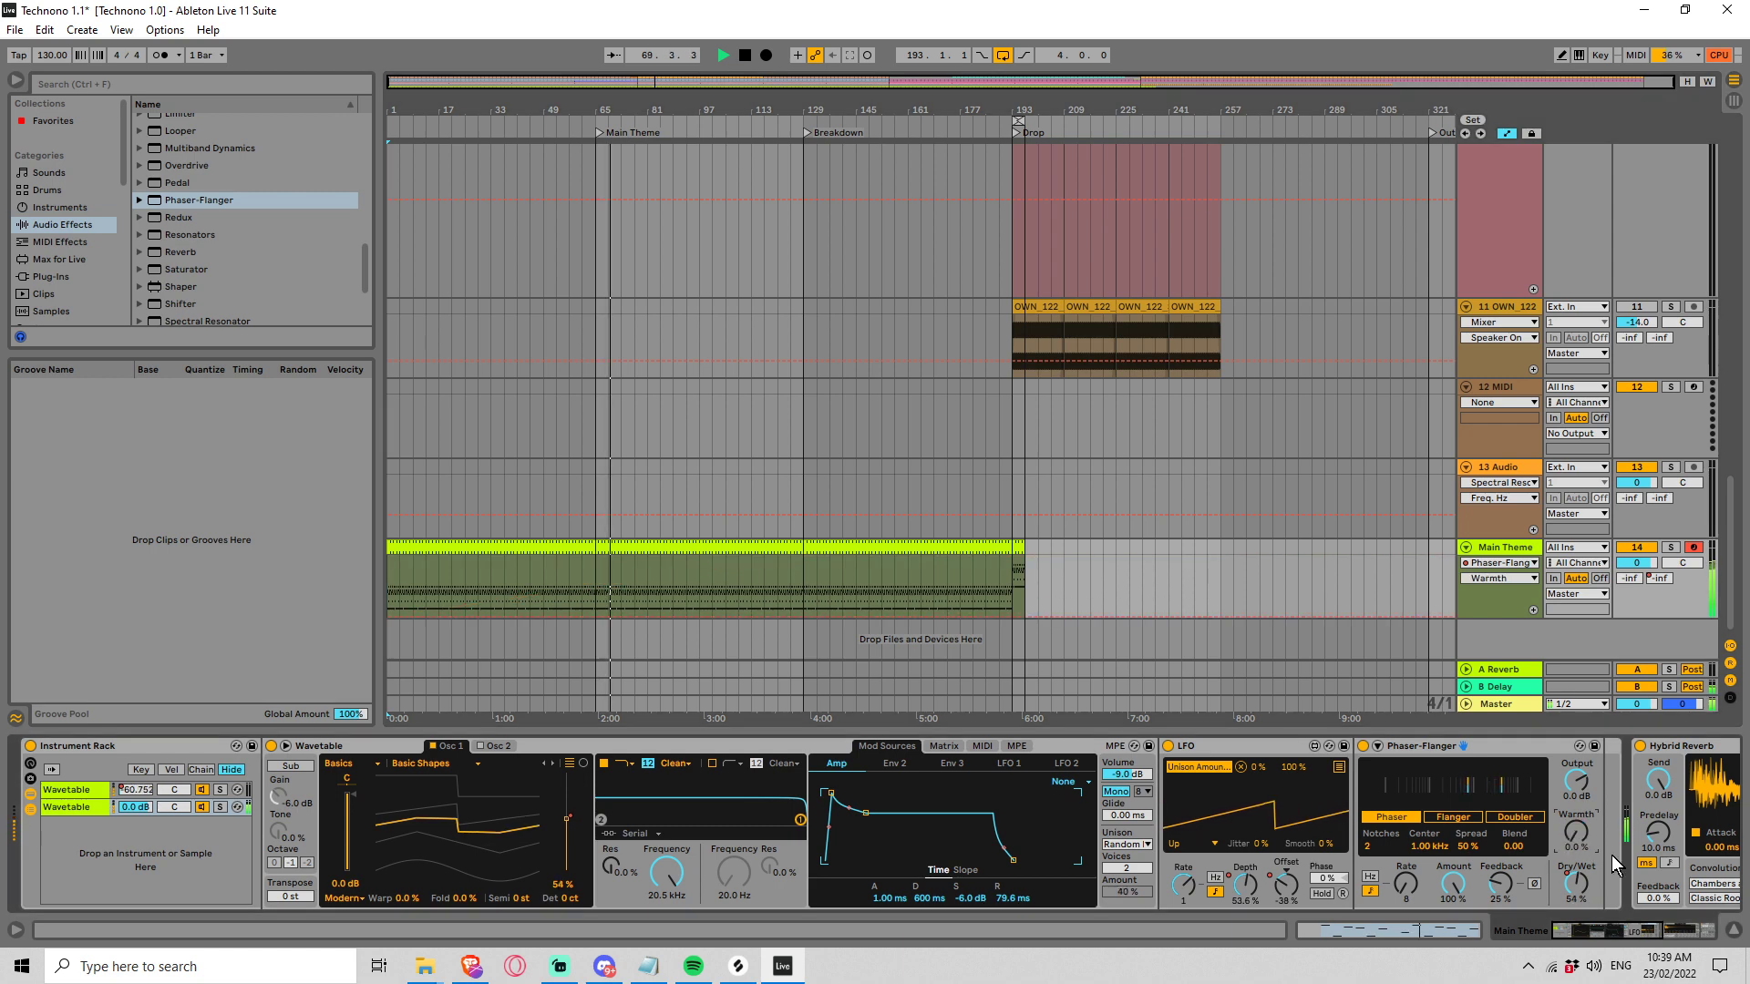
left_click(1612, 928)
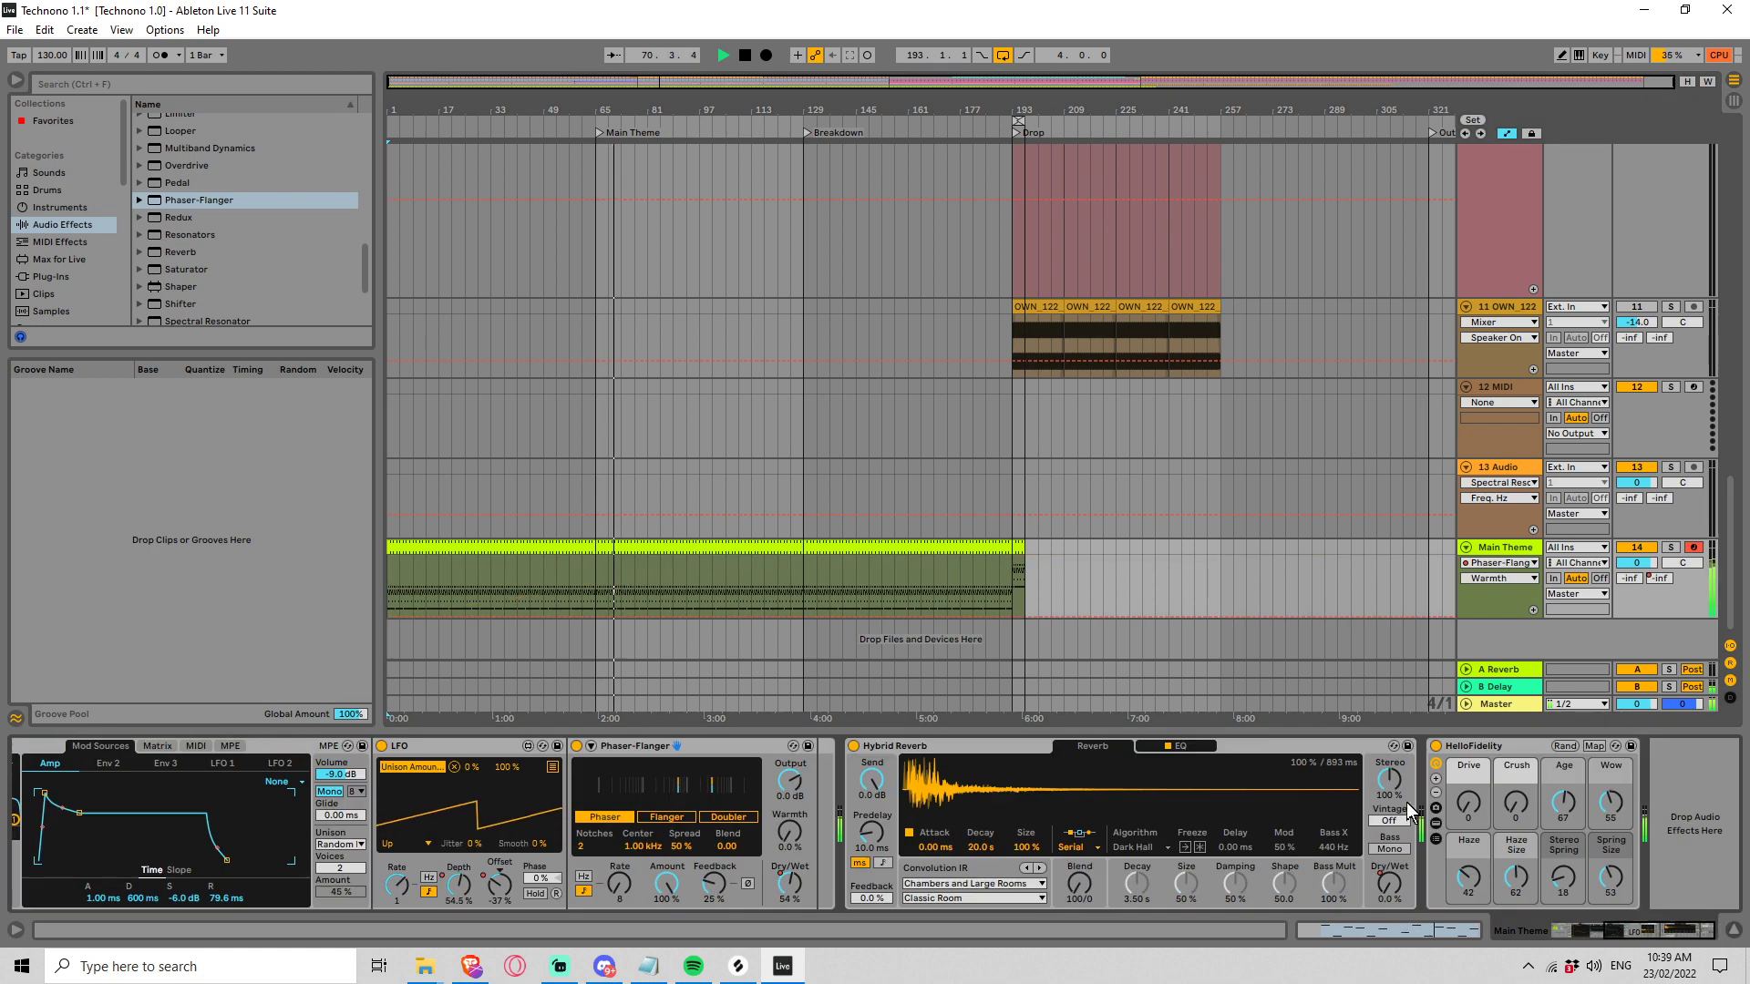
left_click(1494, 747)
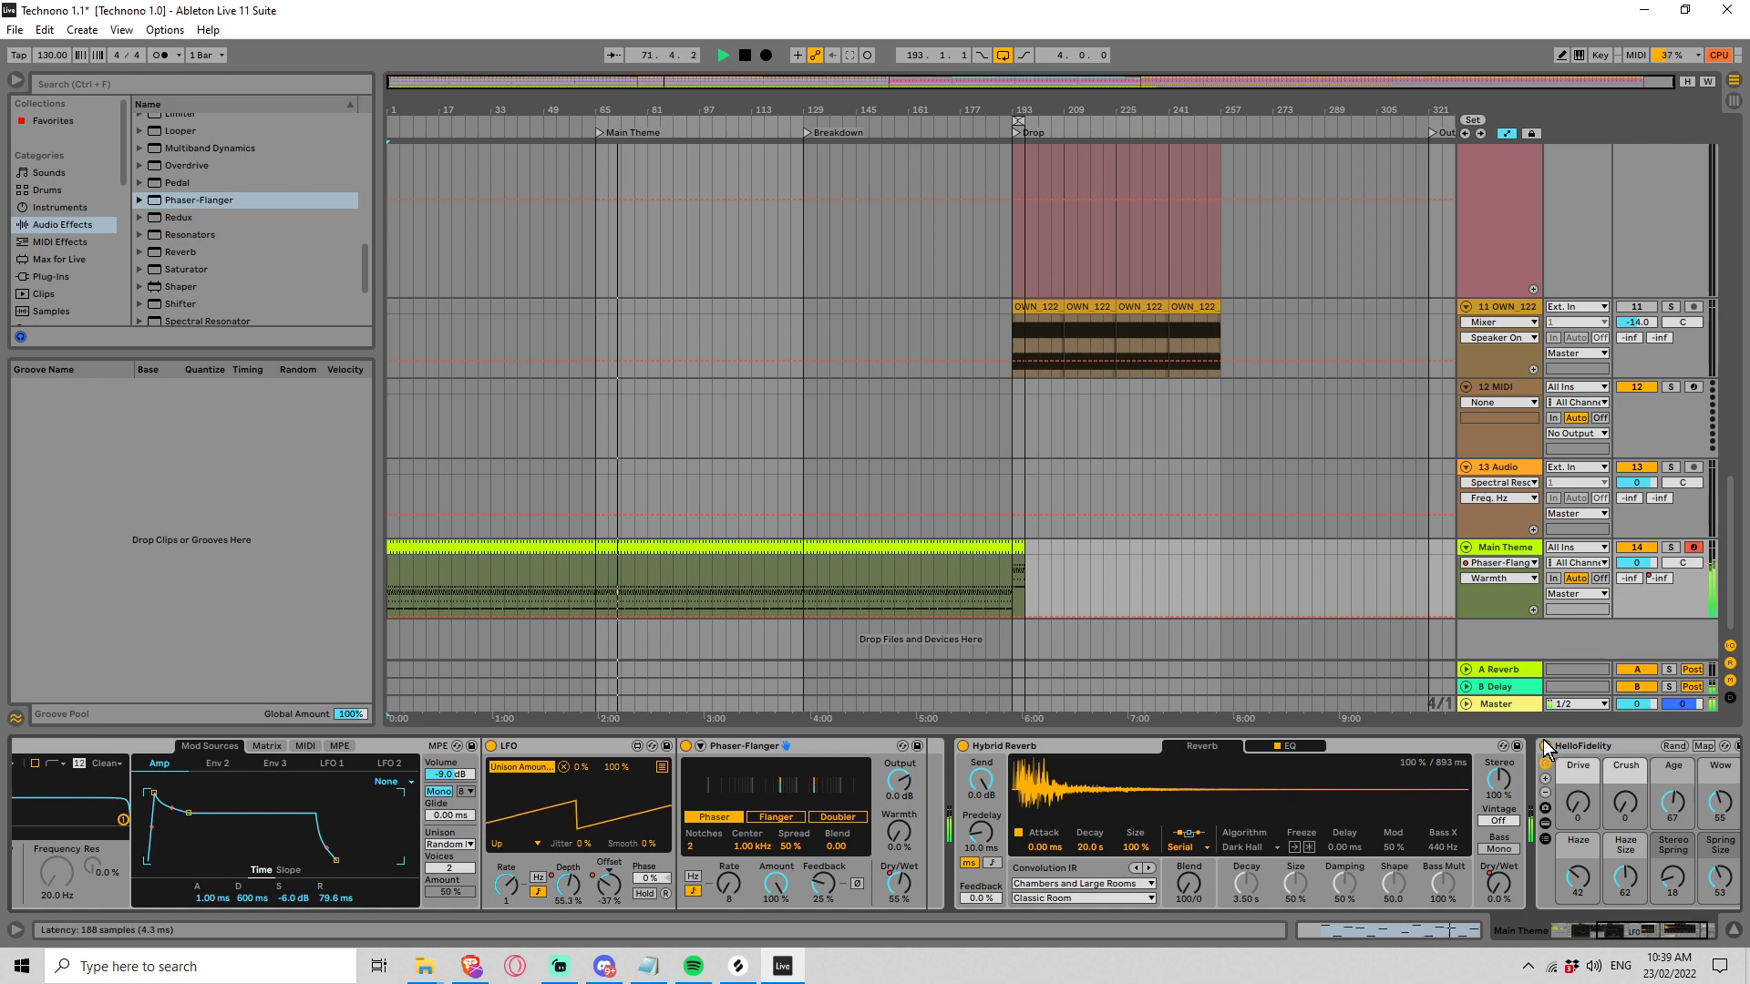
Audition the Dry/Wet automation from the song start and from bar 25
left_click(390, 567)
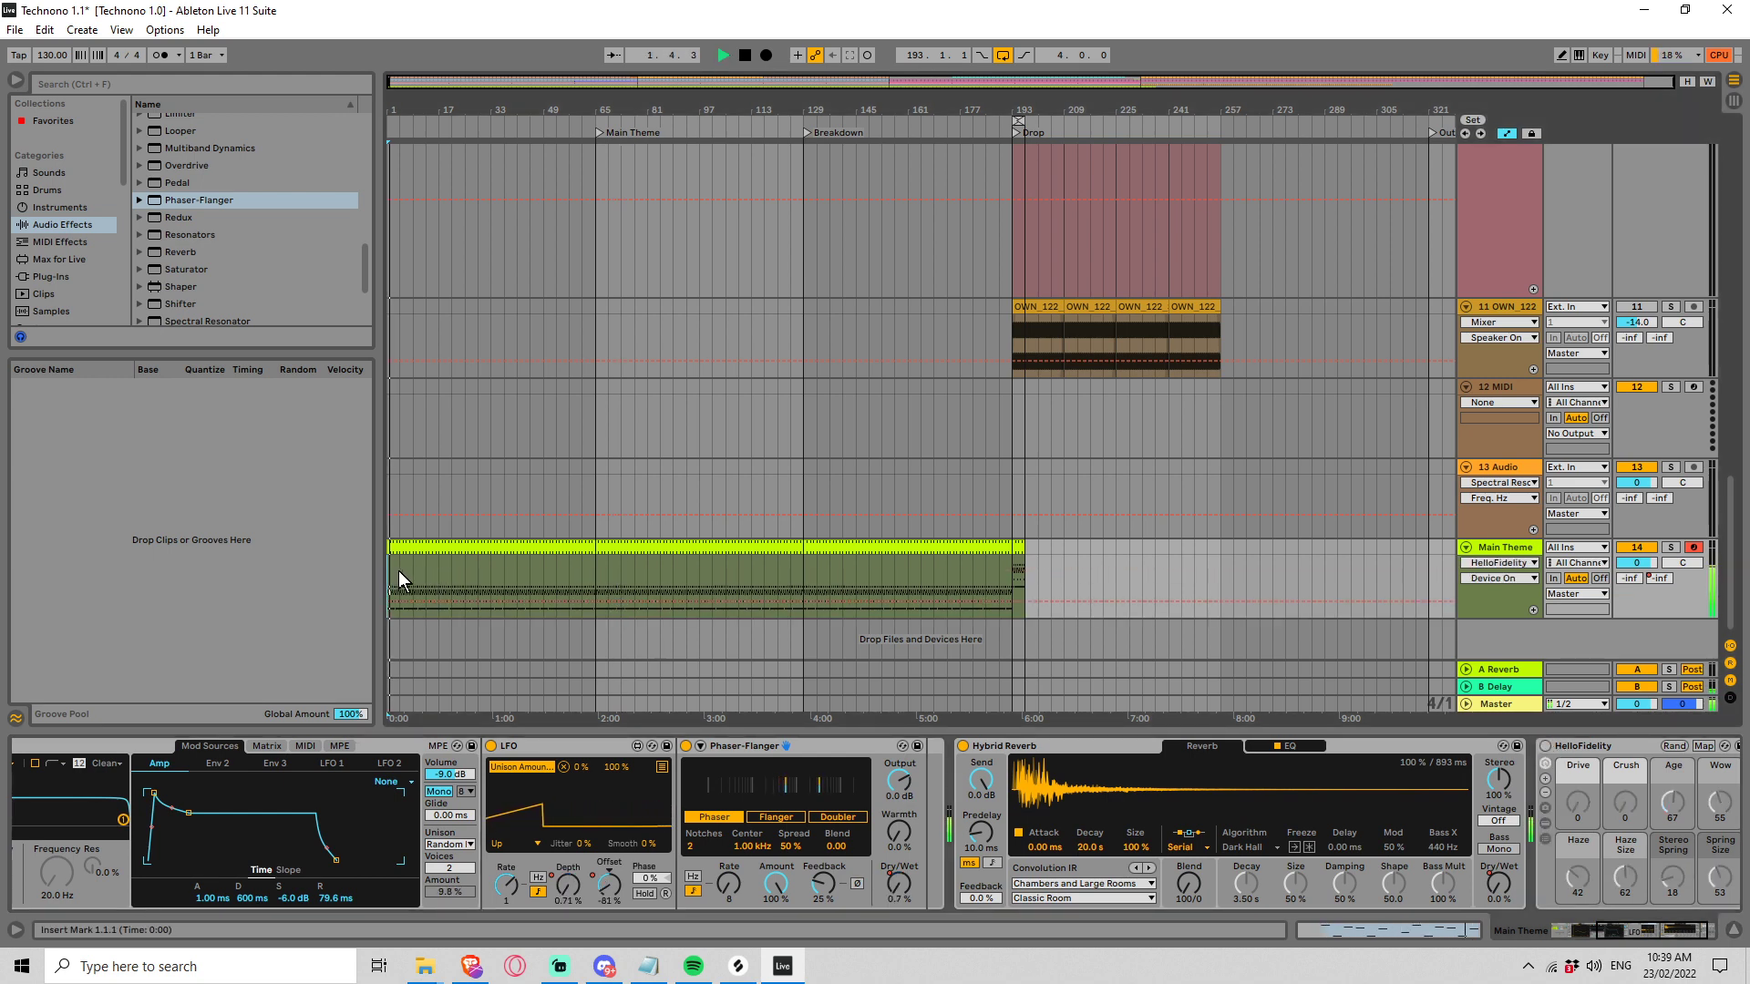
left_click(458, 584)
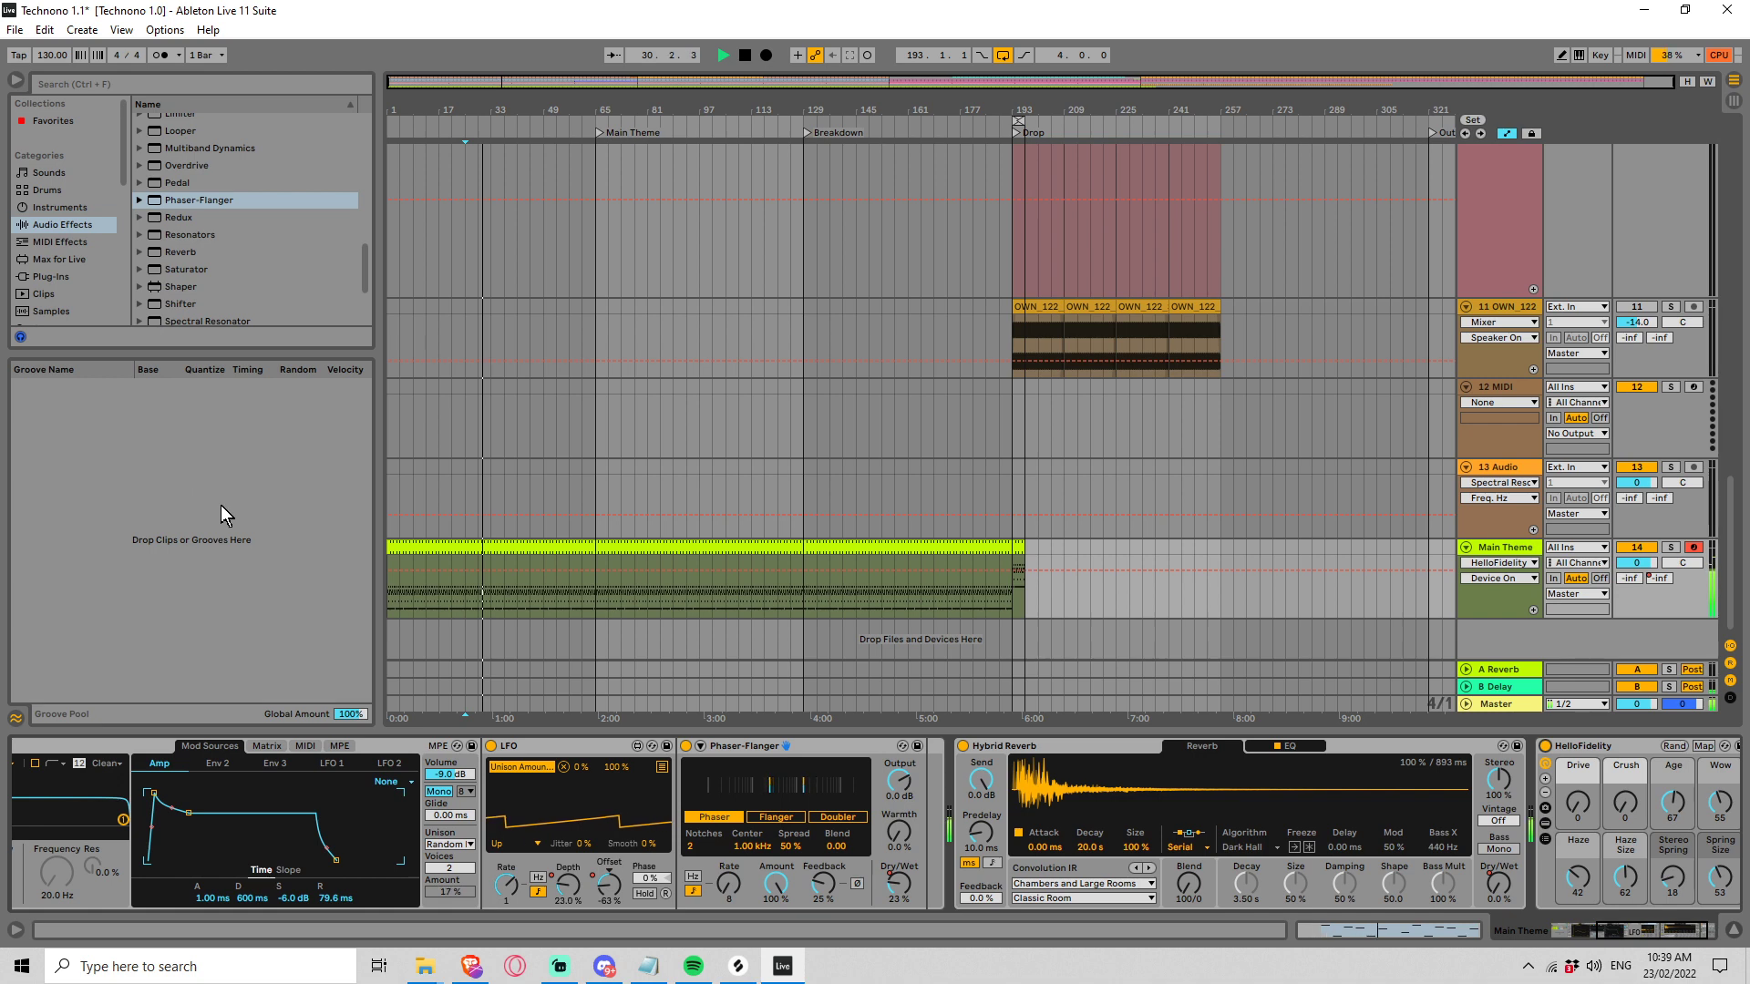
scroll(658, 800, "up", 5)
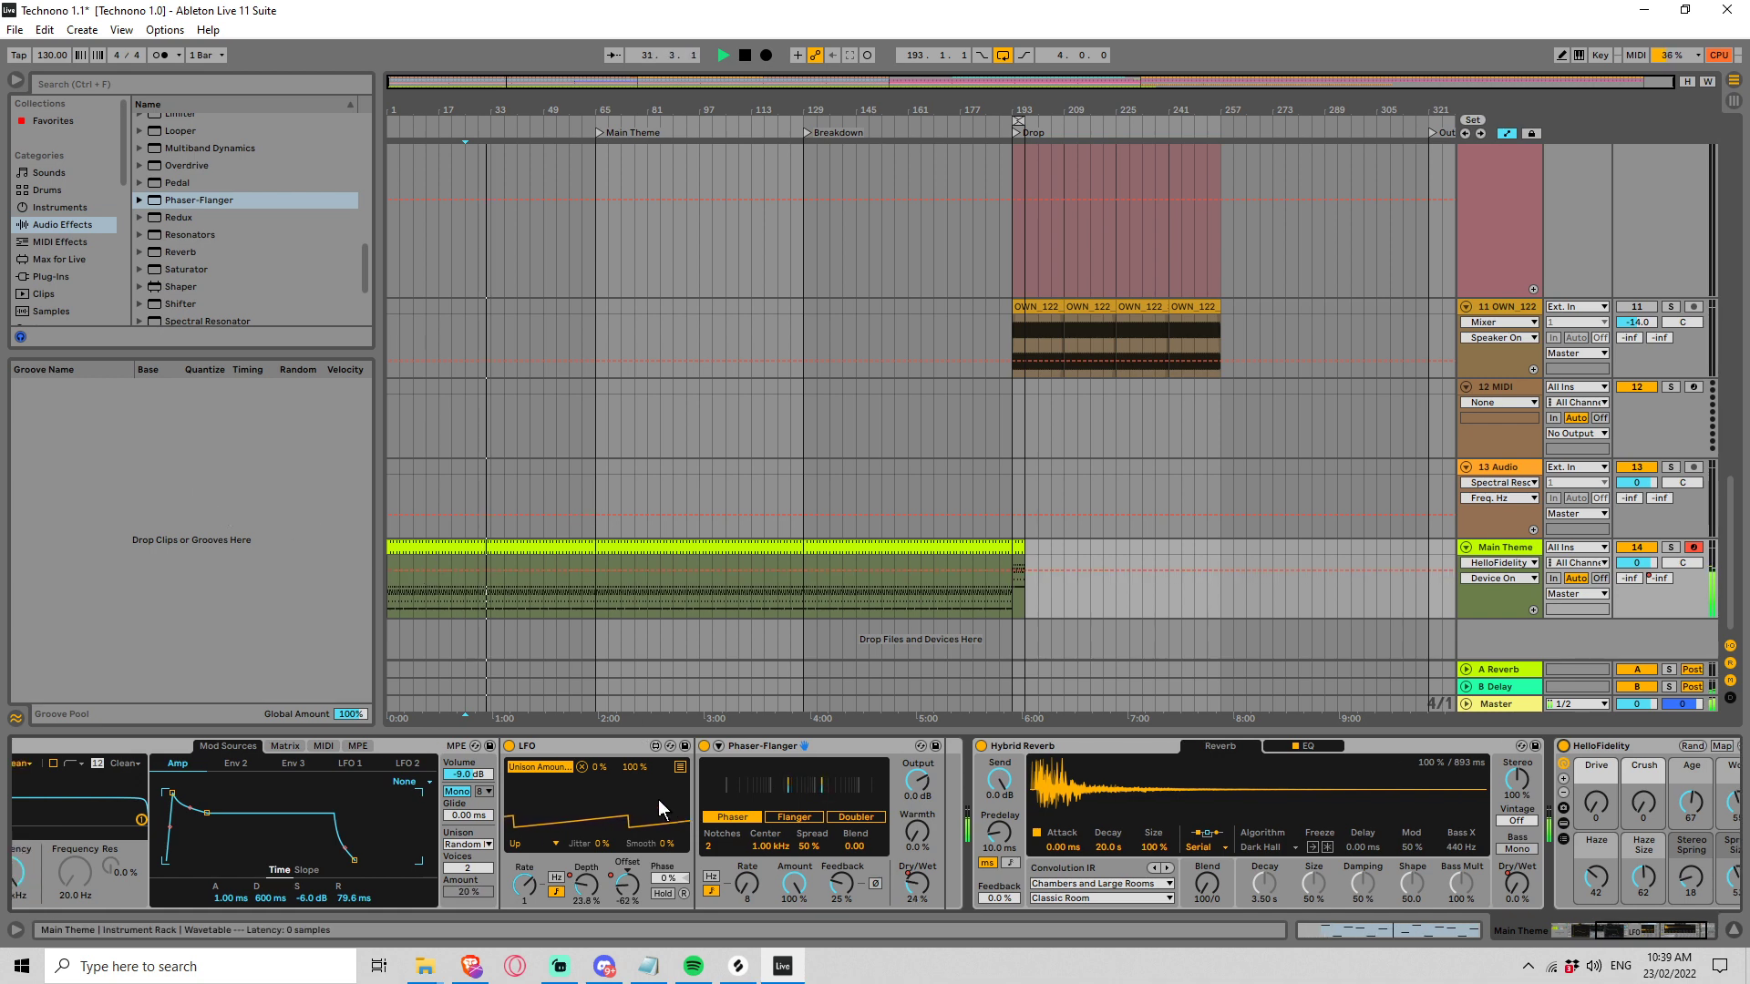
scroll(665, 785, "up", 8)
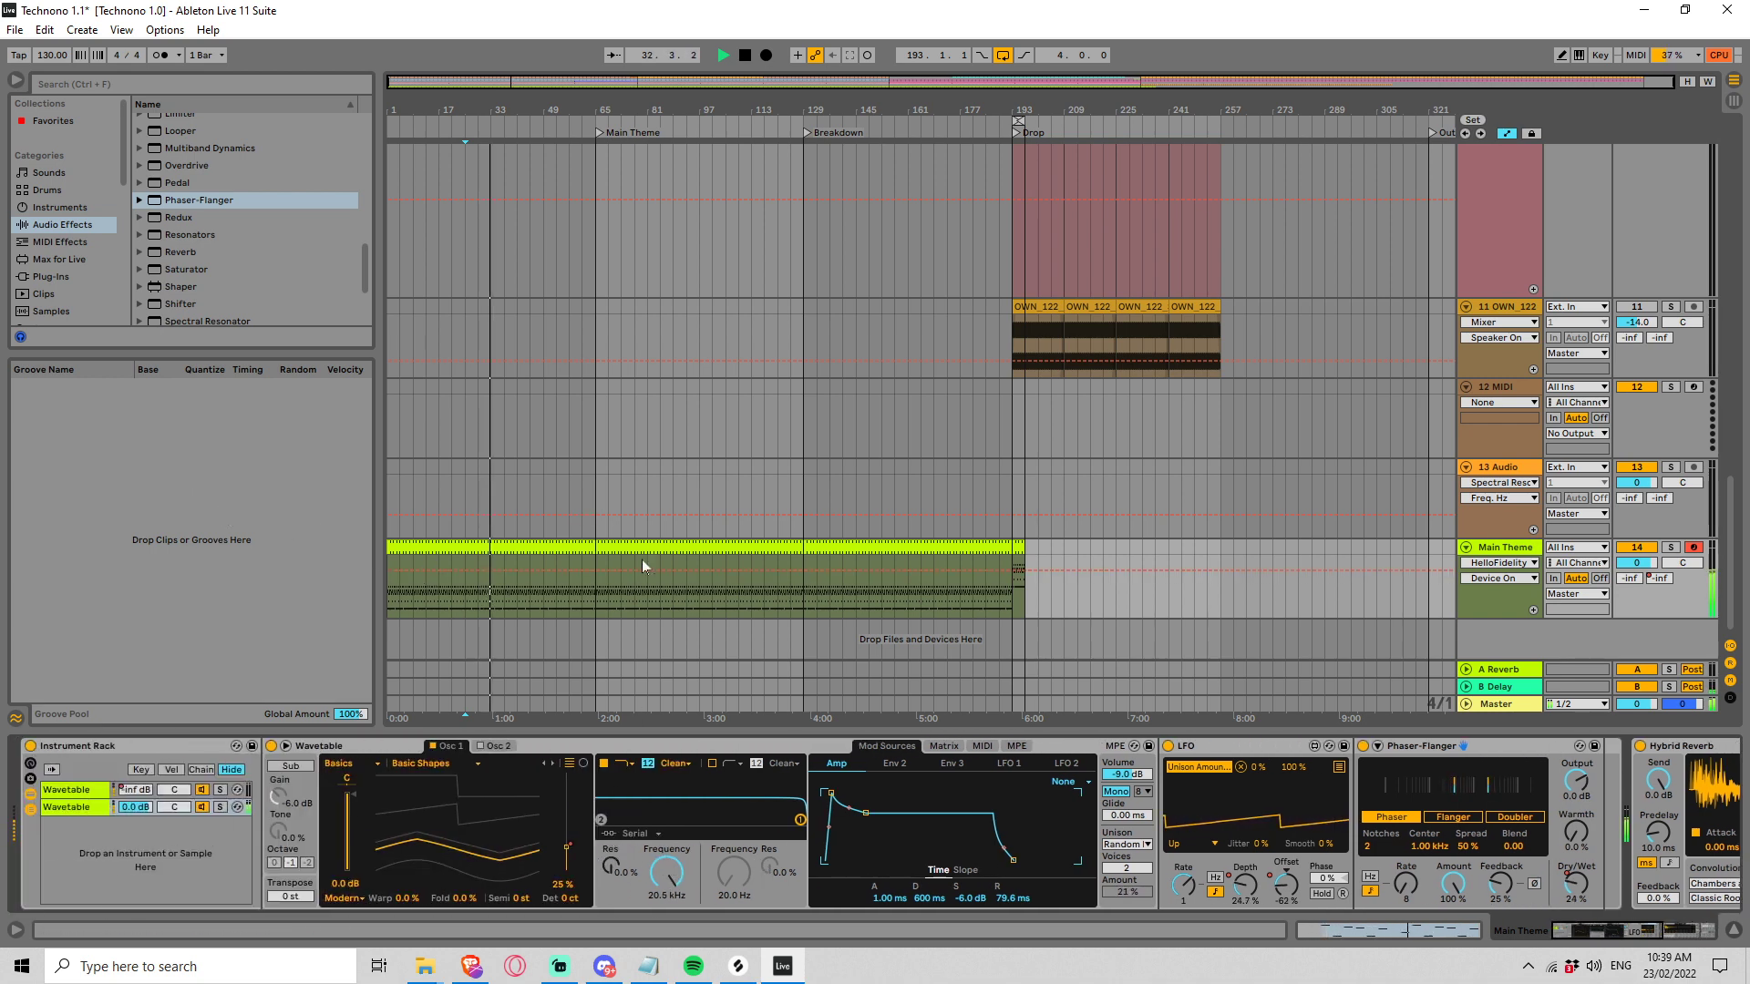
Audition Main Theme by playing from bar 65, then stop
key("space")
left_click(595, 601)
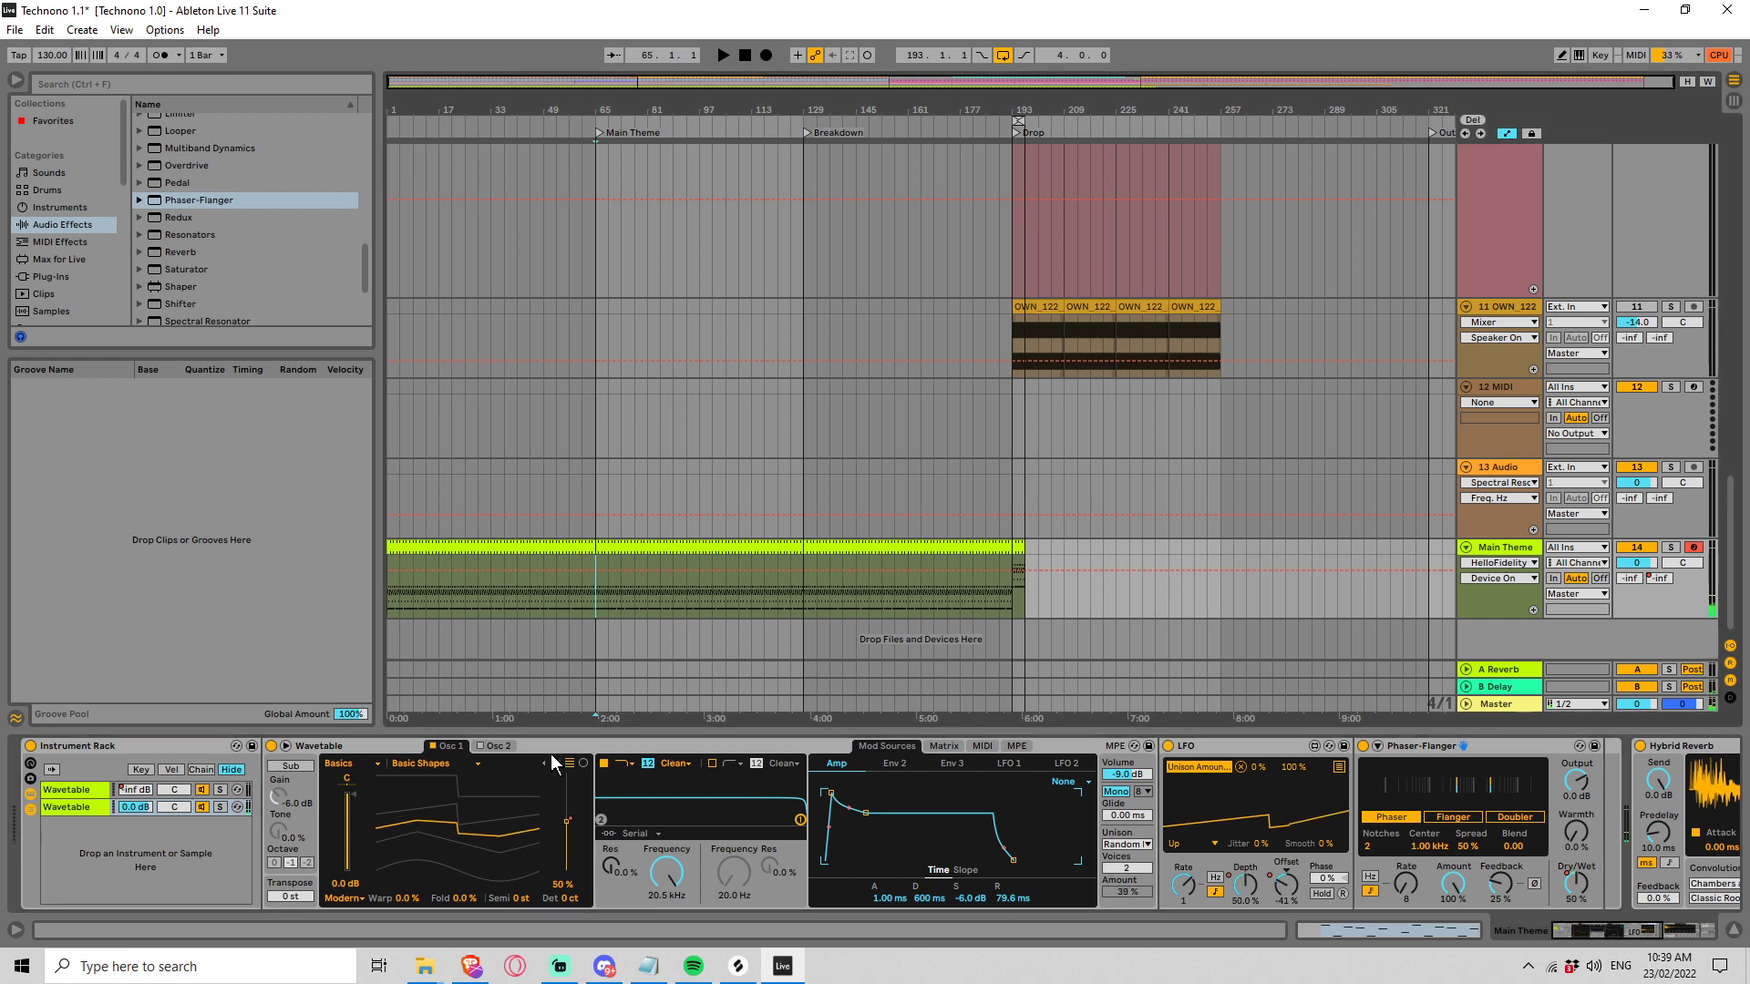
key("space")
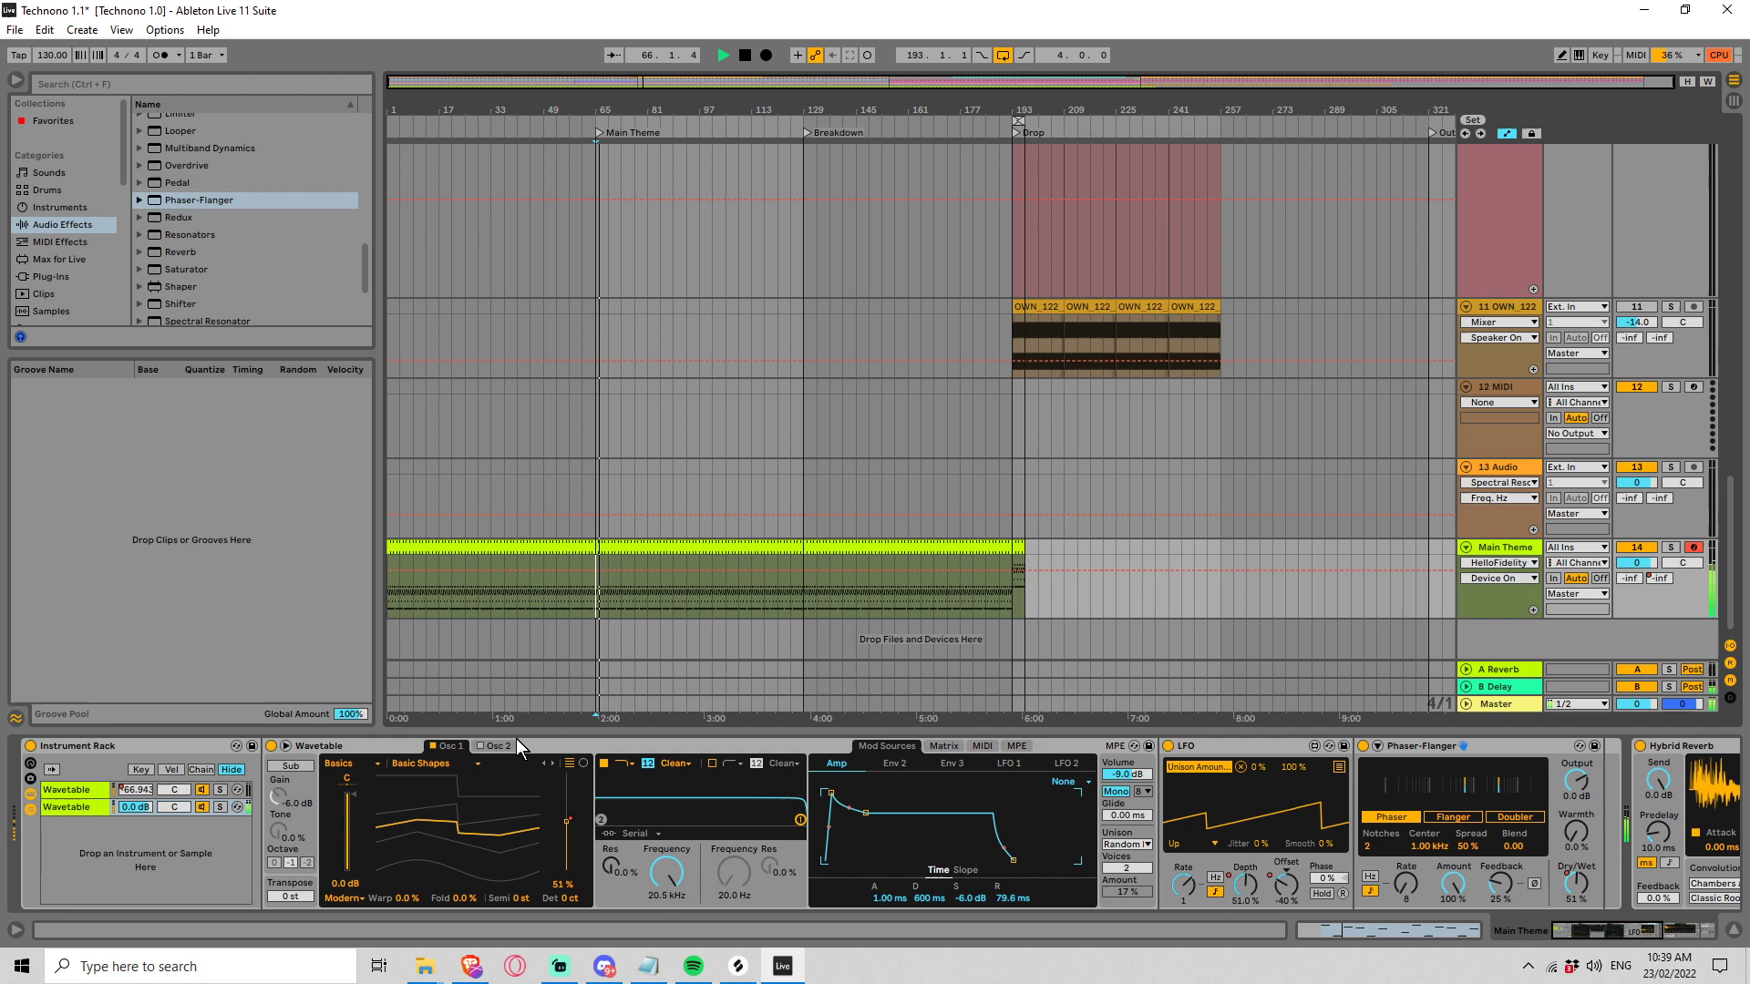
key("space")
Switch on Wavetable Osc 2, tune it up 12 semitones, and raise its wavetable position
left_click(478, 746)
left_click(495, 749)
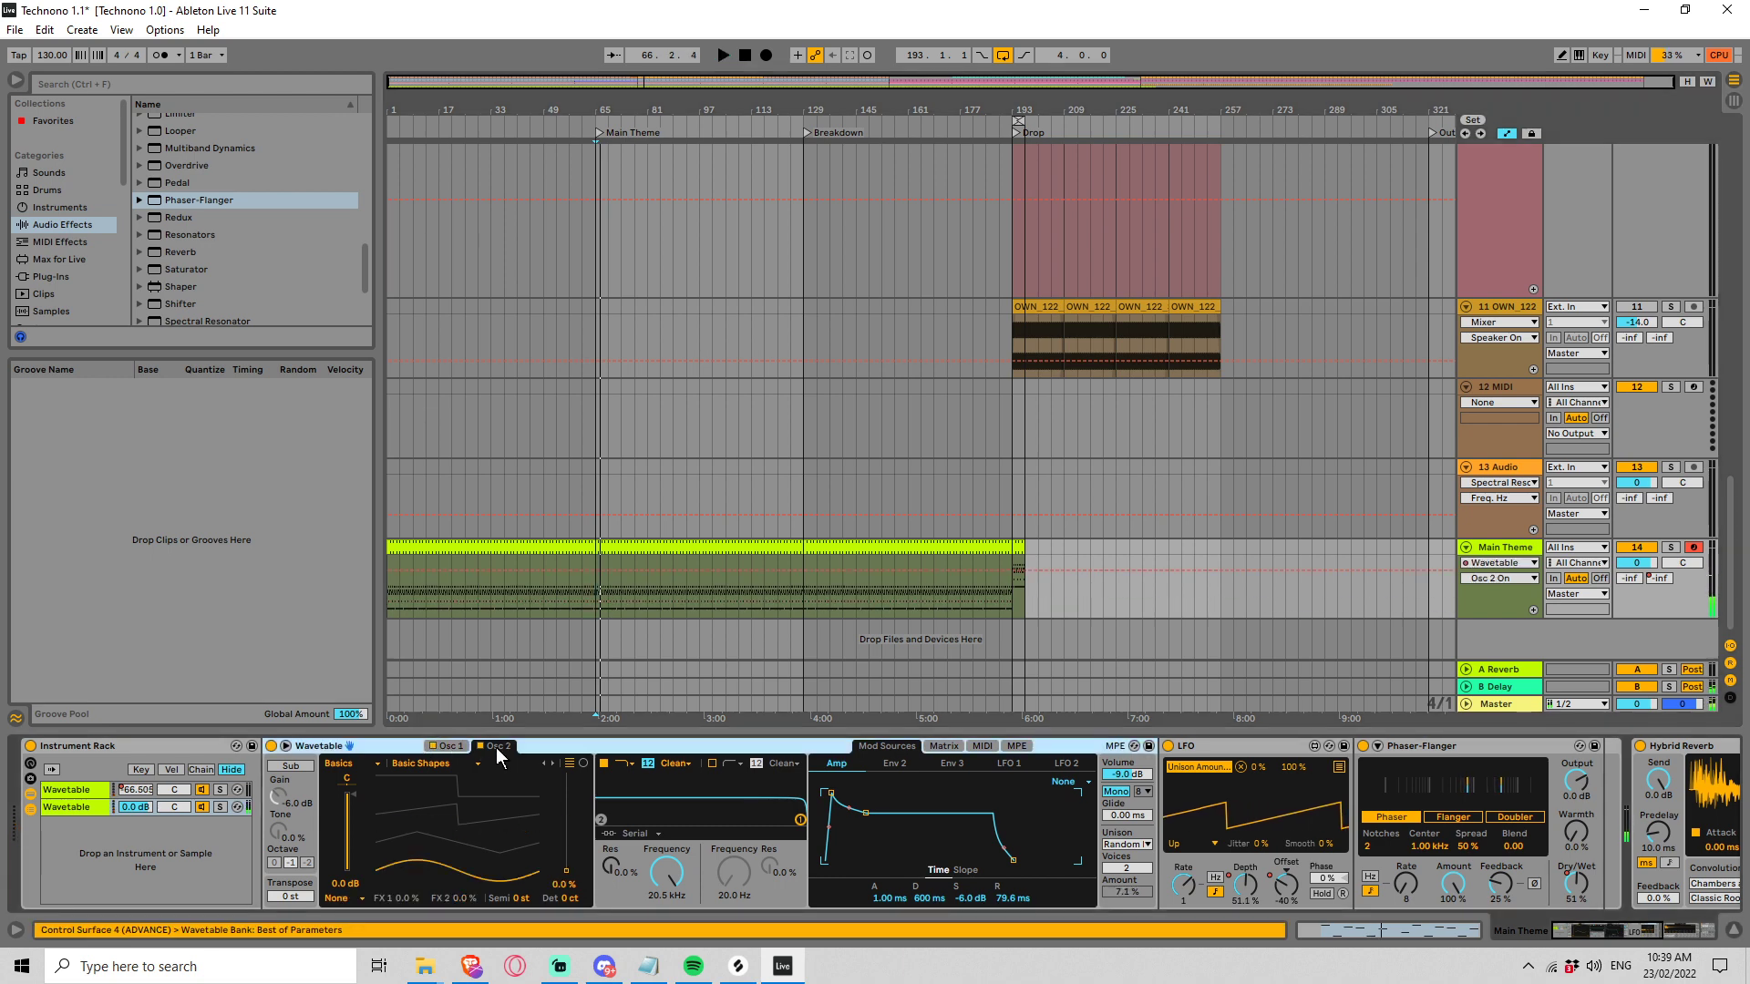
key("space")
left_click(529, 898)
type("12")
key("Return")
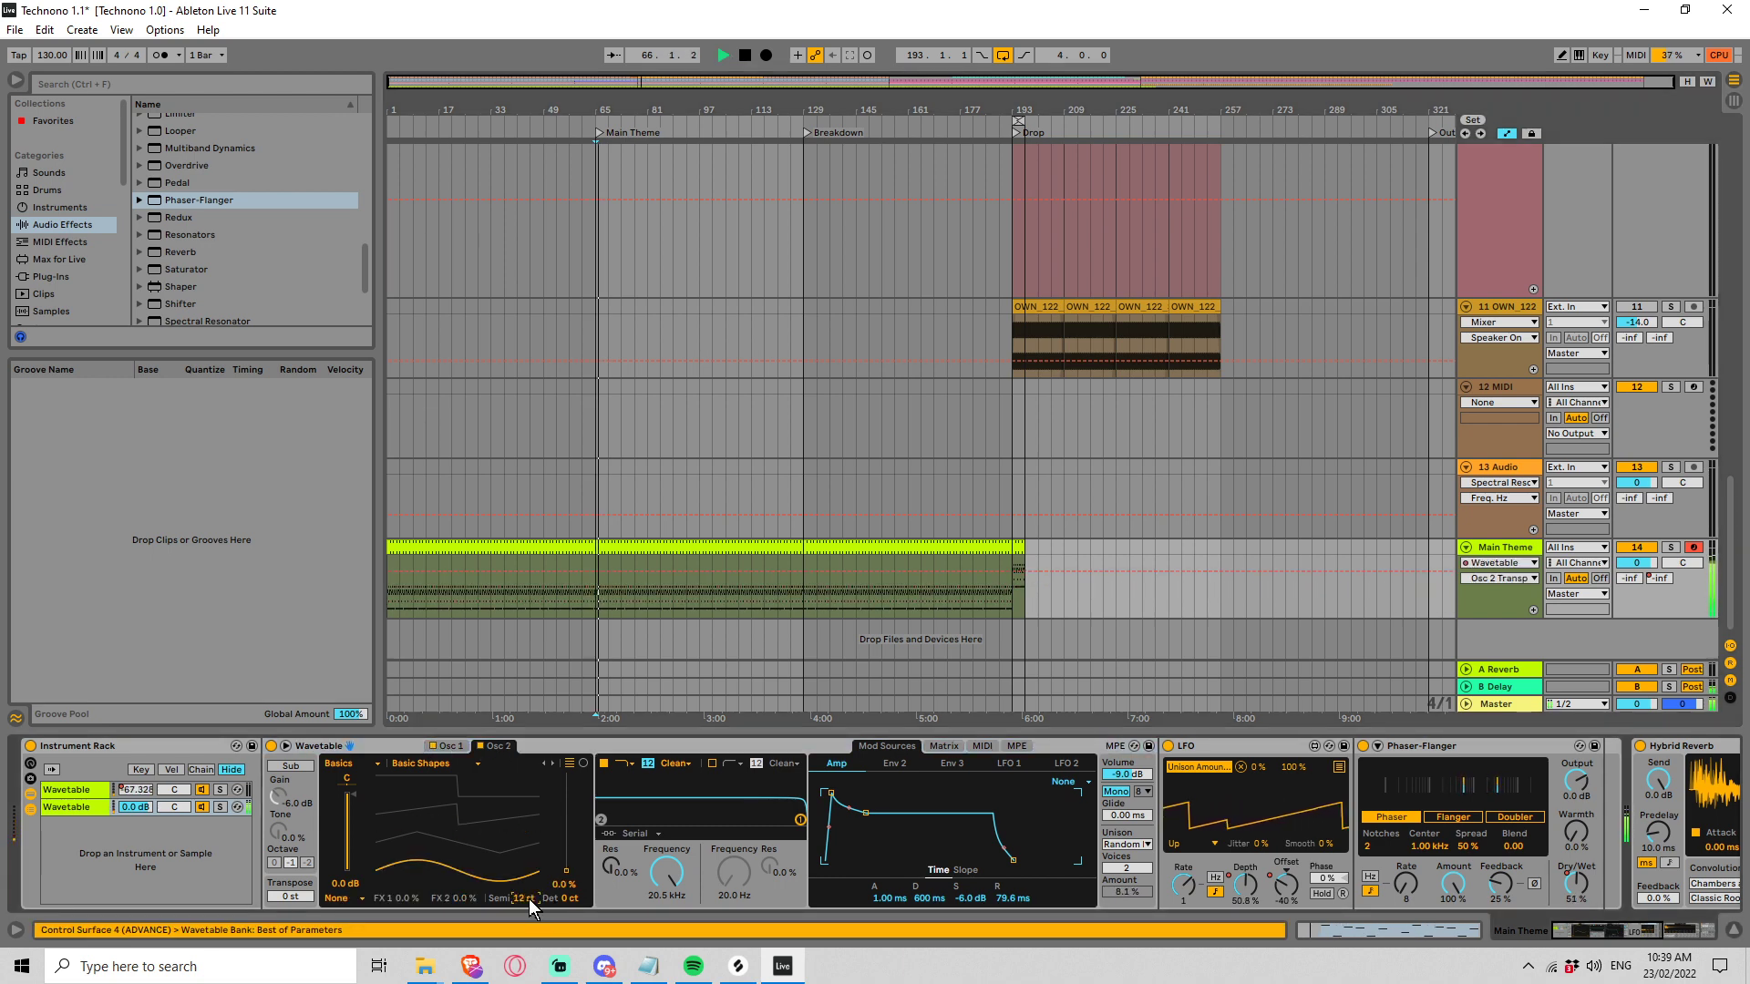
mouse_move(557, 829)
left_mouse_down()
mouse_move(558, 758)
mouse_move(558, 799)
left_mouse_up()
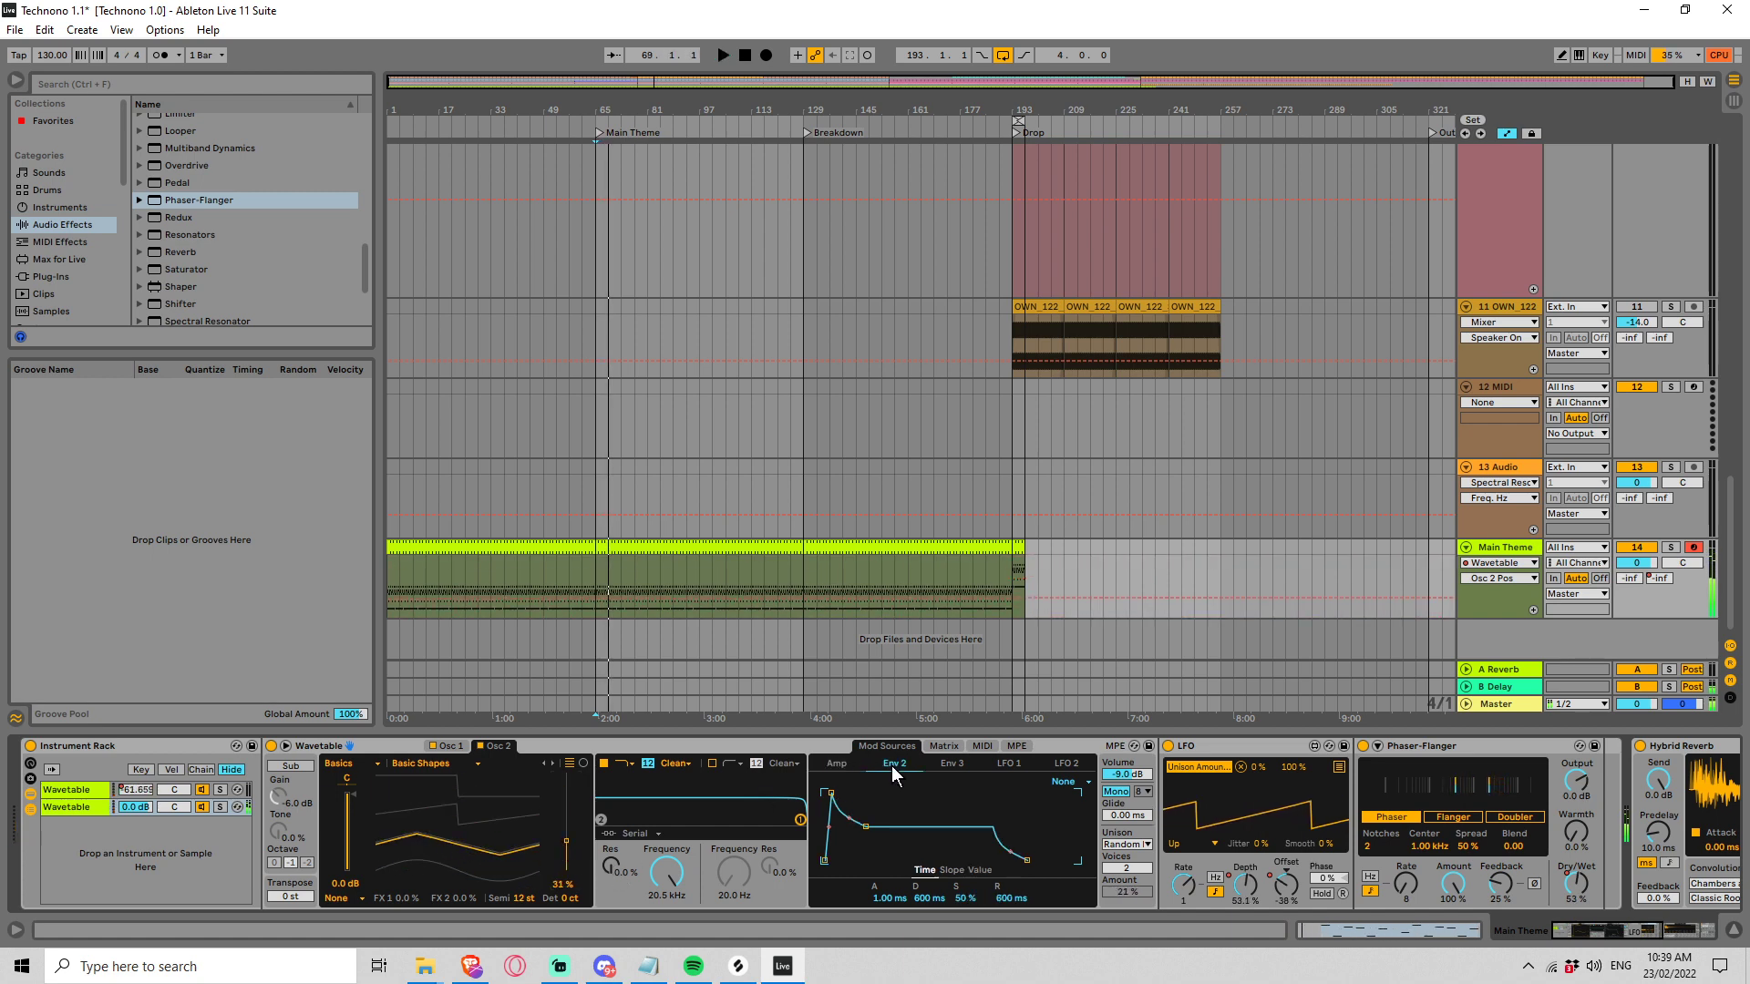
Route Env 2 to Osc 2 gain in the Matrix and sweep Osc 2 position to 48%
left_click(943, 745)
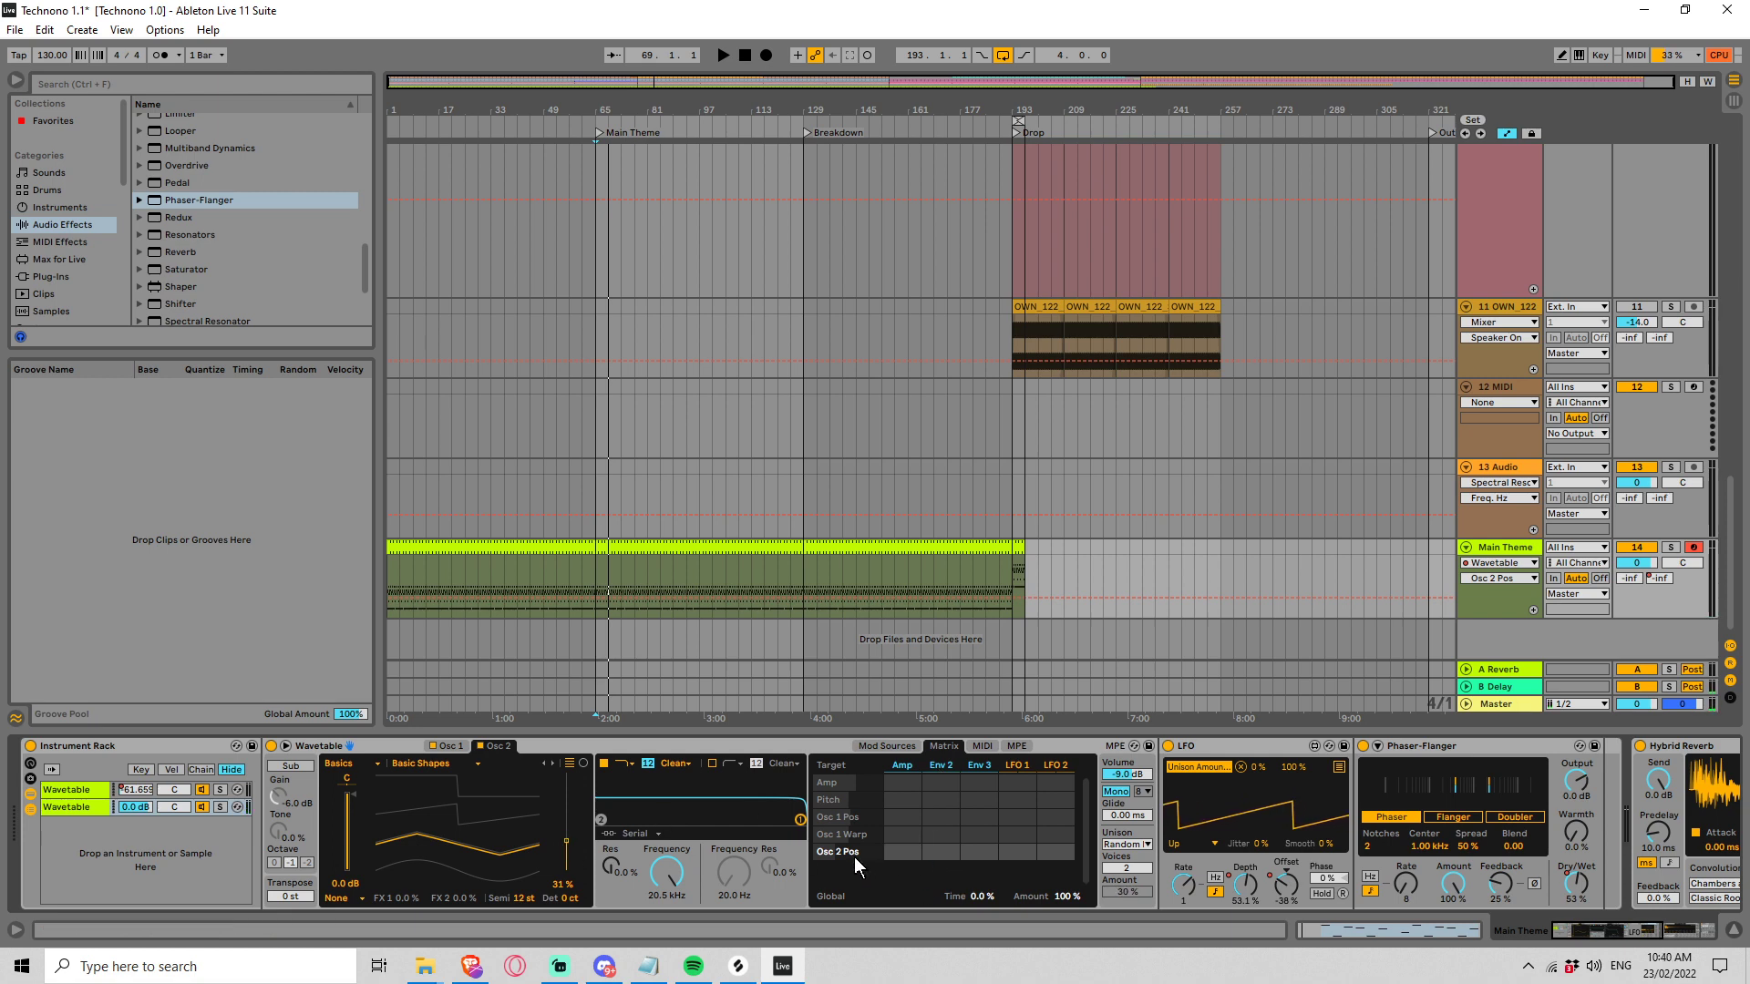
left_click(333, 805)
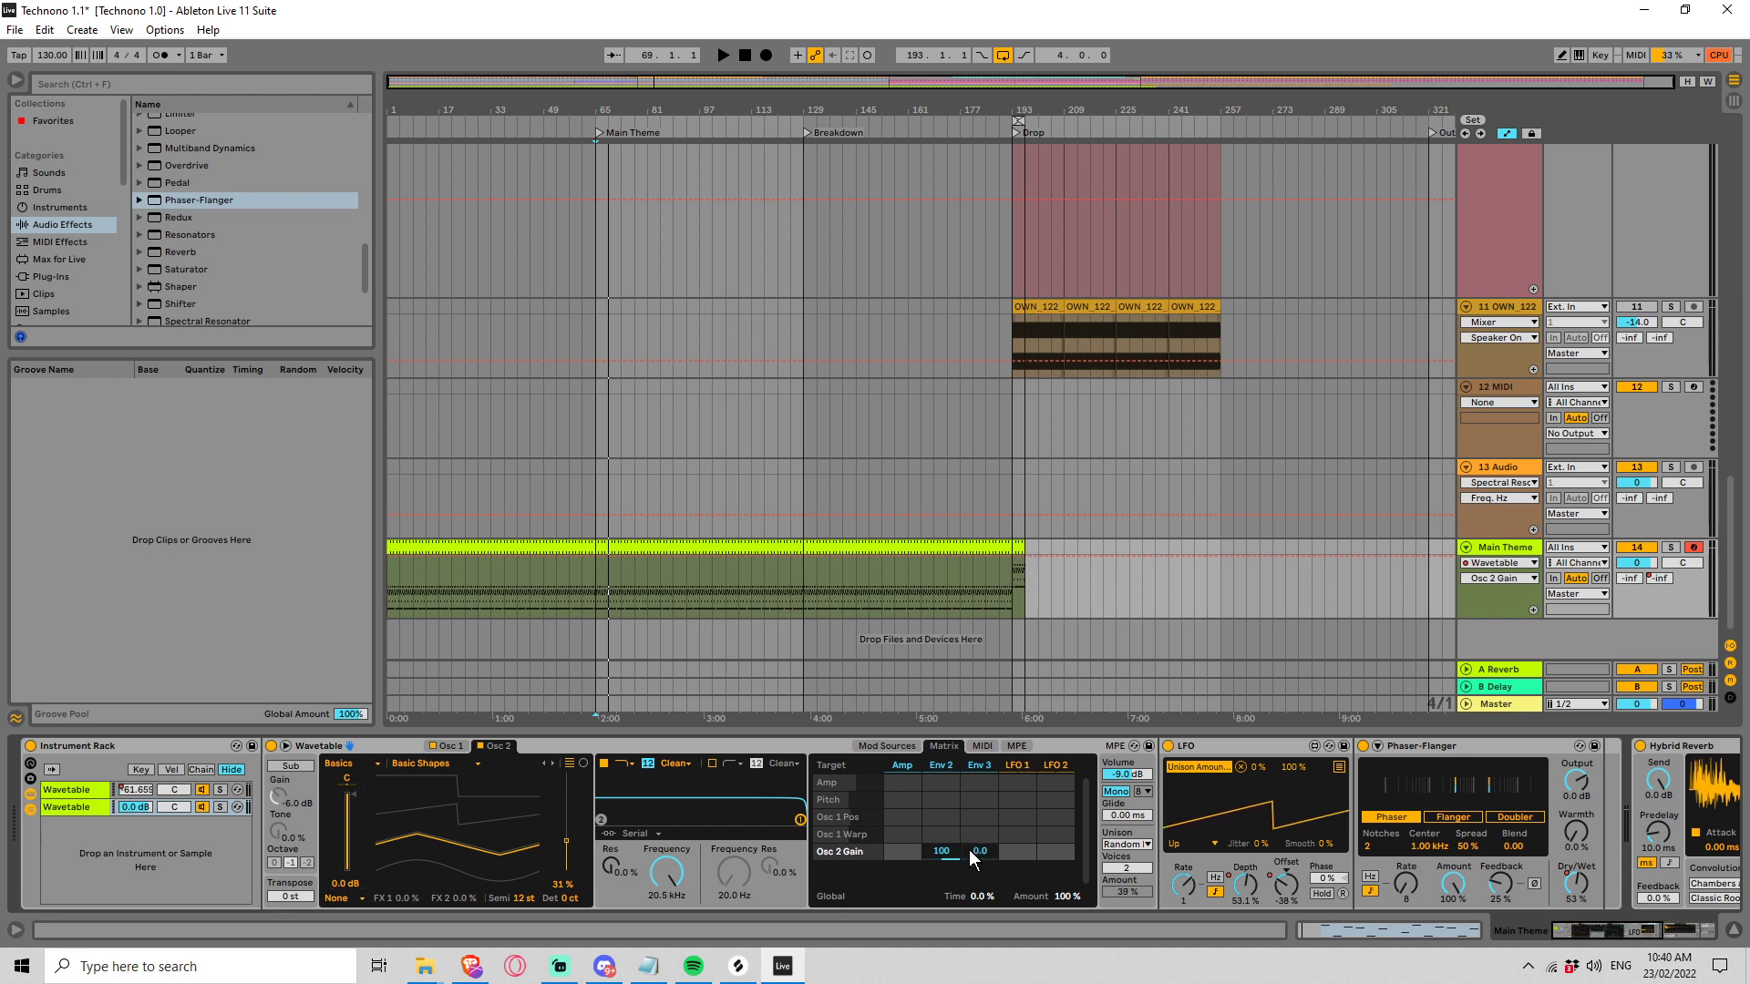
key("space")
left_click(941, 765)
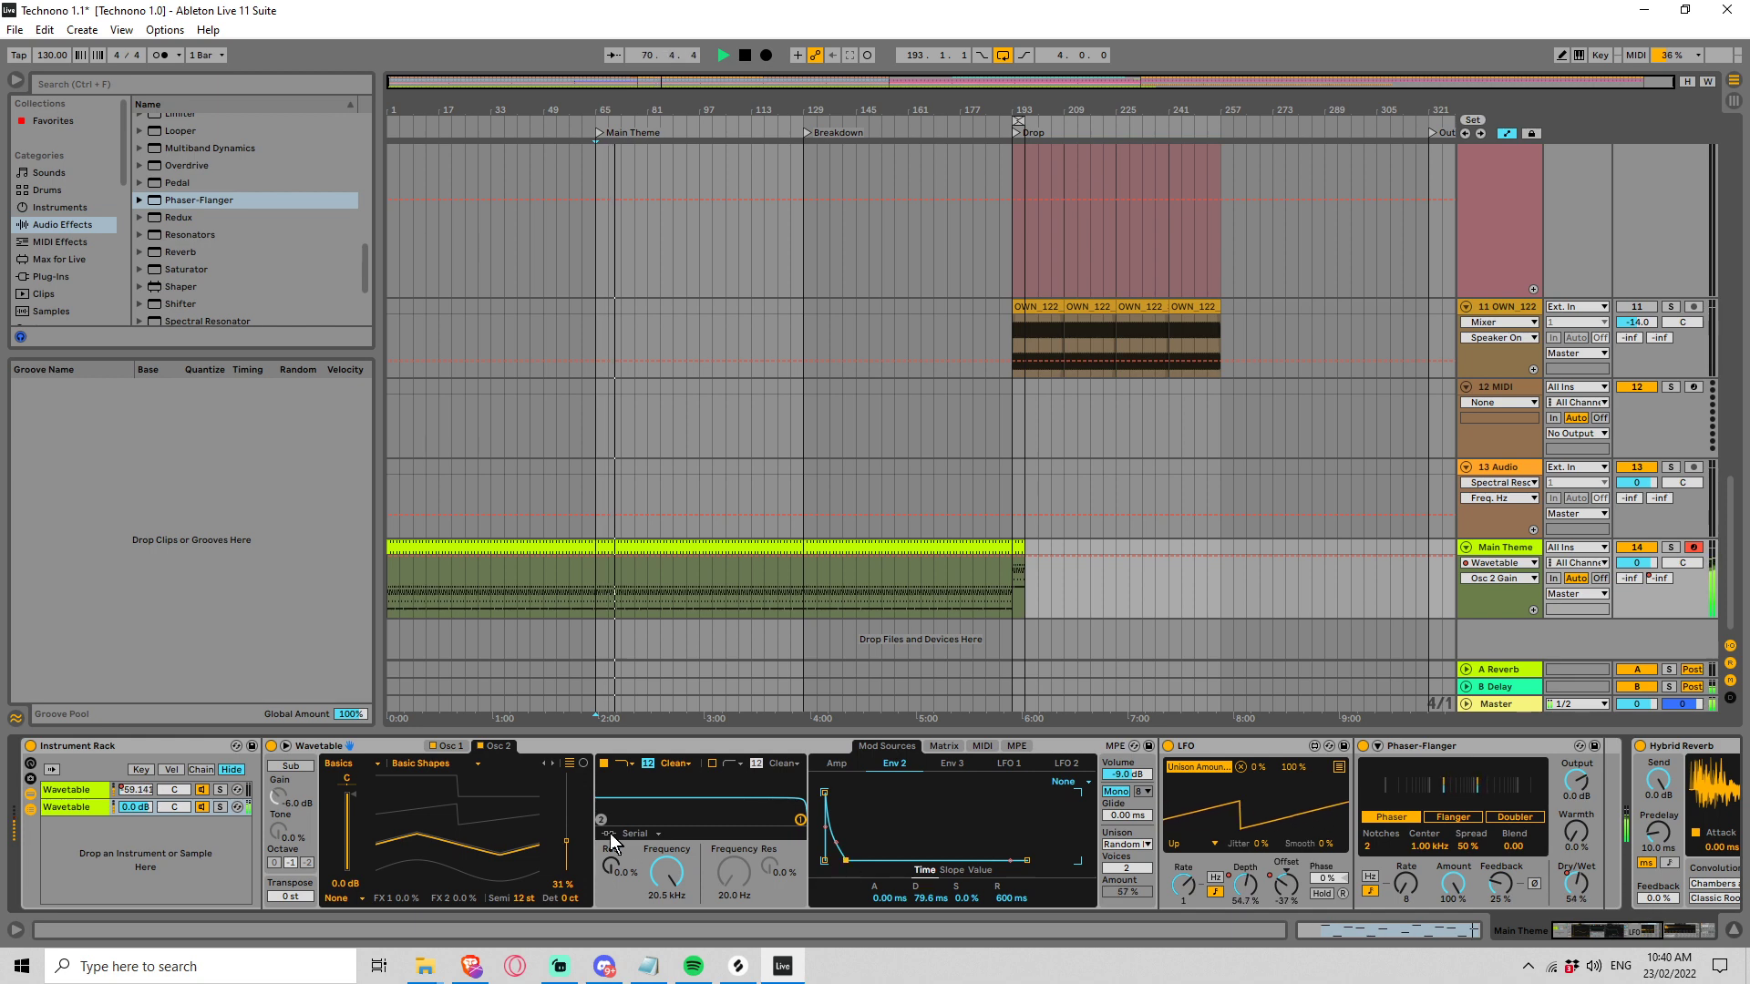
left_click_drag(566, 841, 566, 824)
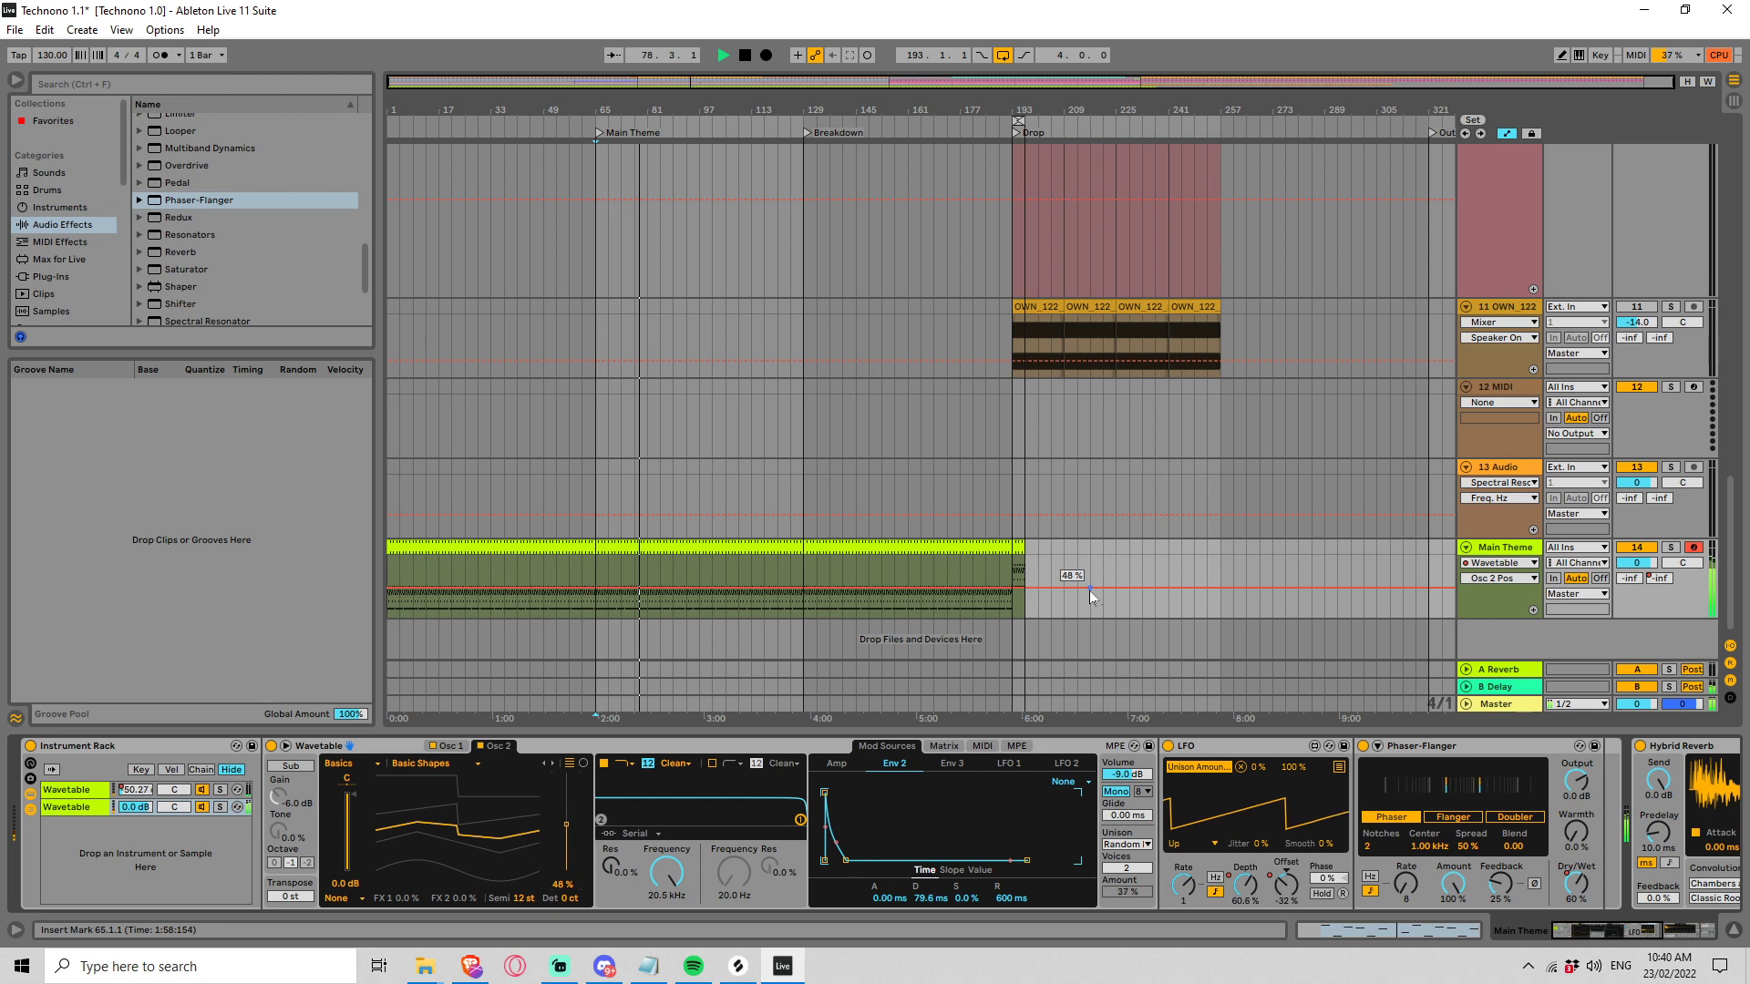
Automate Filter 1 Freq from bar 65, drawing it down from 20.5 kHz to about 195 Hz
left_click(666, 873)
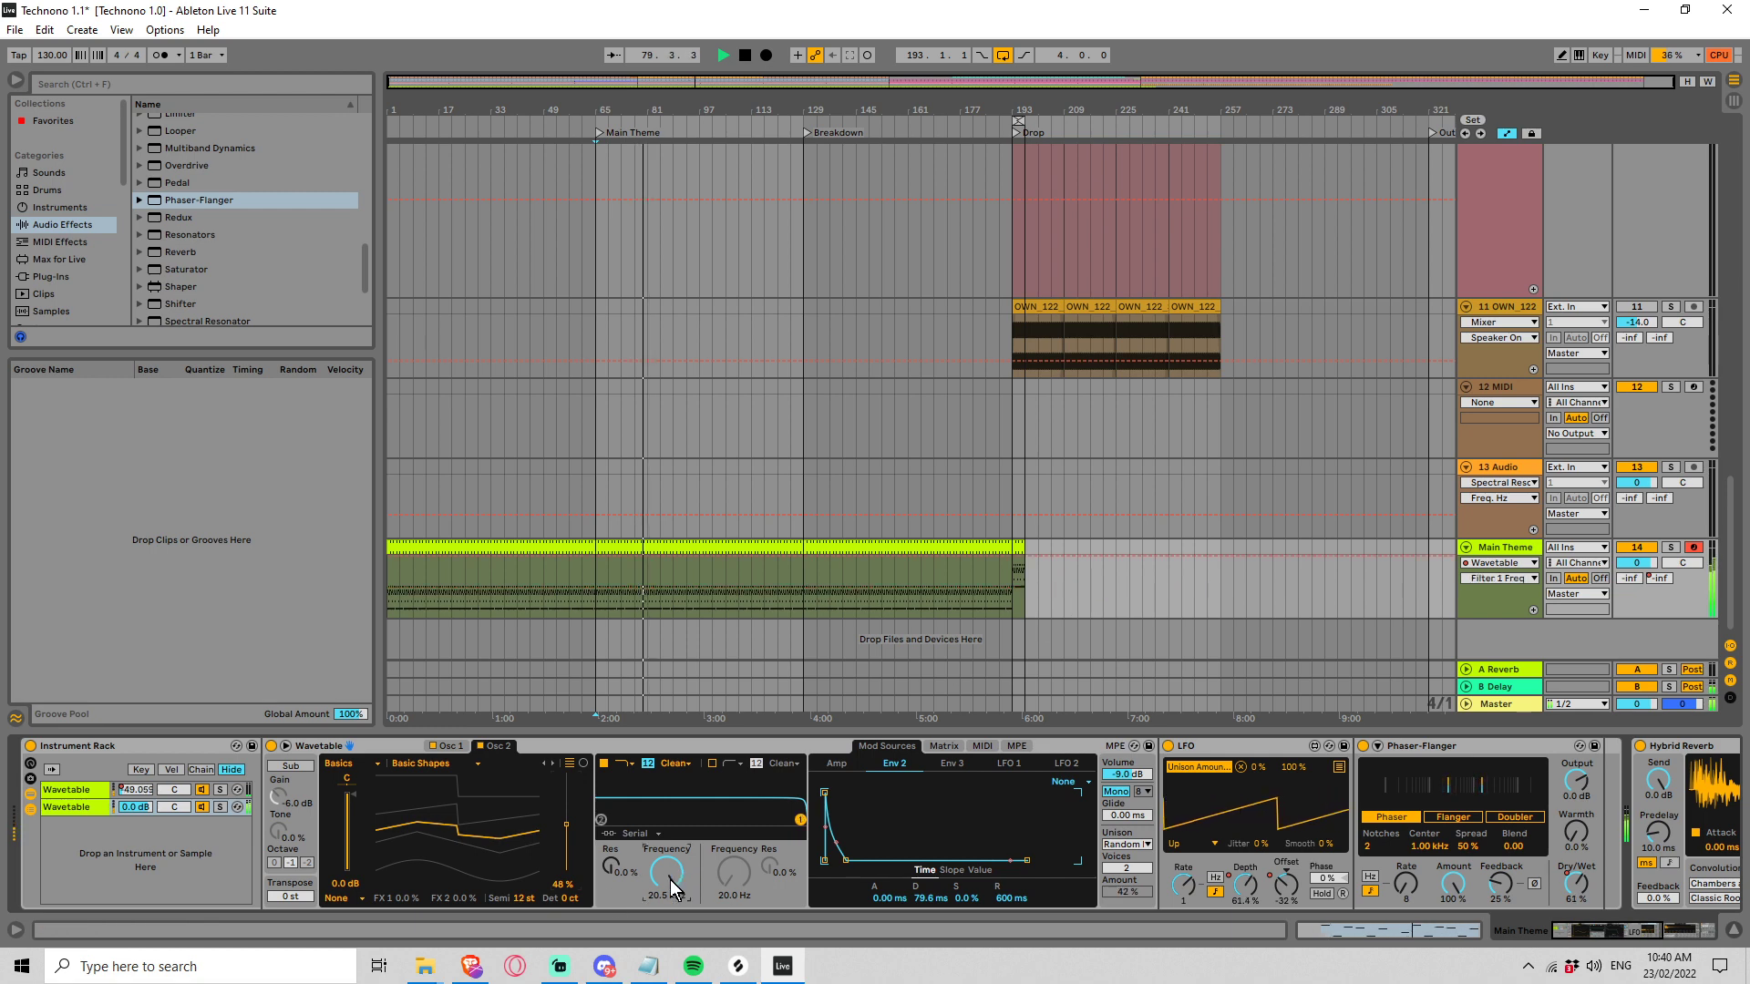
left_click(598, 556)
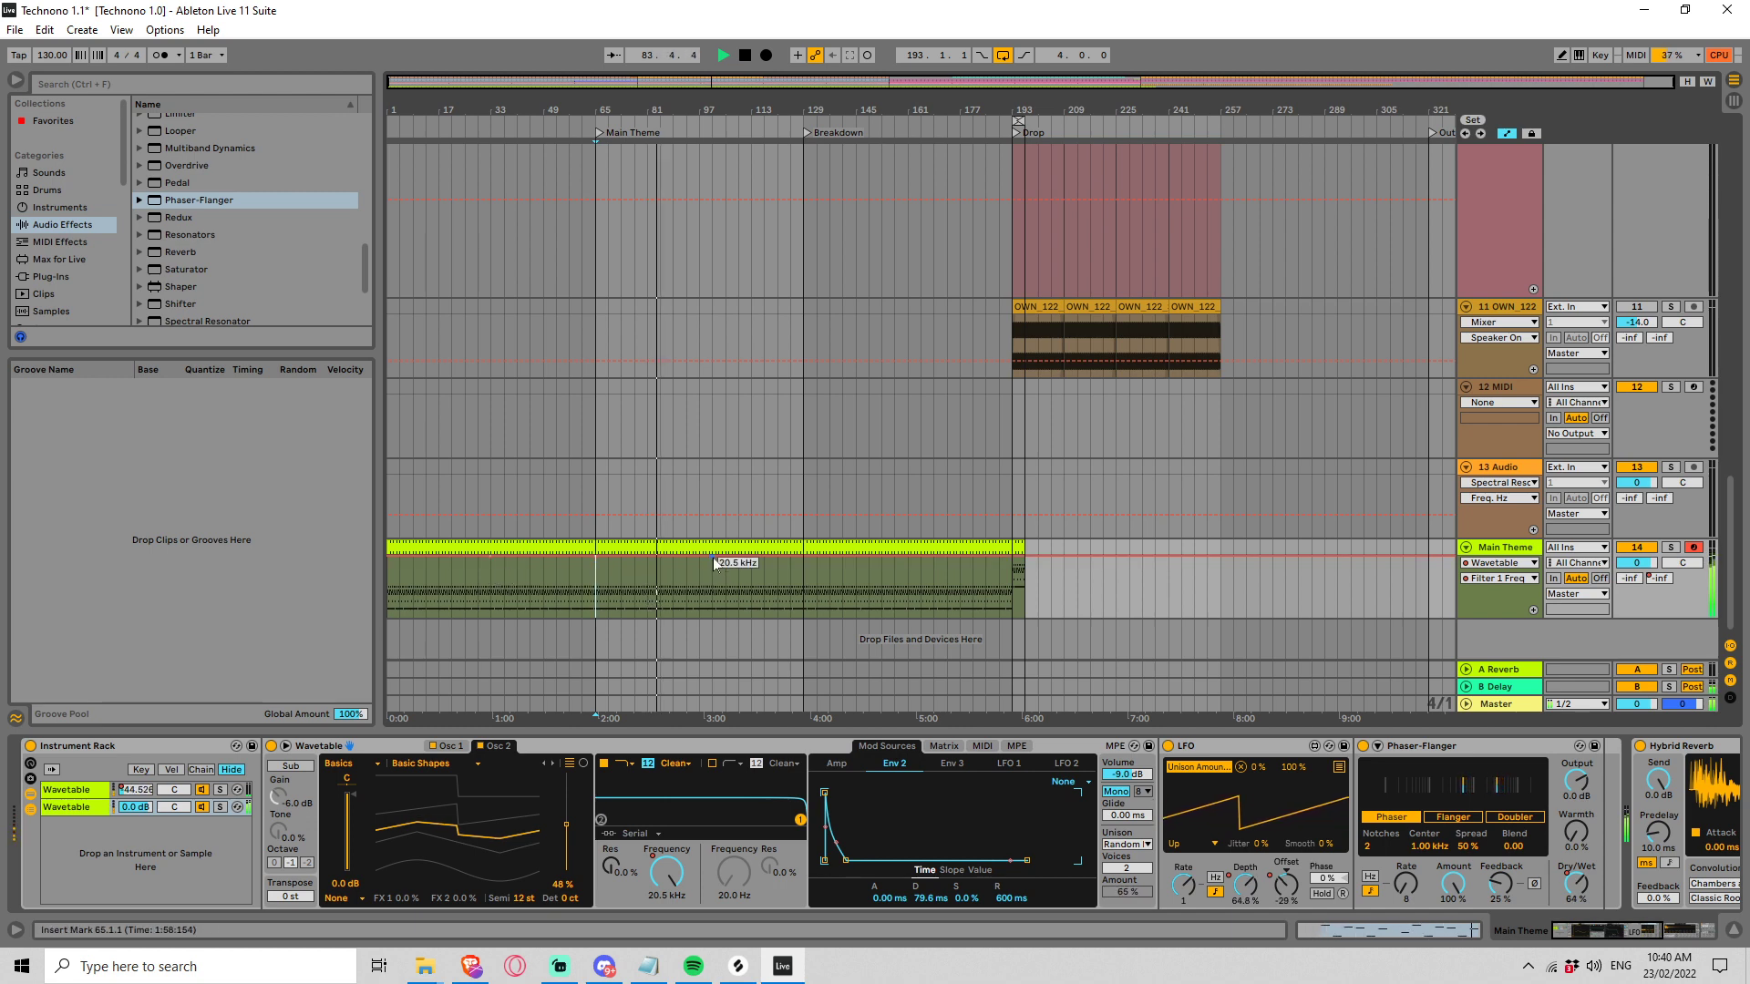
left_click_drag(595, 556, 712, 616)
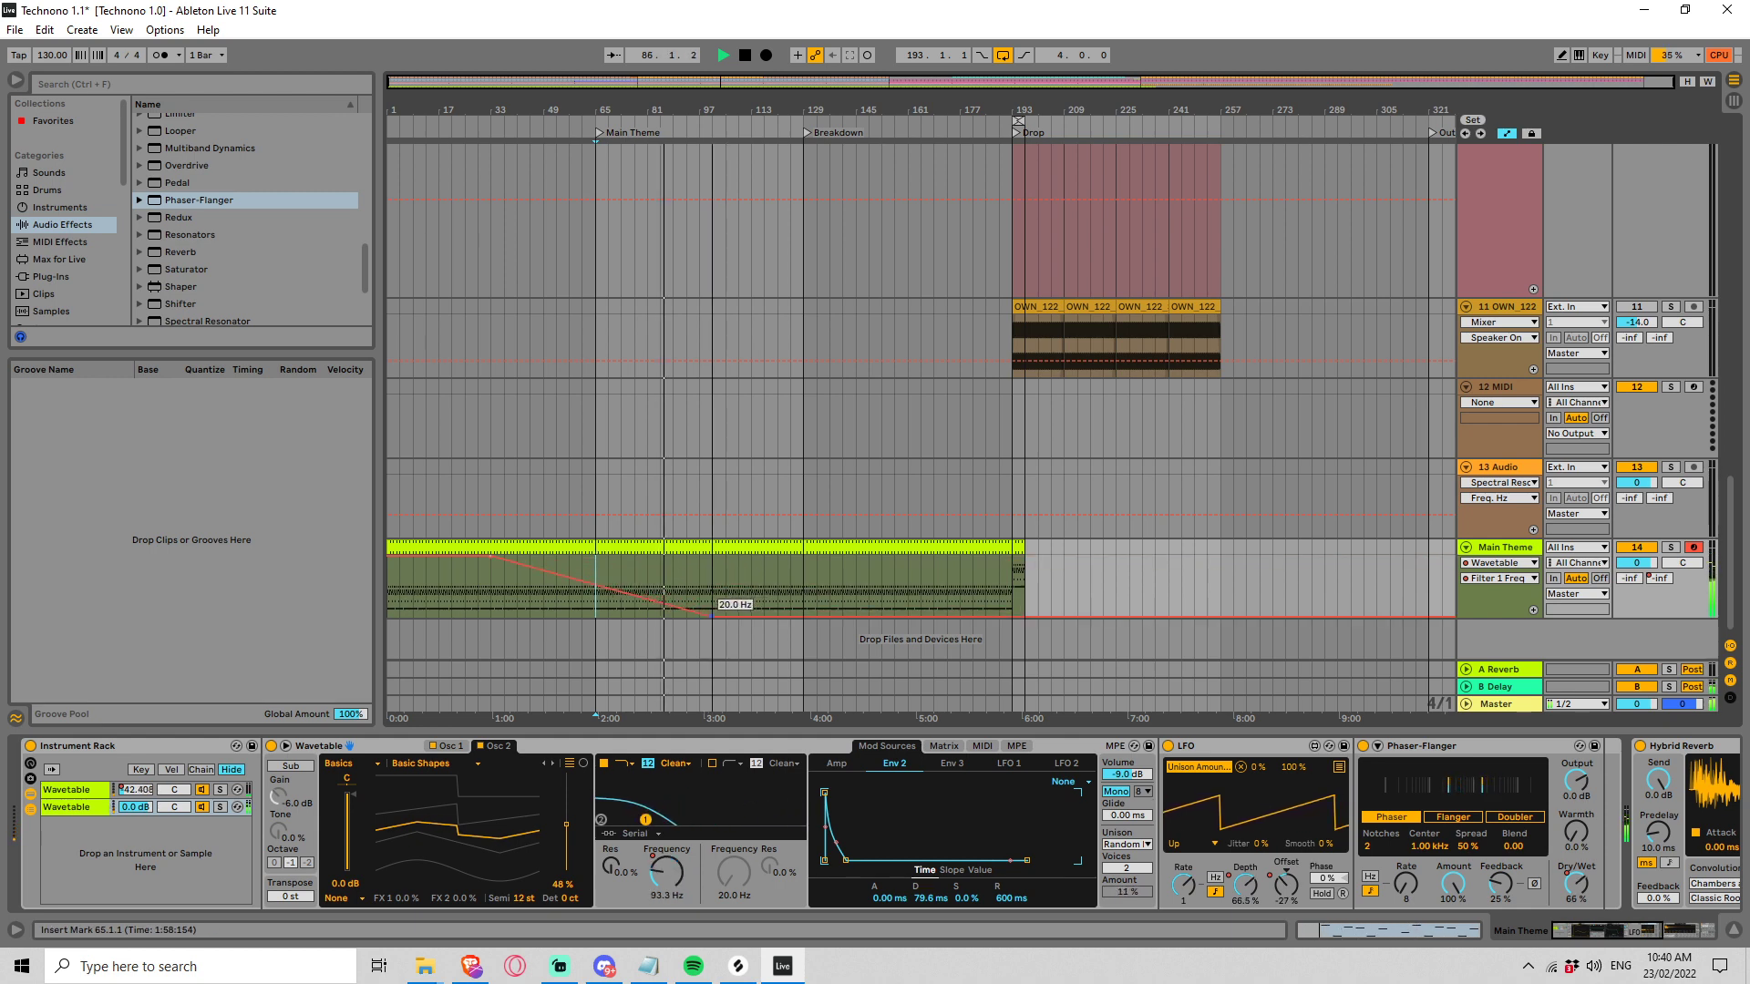
Route Env 3 to Filter 1 Freq in the Matrix and inspect Env 3's slope and level values
left_click(936, 746)
left_click_drag(978, 870, 965, 860)
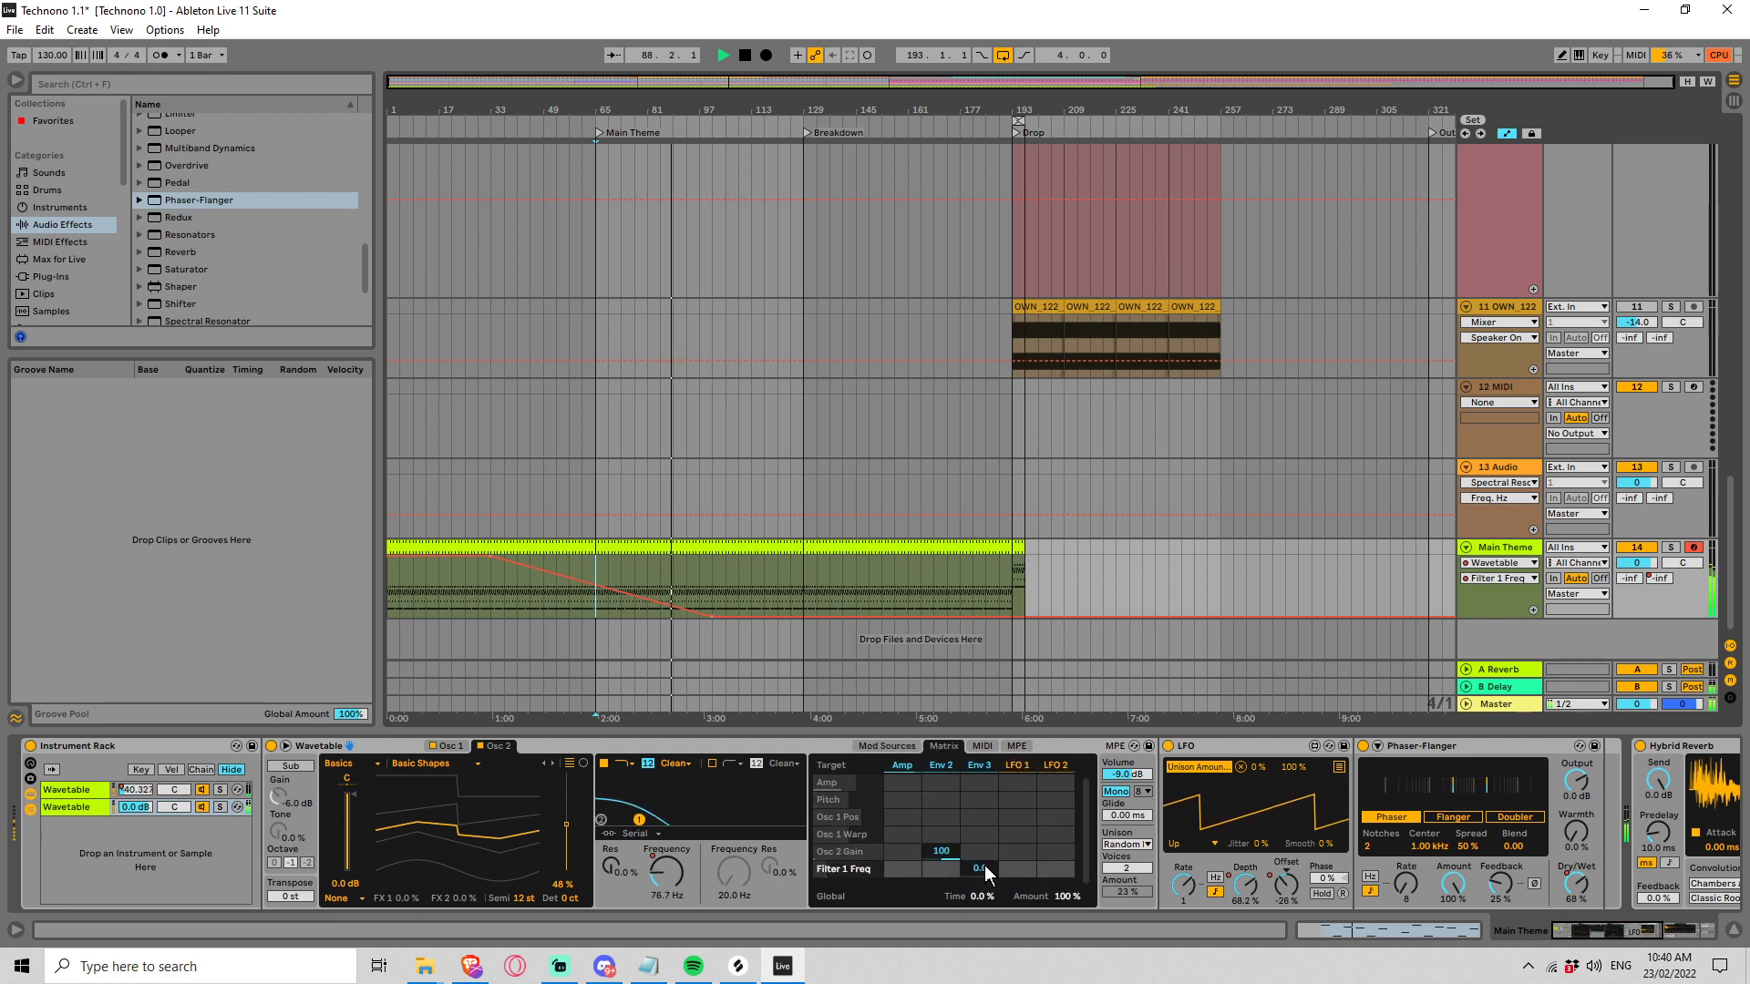
left_click(981, 766)
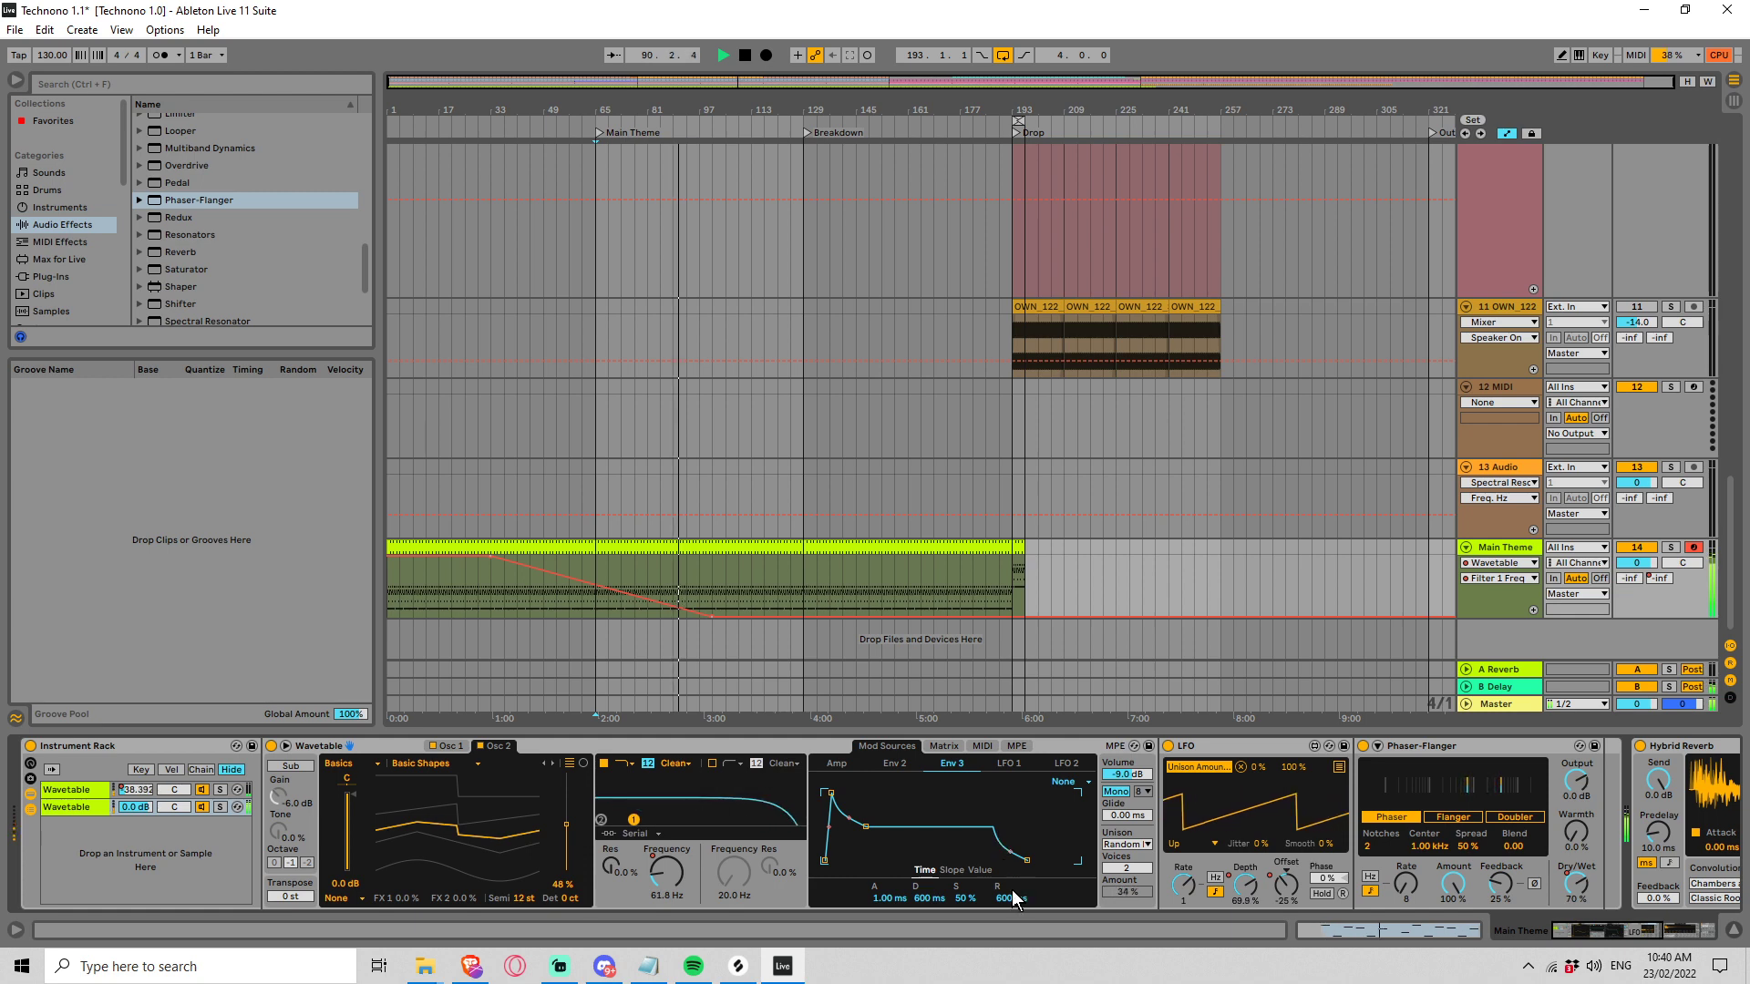
left_click(952, 870)
left_click(984, 871)
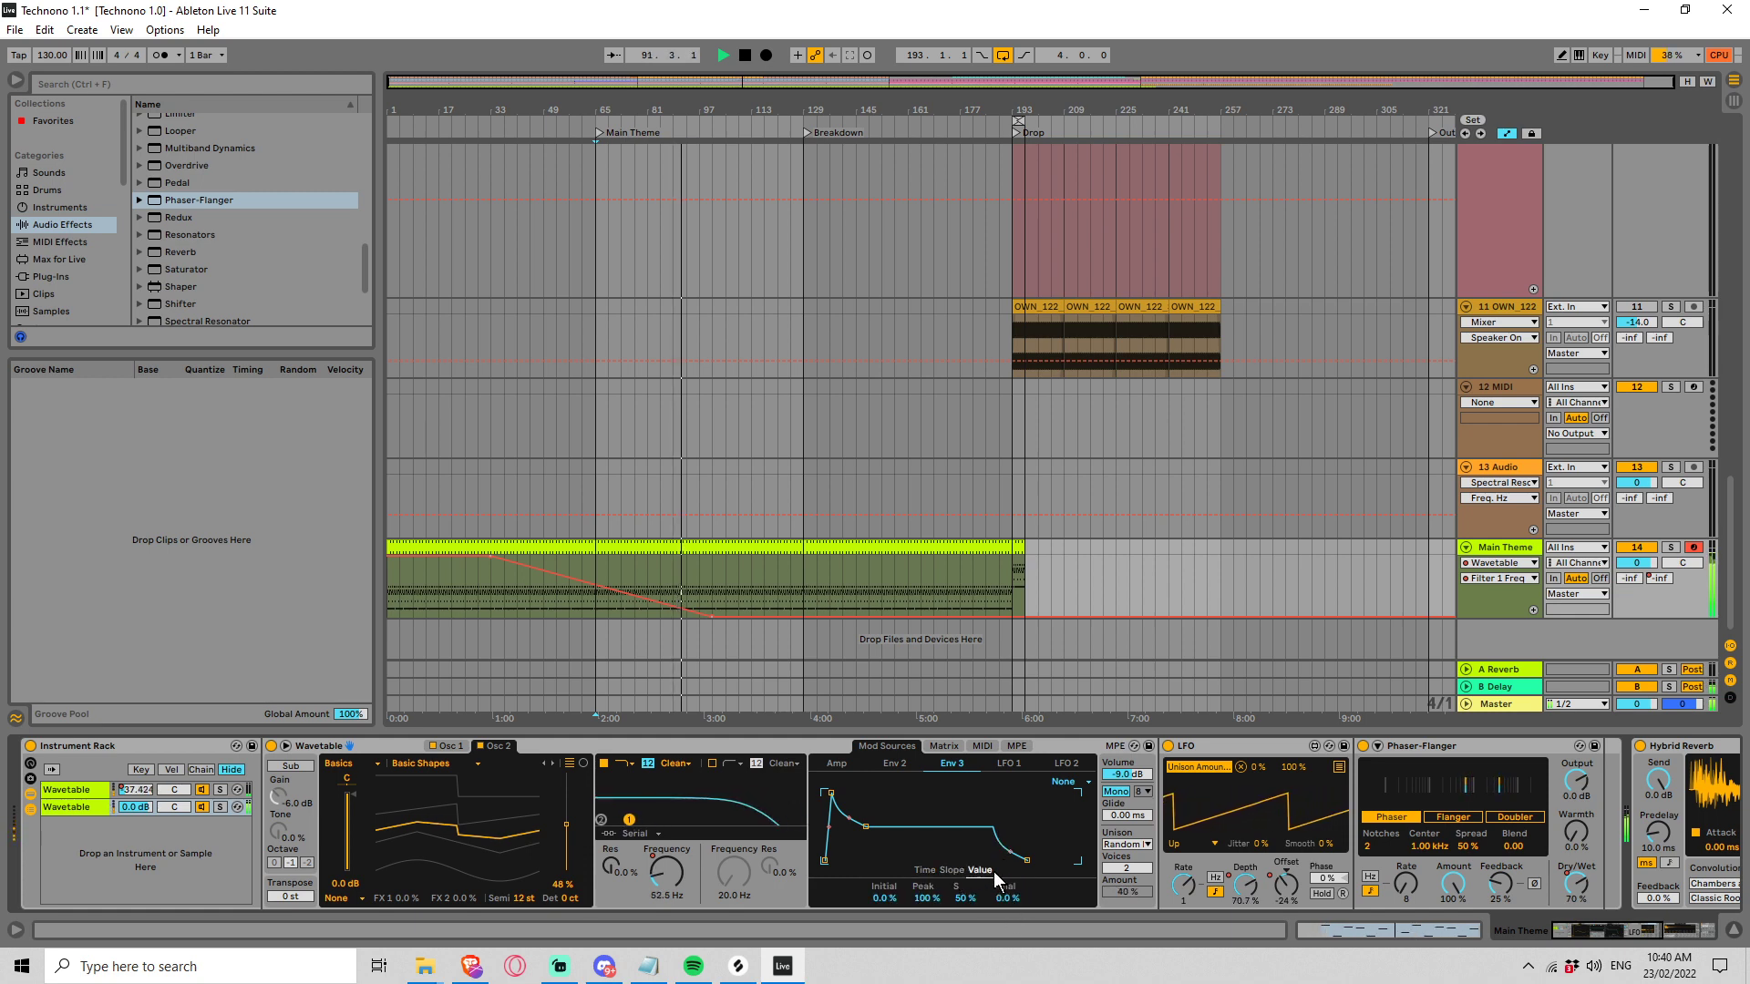
left_click(931, 899)
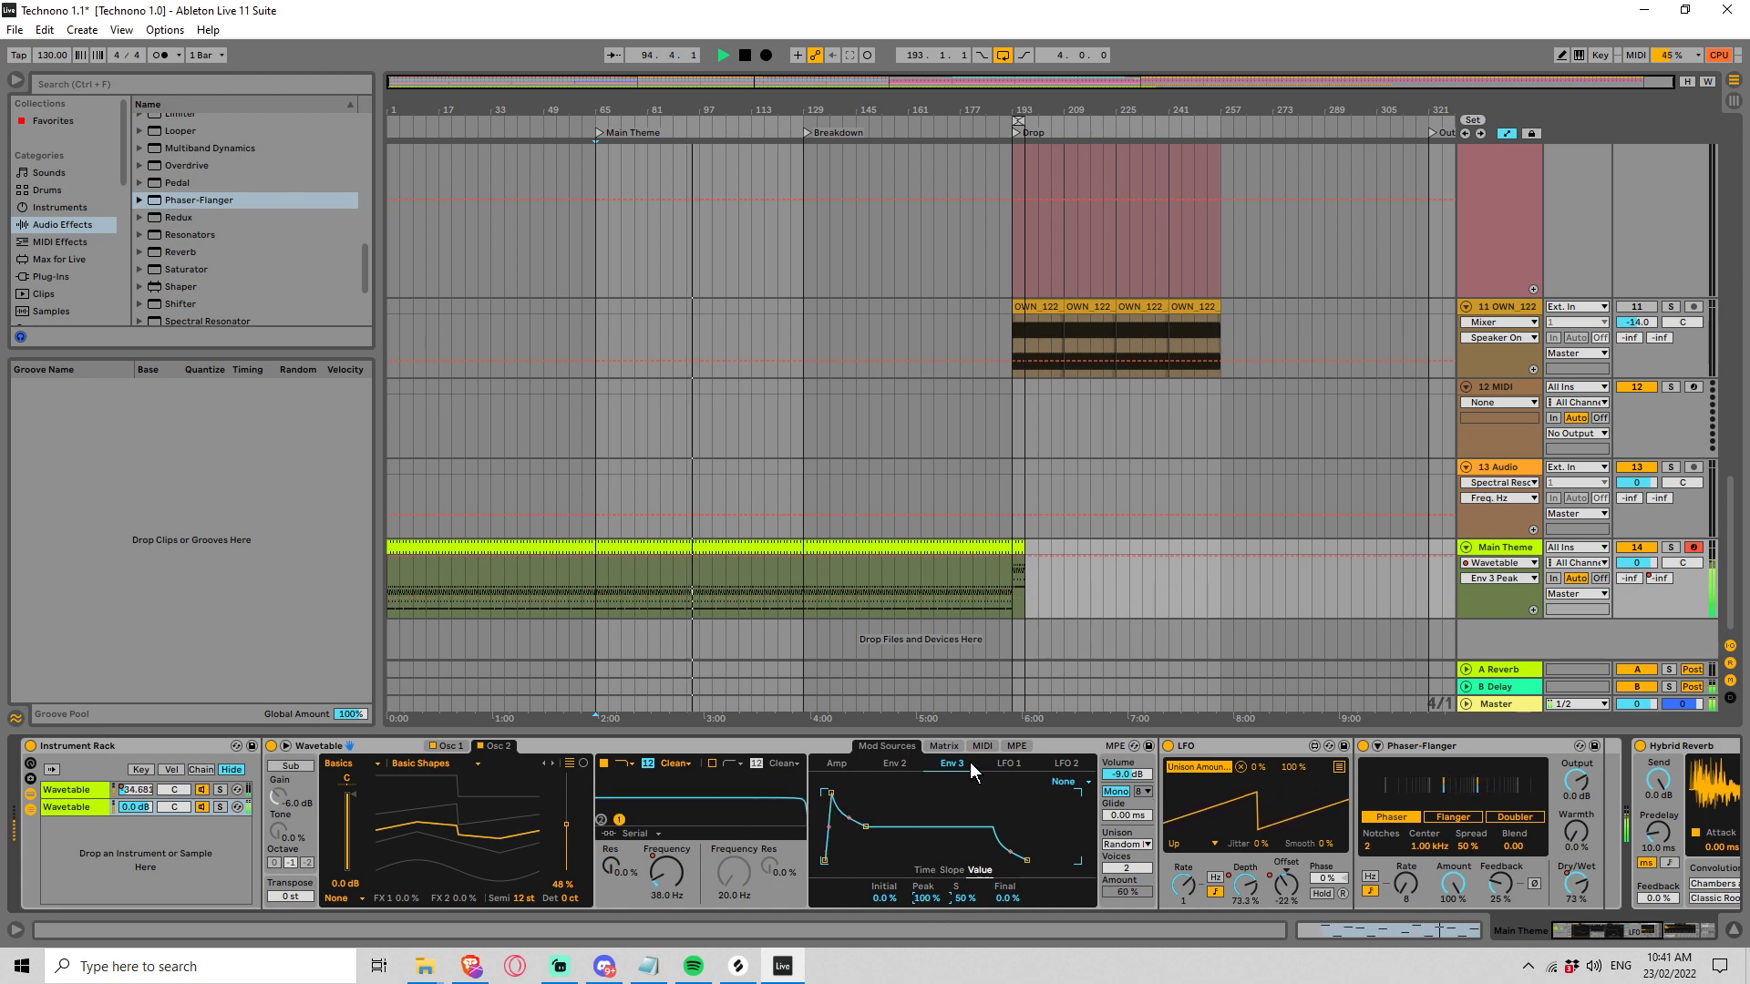
Set Env 3's Filter 1 Freq amount to 95 and its sustain to 100%, then restart playback
left_click(945, 746)
left_click(843, 860)
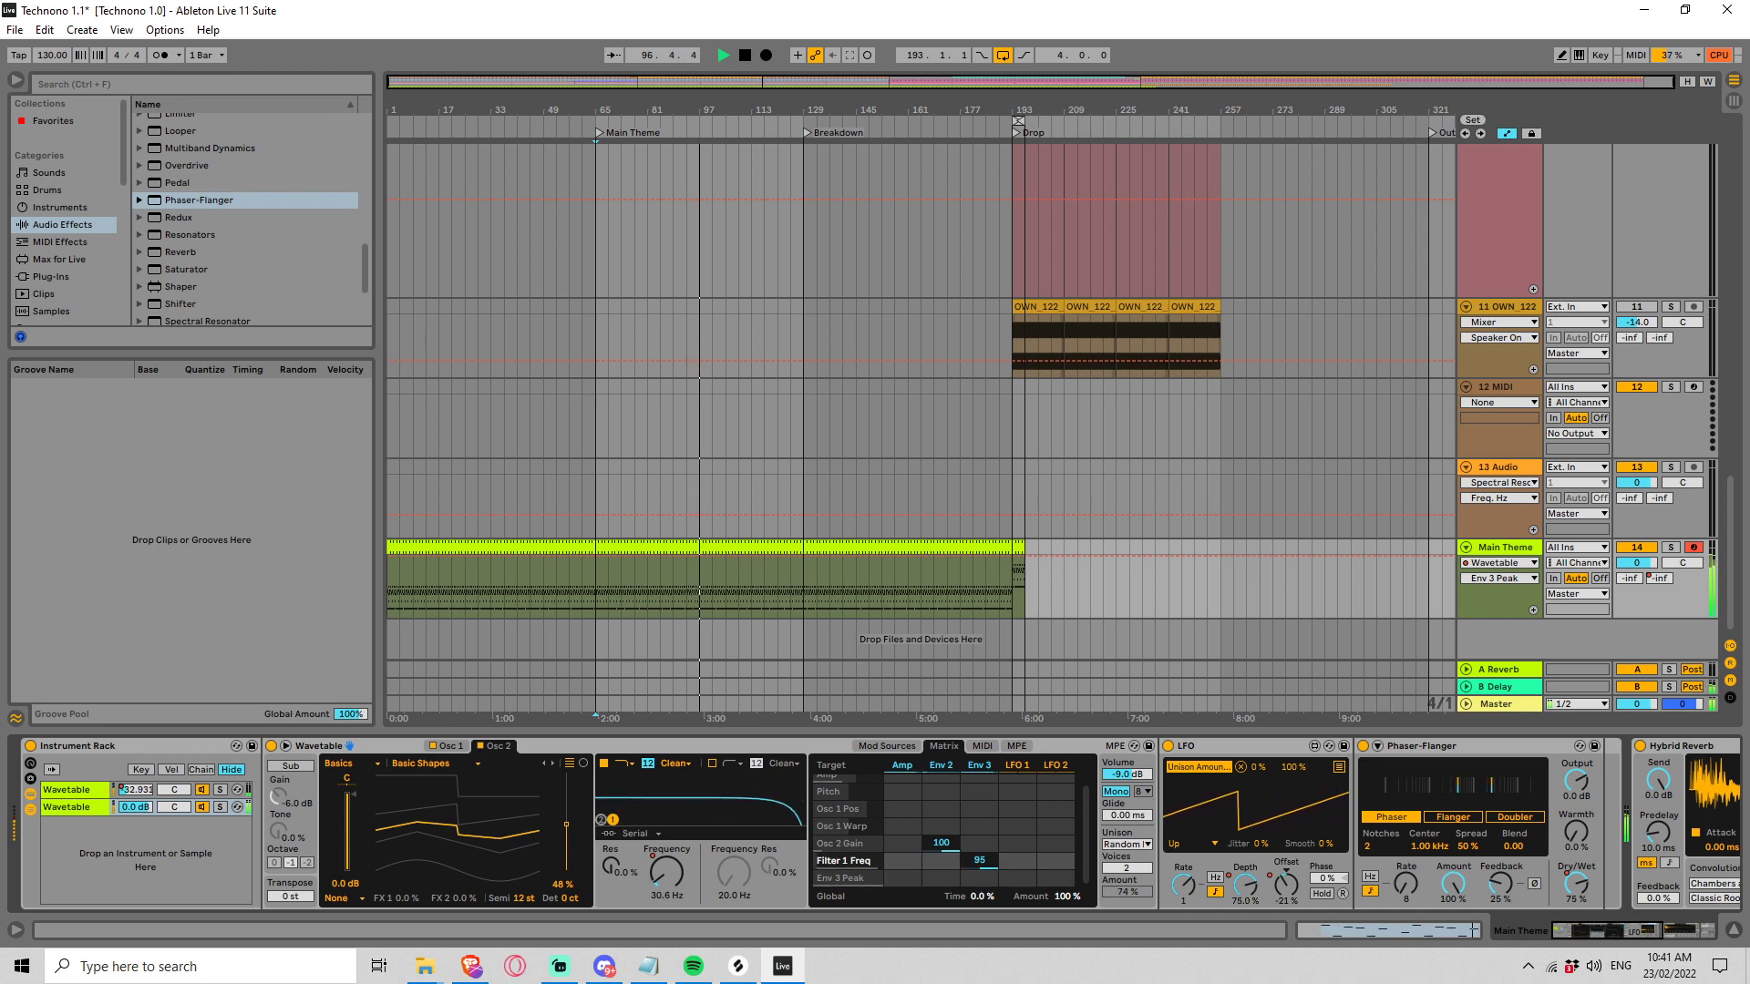
left_click_drag(980, 860, 980, 867)
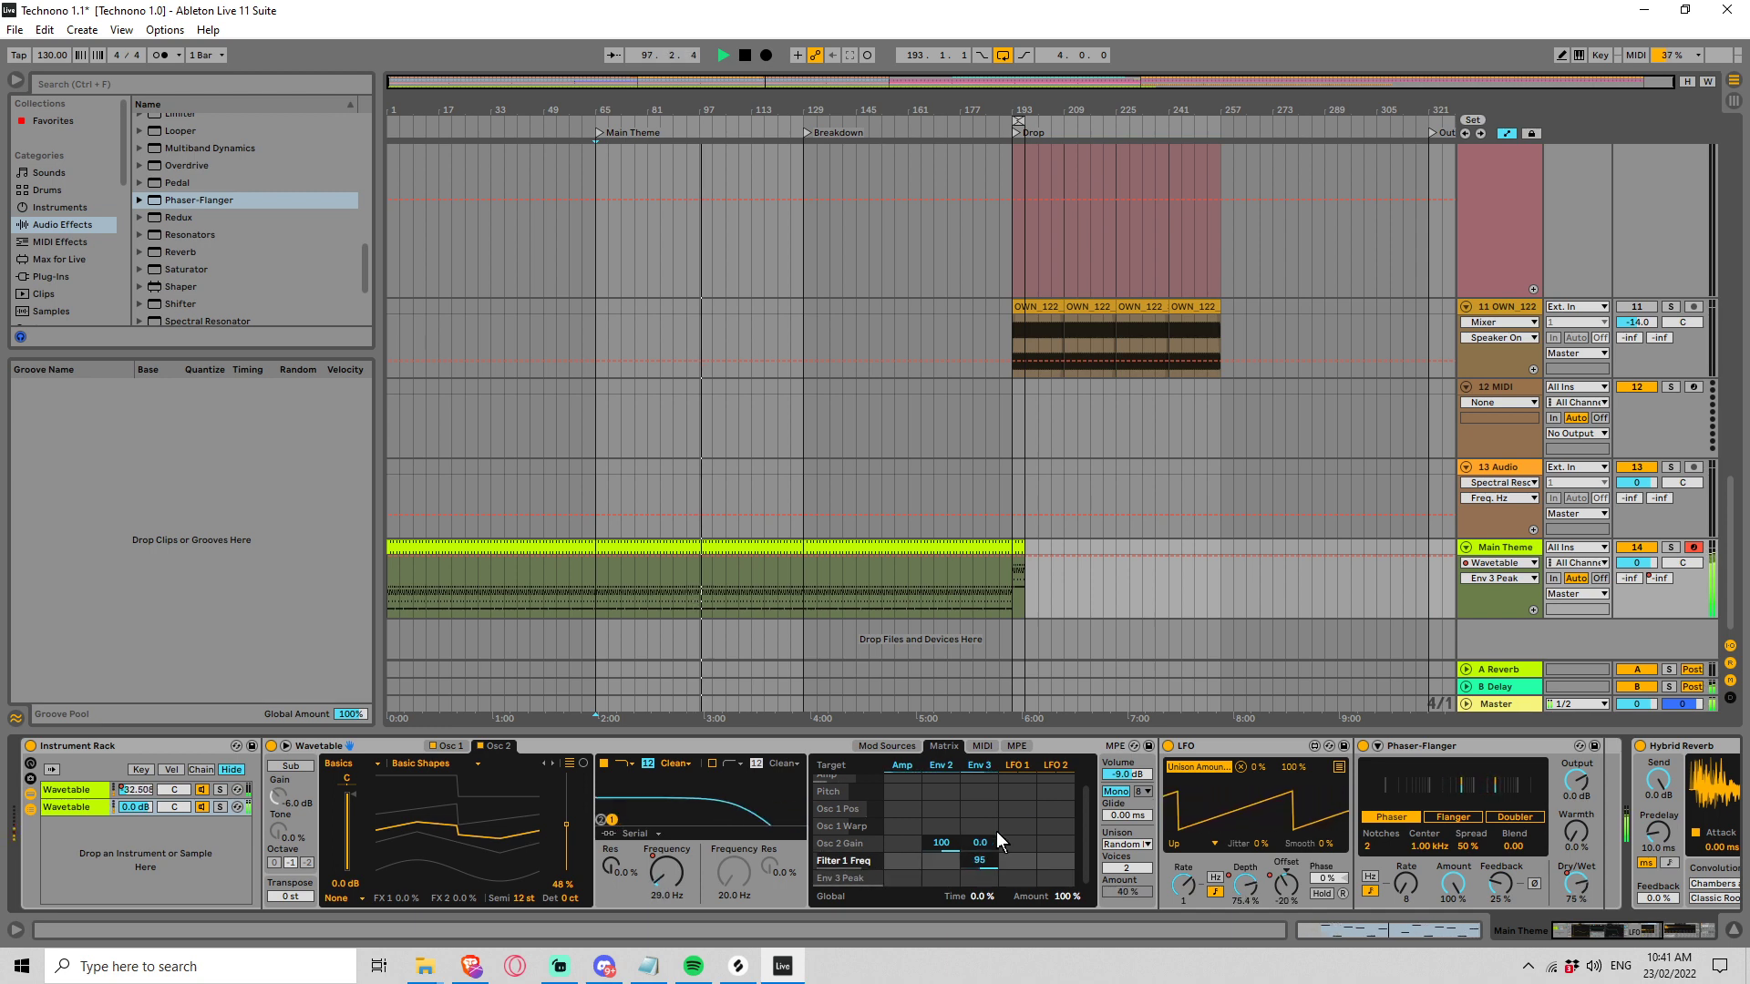
left_click(976, 765)
left_click(928, 870)
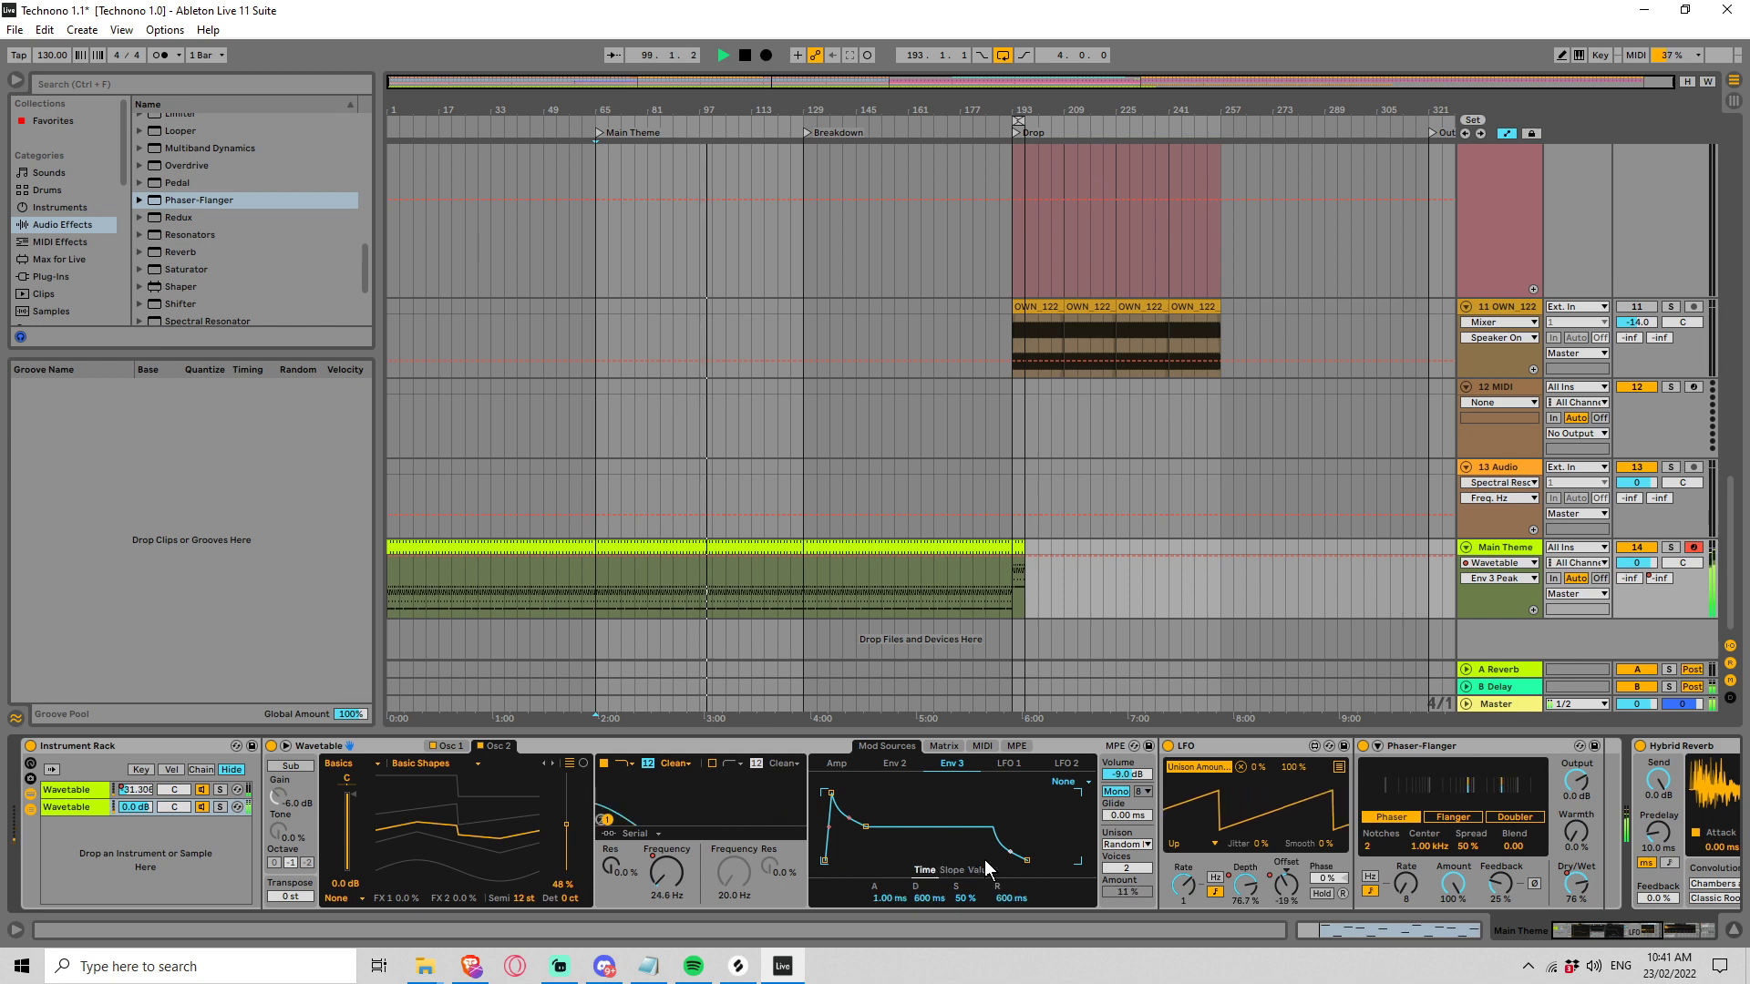
left_click_drag(981, 873, 966, 861)
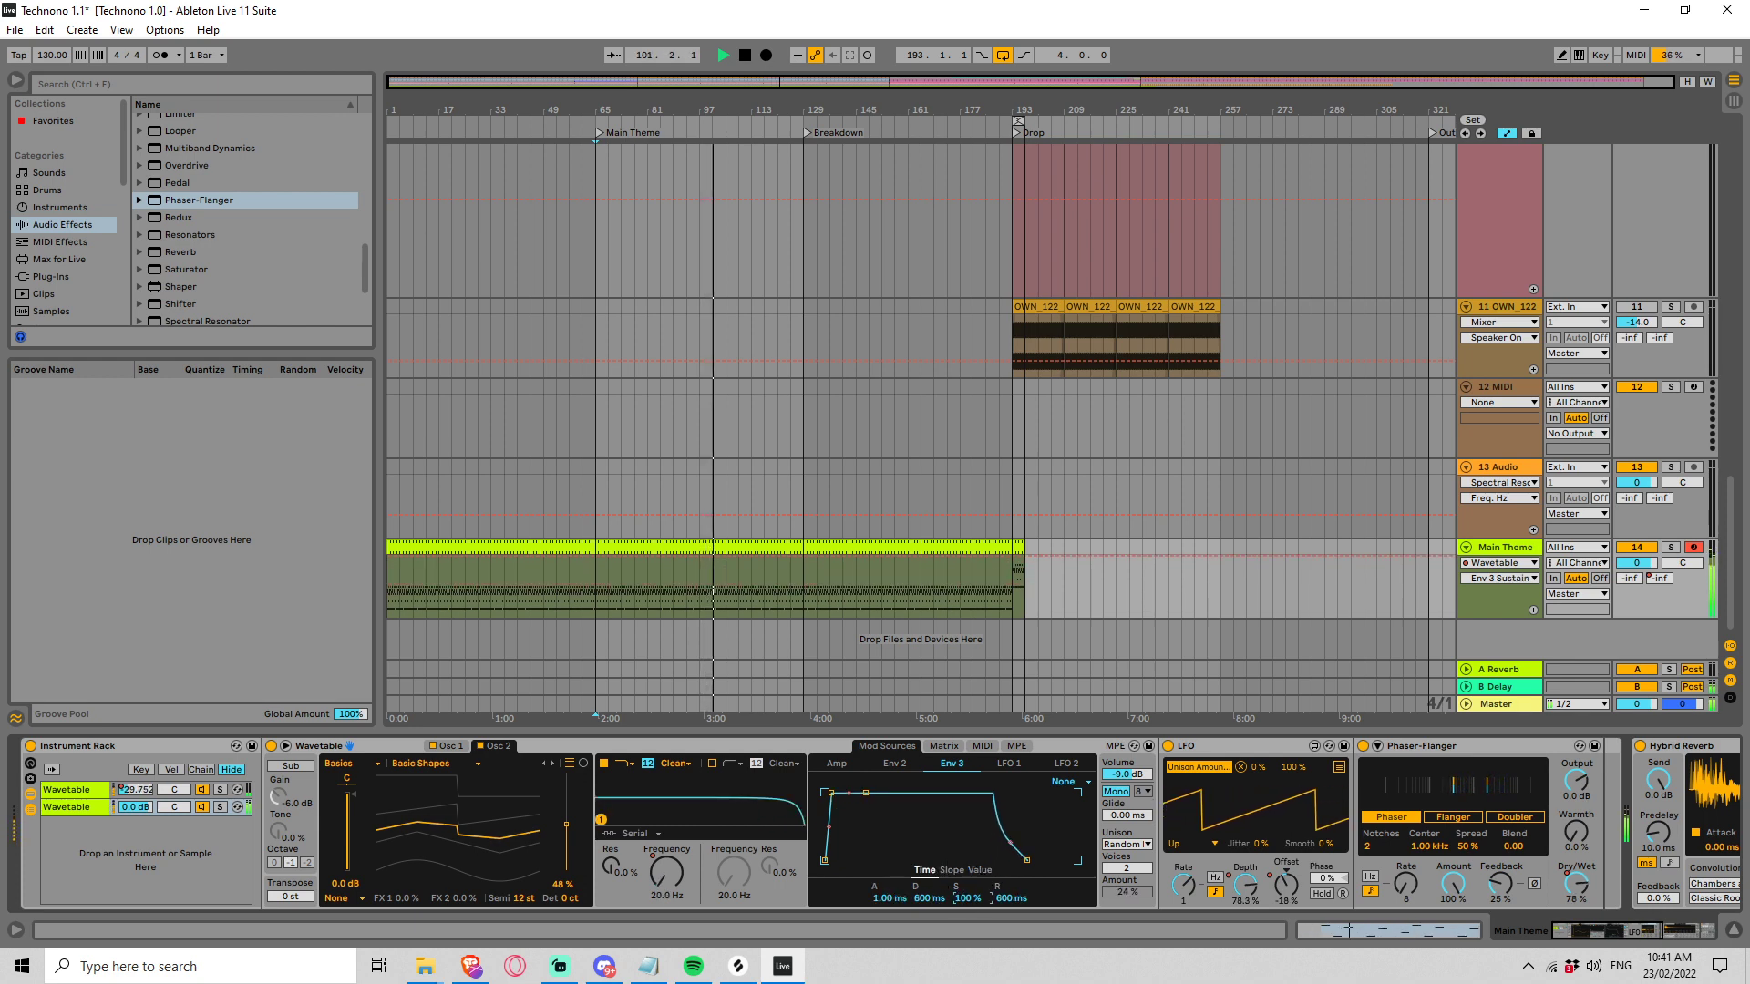
left_click_drag(967, 897, 967, 975)
left_click_drag(967, 897, 967, 825)
key("space")
key("space")
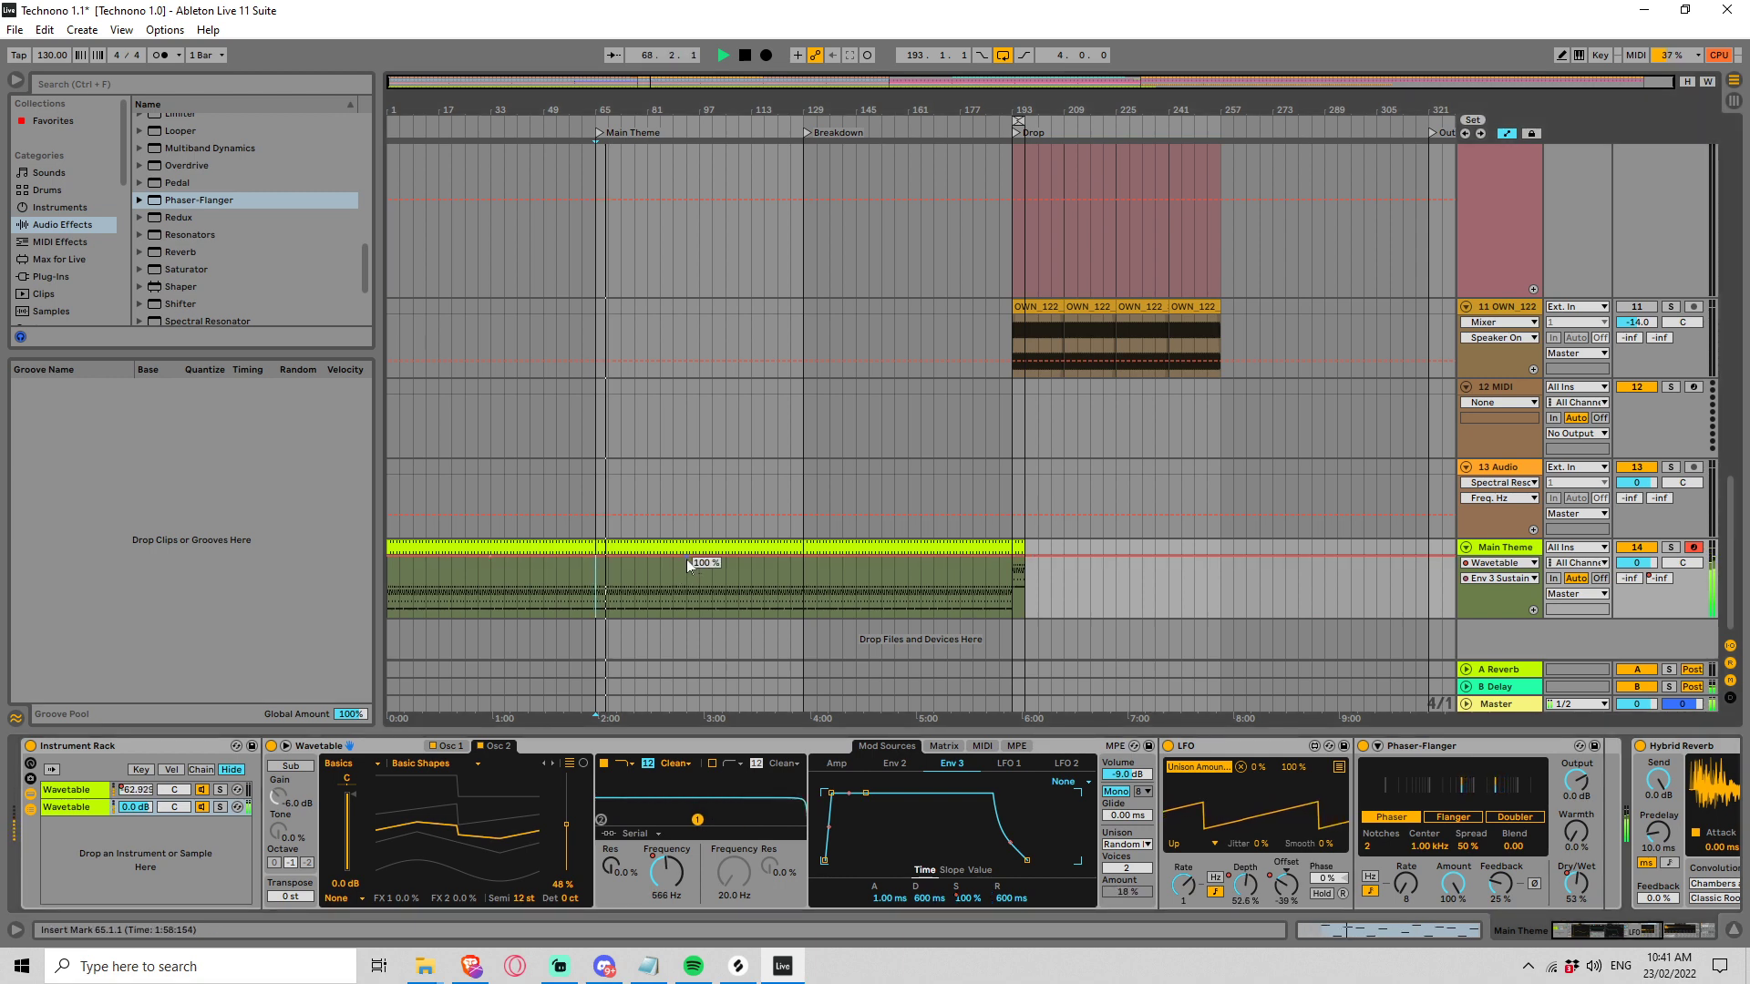
Ramp Env 3 sustain automation to 0%, set attack to 0 ms, and add a 600 ms decay point
left_click_drag(685, 562, 701, 616)
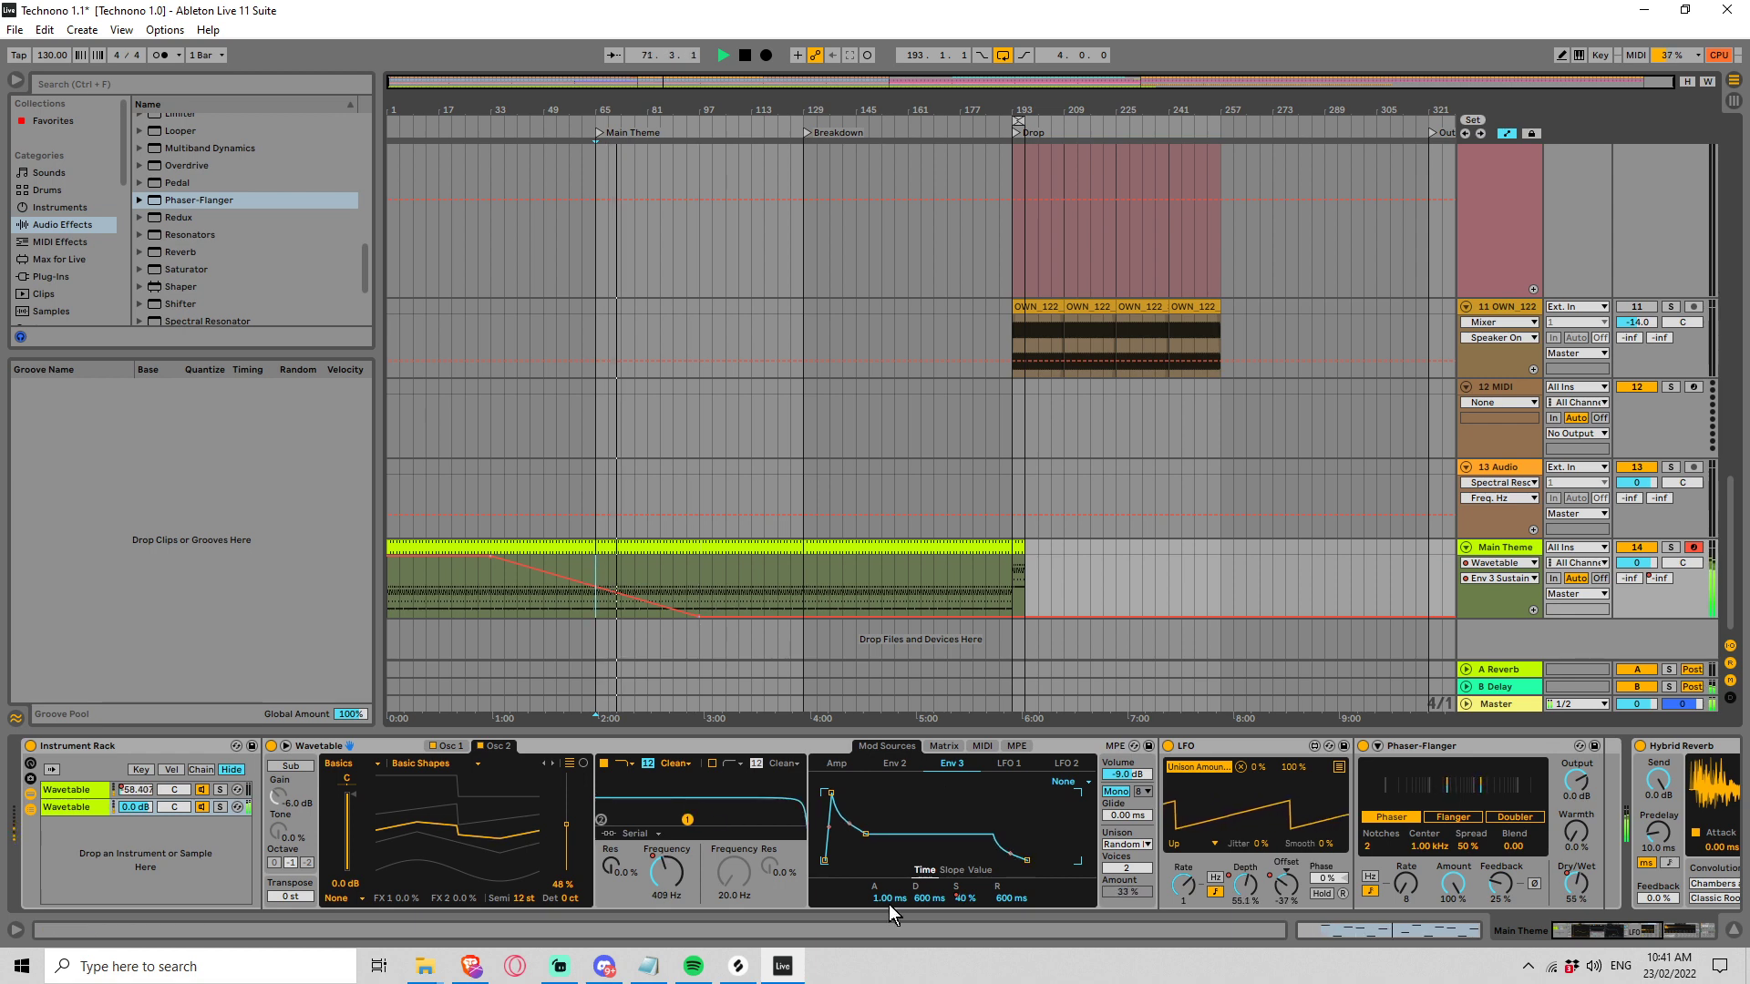
left_click_drag(883, 902, 888, 910)
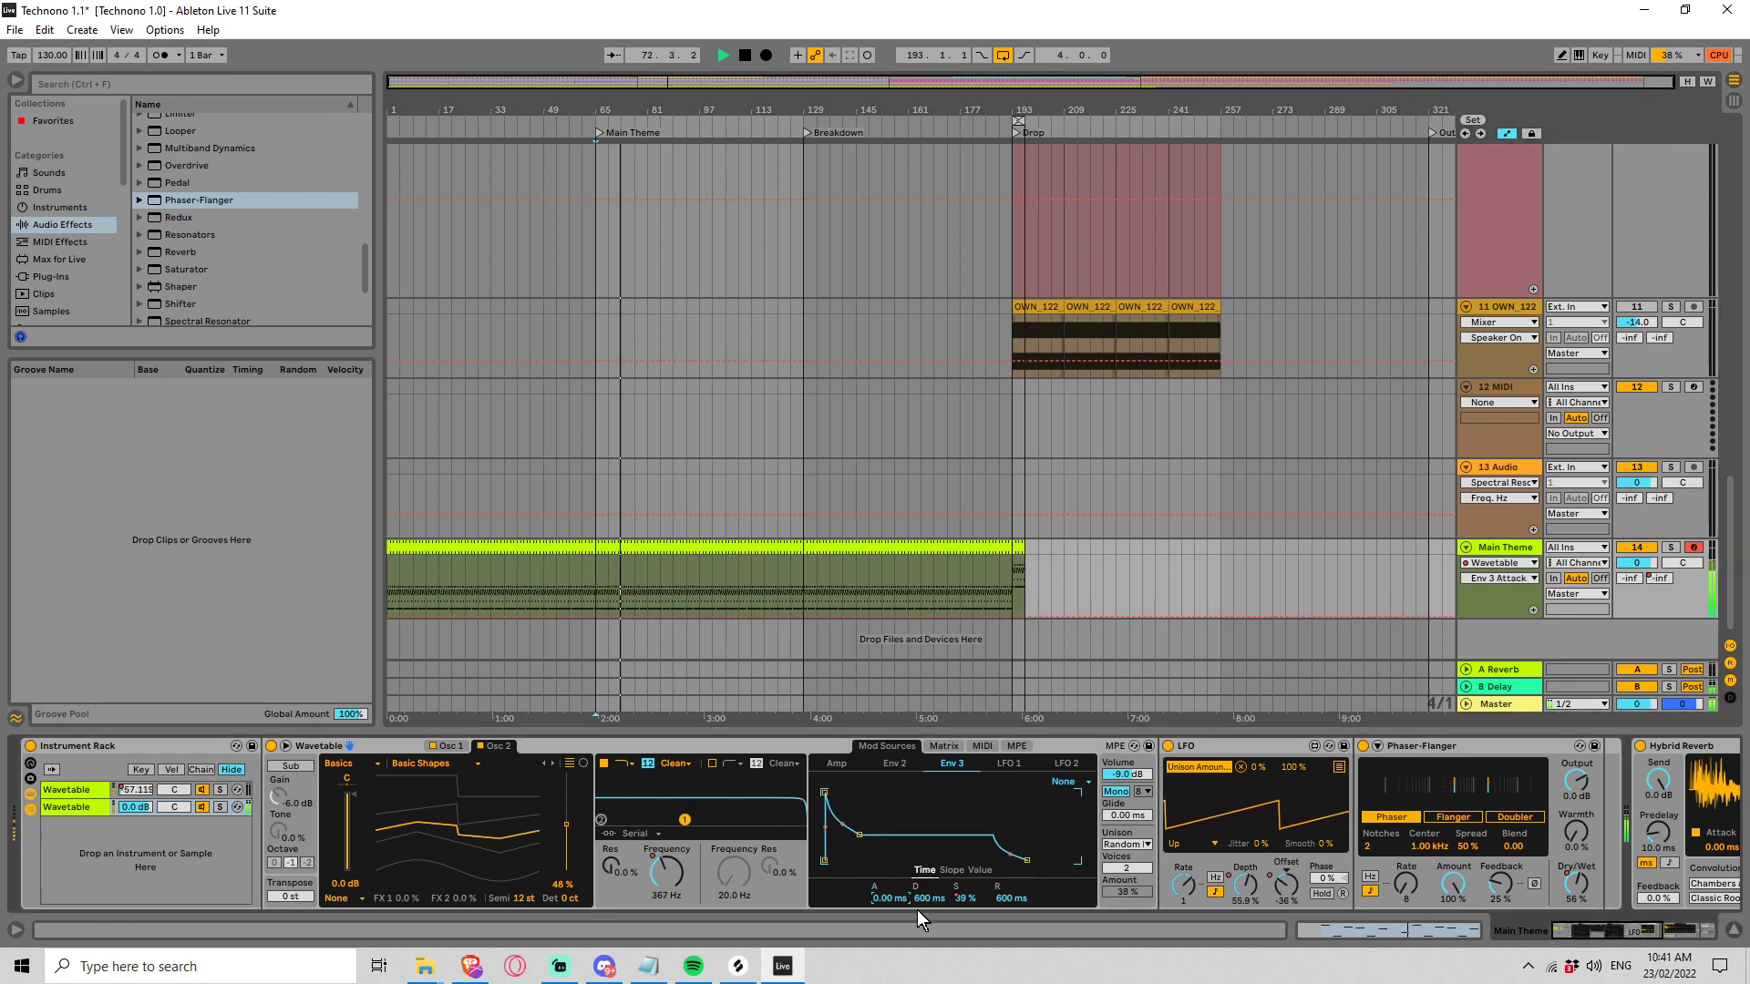
left_click(917, 900)
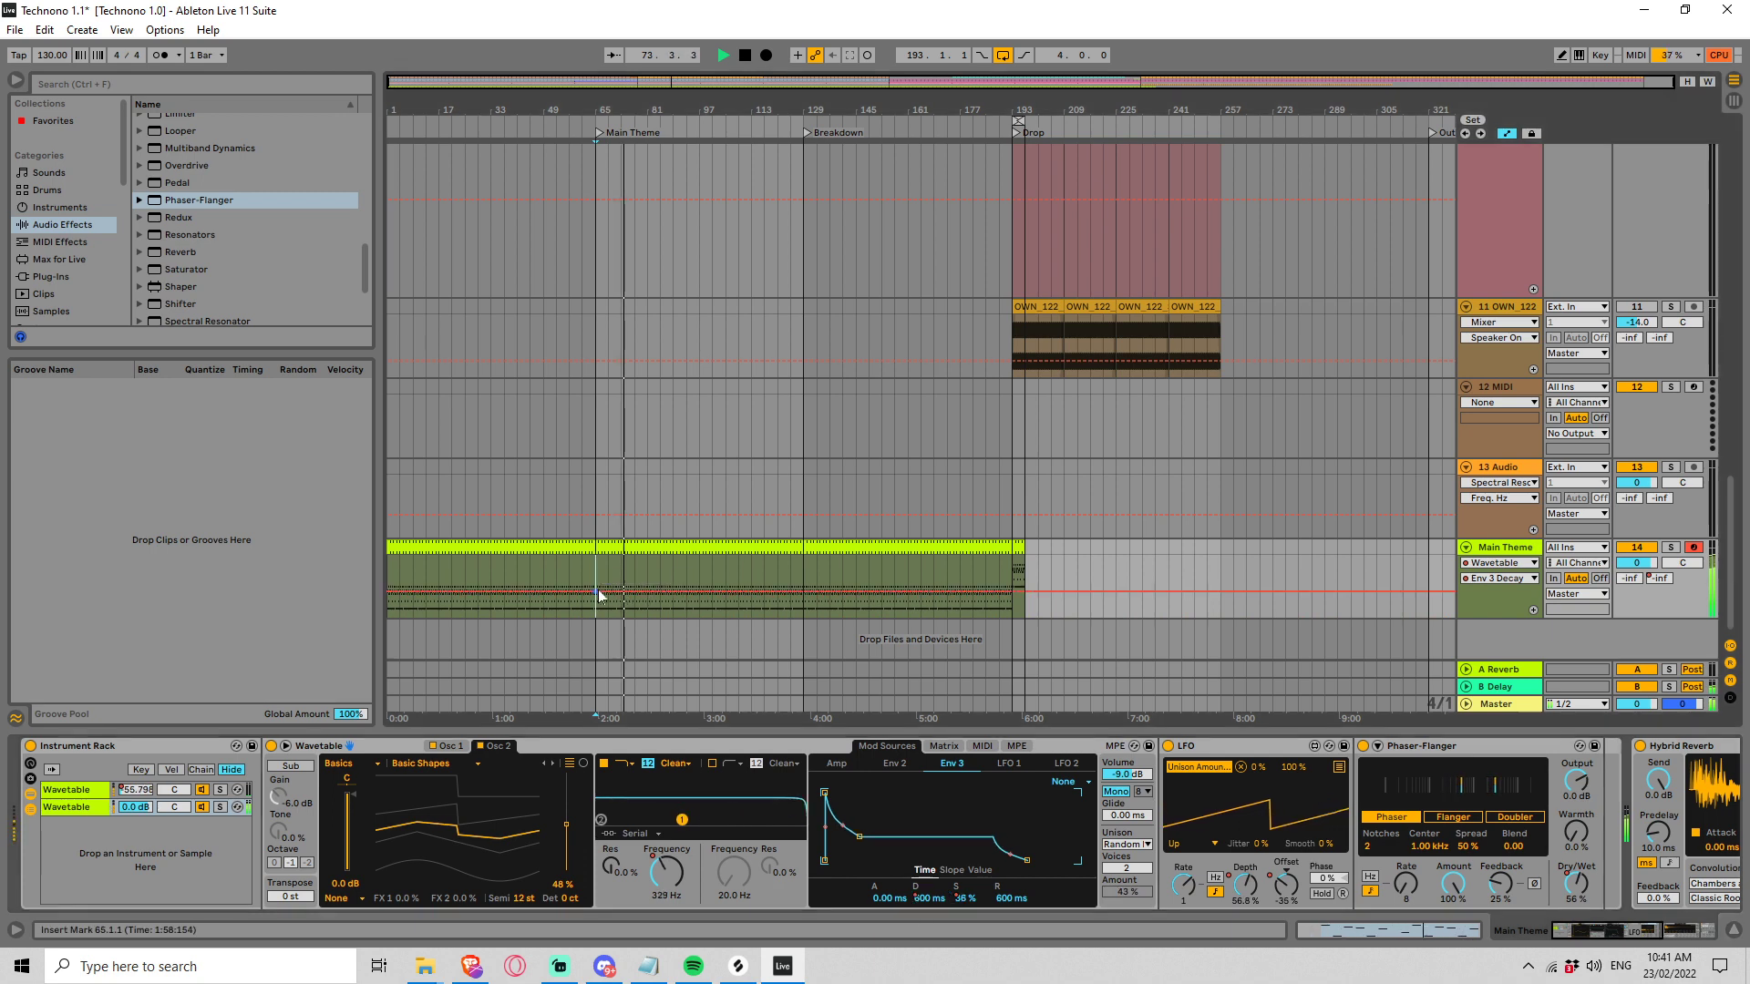
left_click_drag(597, 592, 785, 615)
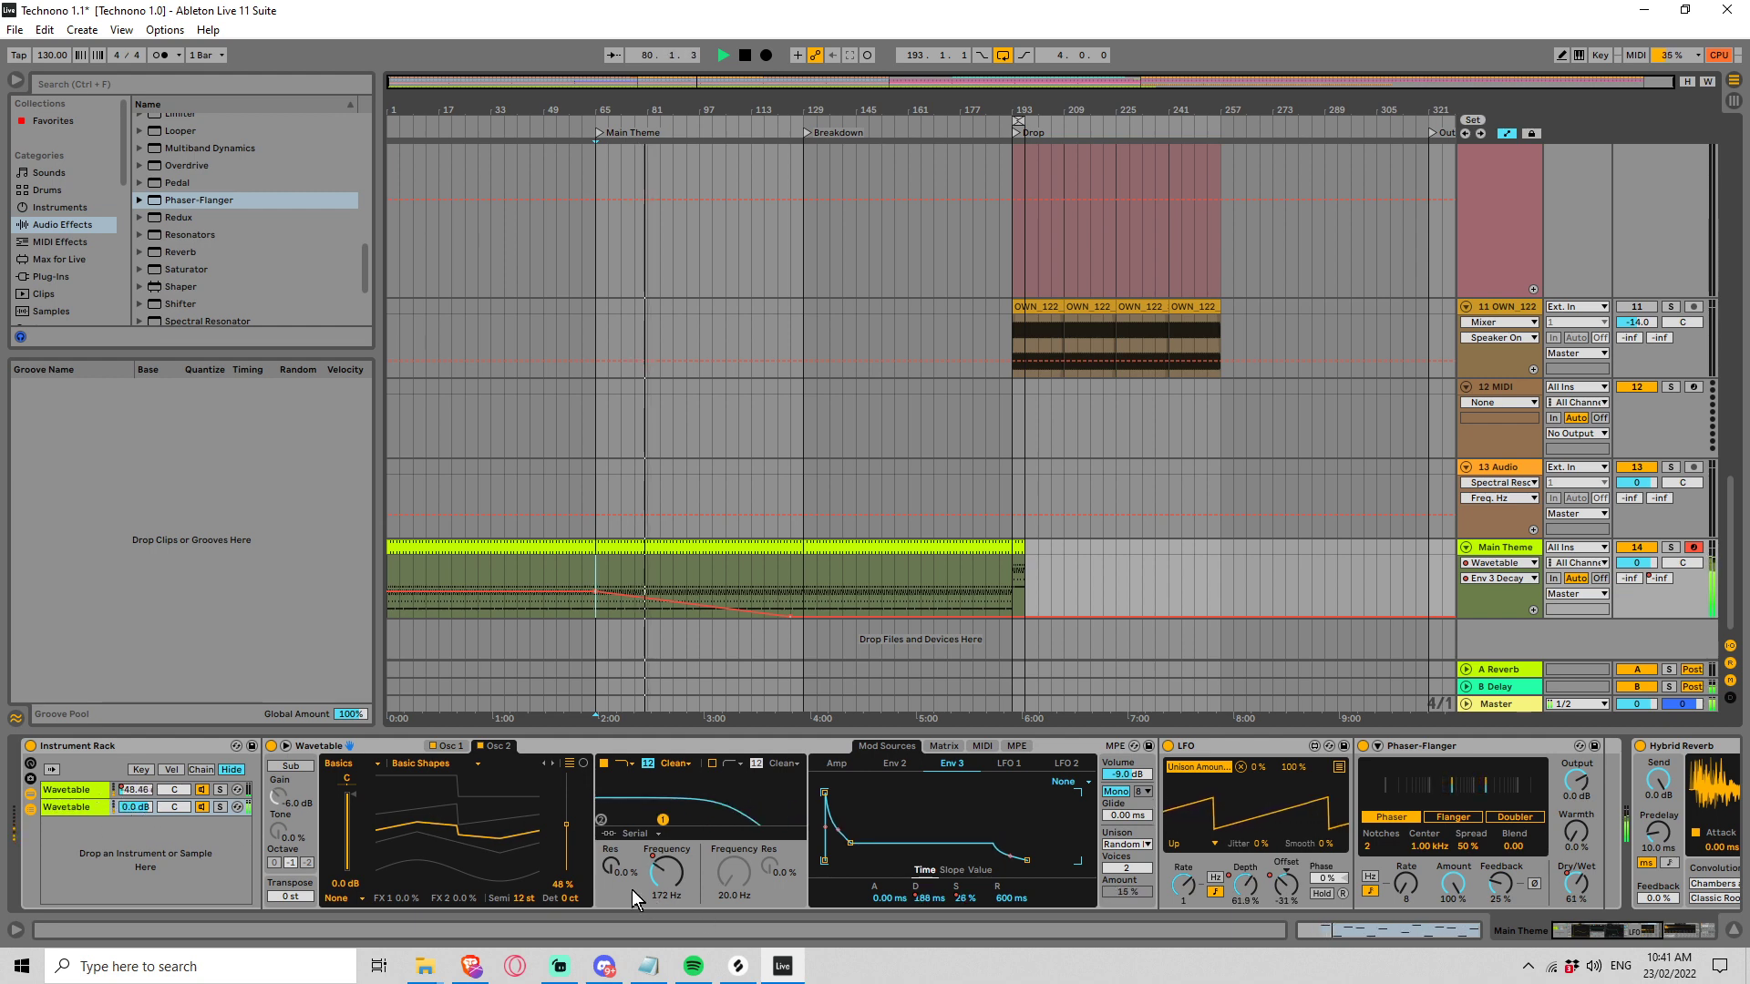
Raise Filter 1 resonance to 24%, extend the Env 3 decay ramp, and add a 25% Feedback point
left_click_drag(620, 877, 608, 863)
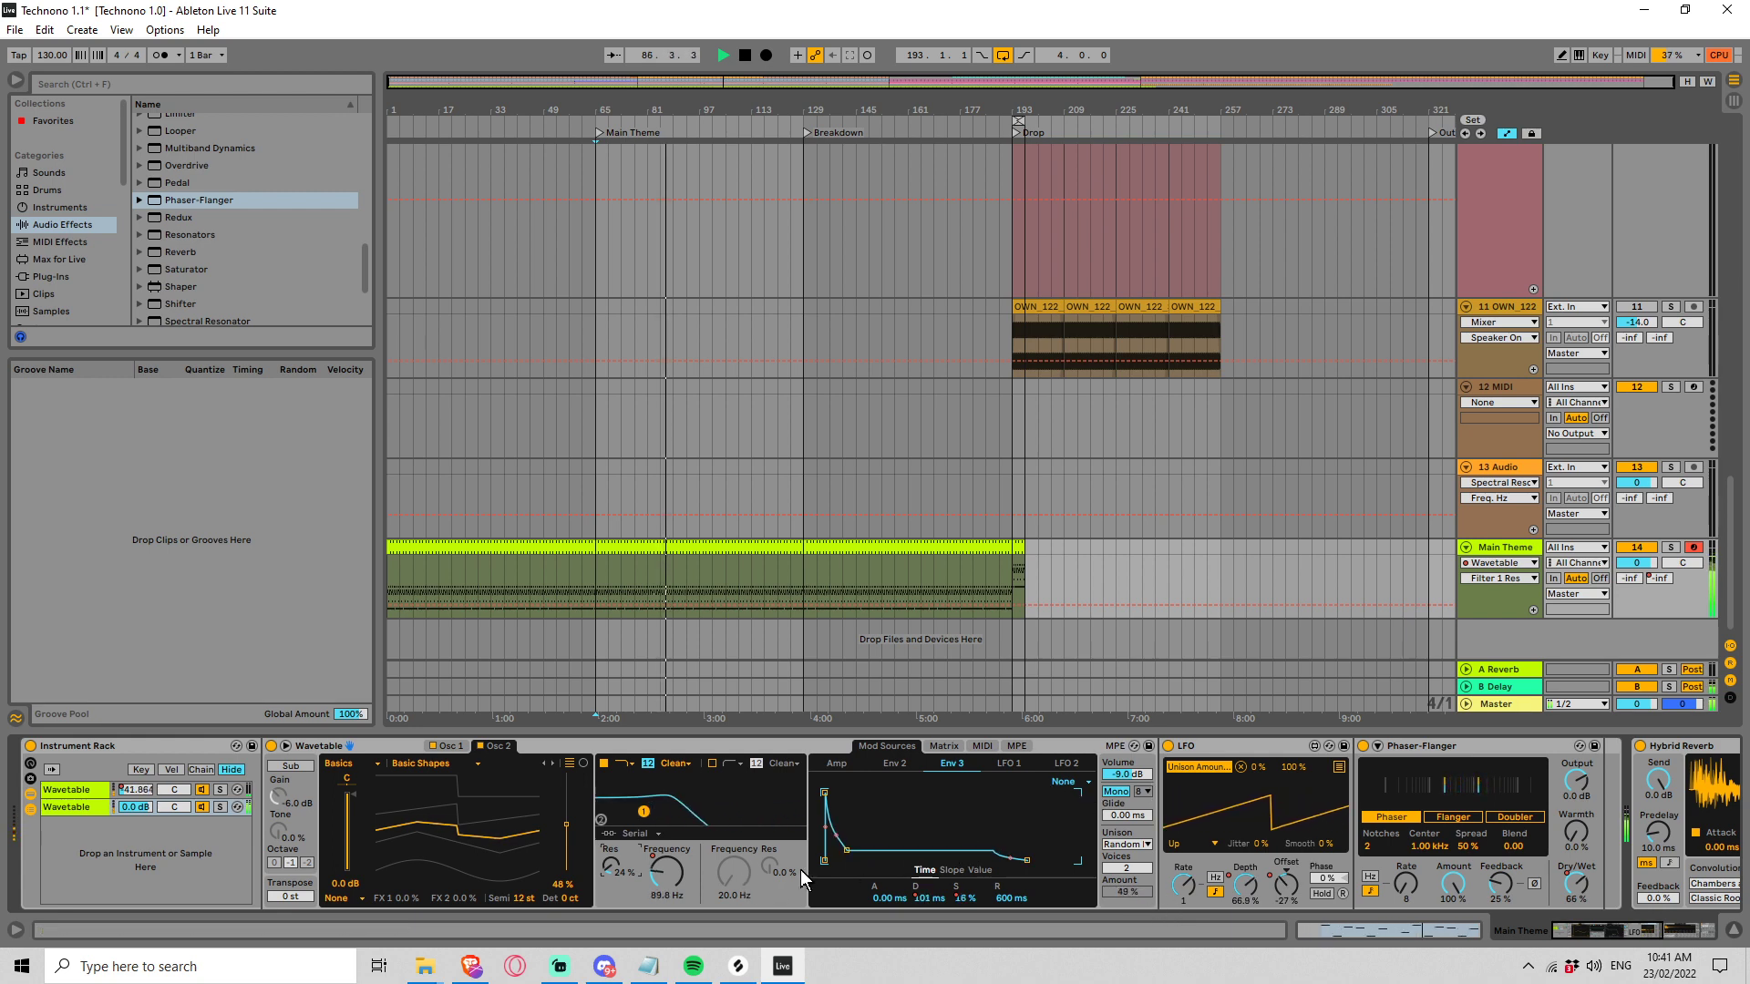
left_click(922, 897)
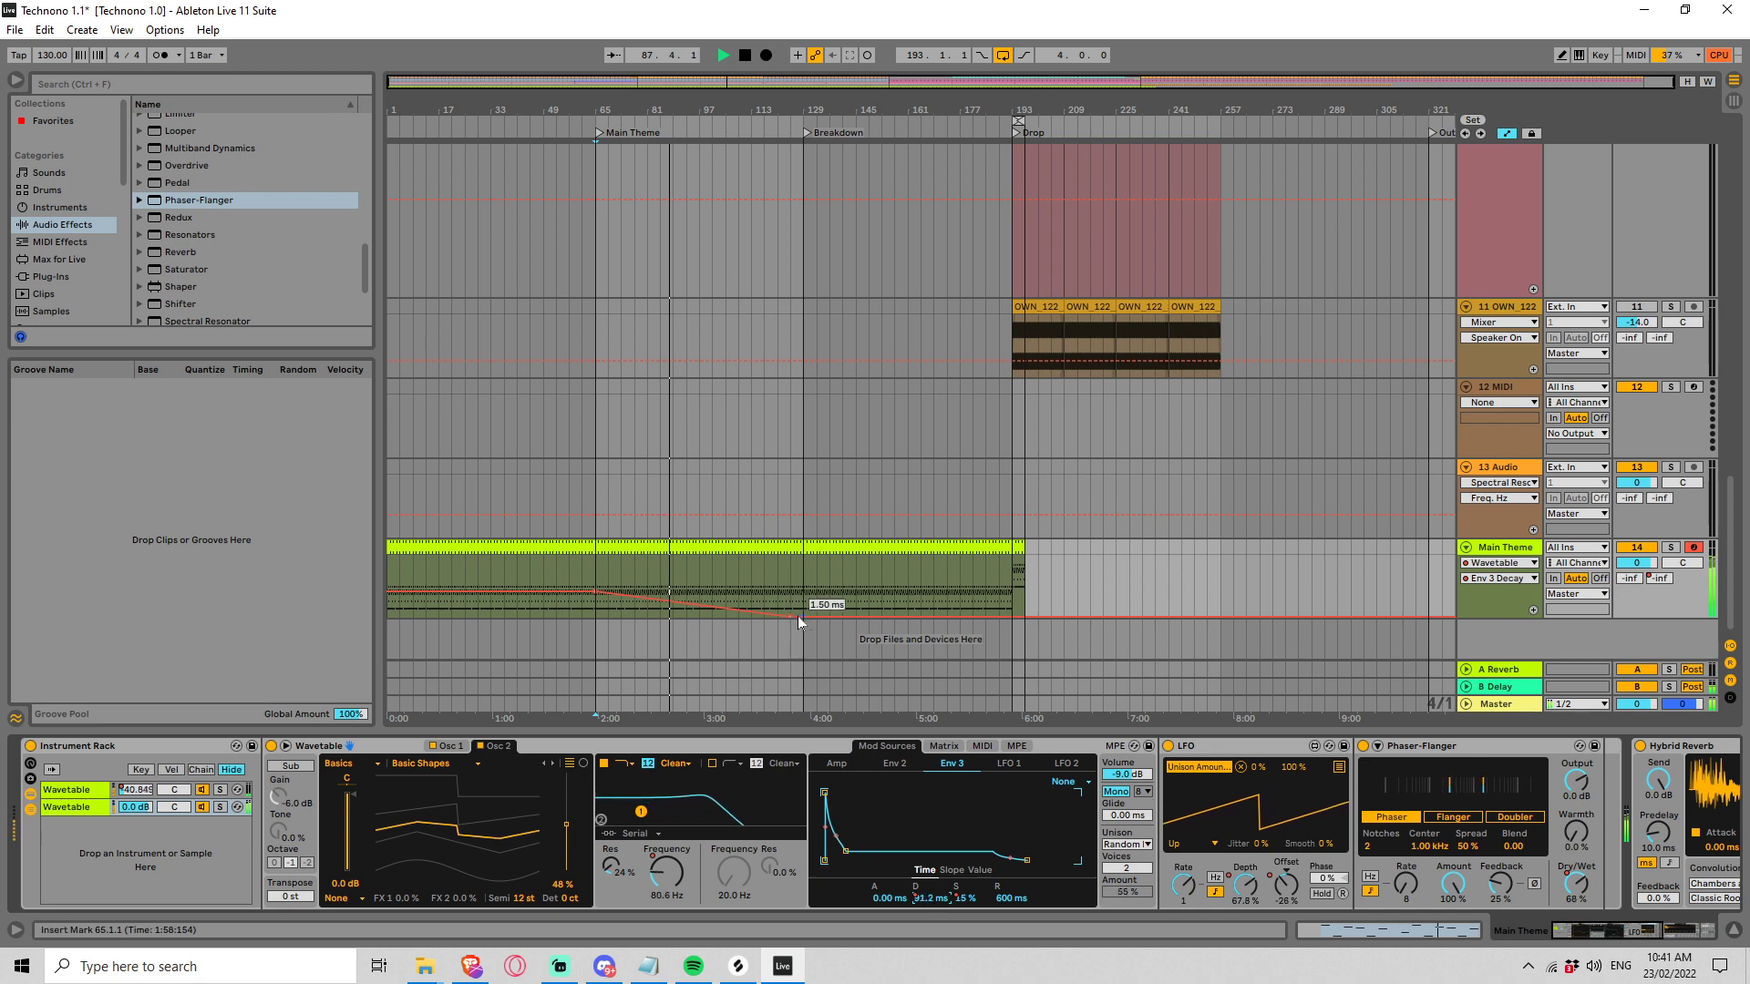
left_click_drag(797, 616, 969, 620)
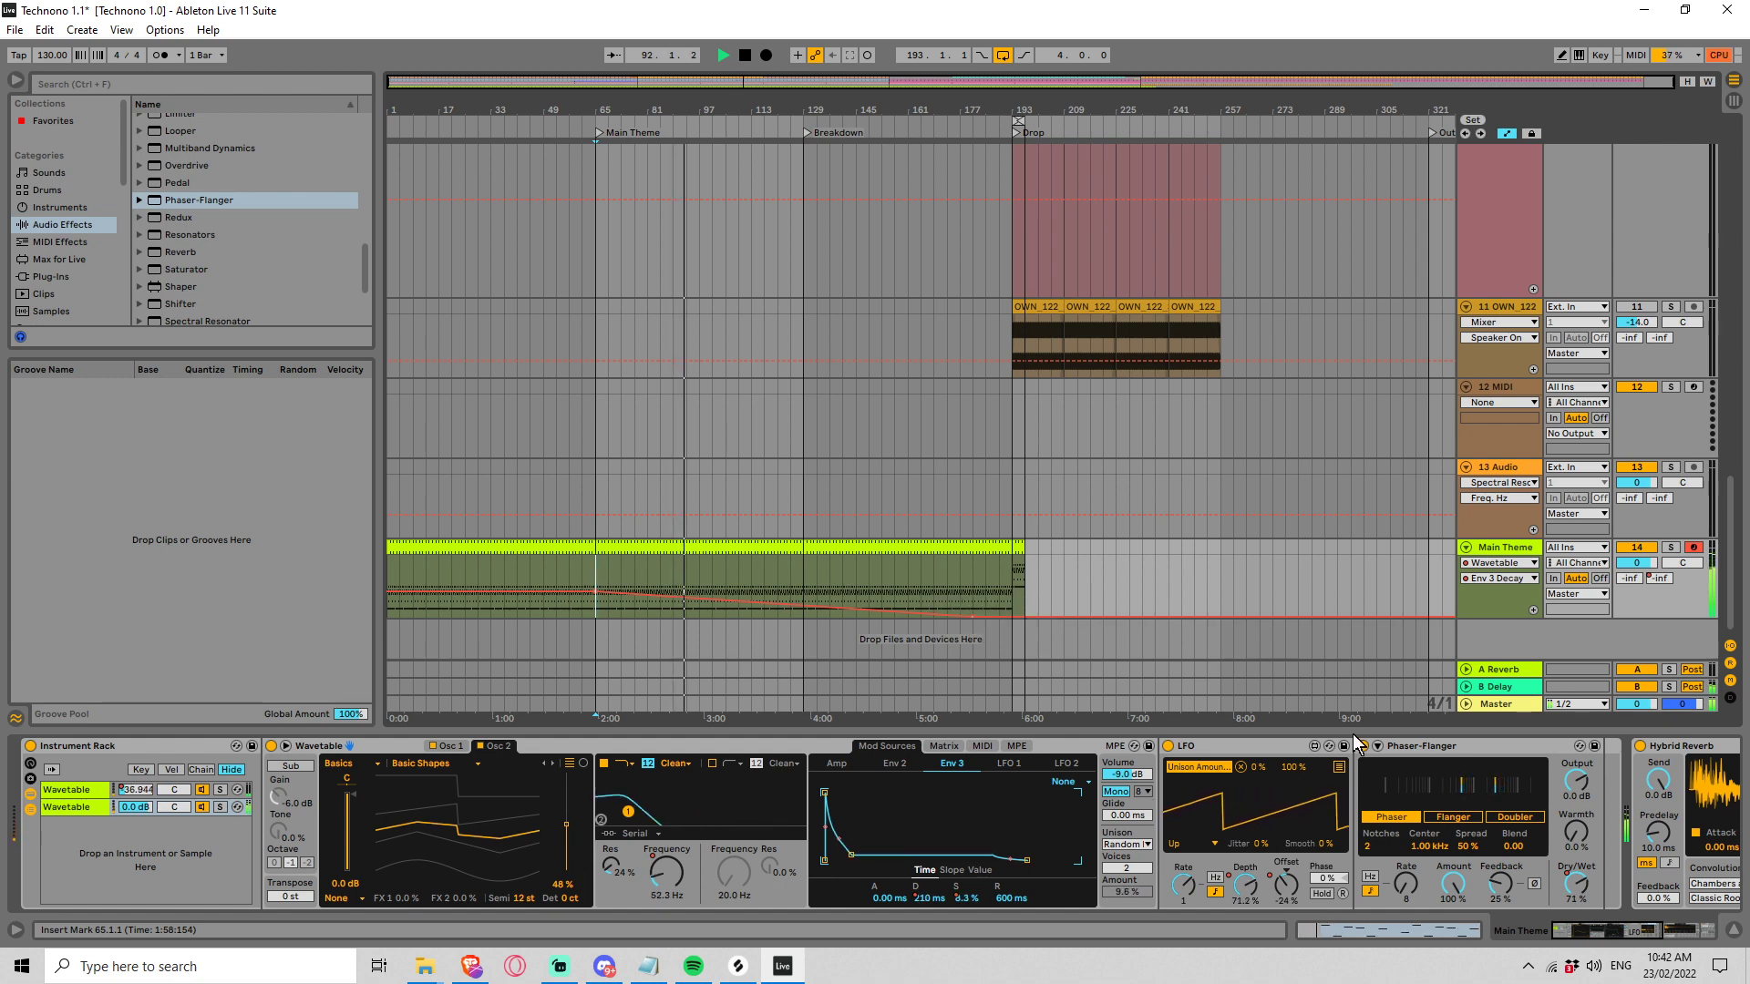
left_click(1500, 883)
left_click(550, 599)
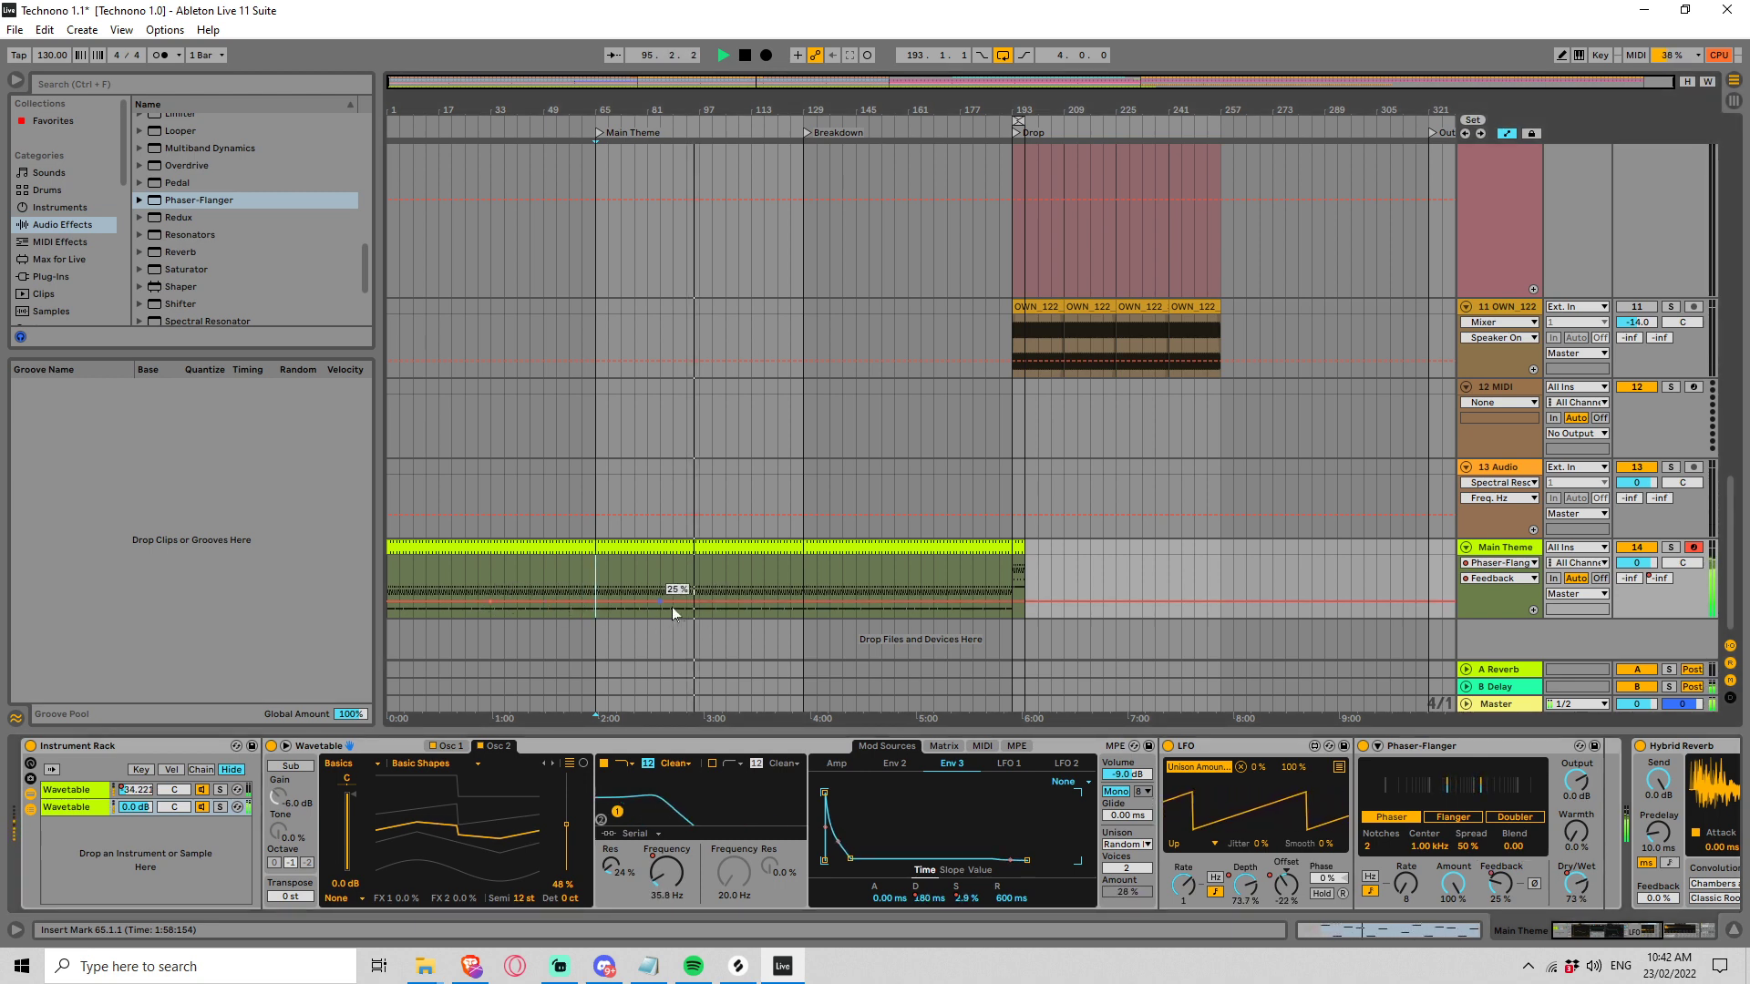
Ramp Phaser-Flanger Feedback from 25% to 46%, then readjust the Env 3 decay ramp's end point
left_click(711, 591)
left_click_drag(712, 590, 790, 578)
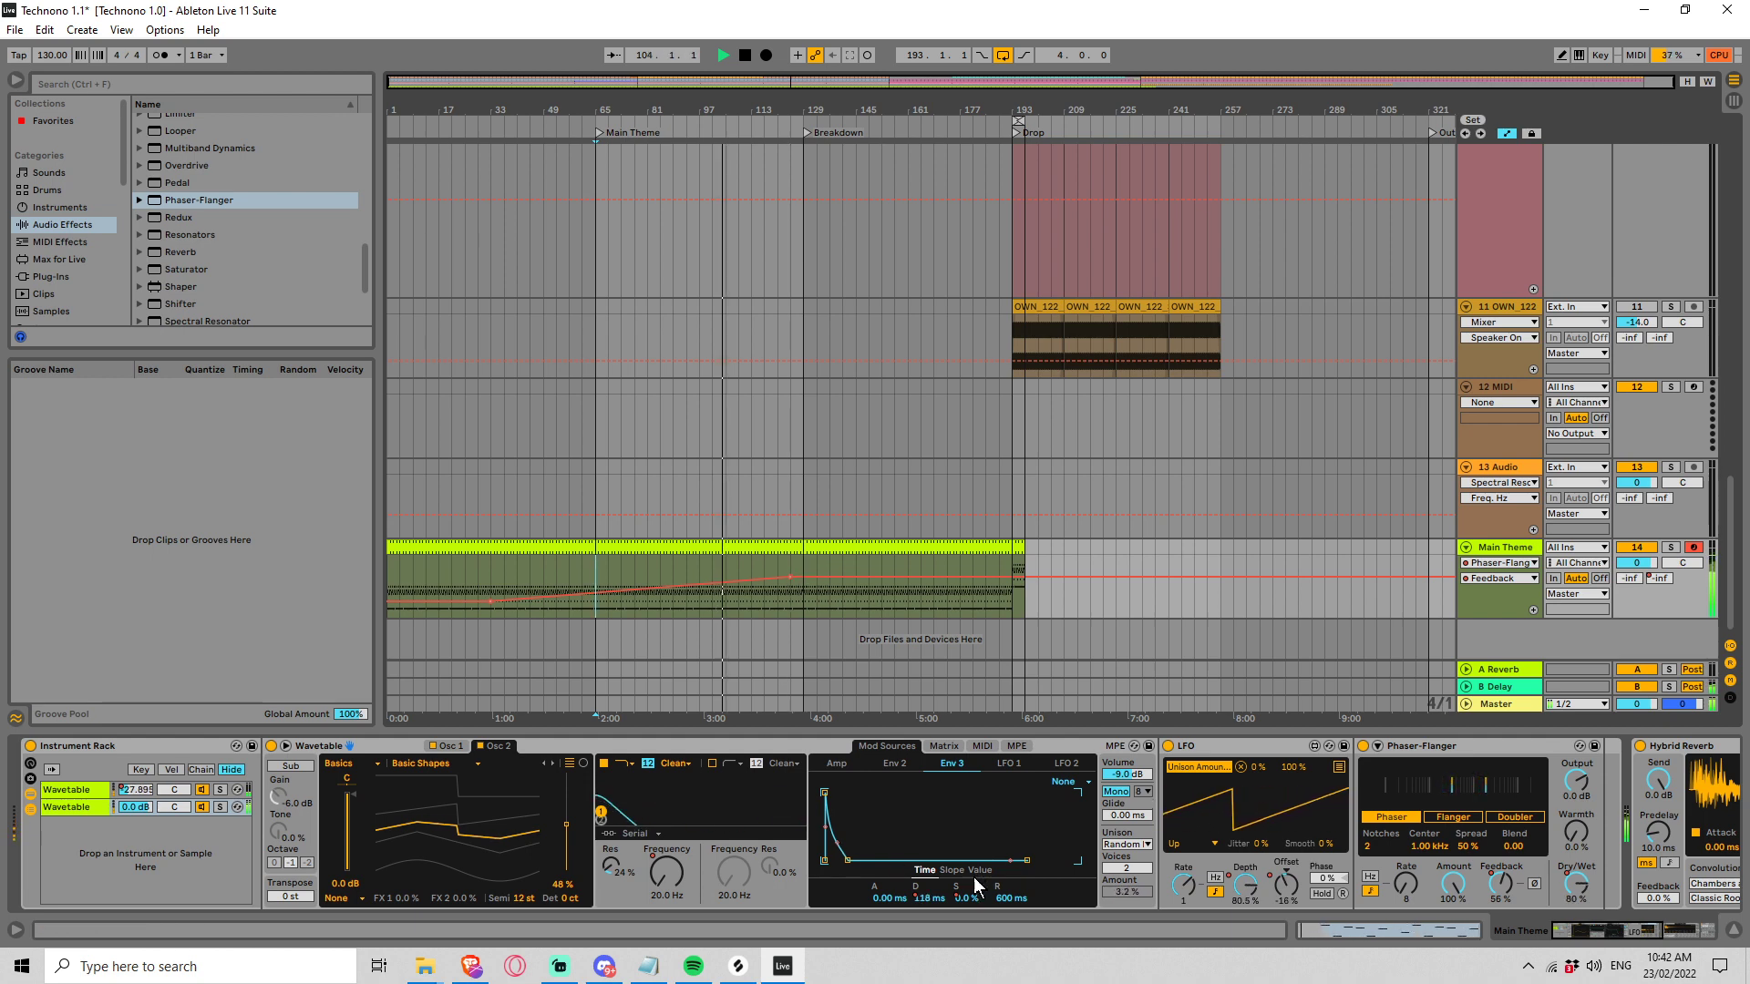
left_click(937, 894)
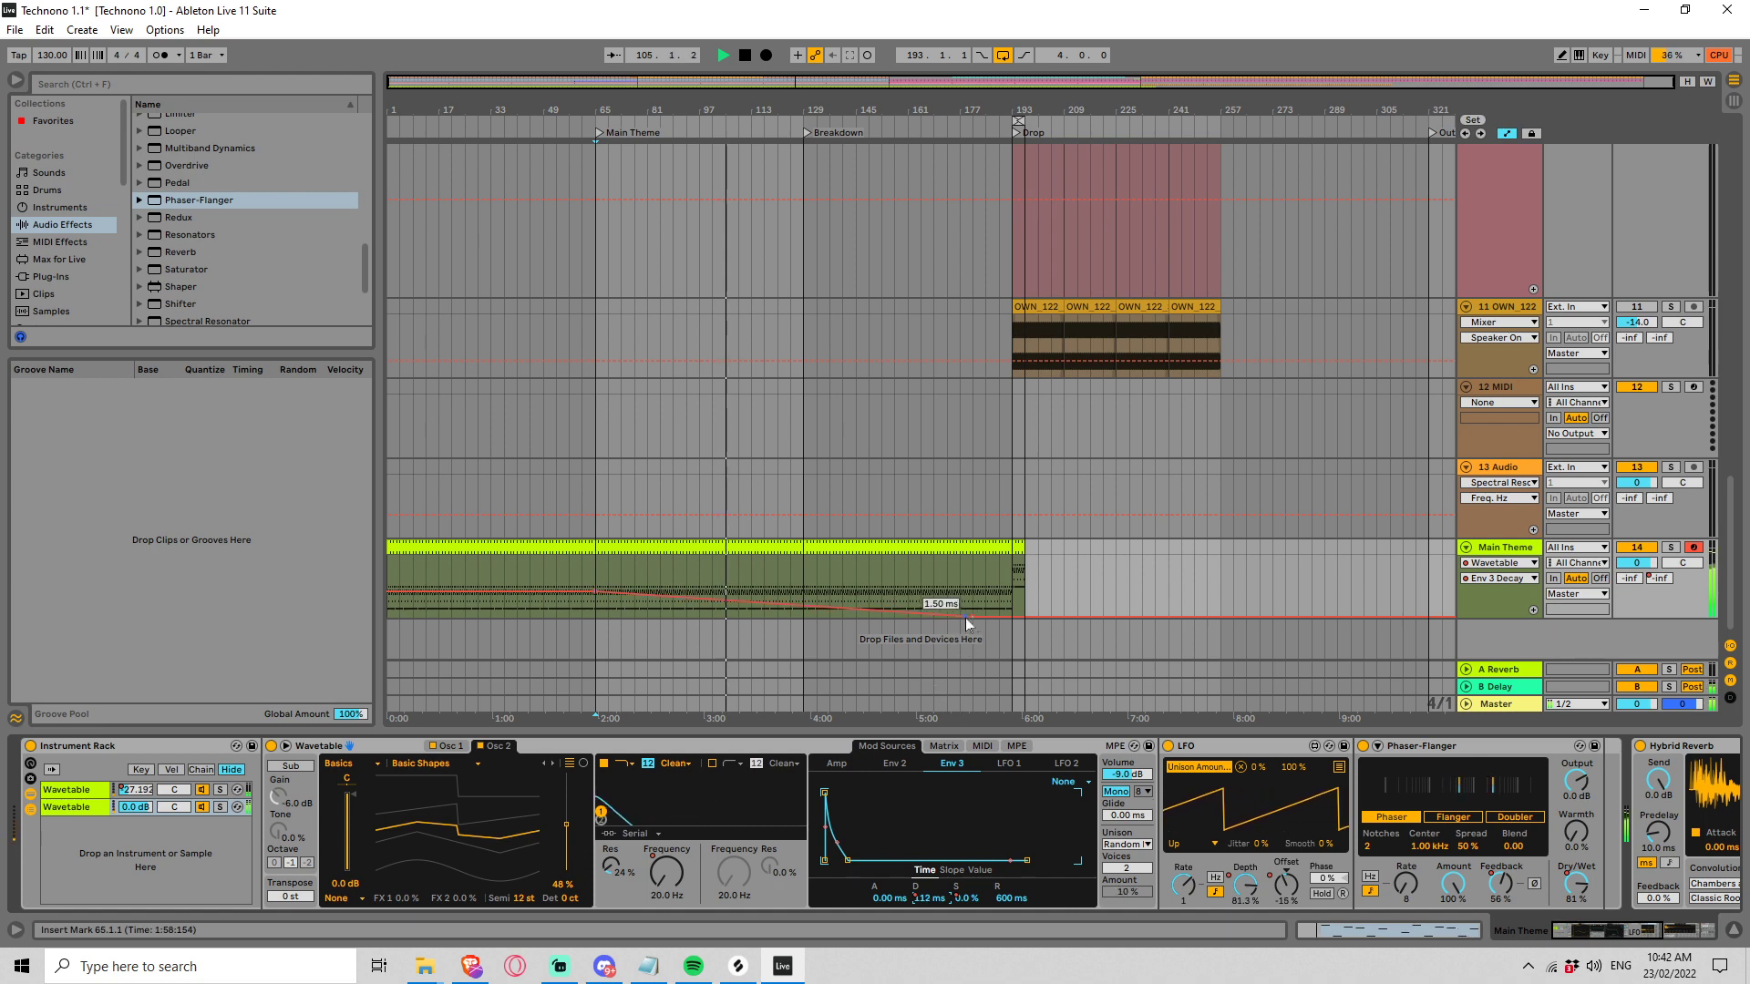
left_click_drag(965, 618, 965, 604)
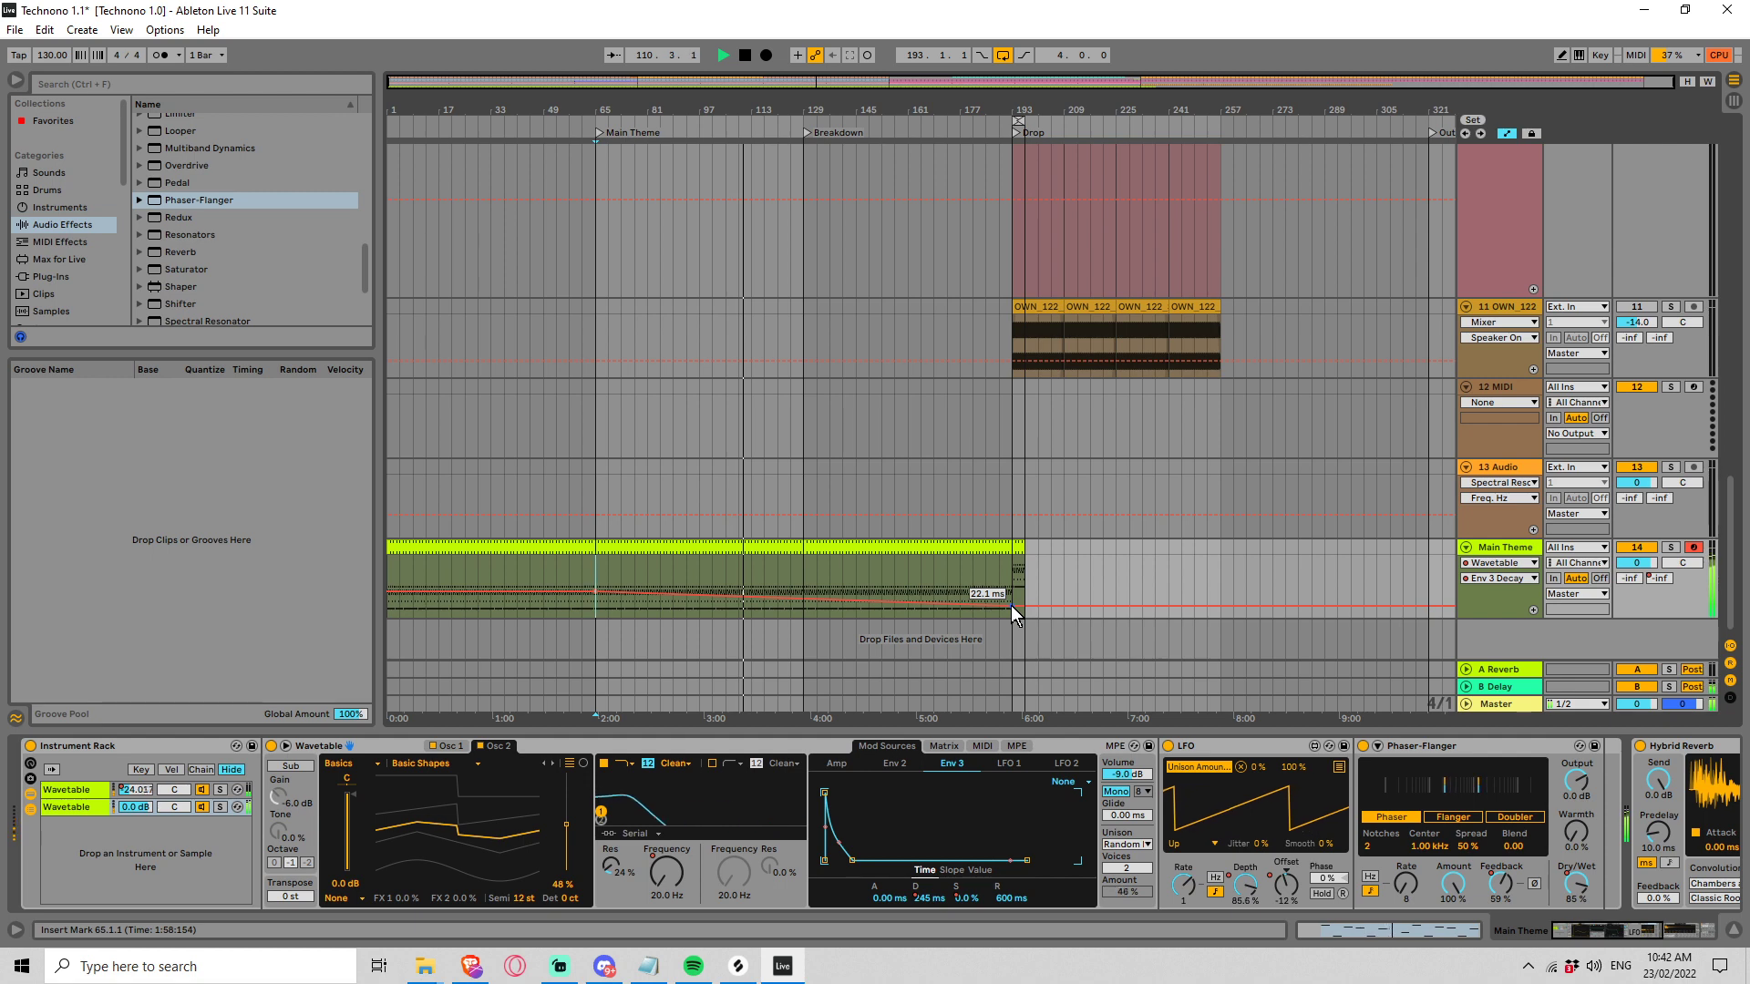
left_click_drag(1011, 606, 1012, 604)
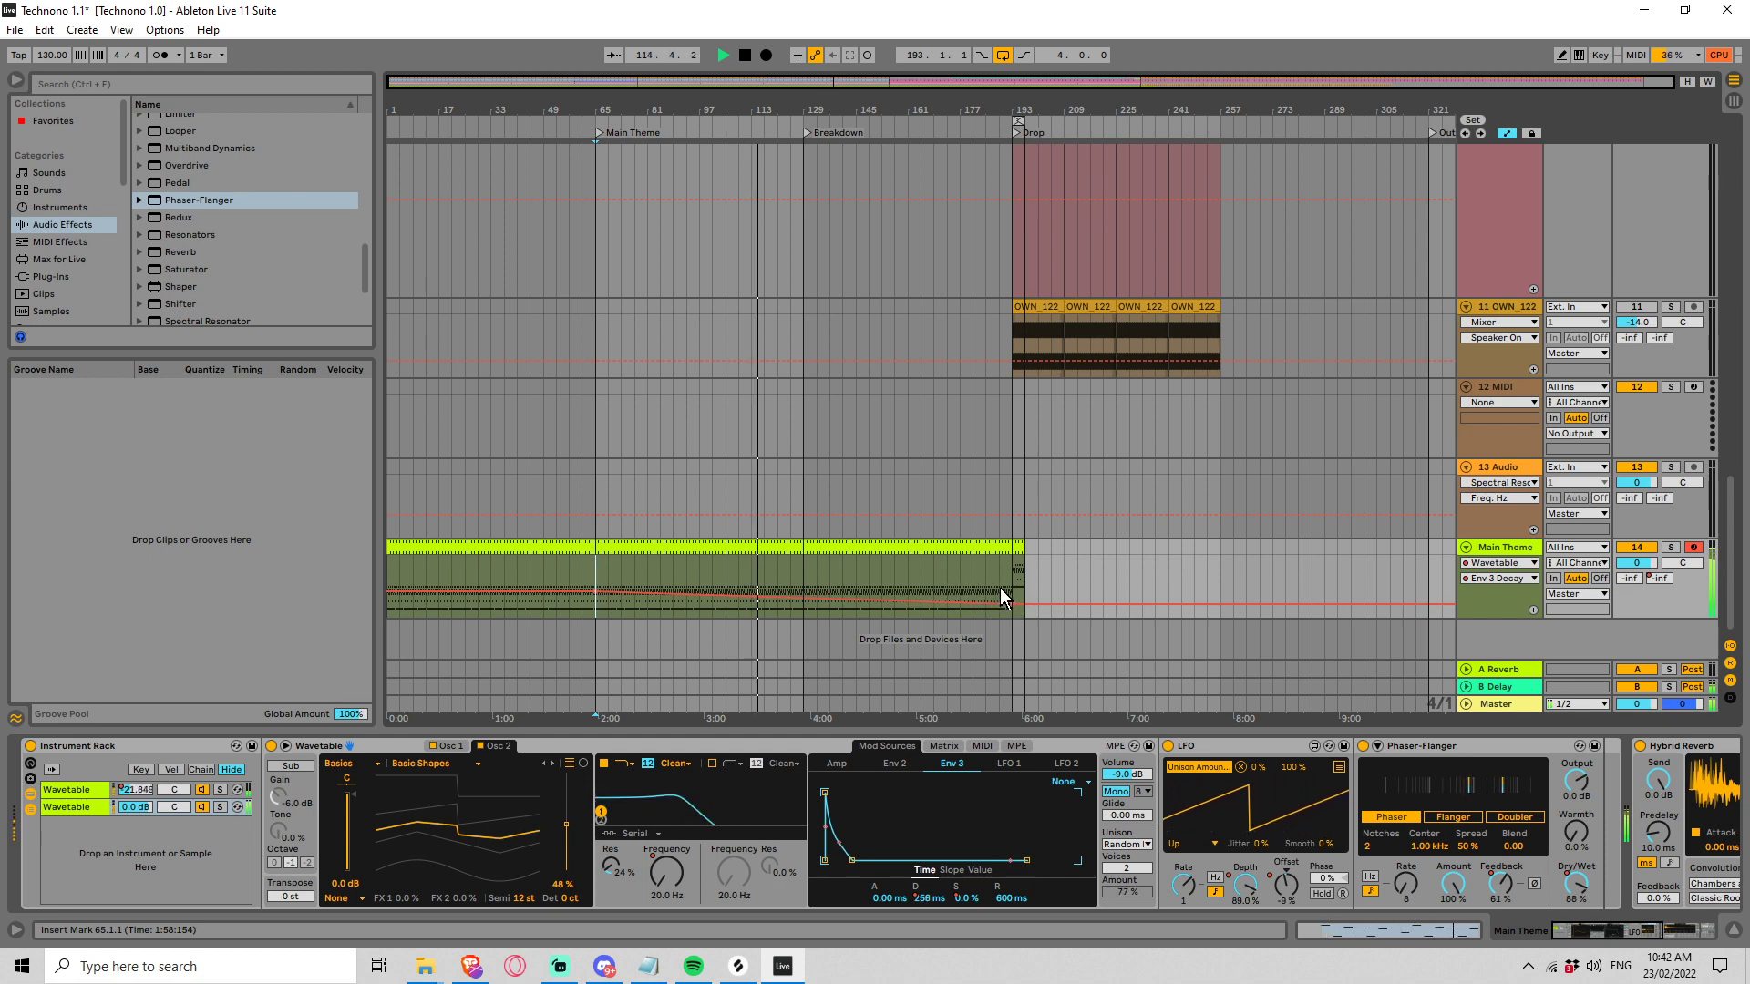
Raise the Drums Atlas volume slightly above 0 dB and return to Main Theme
left_click_drag(1729, 492, 1729, 210)
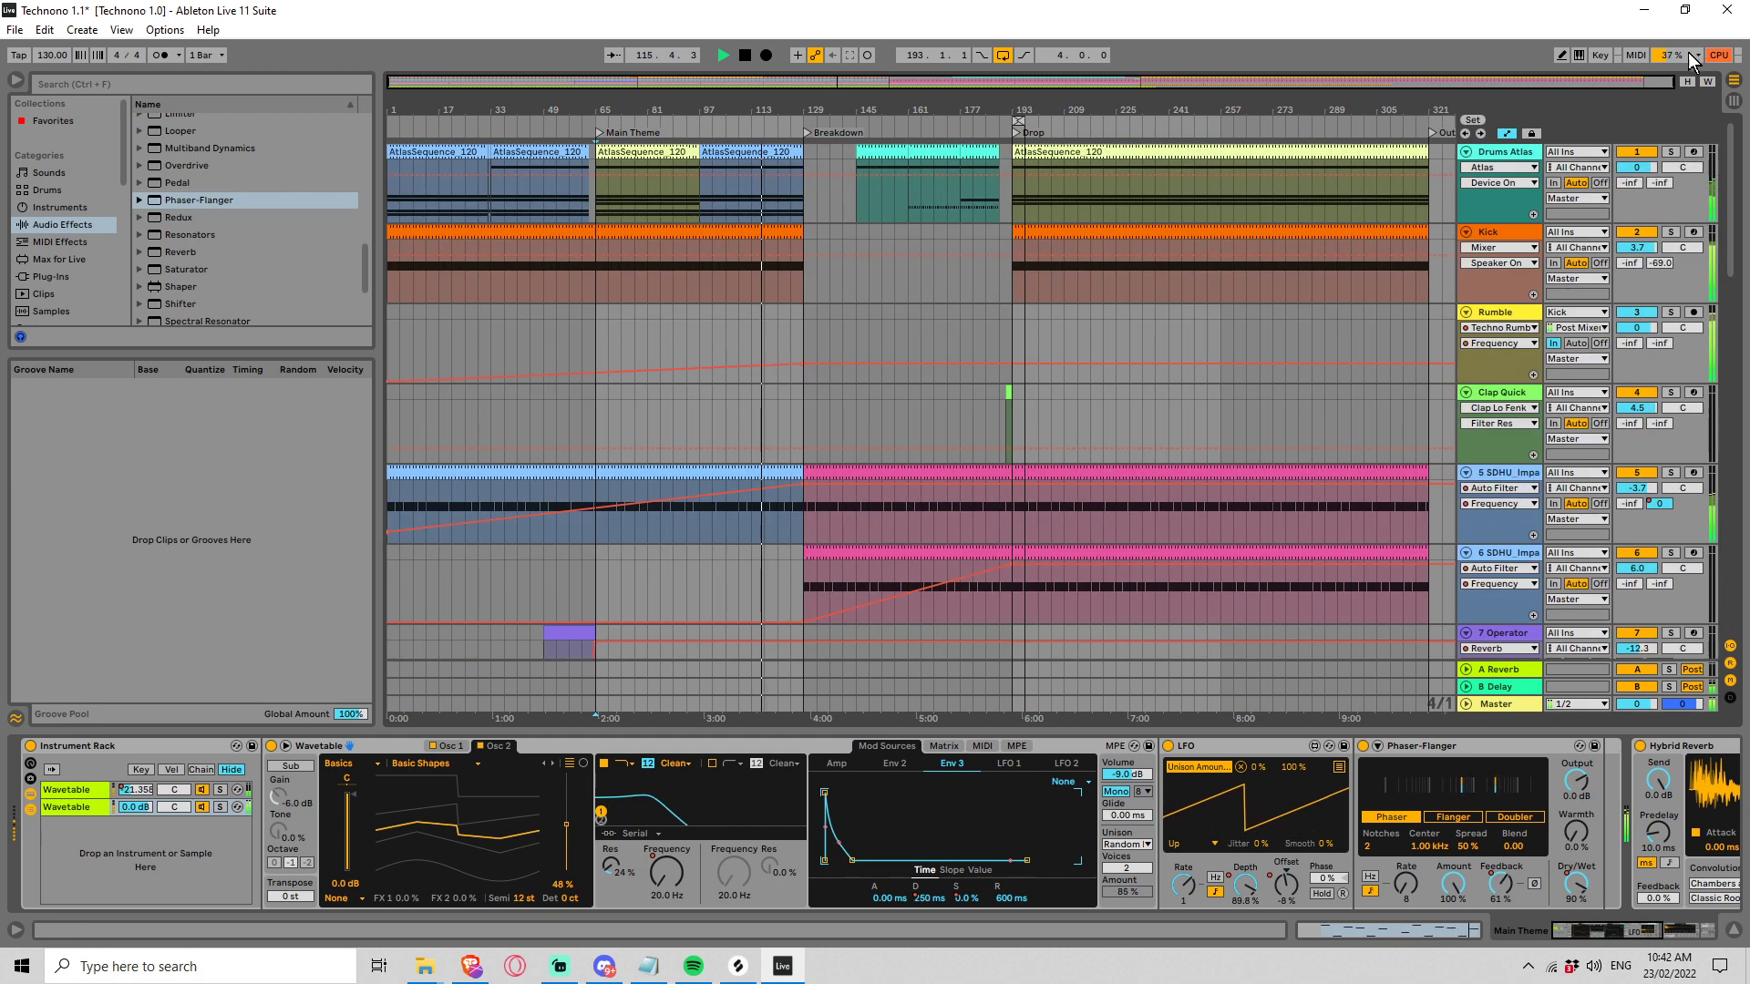
left_click_drag(1629, 167, 1629, 153)
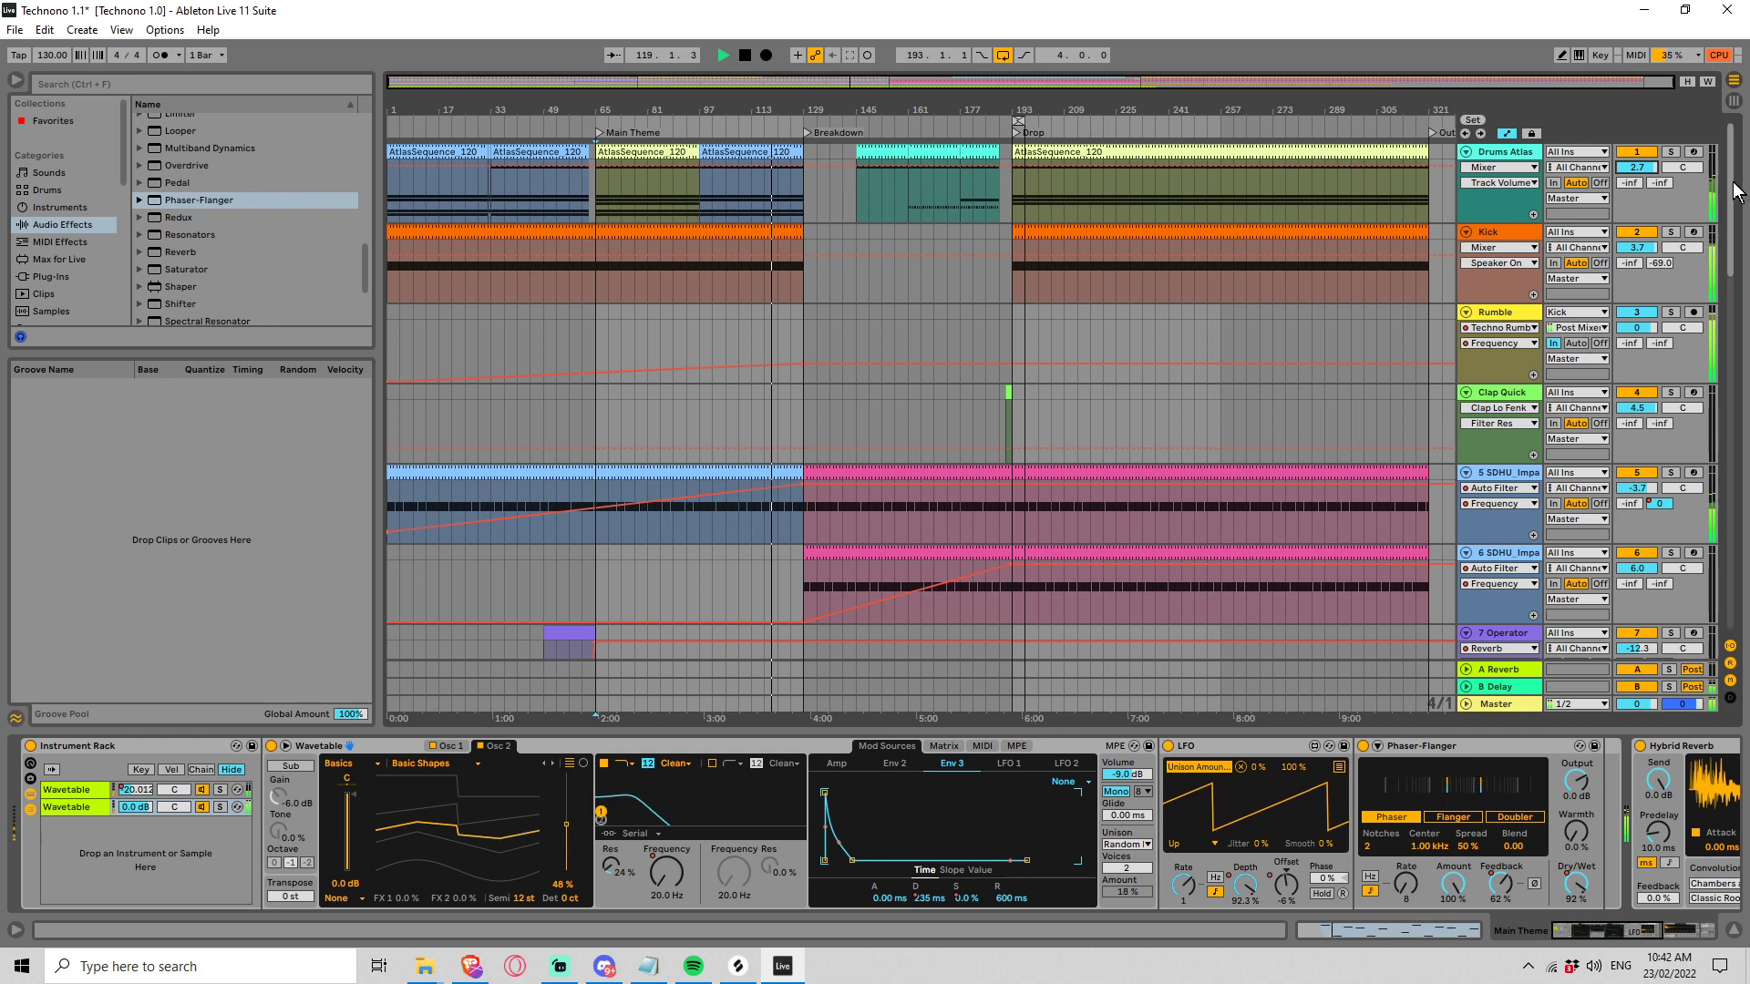
scroll(921, 410, "down", 6)
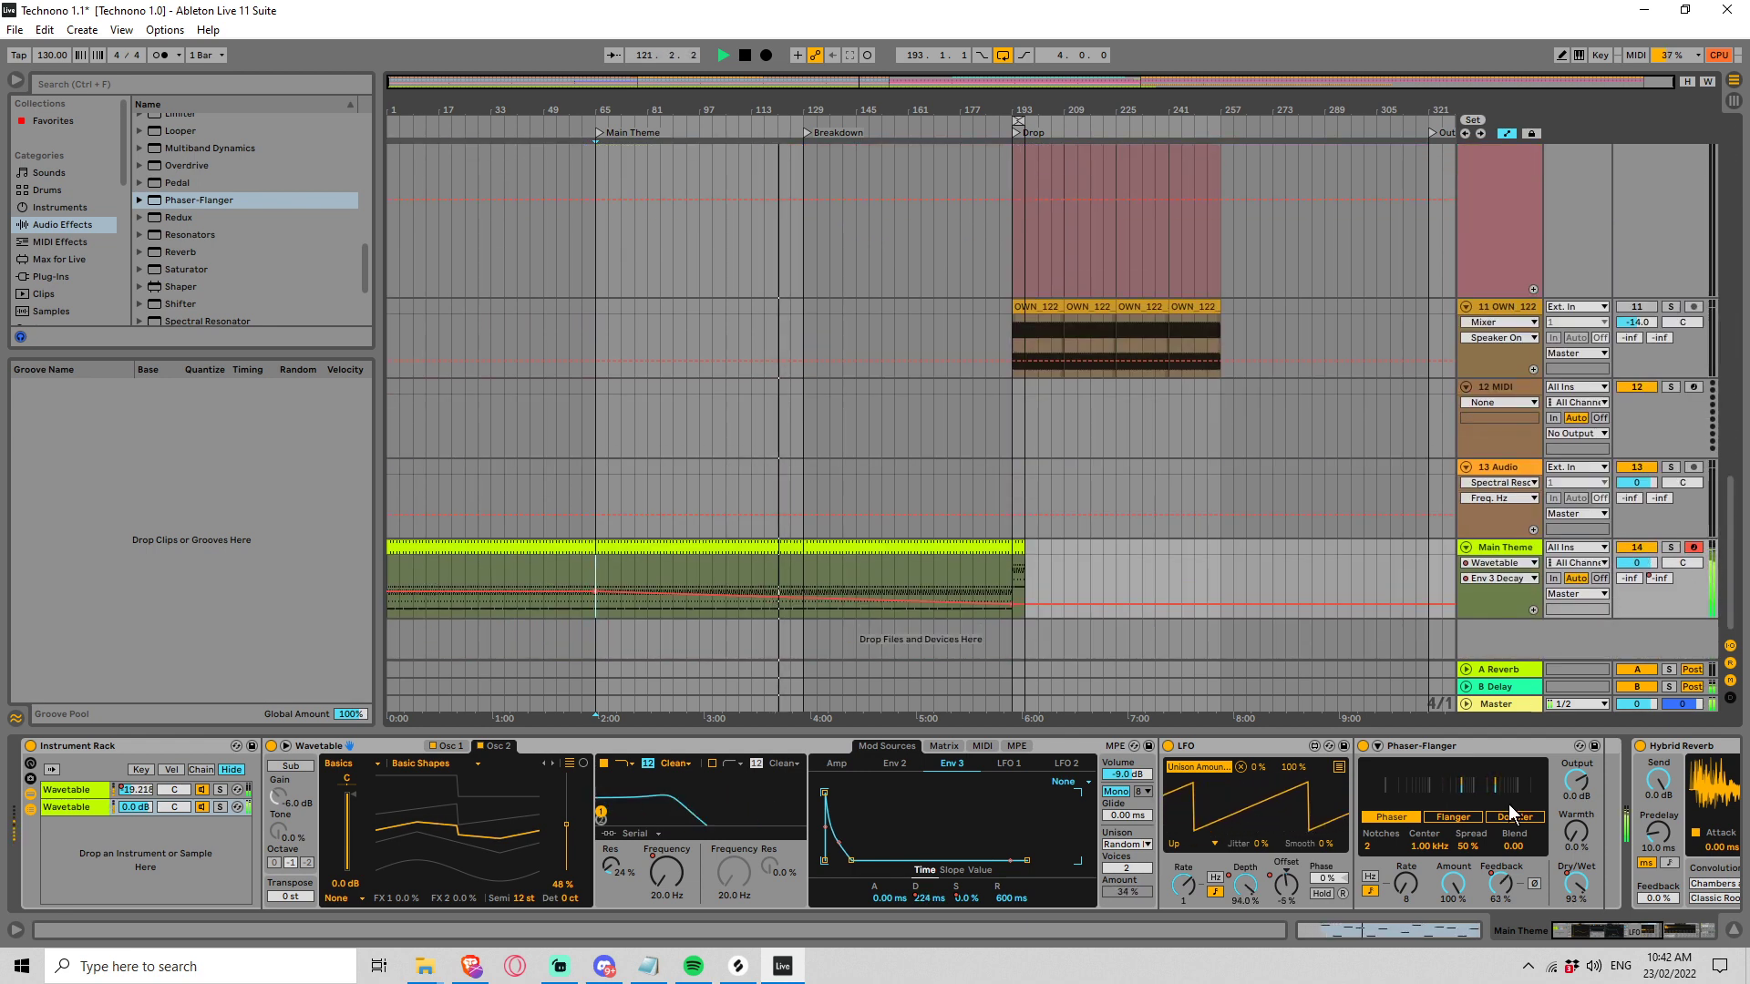
Ramp Main Theme's Phaser-Flanger Spread automation from 50 % up to 89 % at the Breakdown marker
left_click(1467, 846)
left_click(588, 586)
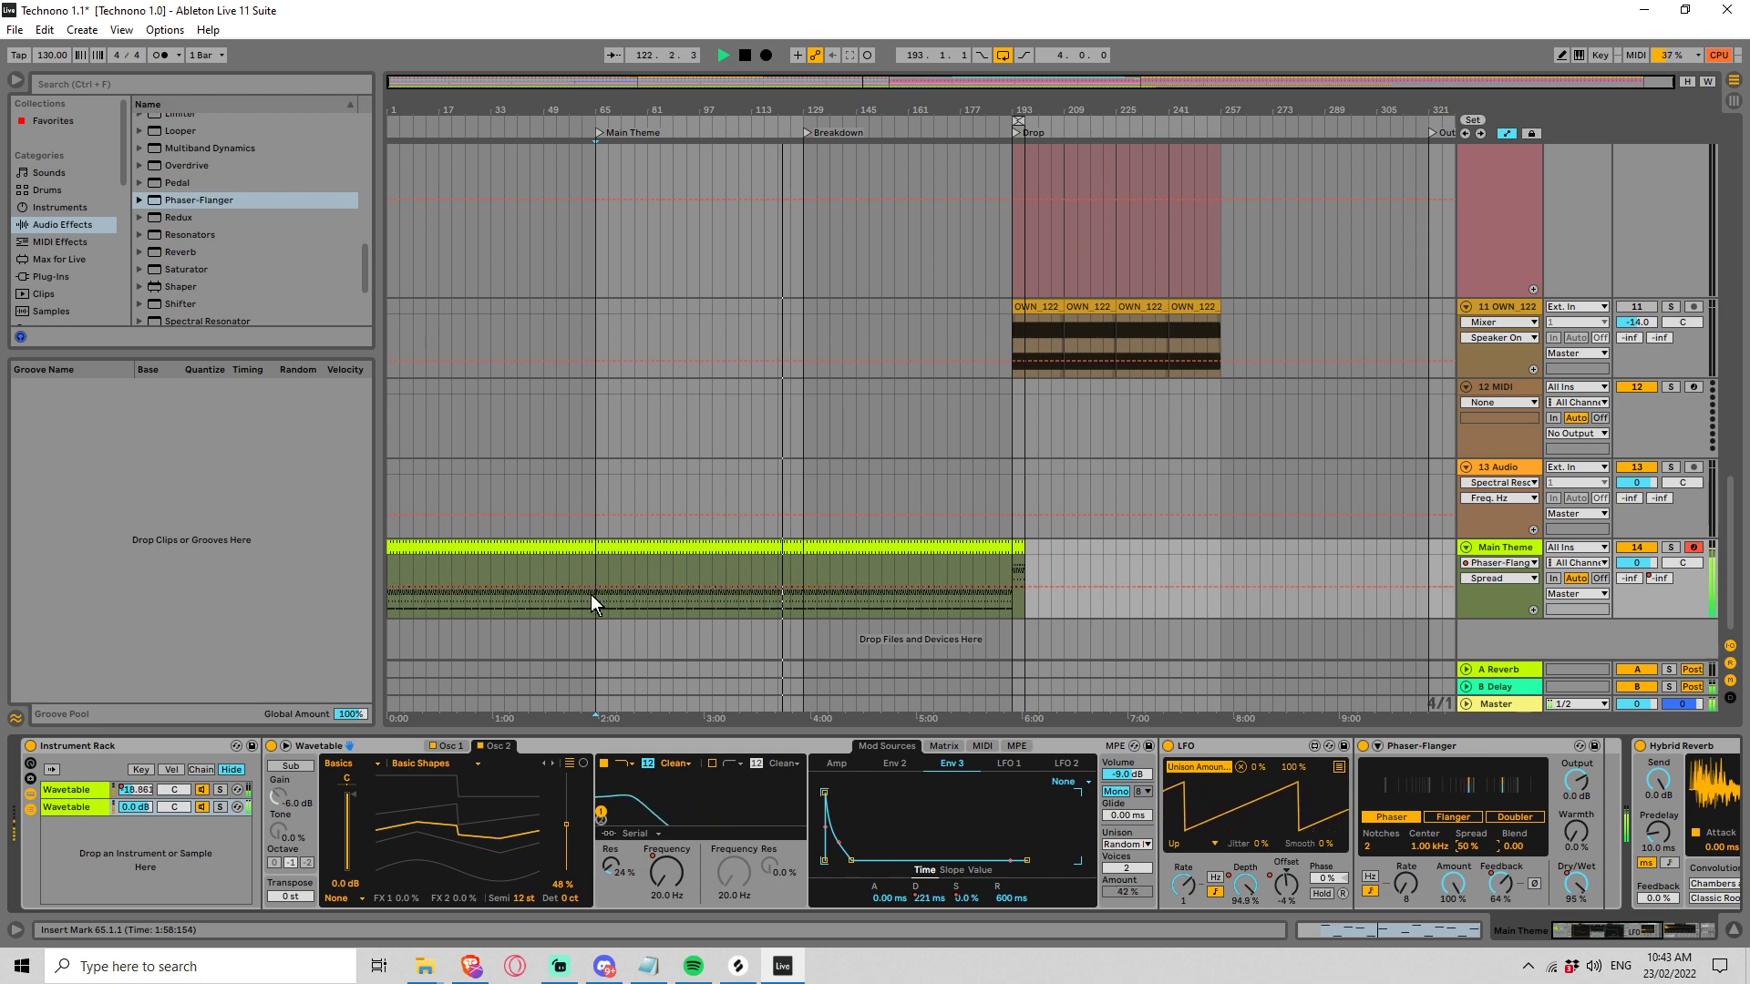
left_click_drag(802, 586, 802, 555)
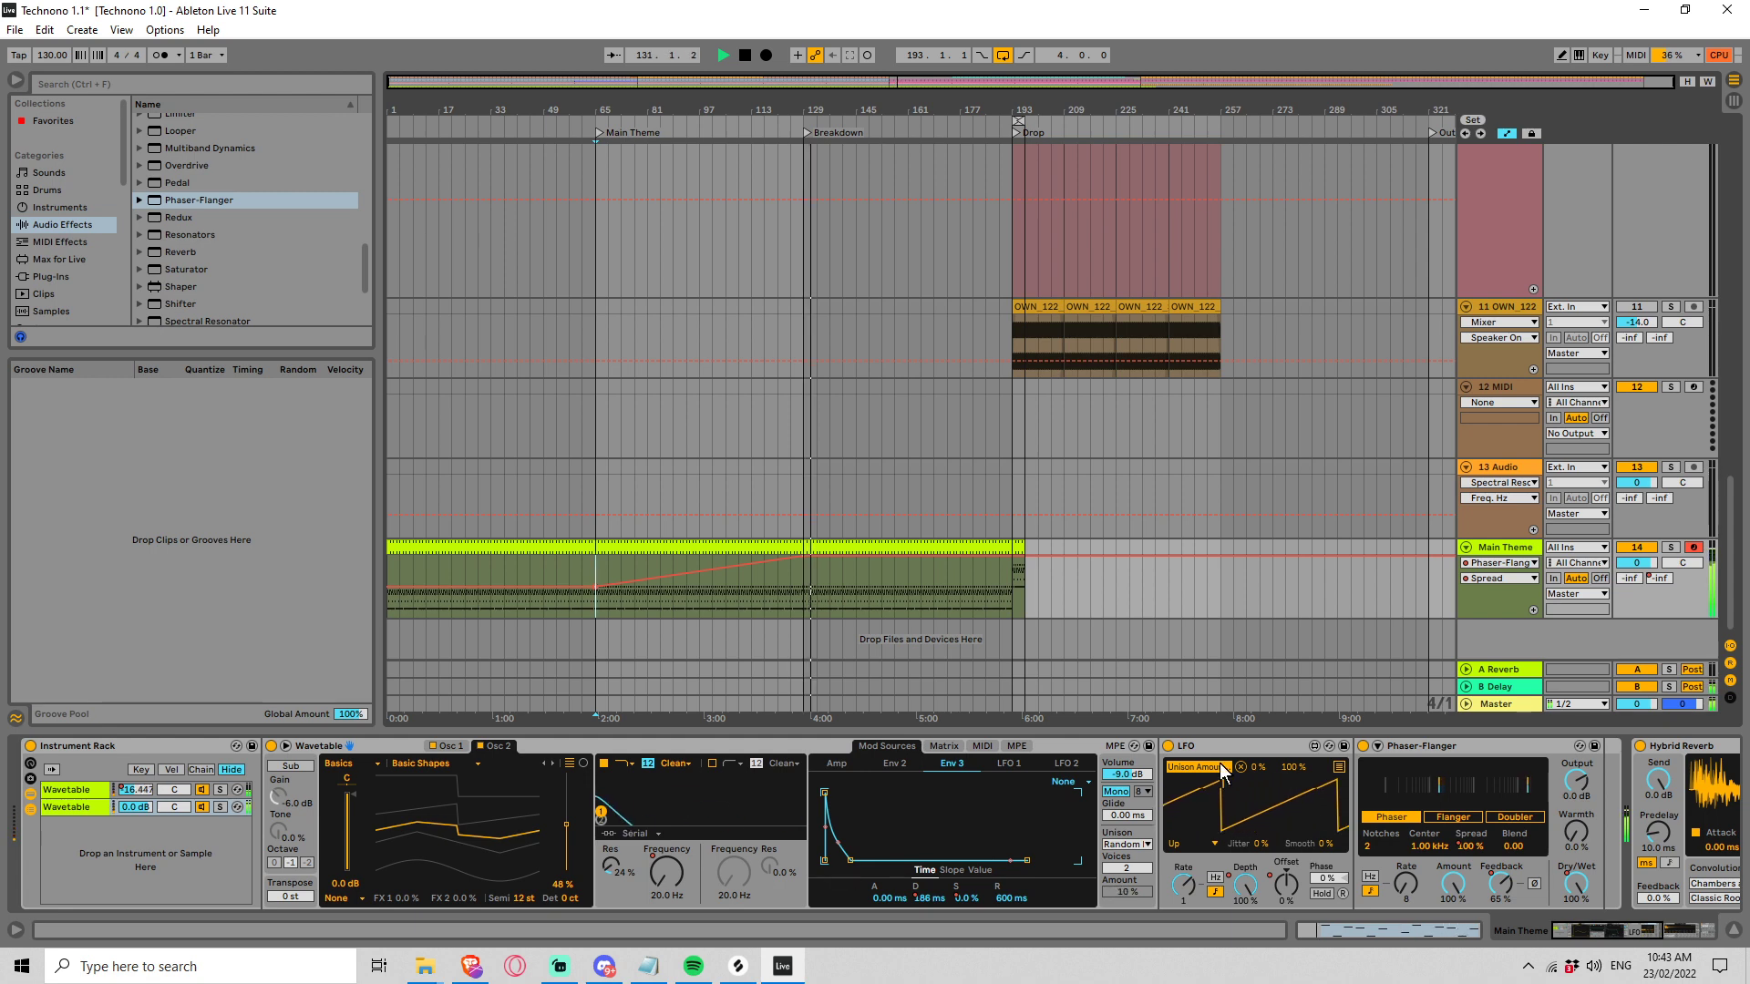
left_click(1487, 555)
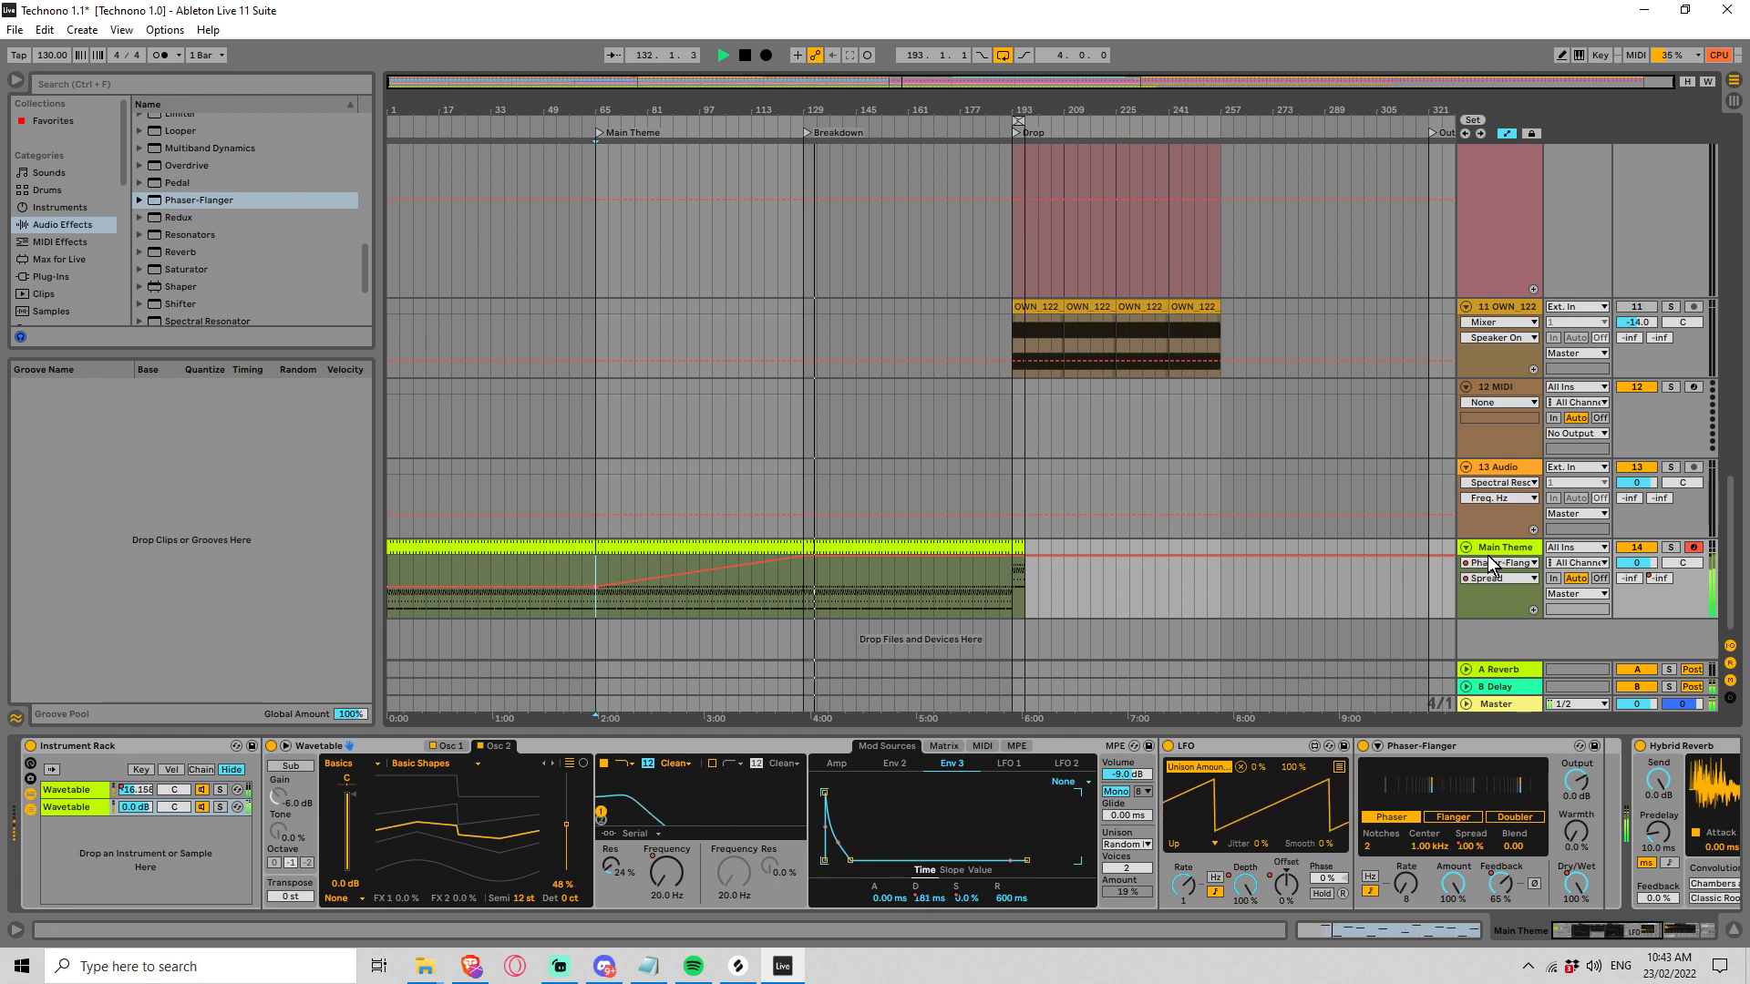
Create a new MIDI track with a clip stretched to the Drop marker and a 1-bar loop
double_click(943, 638)
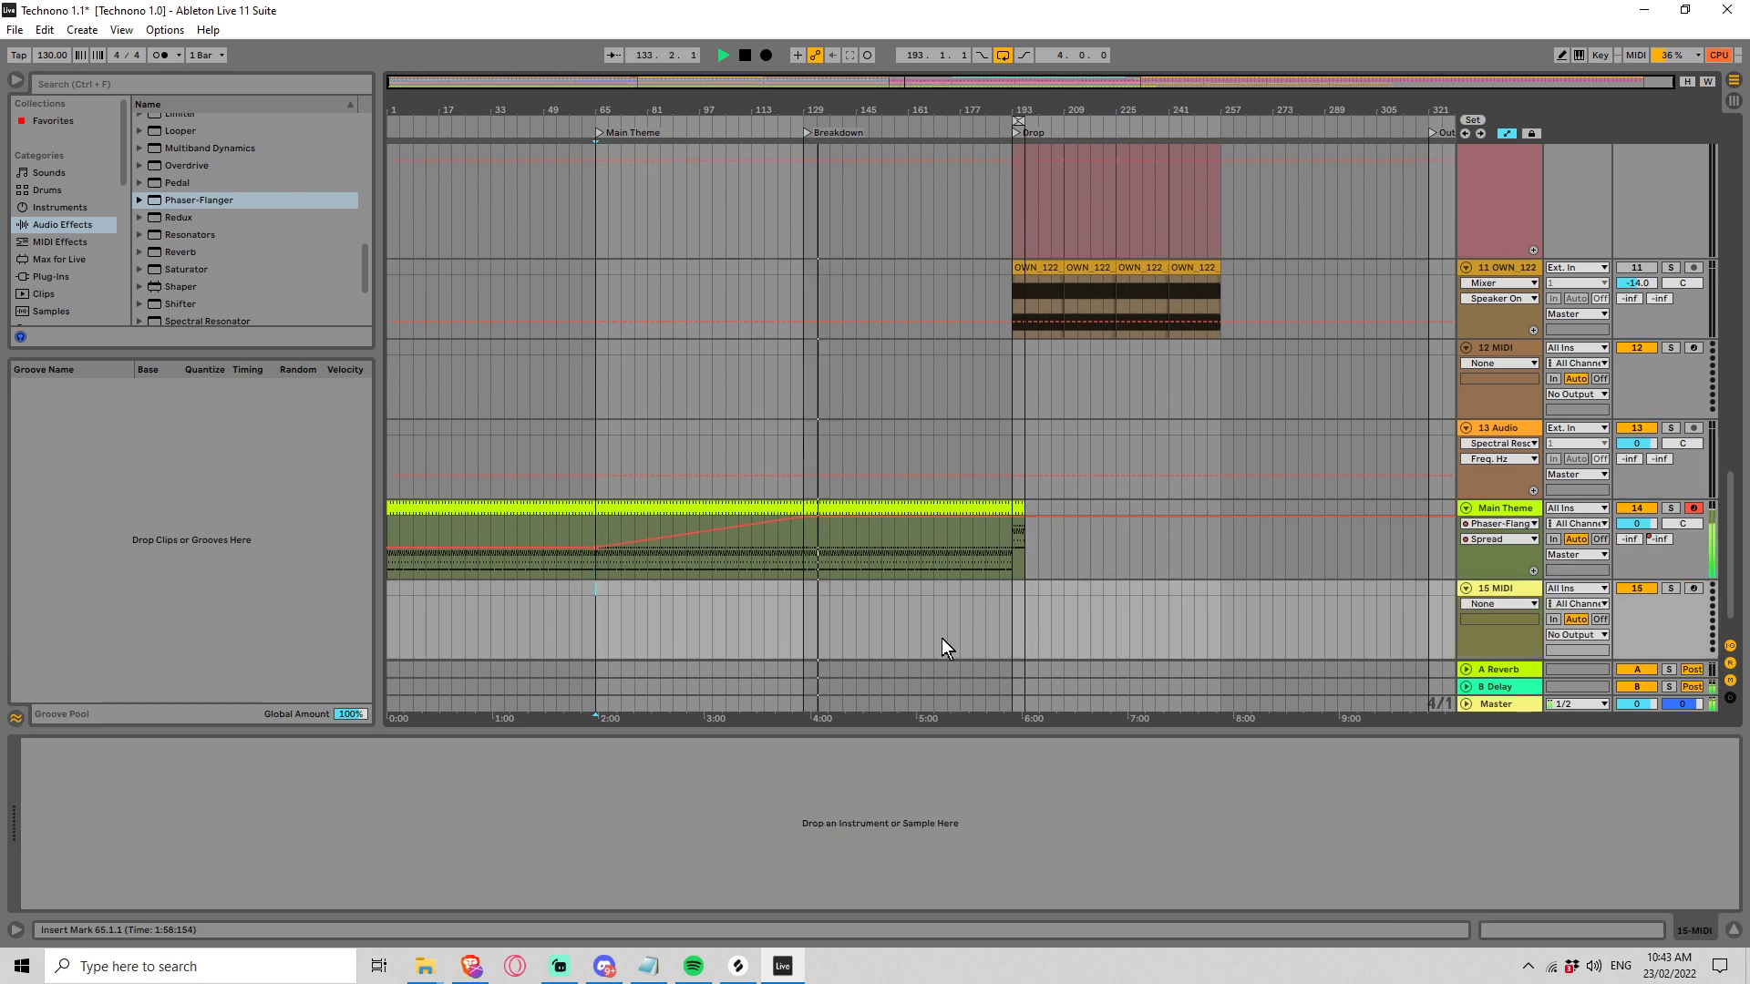
double_click(805, 615)
scroll(829, 365, "down", 5)
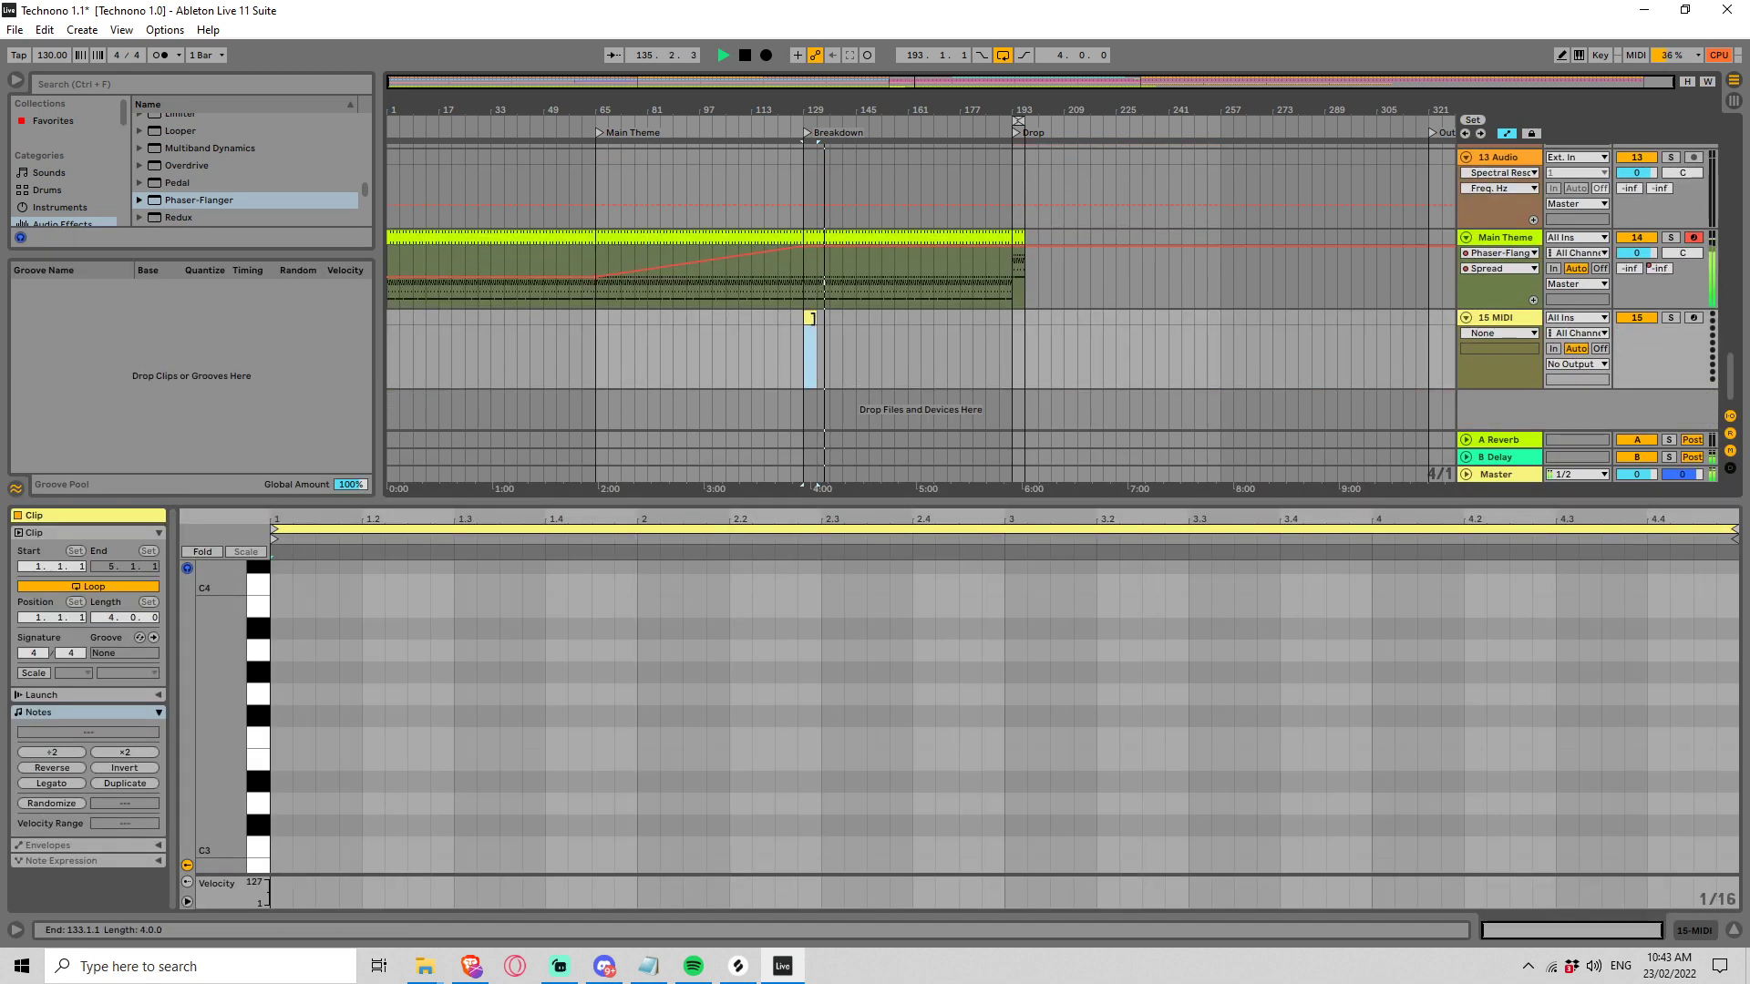
left_click_drag(812, 318, 1008, 326)
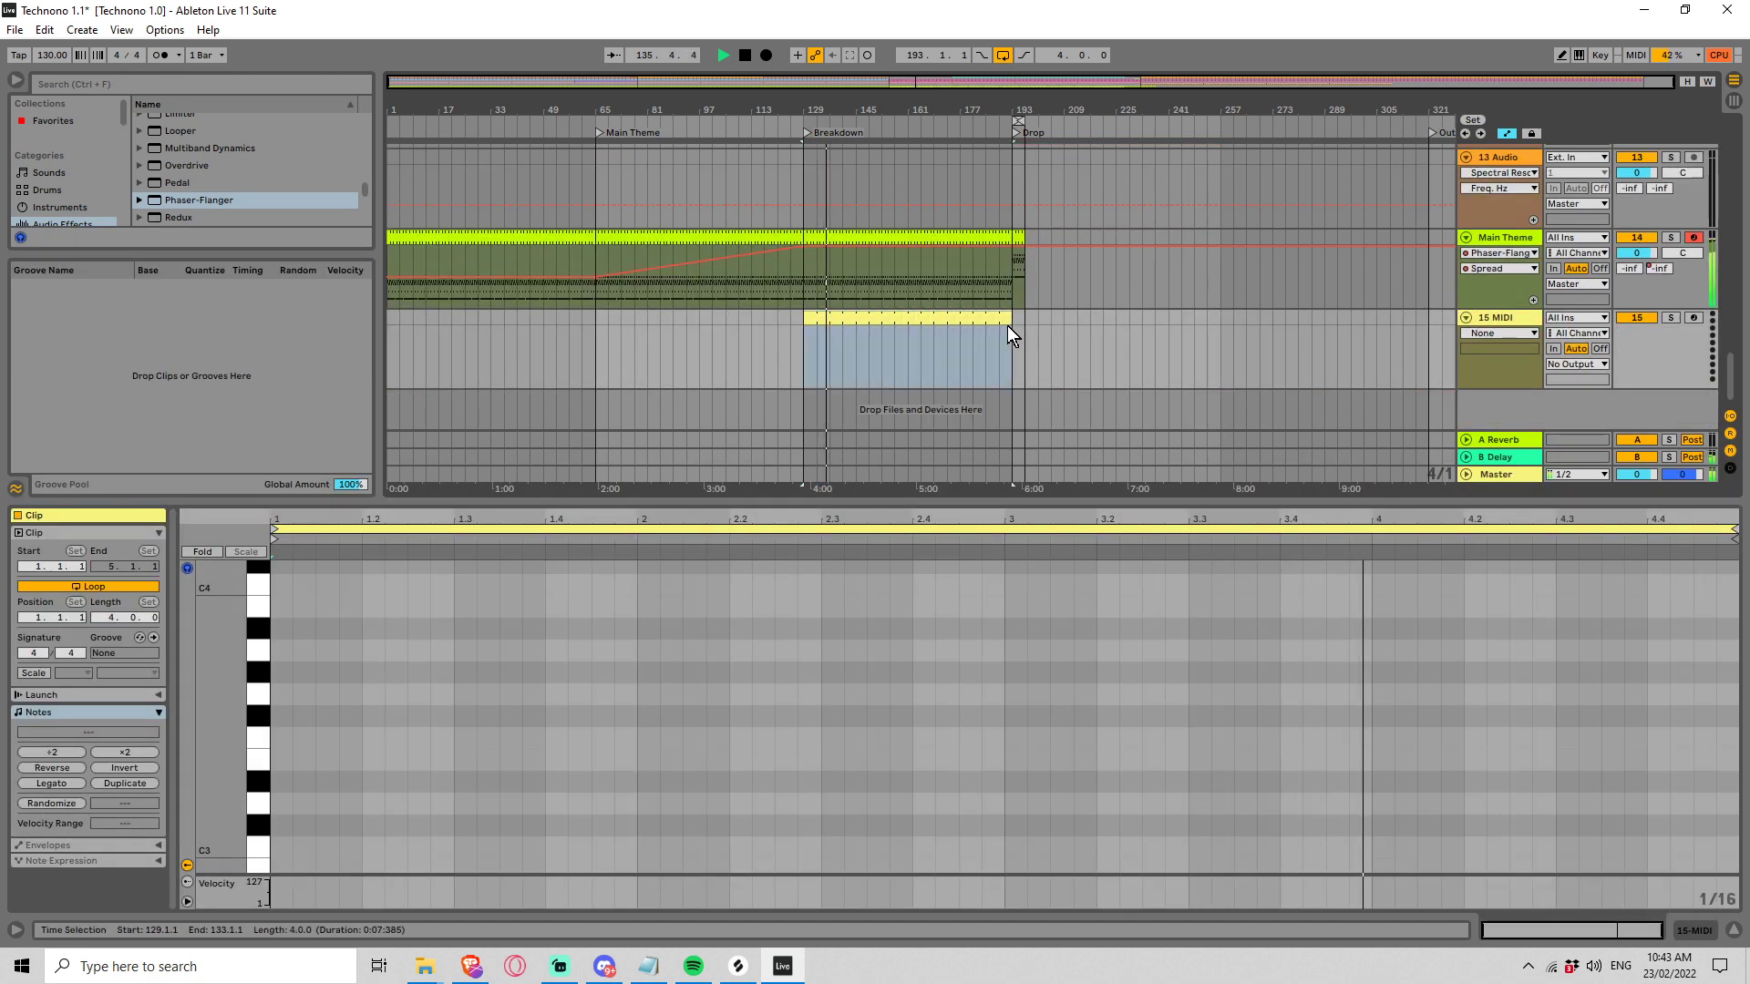
left_click(113, 617)
type("1")
key("Return")
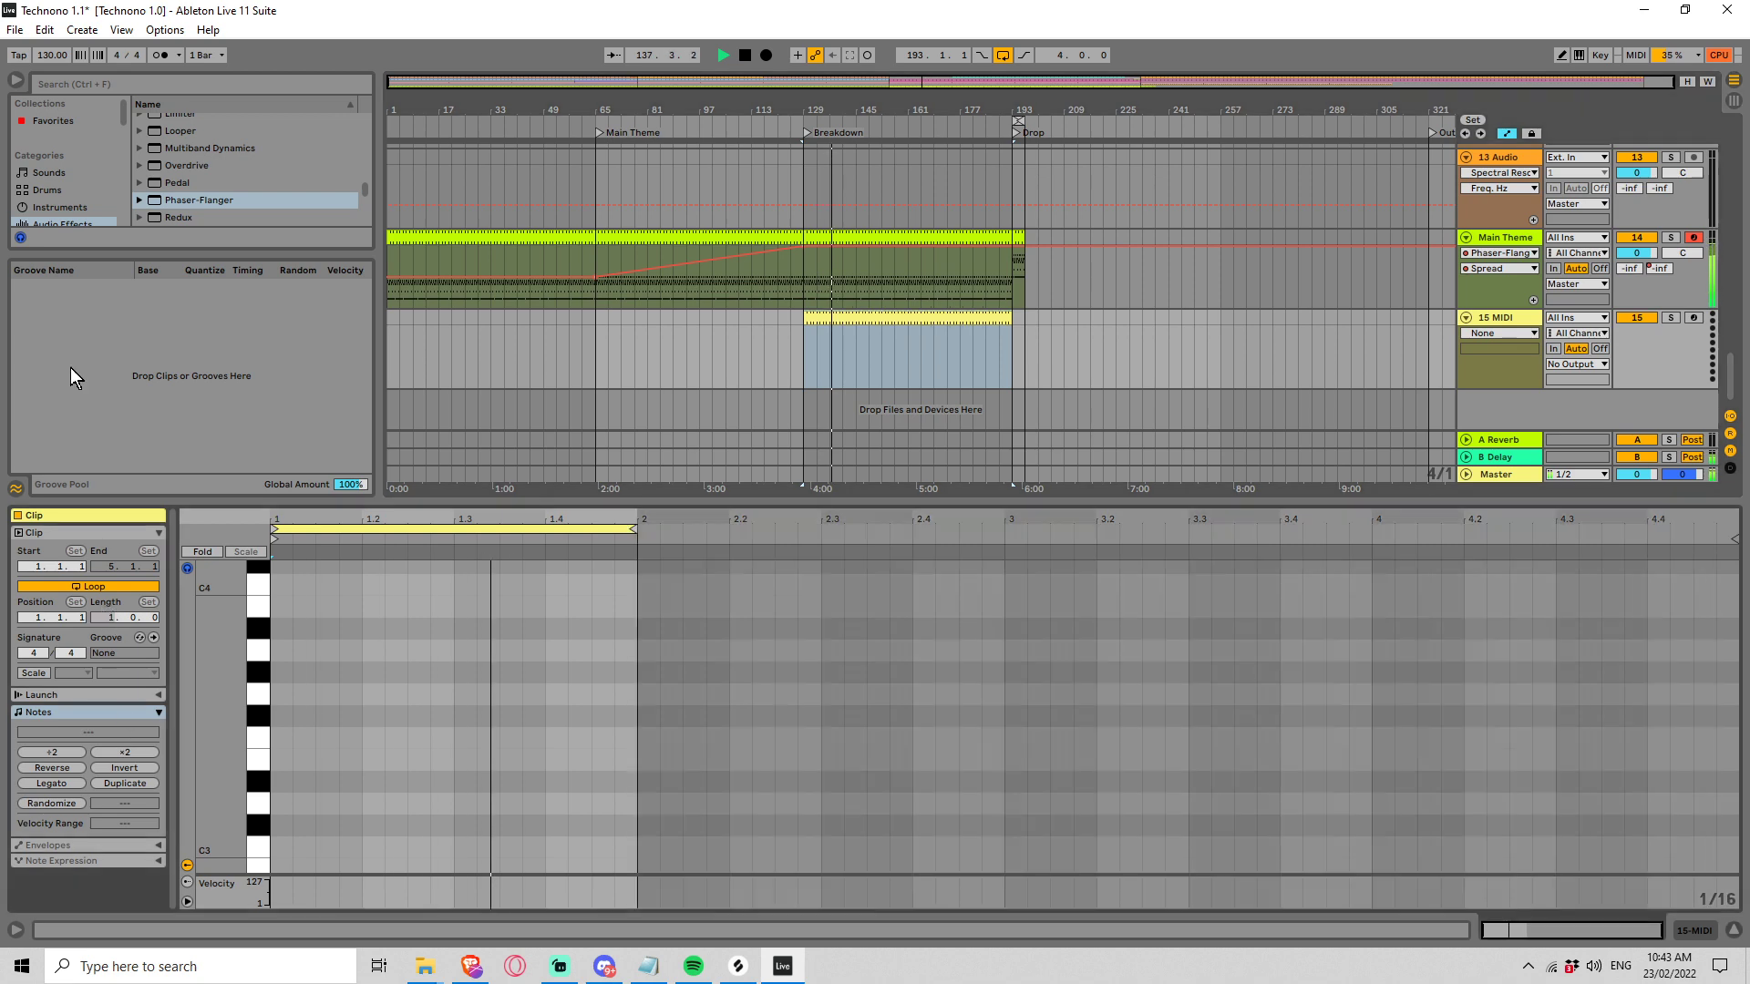
Load the Operator synth from the Instruments browser onto track 15
left_click(73, 206)
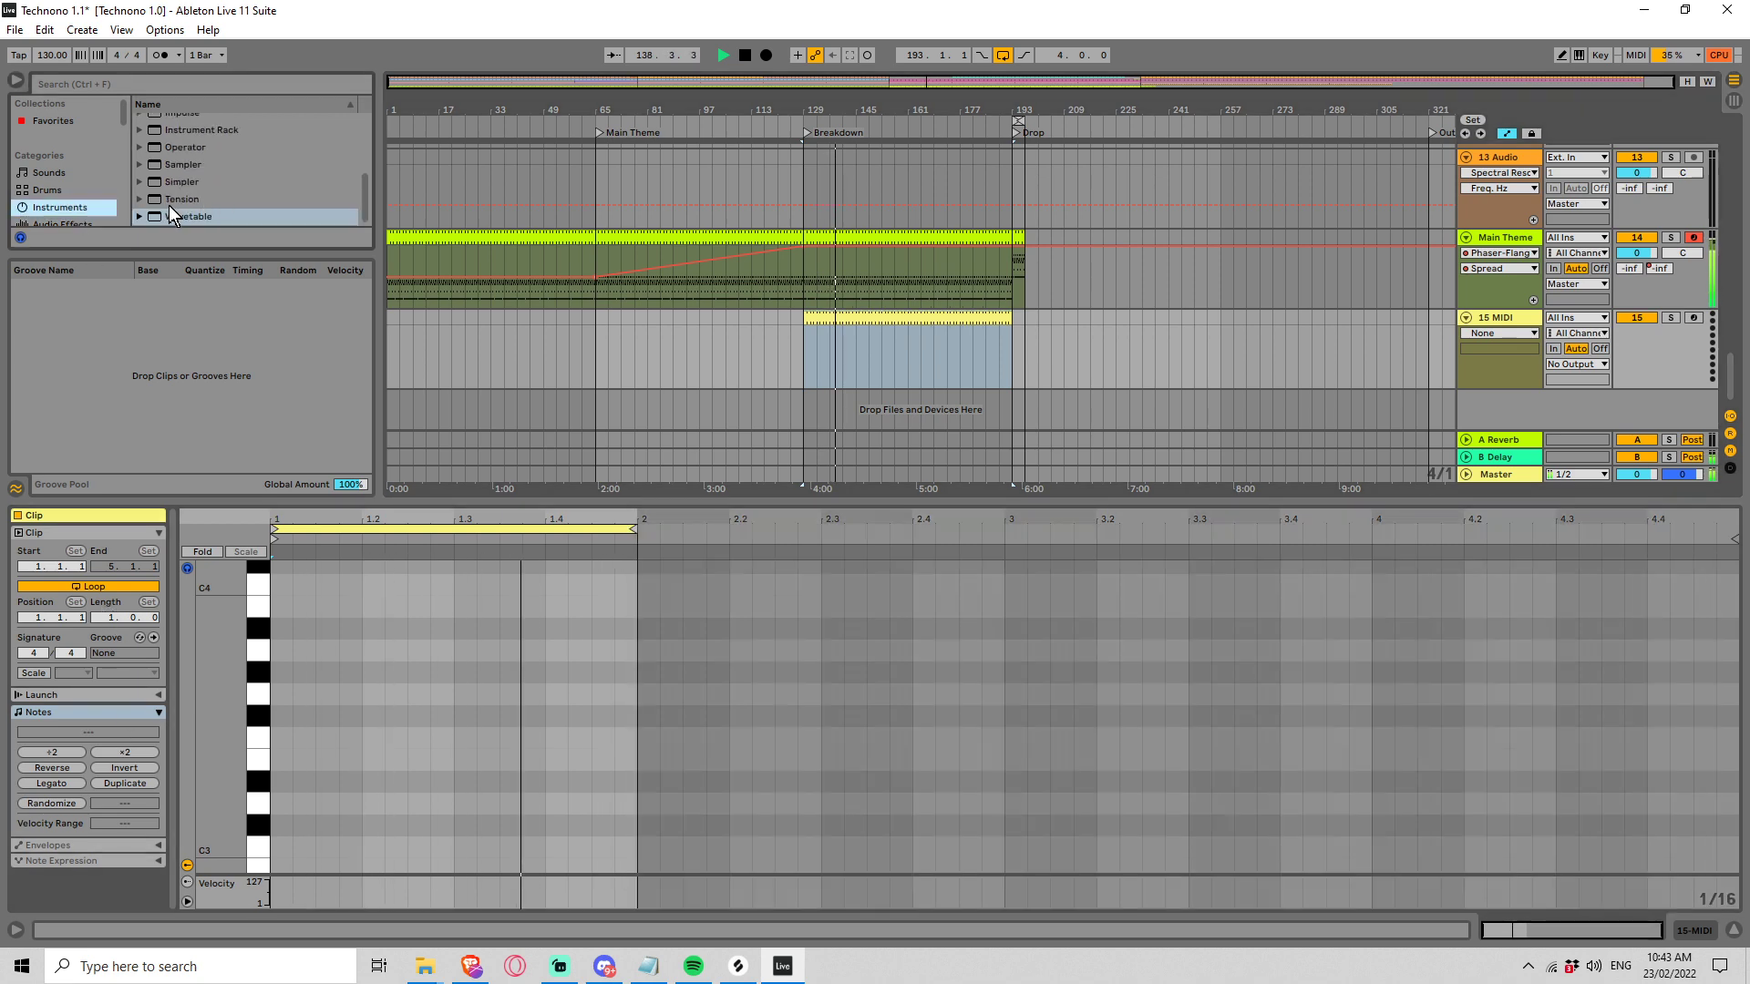
left_click(182, 147)
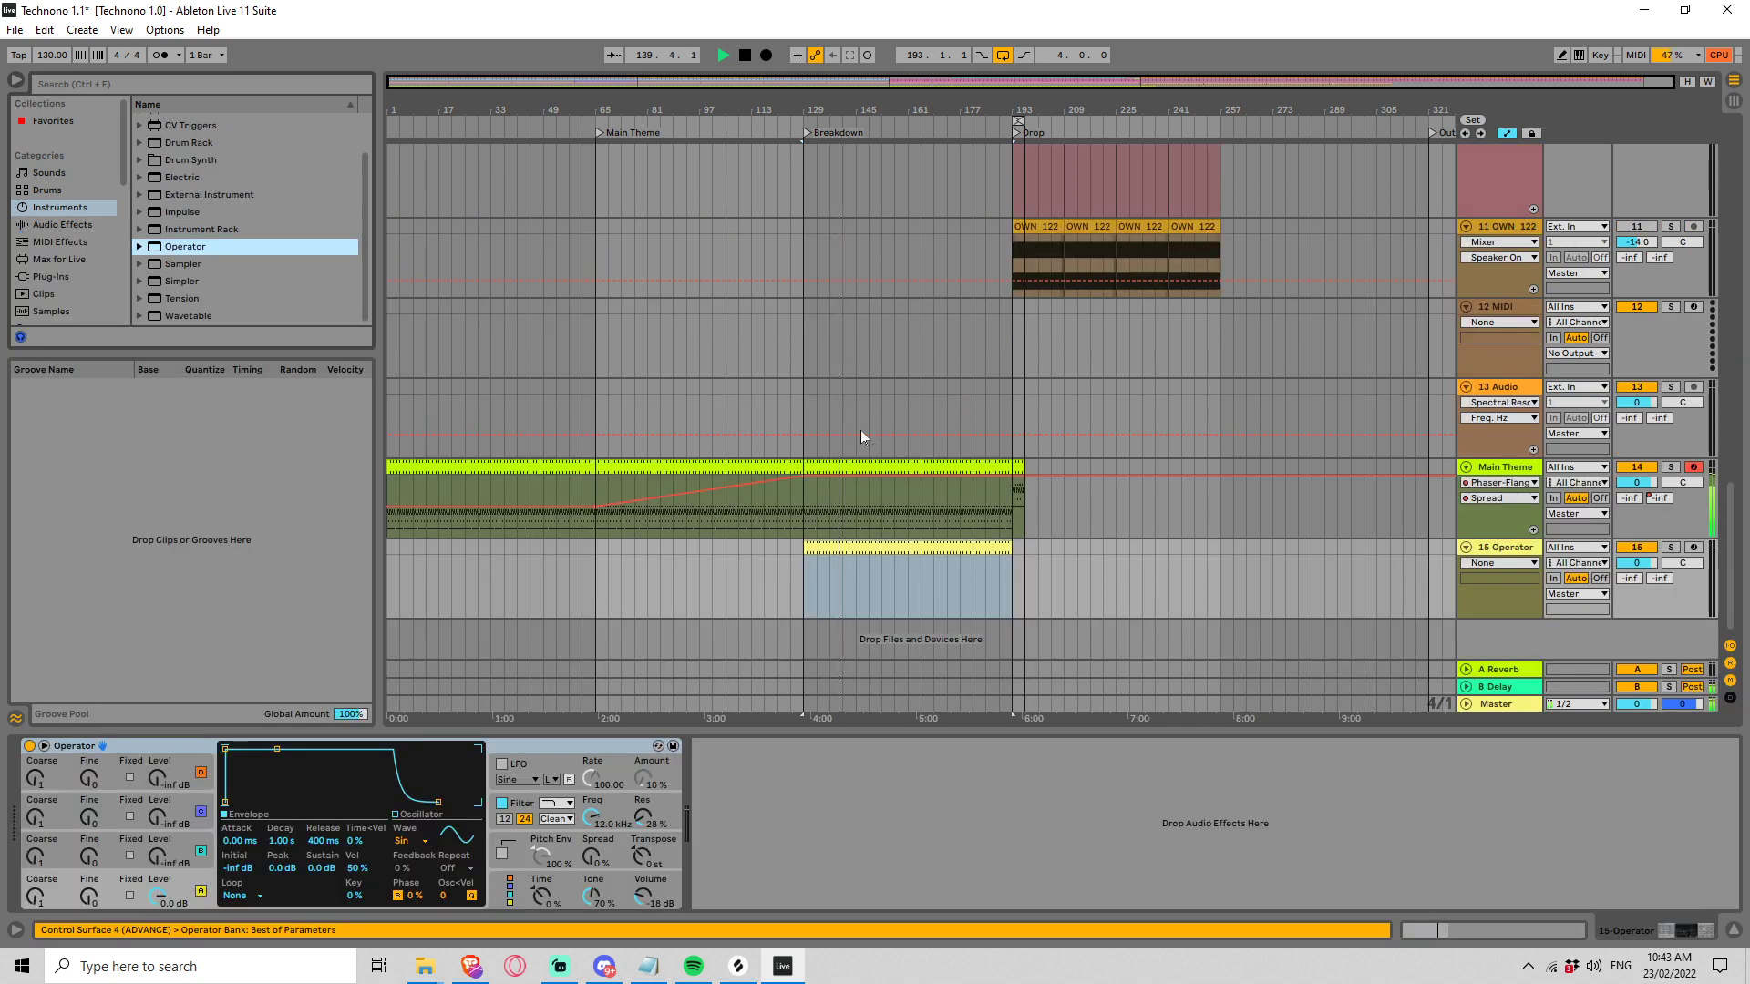
left_click(860, 543)
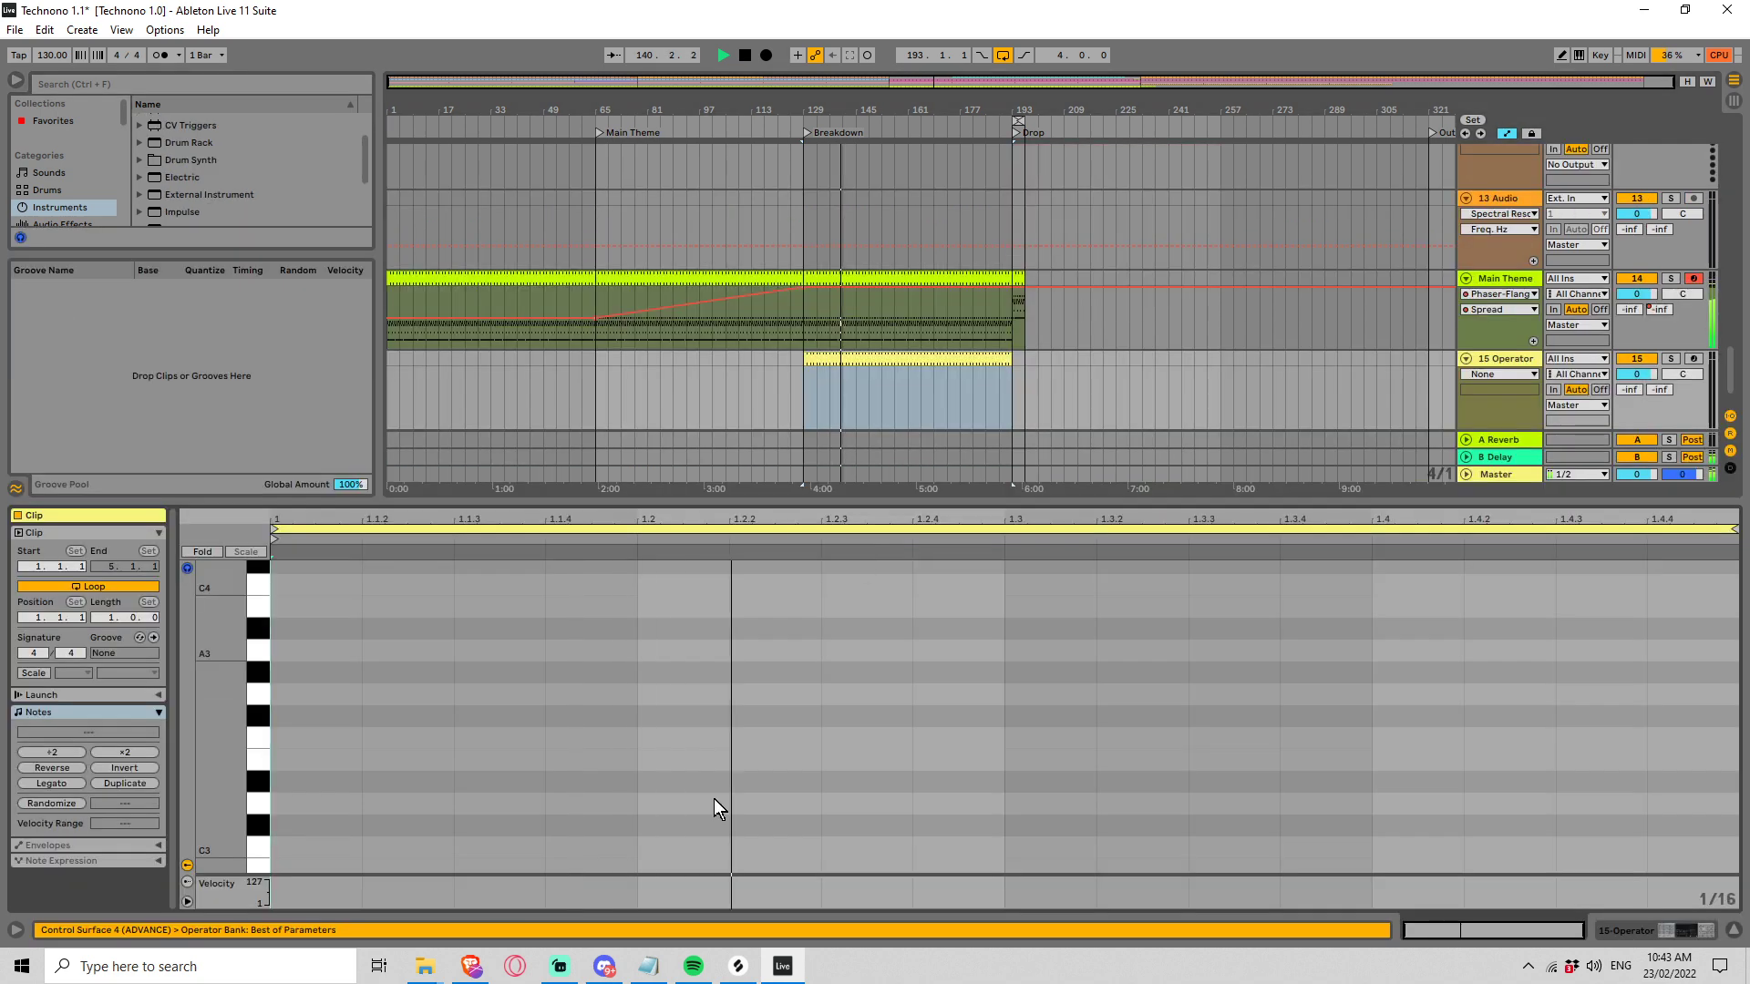
Add notes on beats one and three and transpose them down to C1
double_click(308, 851)
double_click(1045, 855)
key("ctrl+a")
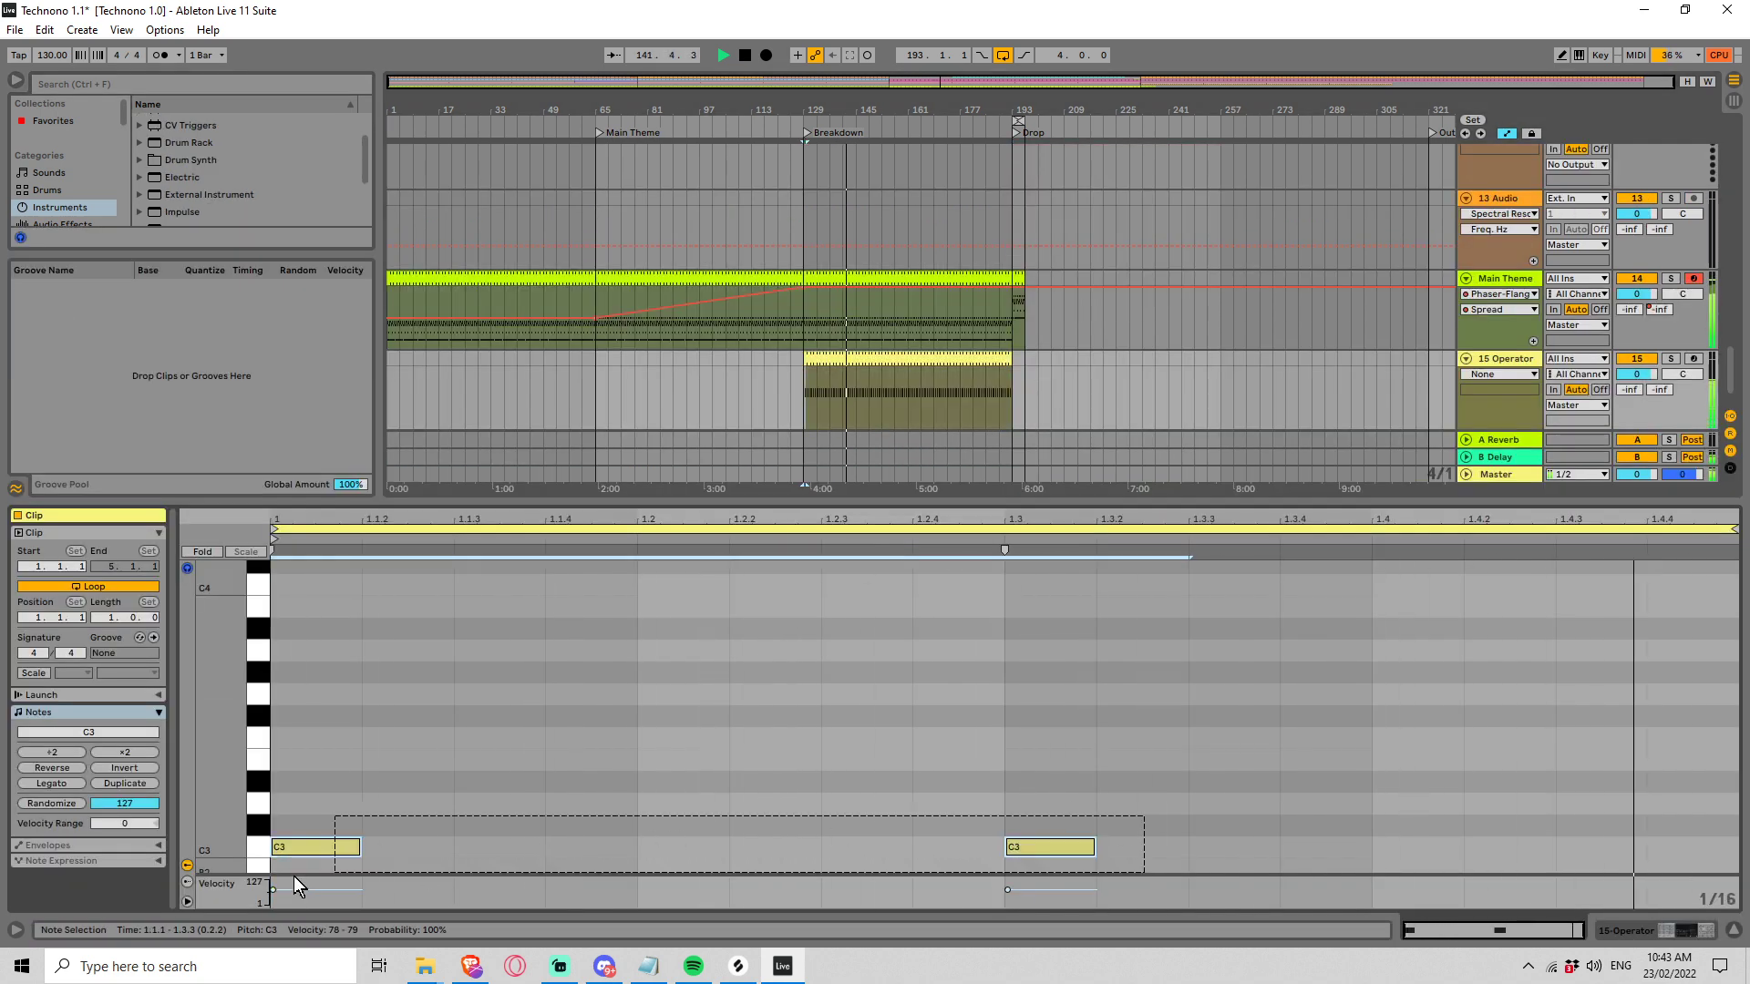
key("shift+Down")
key("shift+Down")
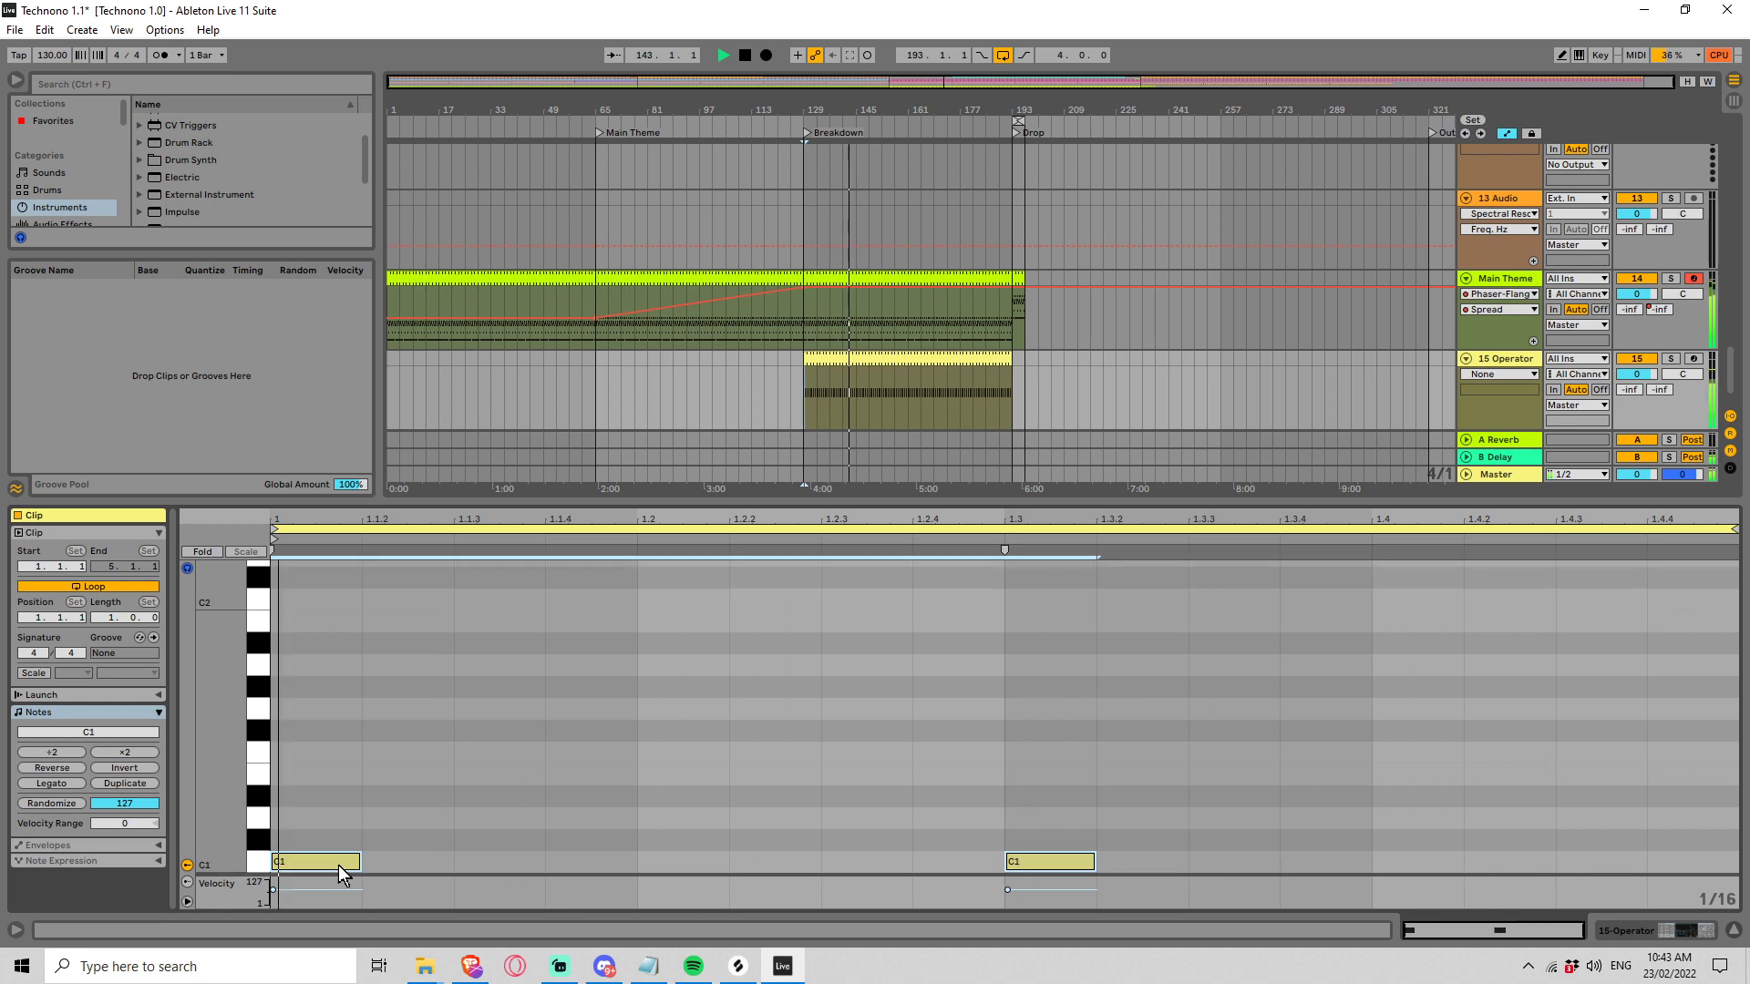
Set Operator's oscillator waveform to Square D and raise Spread to 100 %
left_click(1494, 365)
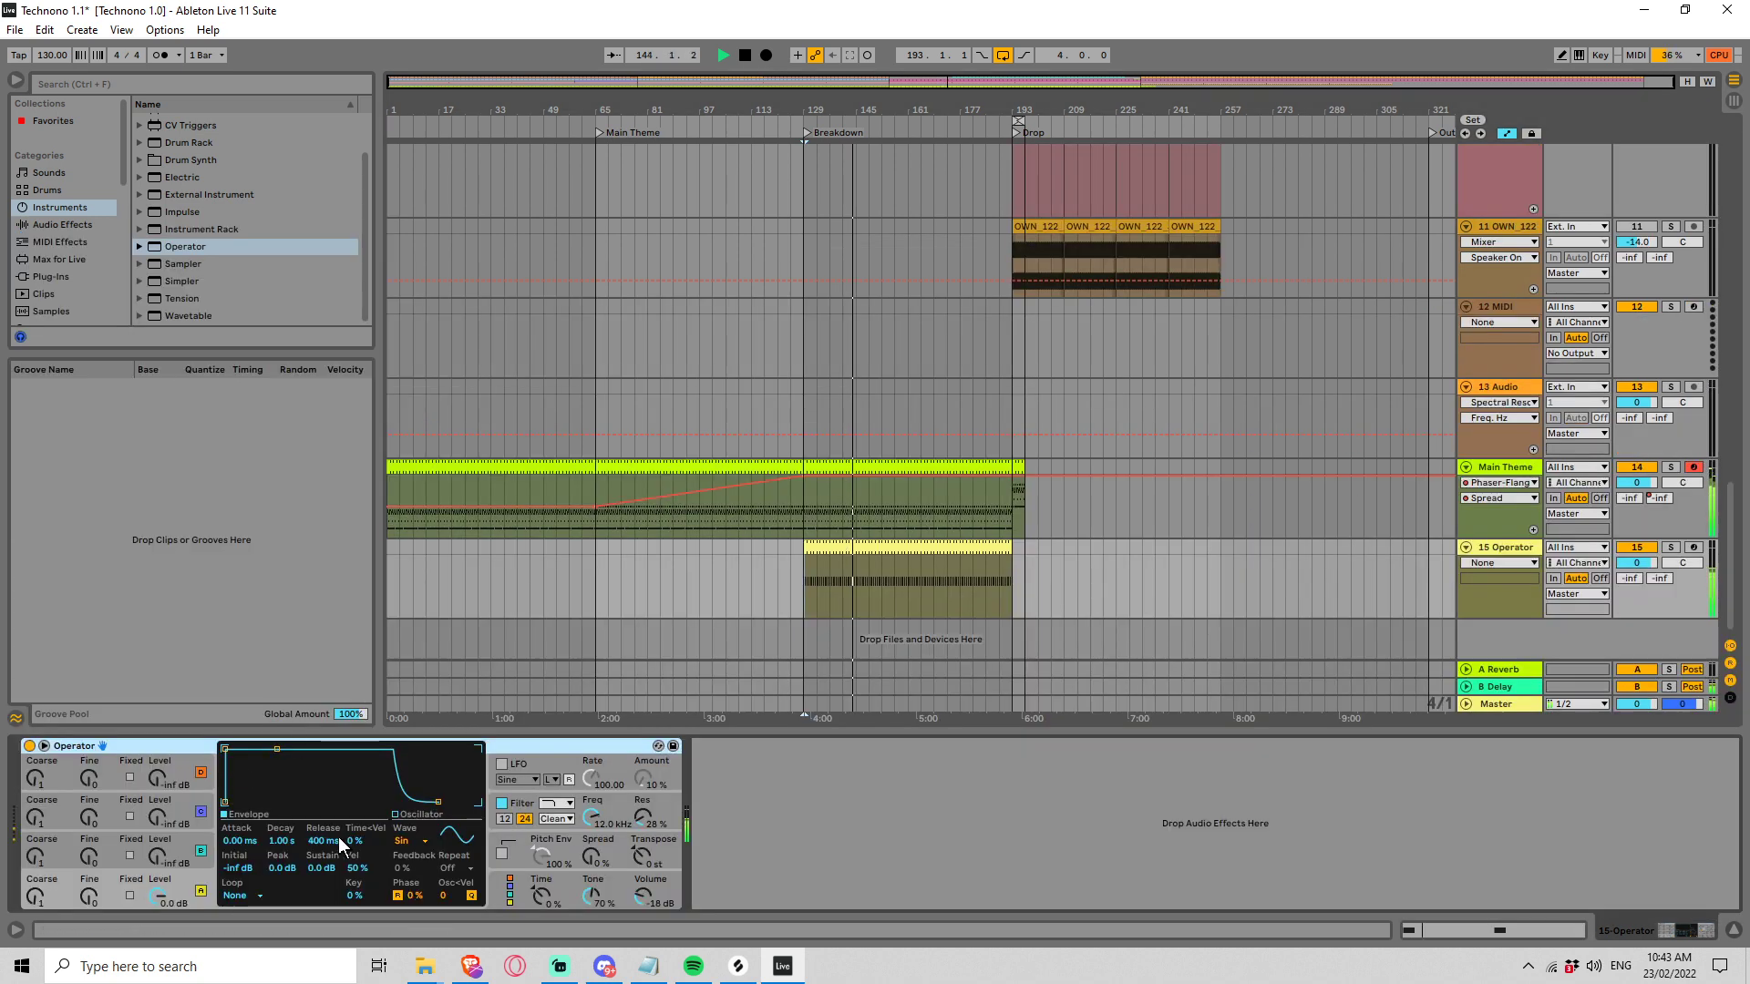
left_click(407, 841)
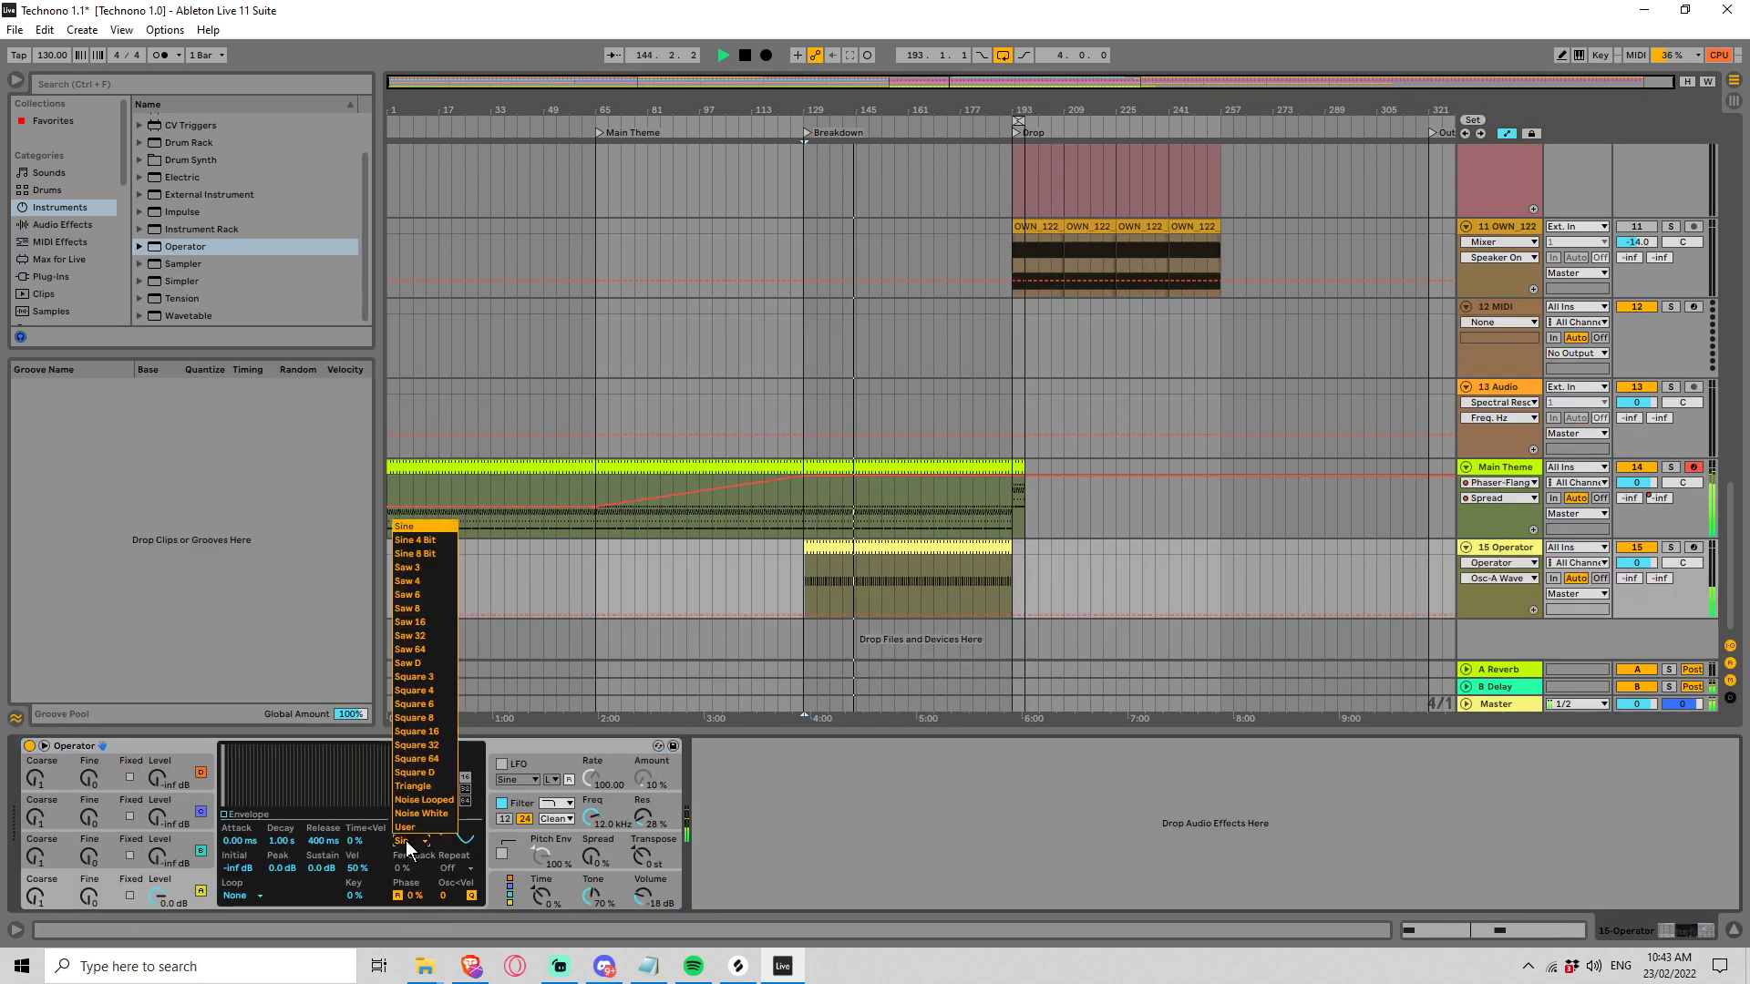
left_click(429, 771)
left_click(503, 804)
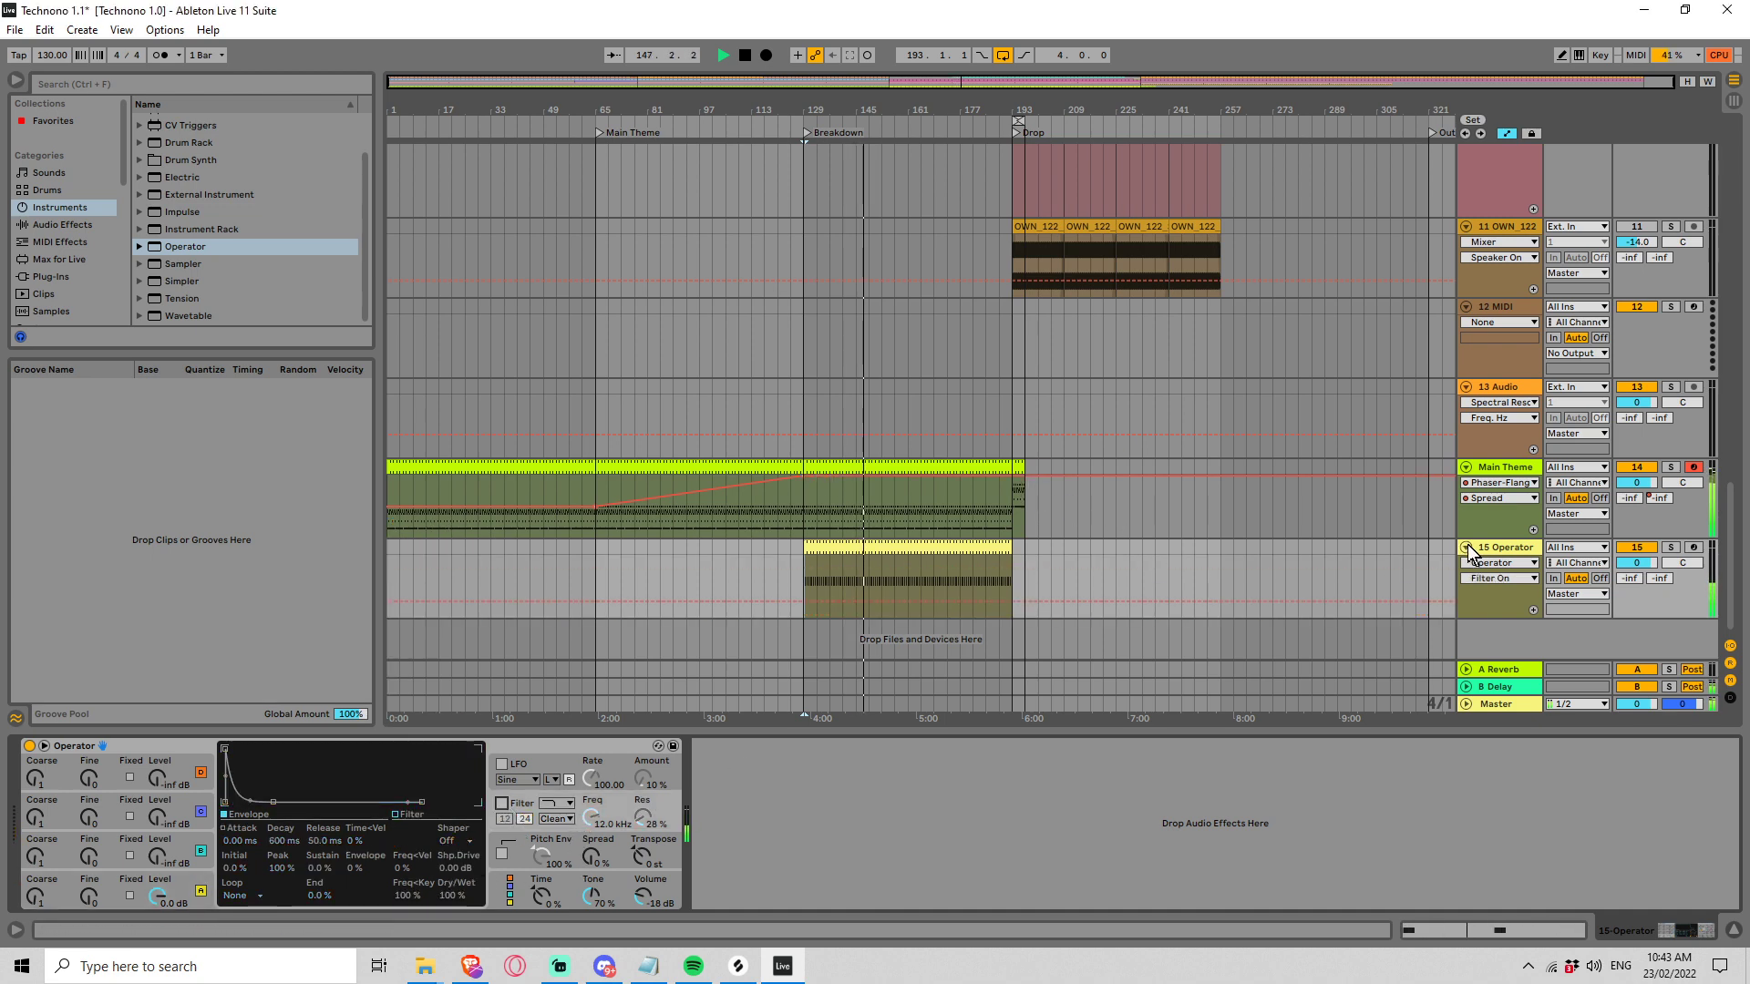
left_click(598, 857)
left_click_drag(598, 856, 598, 834)
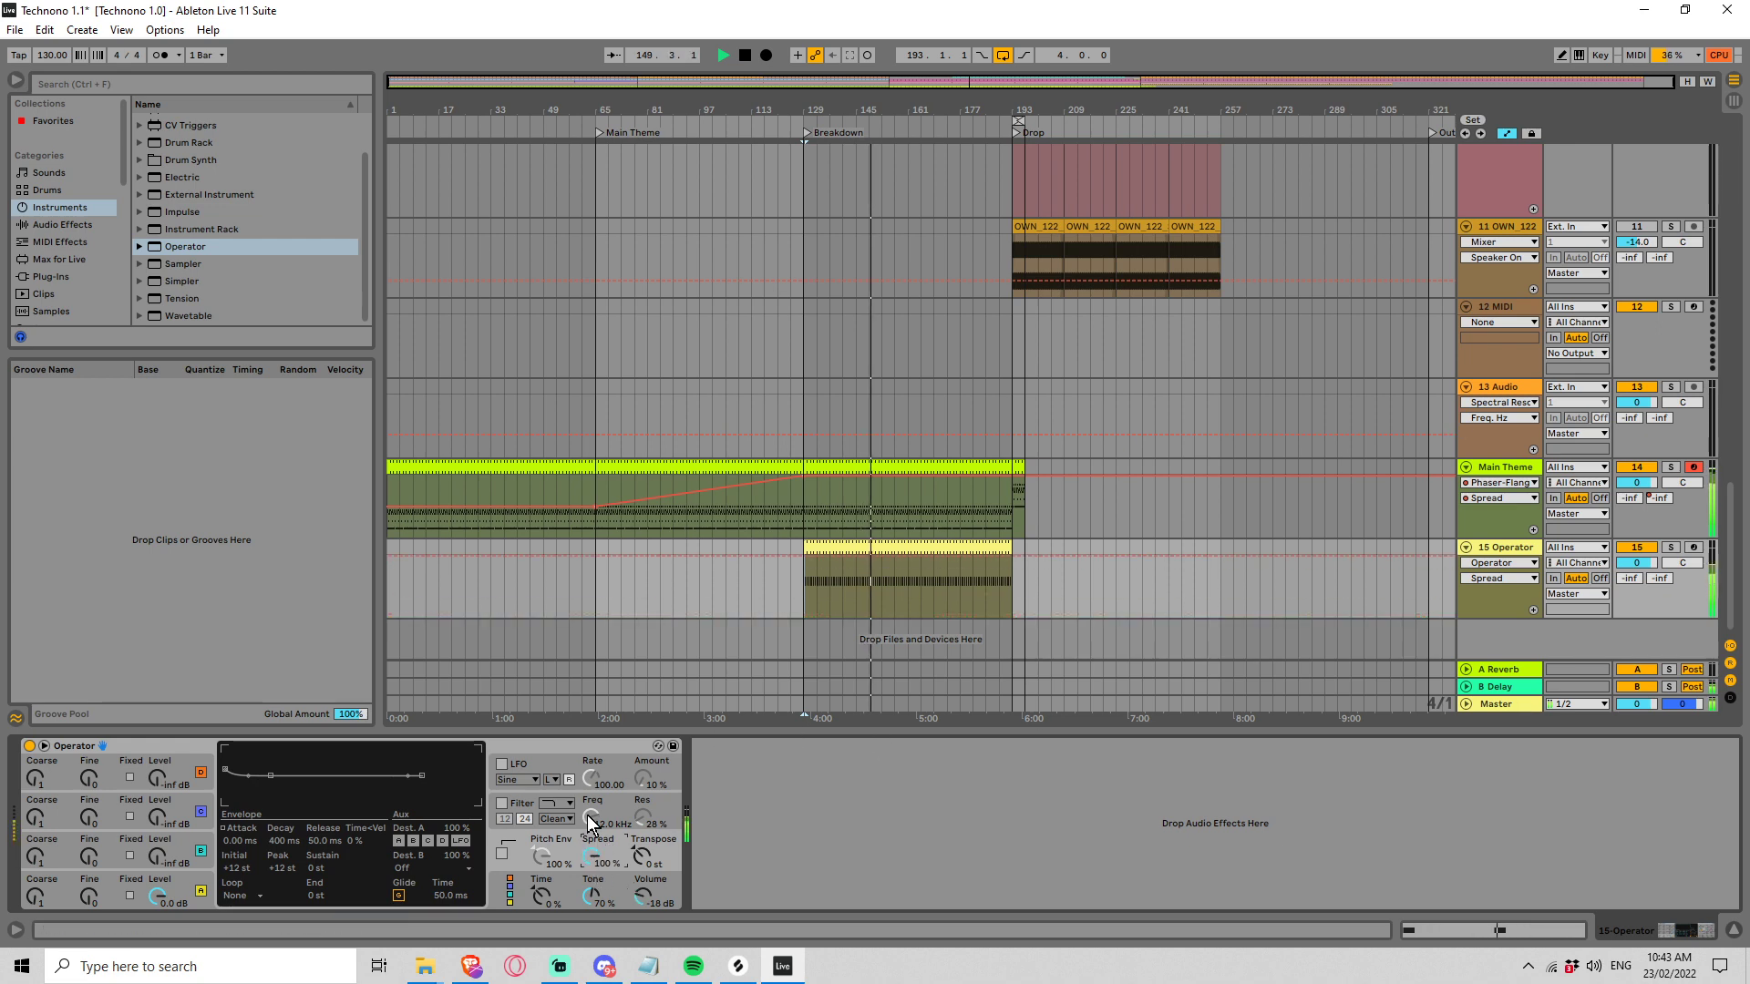
Load Auto Filter from the Audio Effects browser onto track 15
scroll(248, 172, "up", 2)
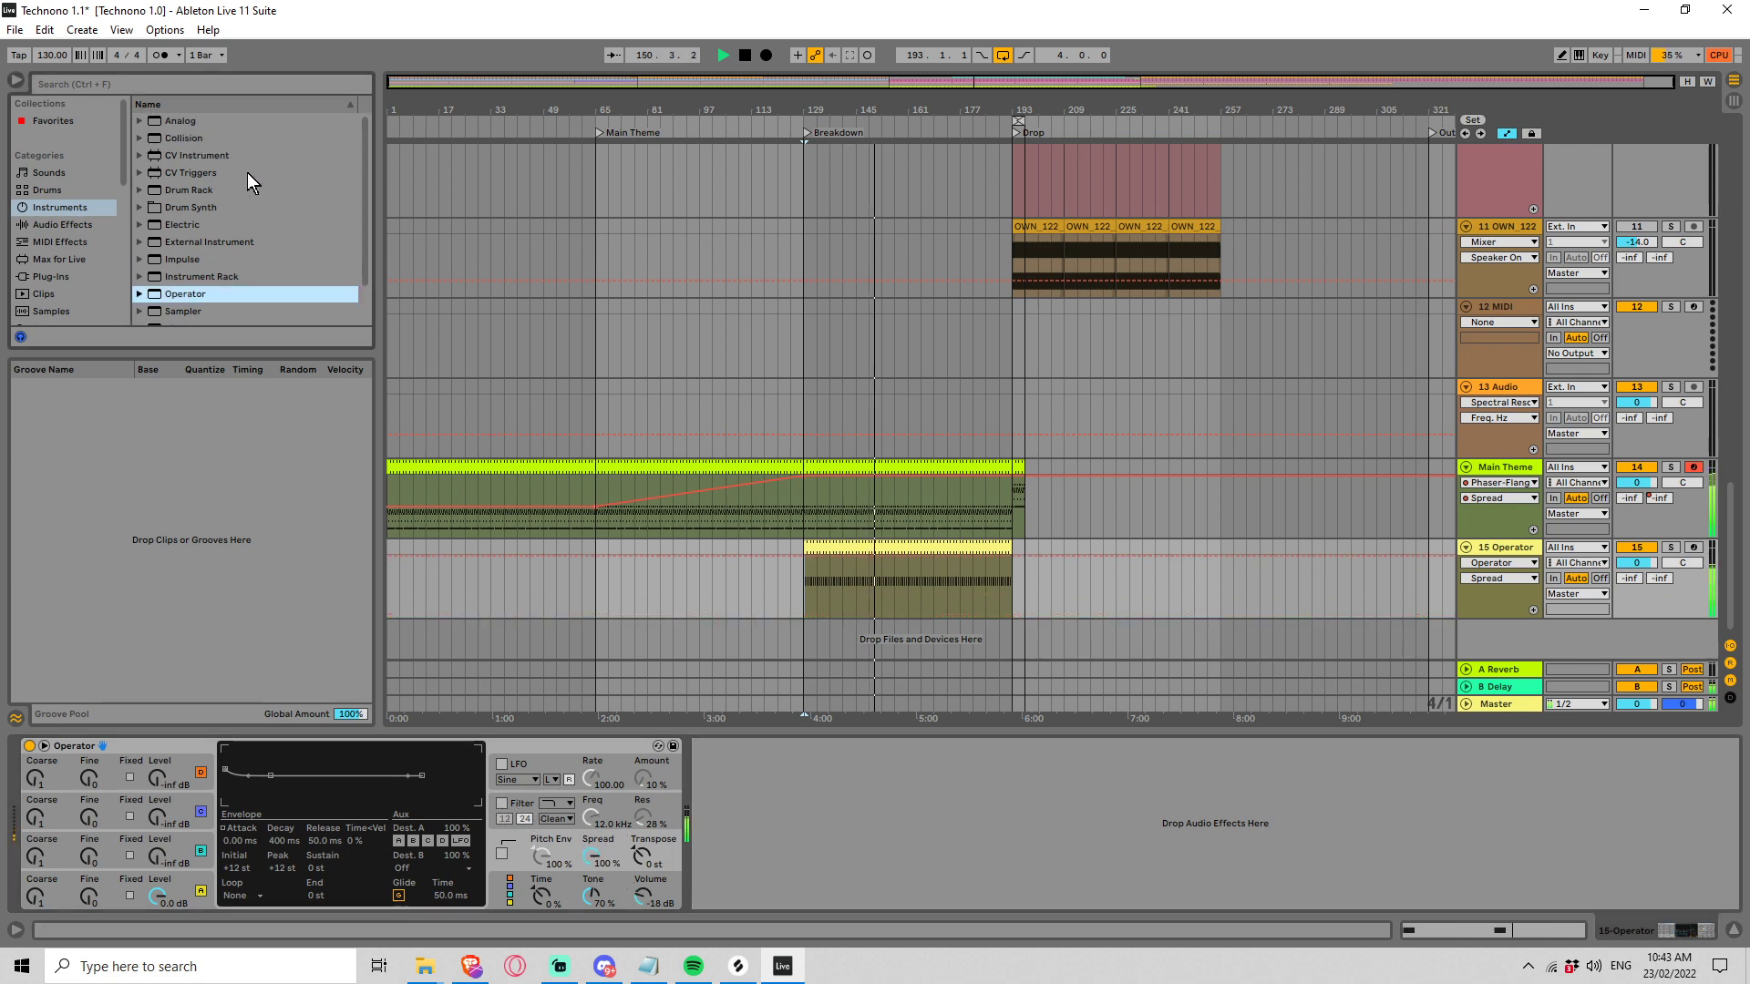
left_click(73, 224)
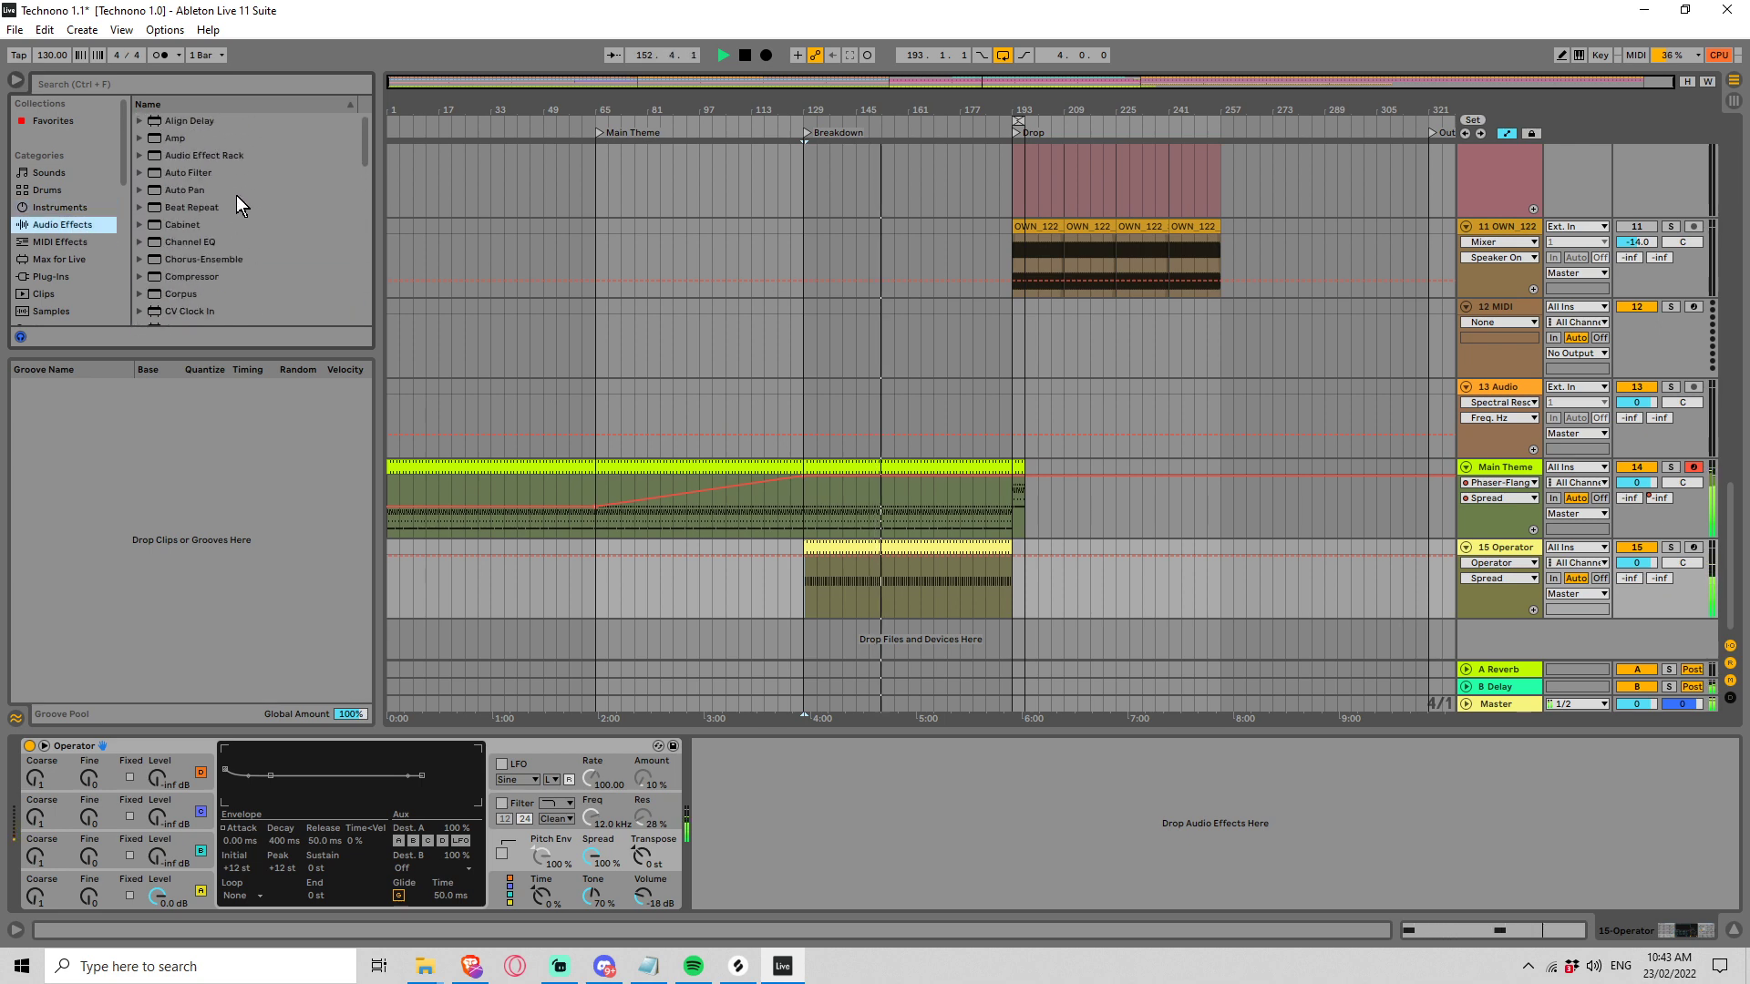
left_click(188, 172)
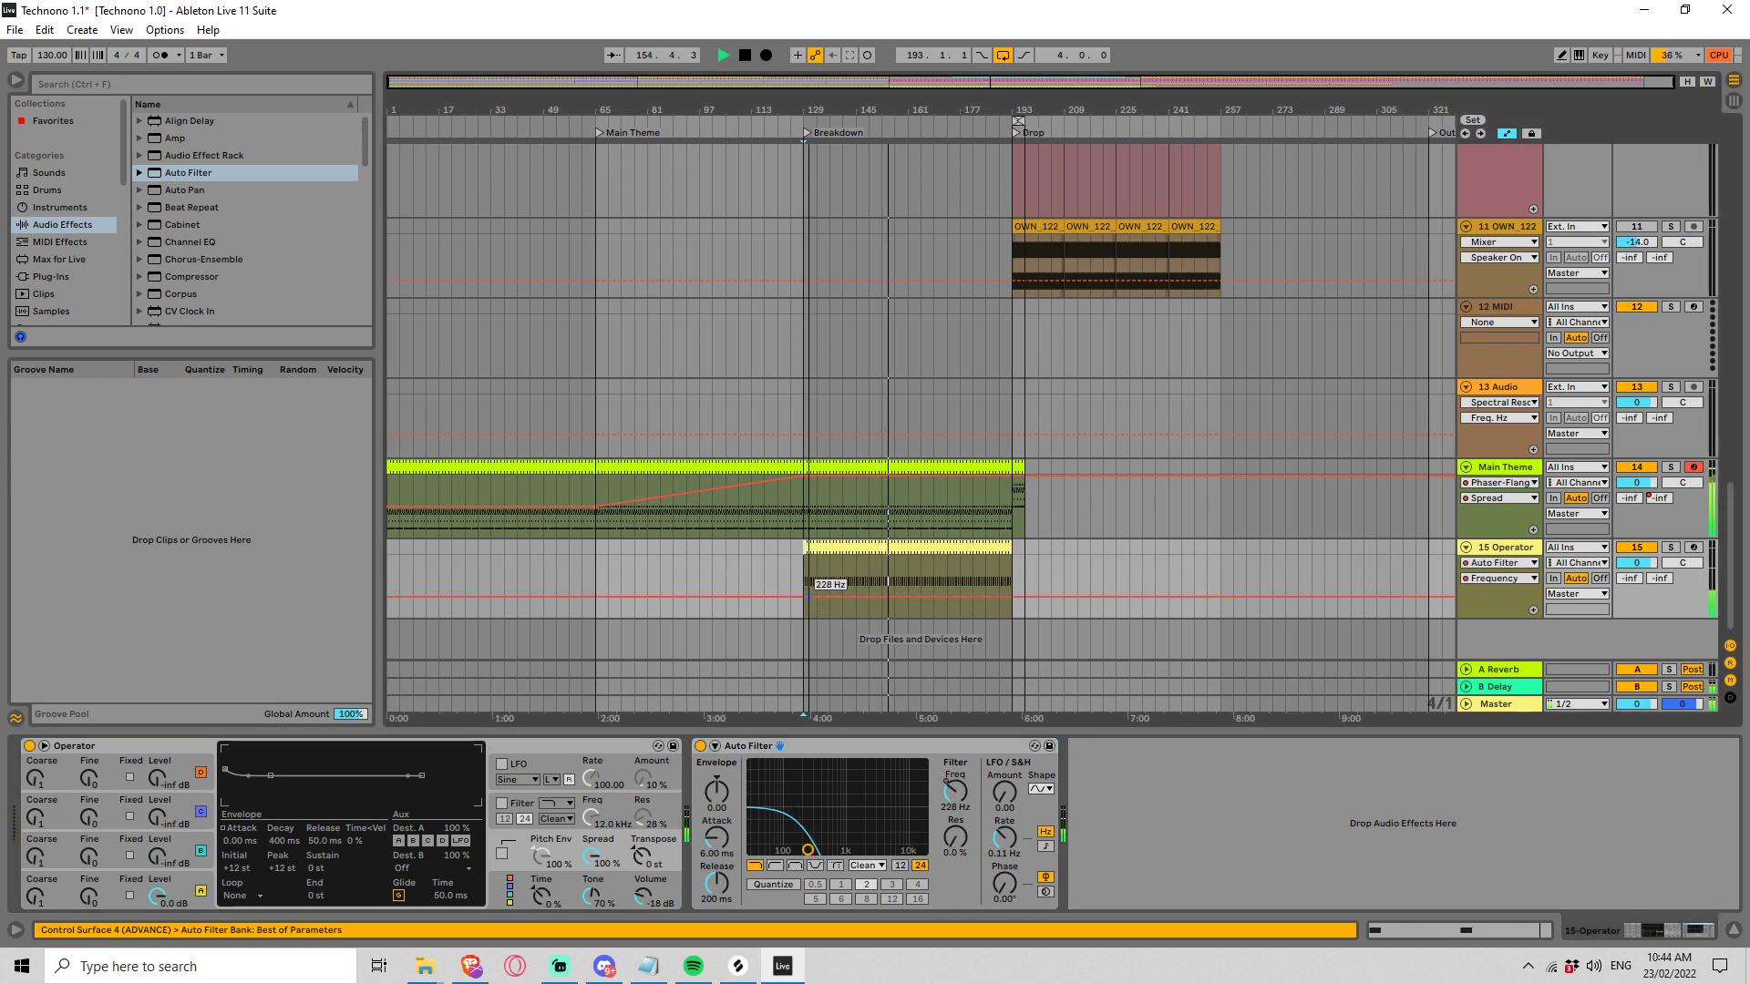
Ramp Auto Filter Frequency from 228 Hz to 4.47 kHz starting at bar 129, and lower the Operator notes to C0
left_click(805, 609)
left_click_drag(839, 610, 1009, 557)
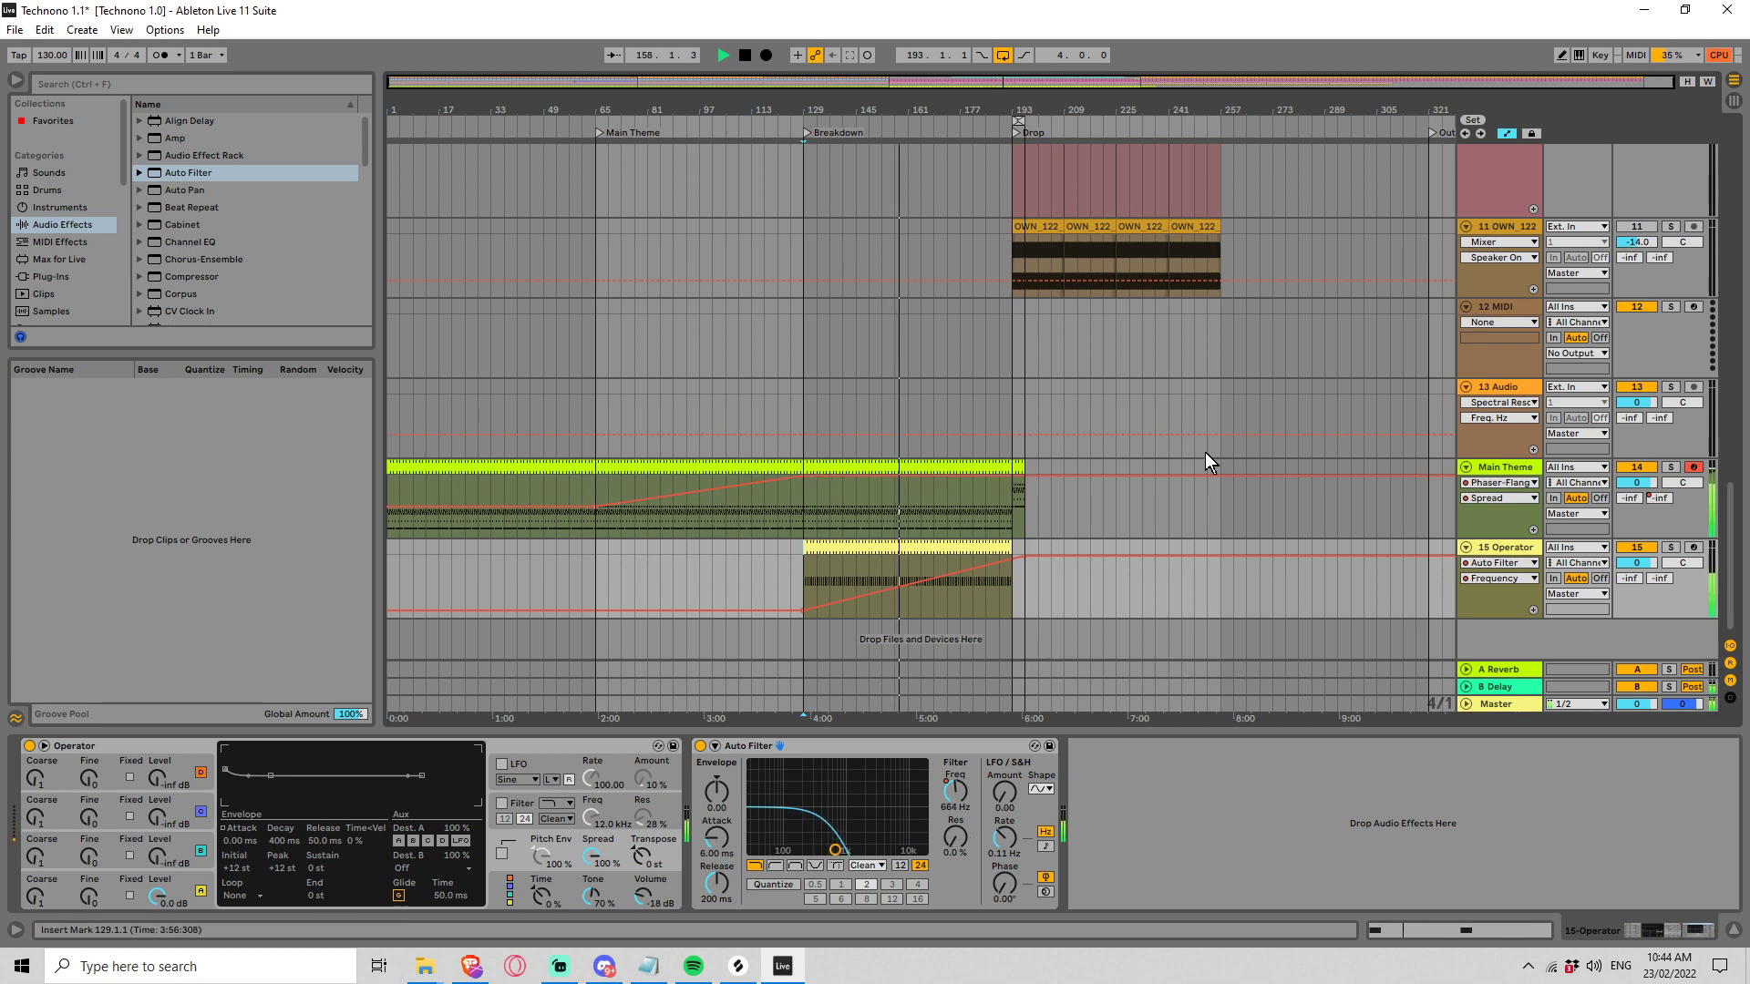
double_click(907, 551)
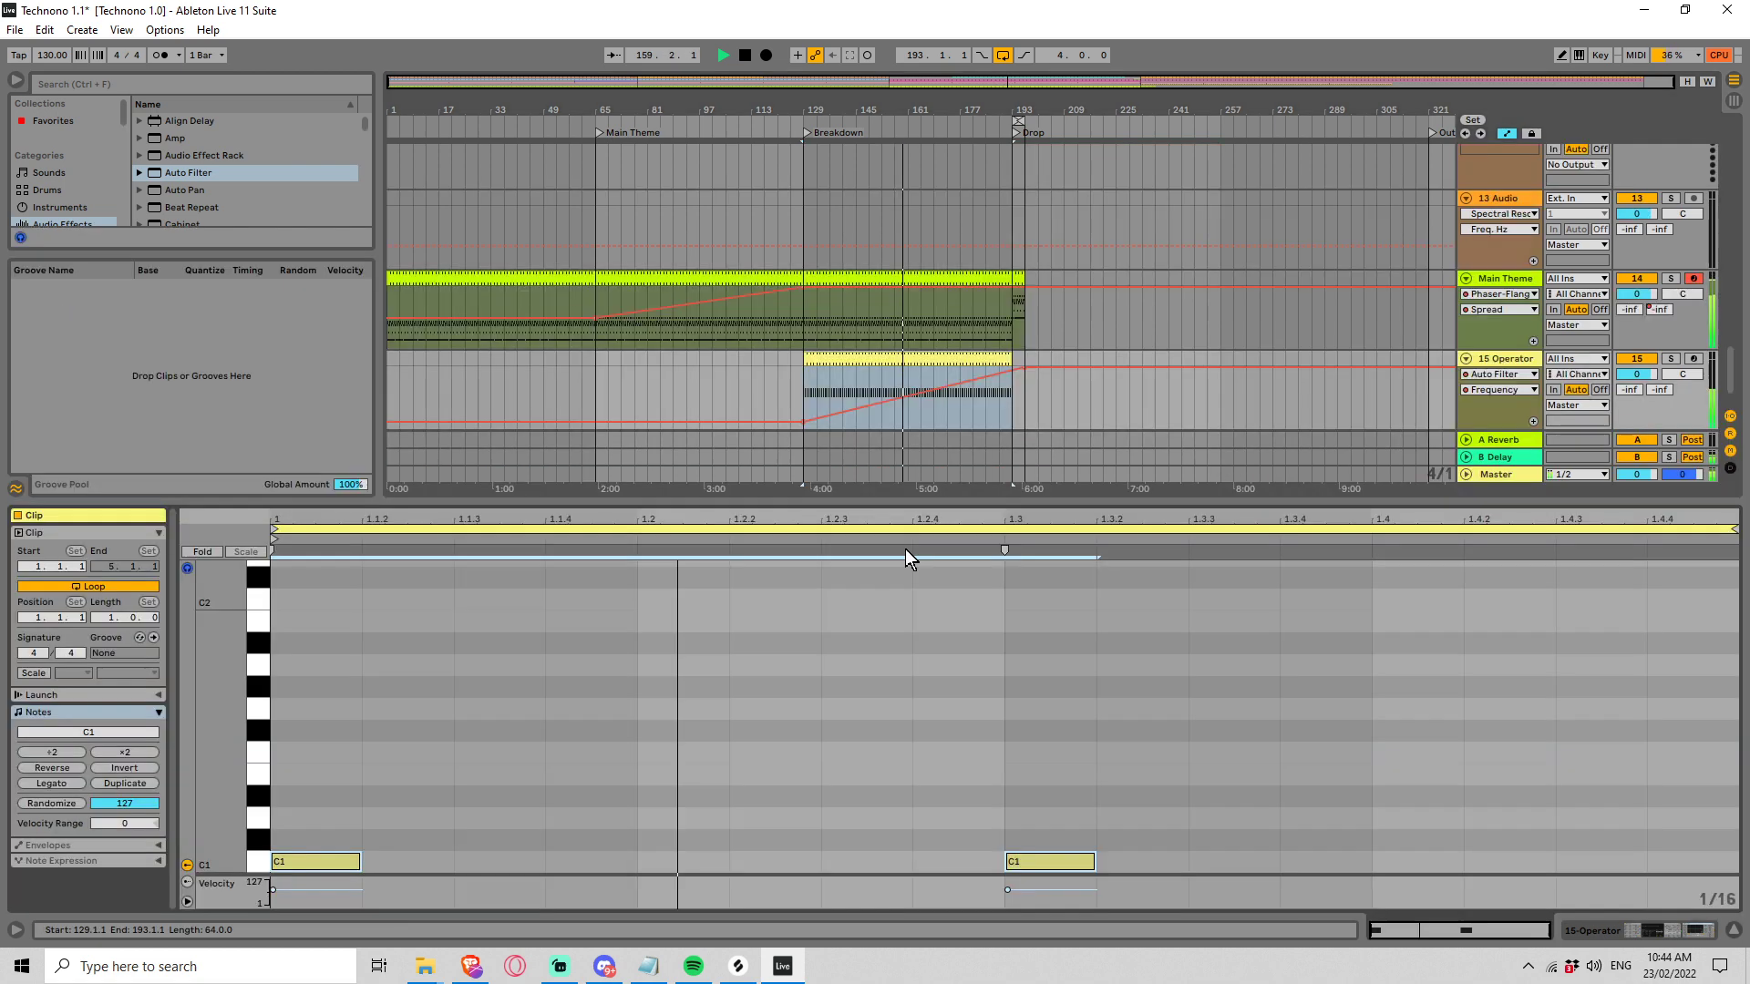
left_click(855, 745)
key("ctrl+a")
key("shift+Down")
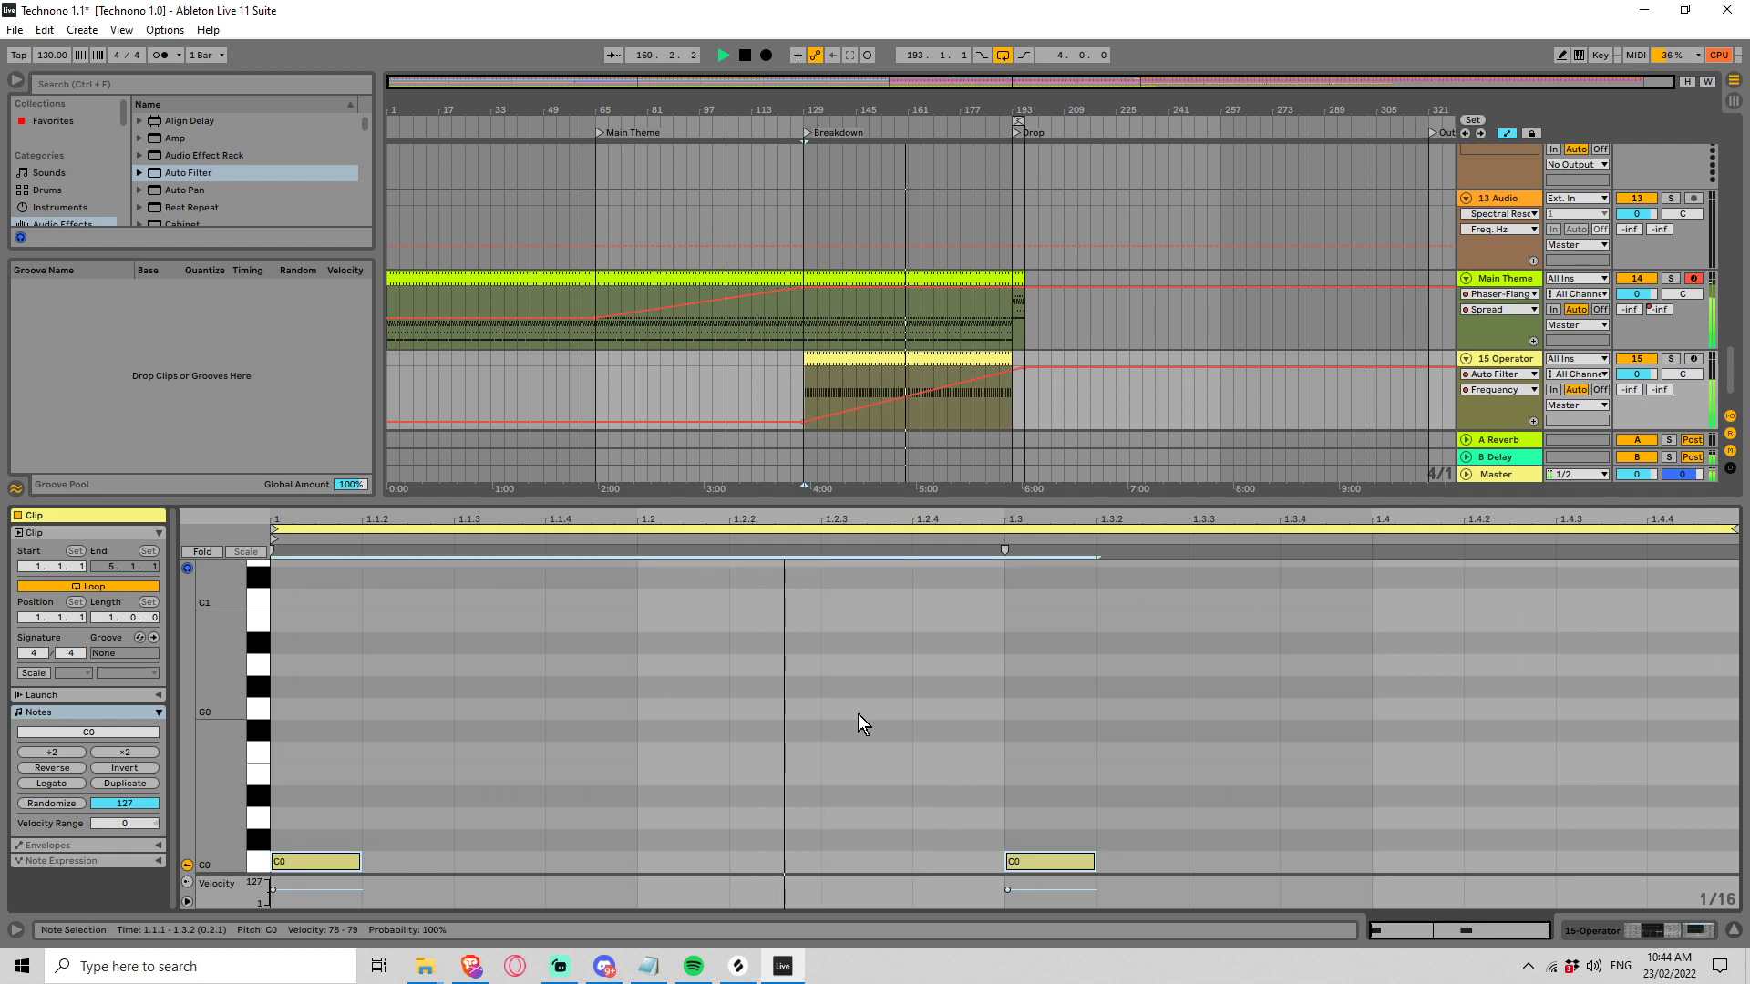
key("shift+Tab")
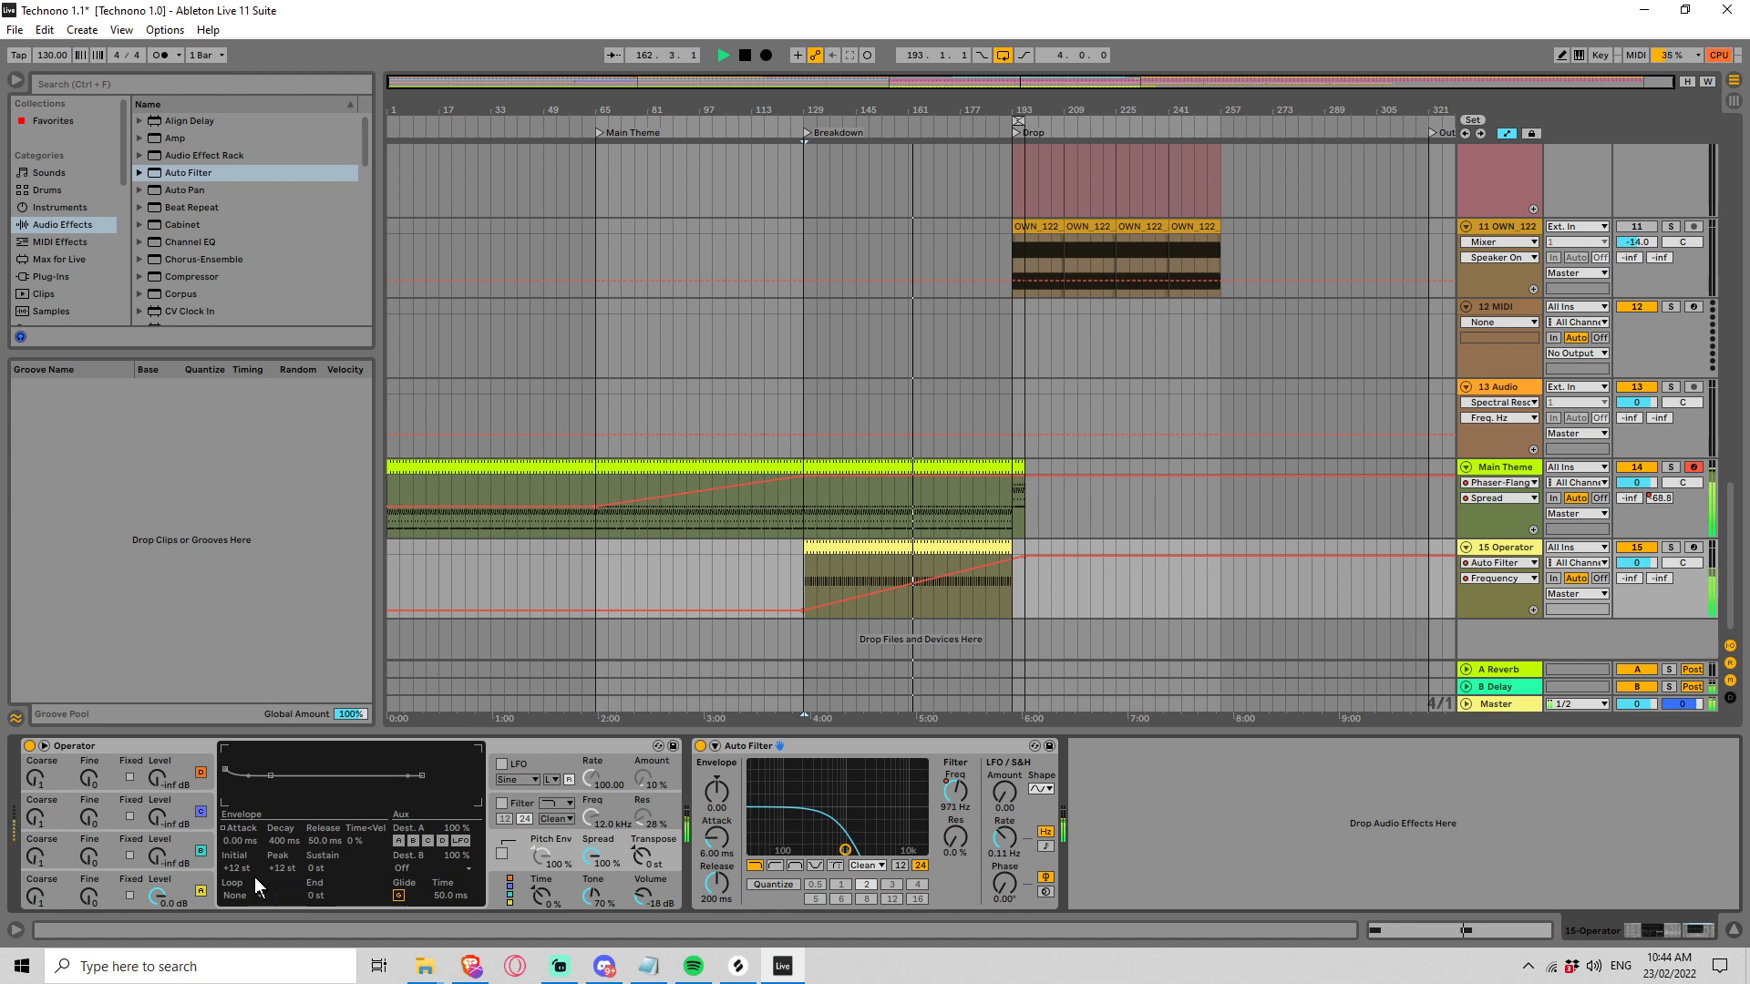
Lengthen the release of Operator's amplitude envelope
left_click(194, 884)
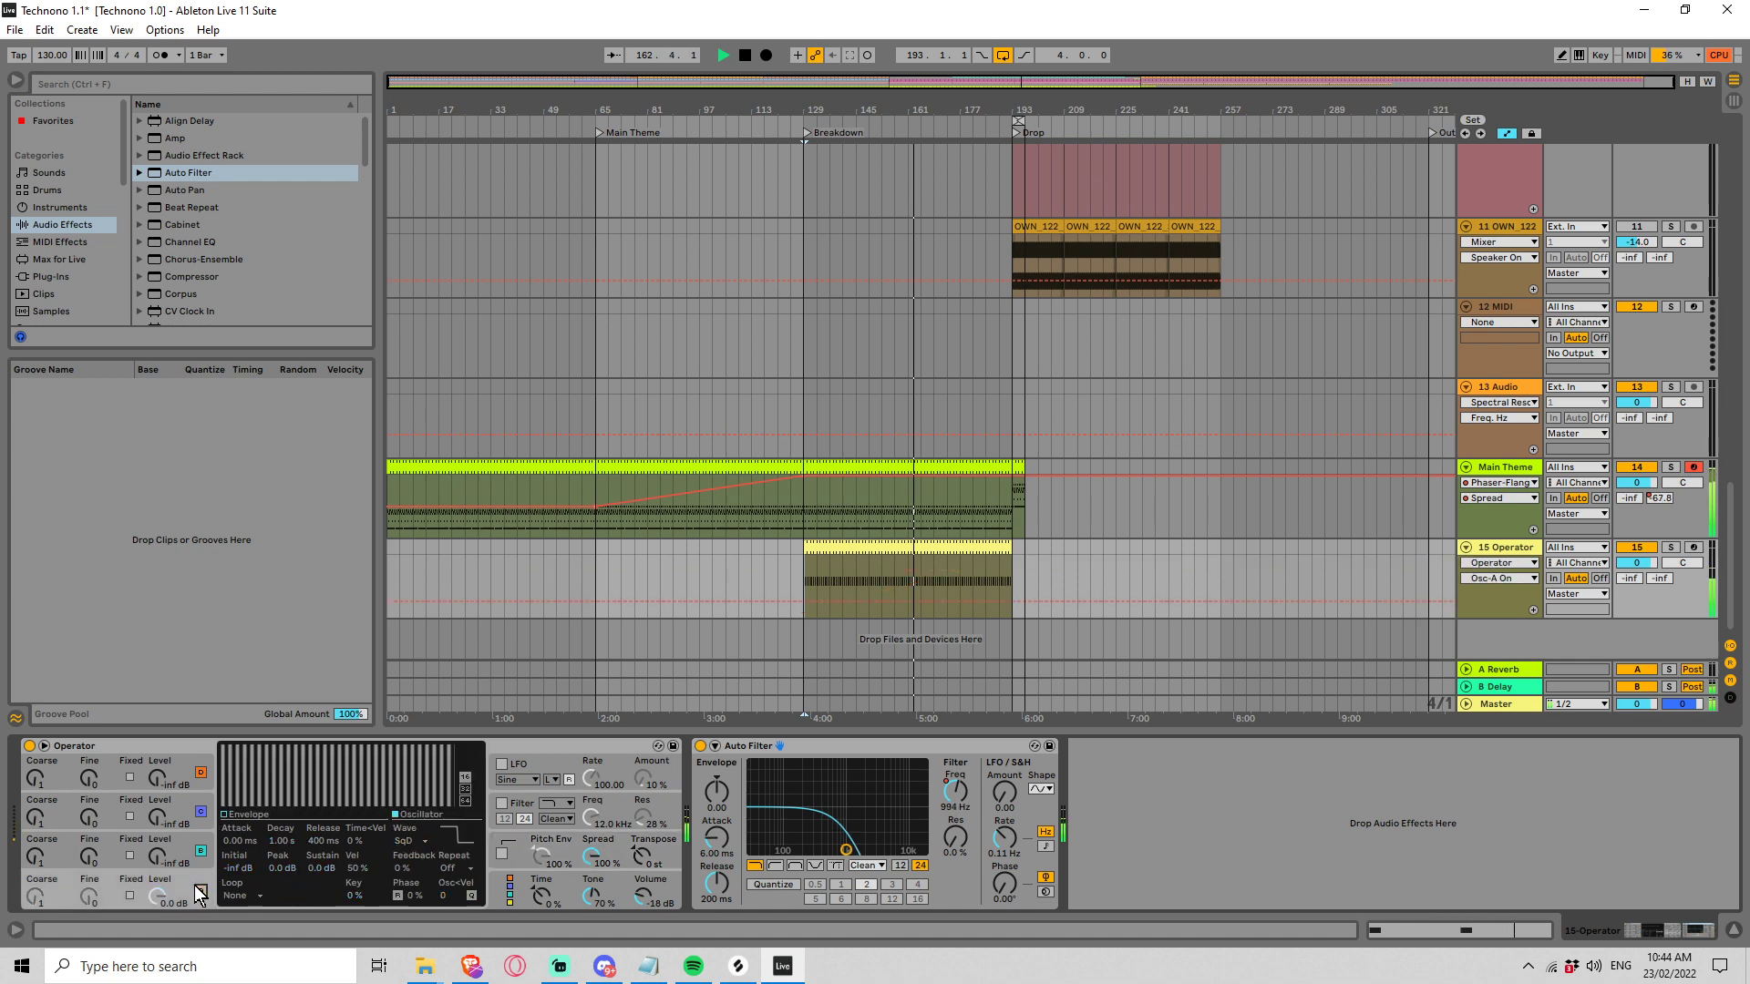
left_click(246, 814)
left_click_drag(438, 802, 458, 802)
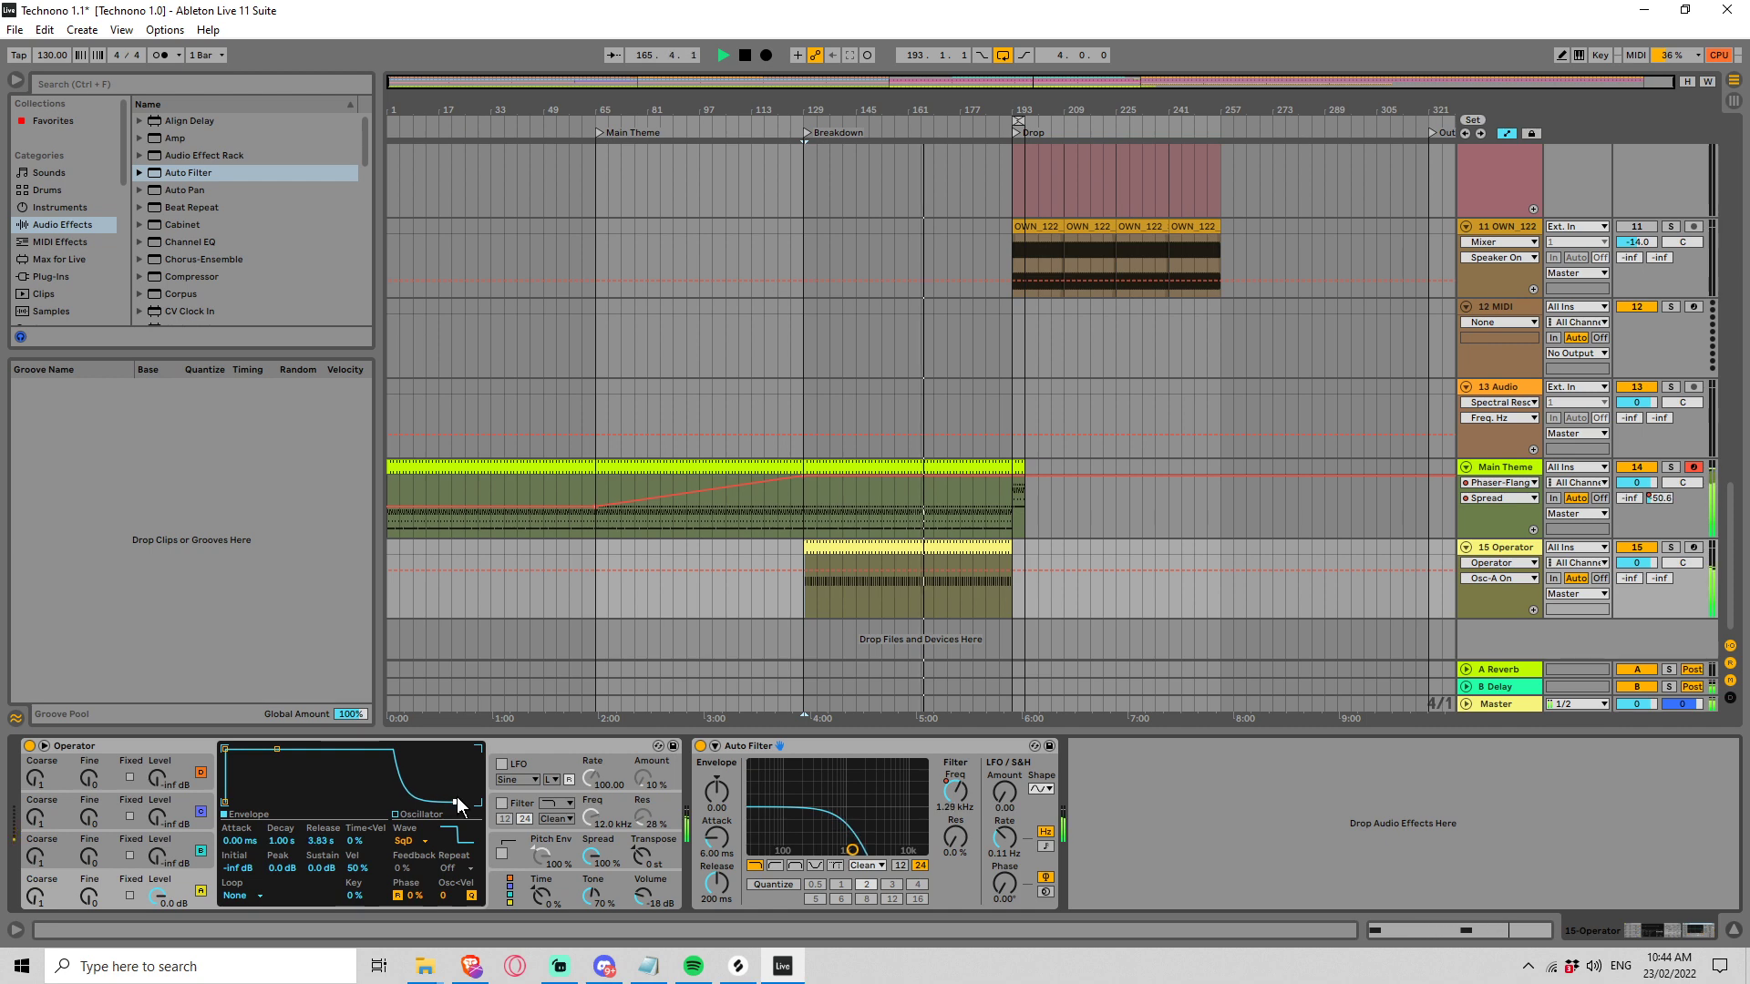
Raise the Auto Filter resonance and select the Main Theme and Operator clip endings before the Drop
left_click(957, 798)
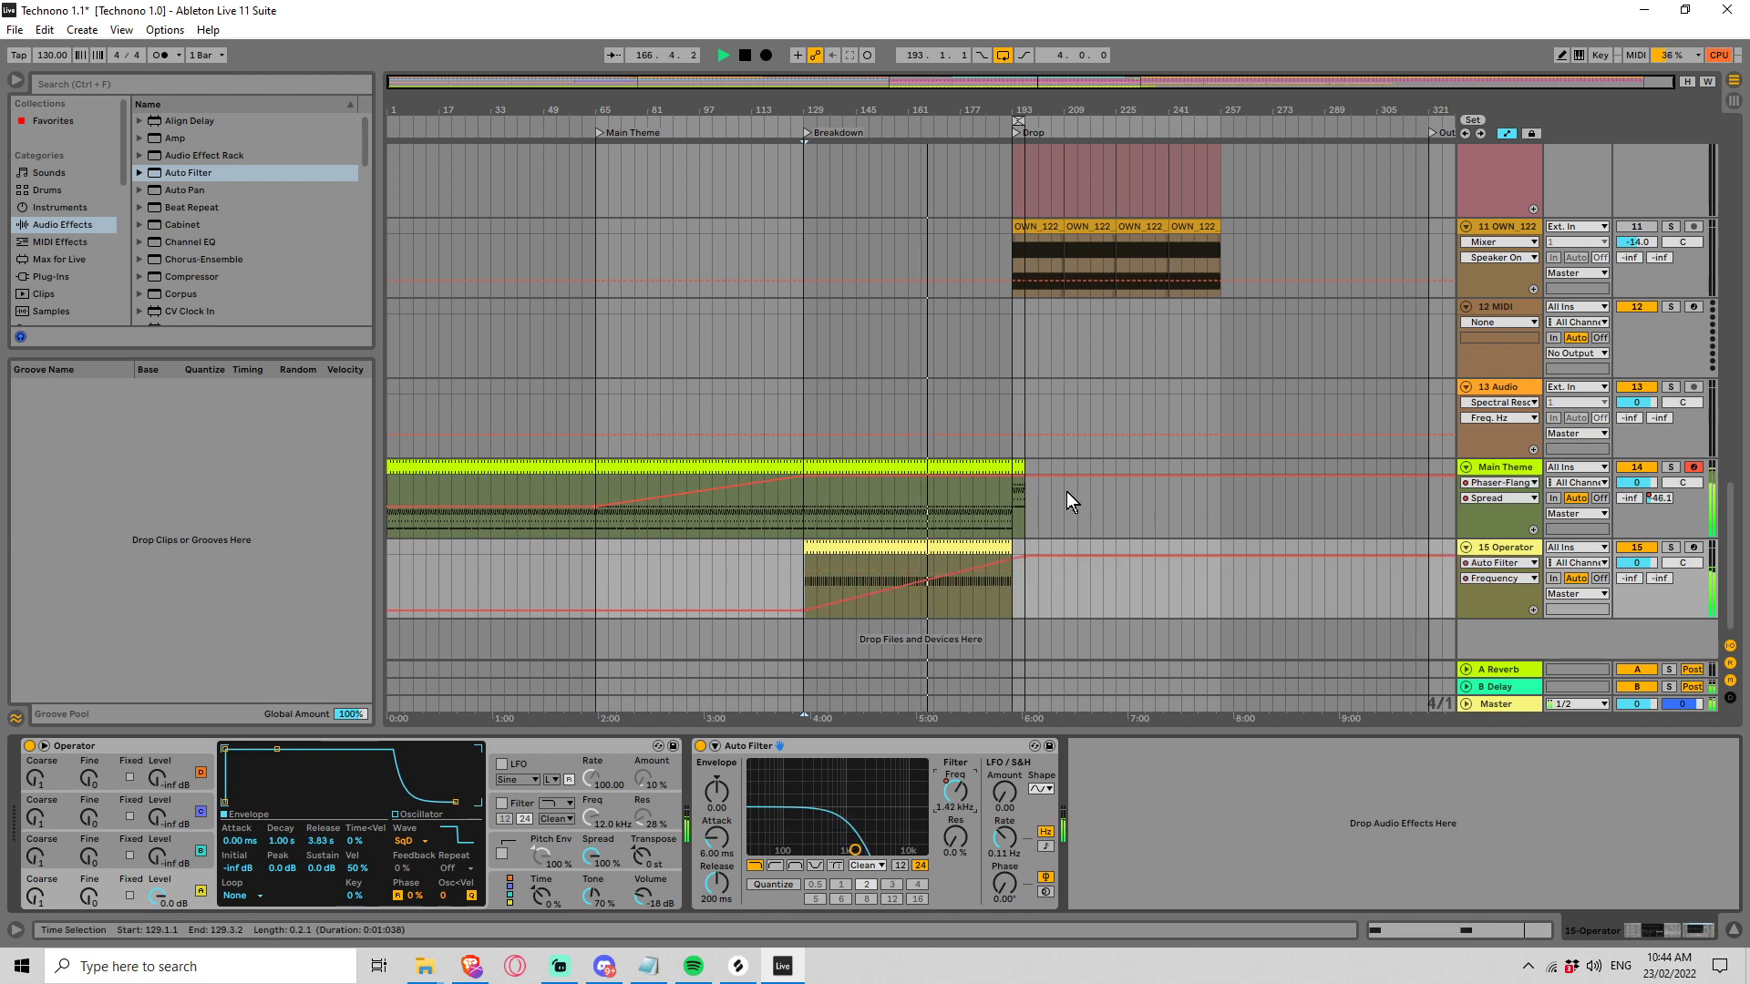
left_click_drag(955, 837, 955, 831)
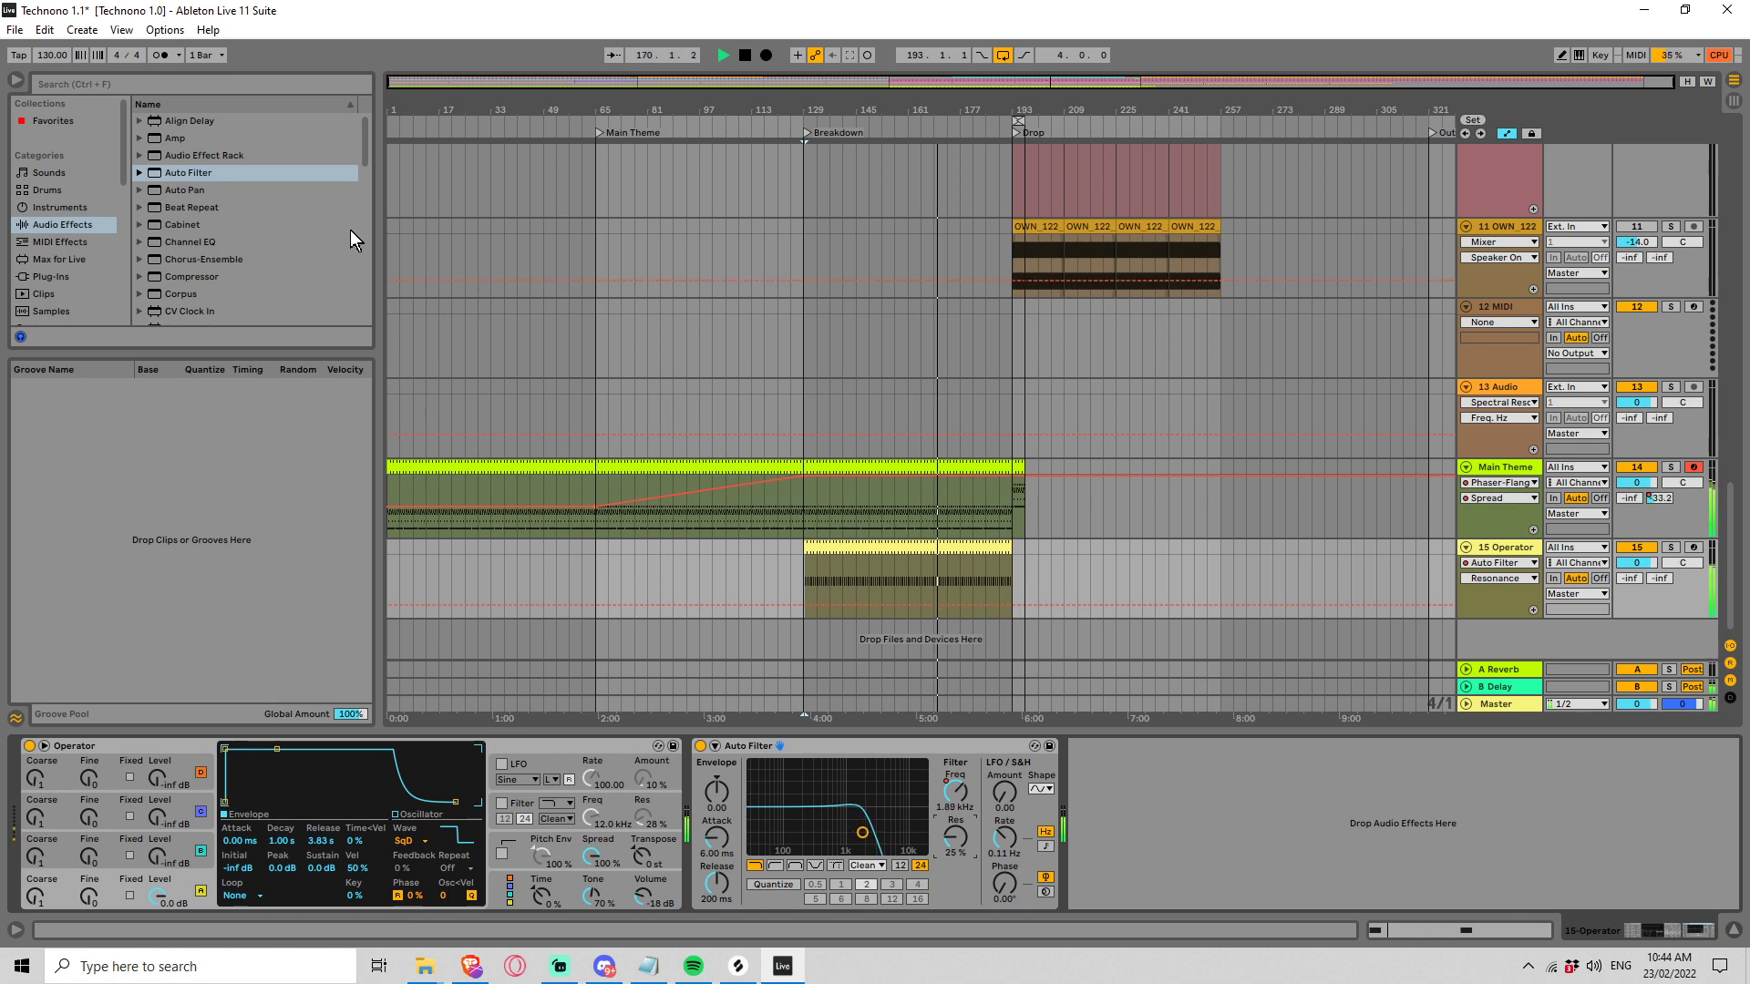
left_click_drag(1150, 85, 1080, 238)
left_click_drag(948, 587, 959, 528)
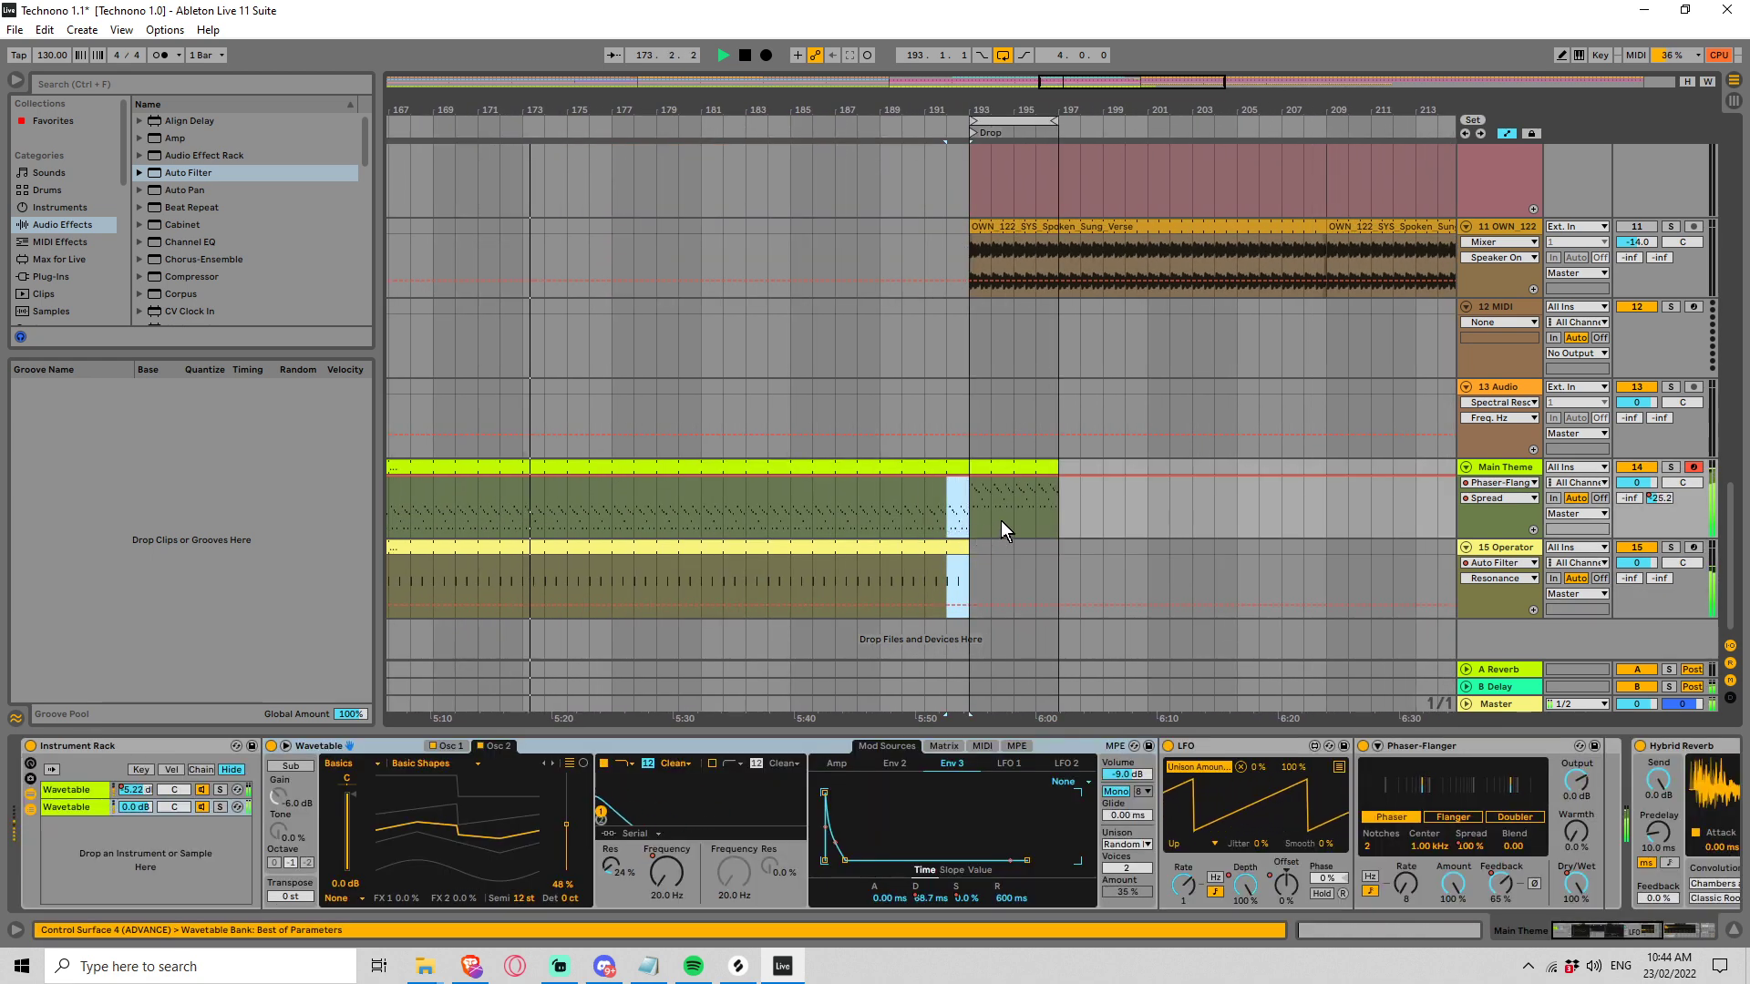
Toggle Automation Mode off with A and scroll the arrangement back to tracks 11–15
key("a")
scroll(1176, 537, "up", 5)
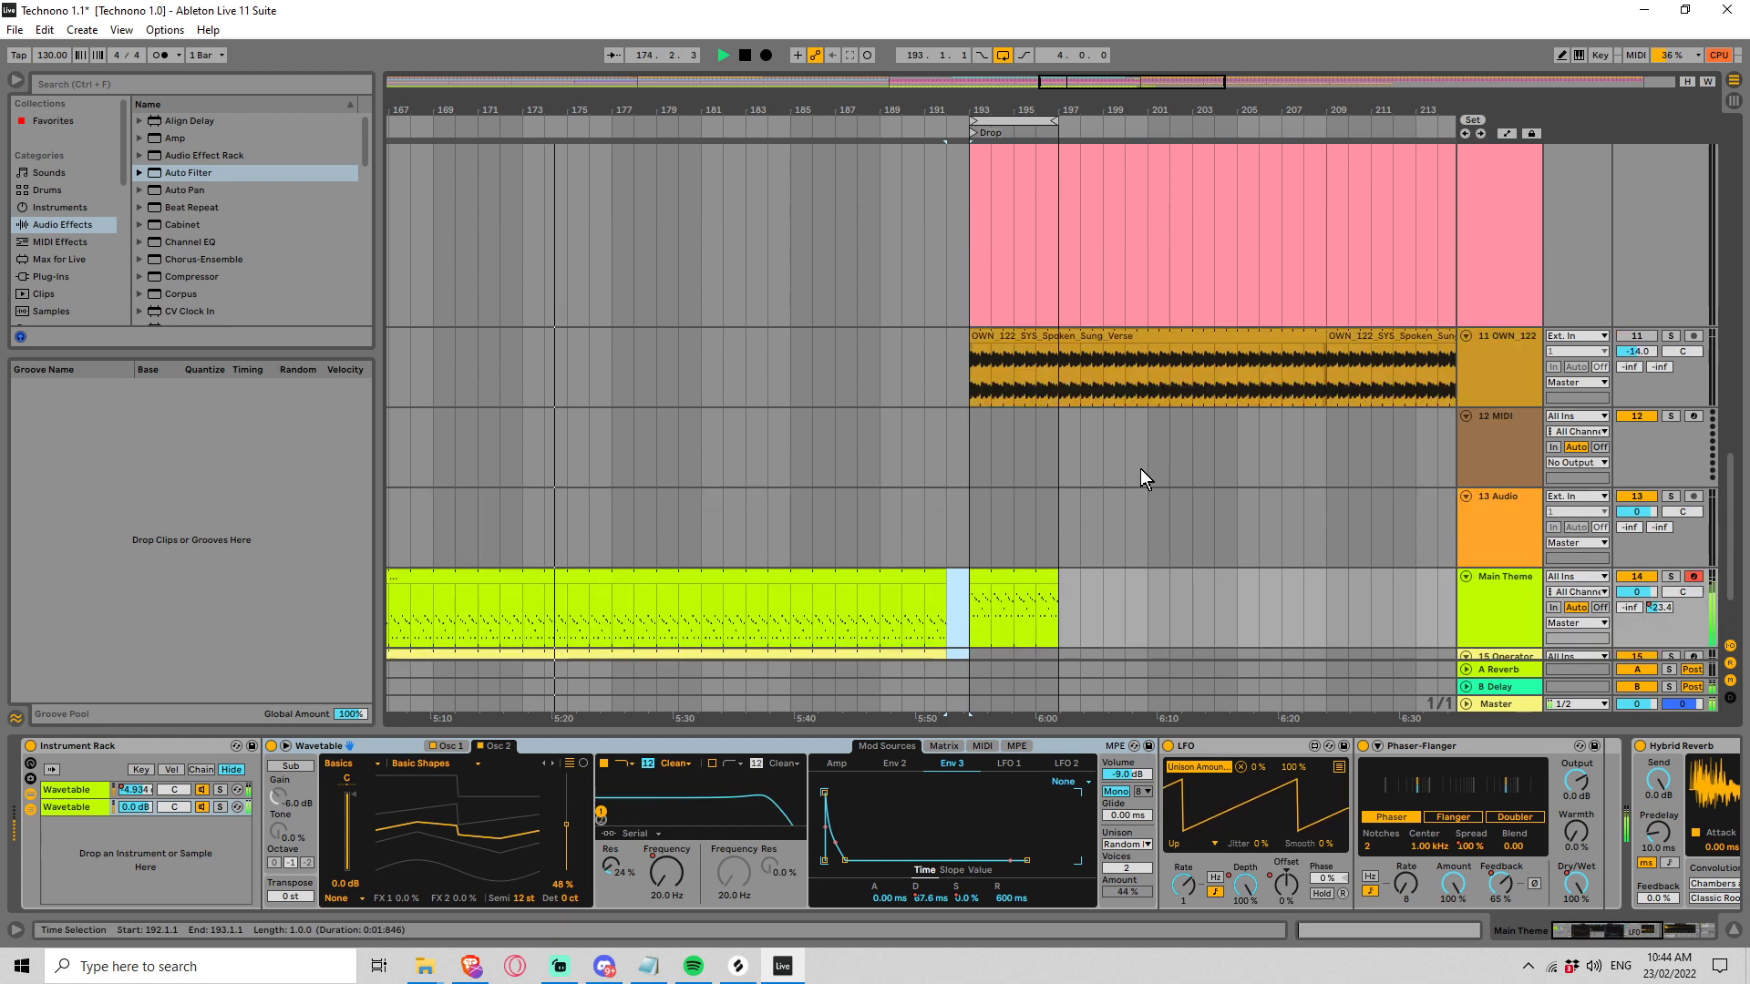
scroll(1080, 472, "up", 5)
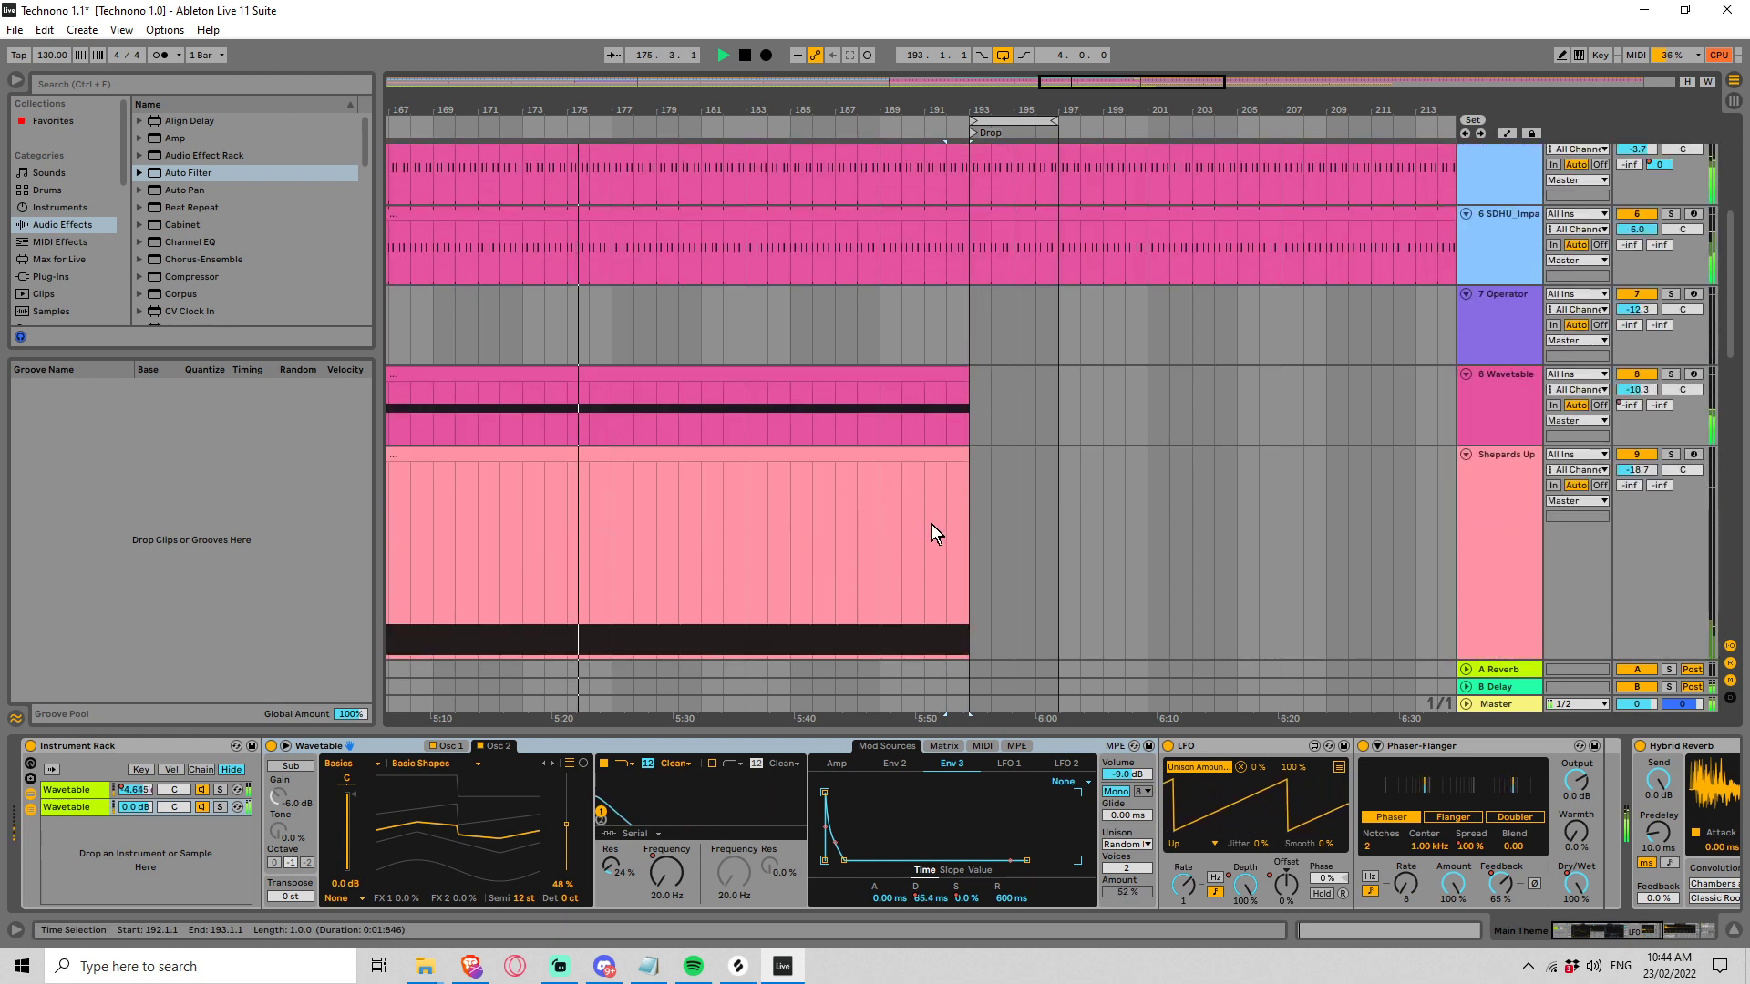
left_click_drag(947, 521, 967, 308)
scroll(970, 430, "up", 3)
scroll(1046, 414, "up", 3)
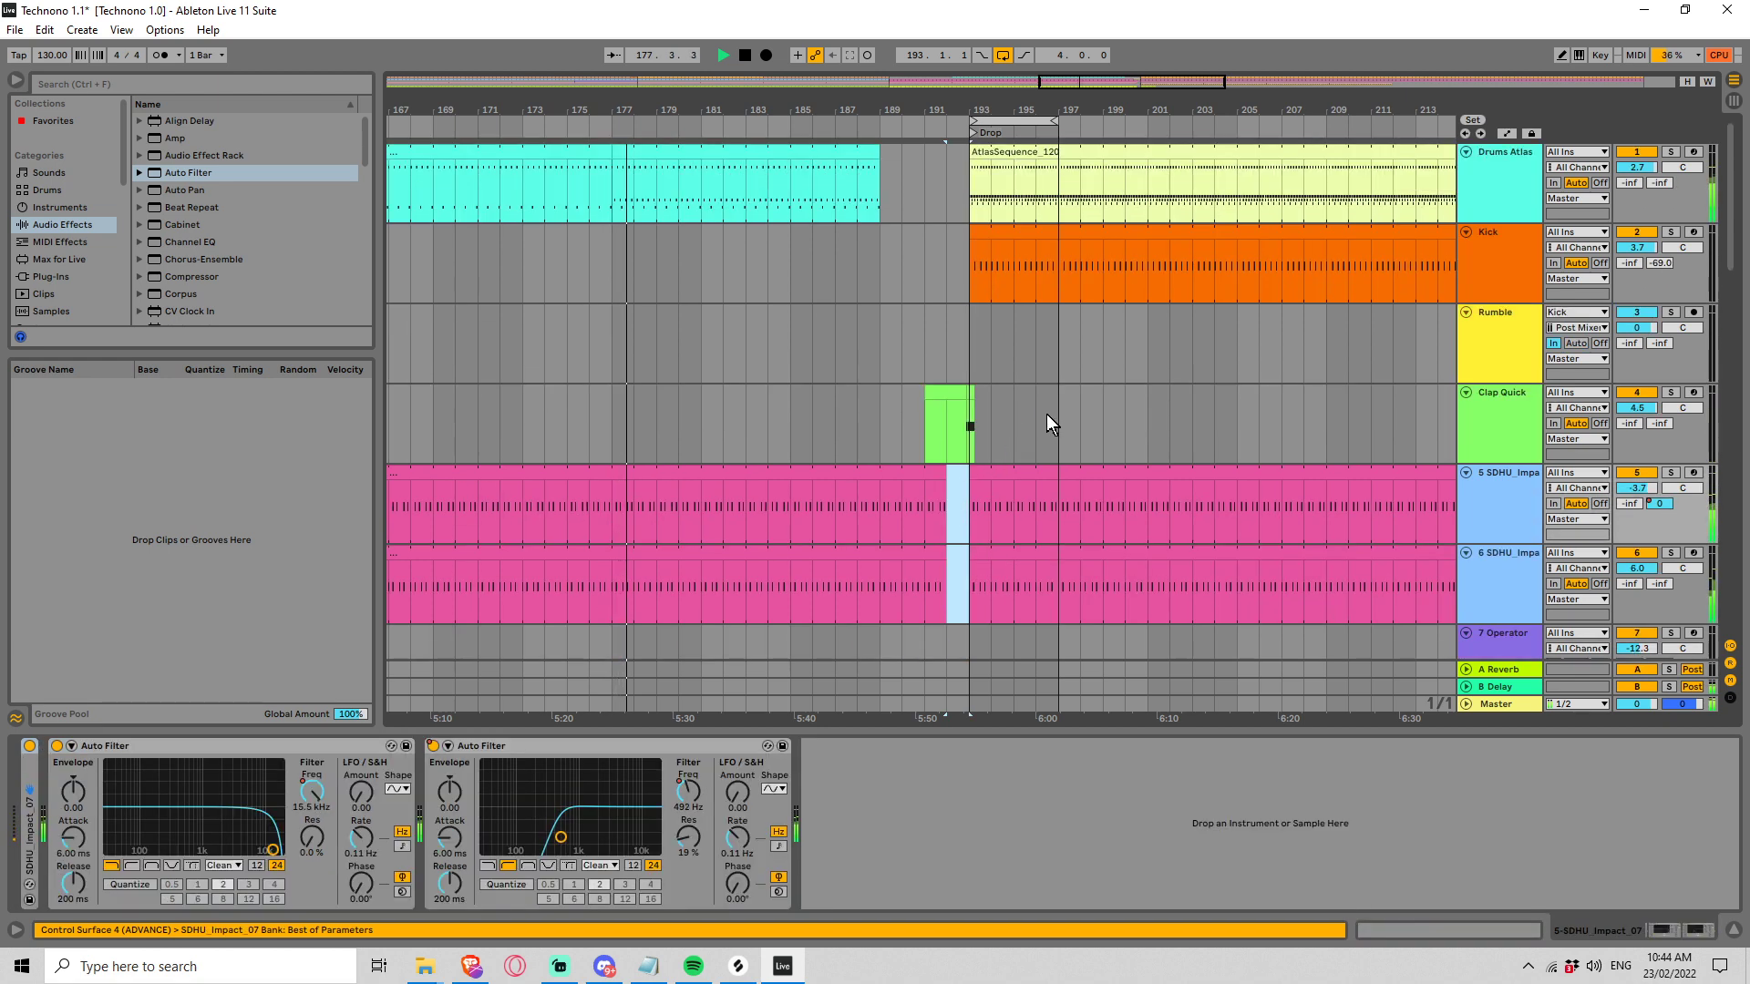
scroll(1057, 430, "down", 6)
scroll(1159, 505, "down", 5)
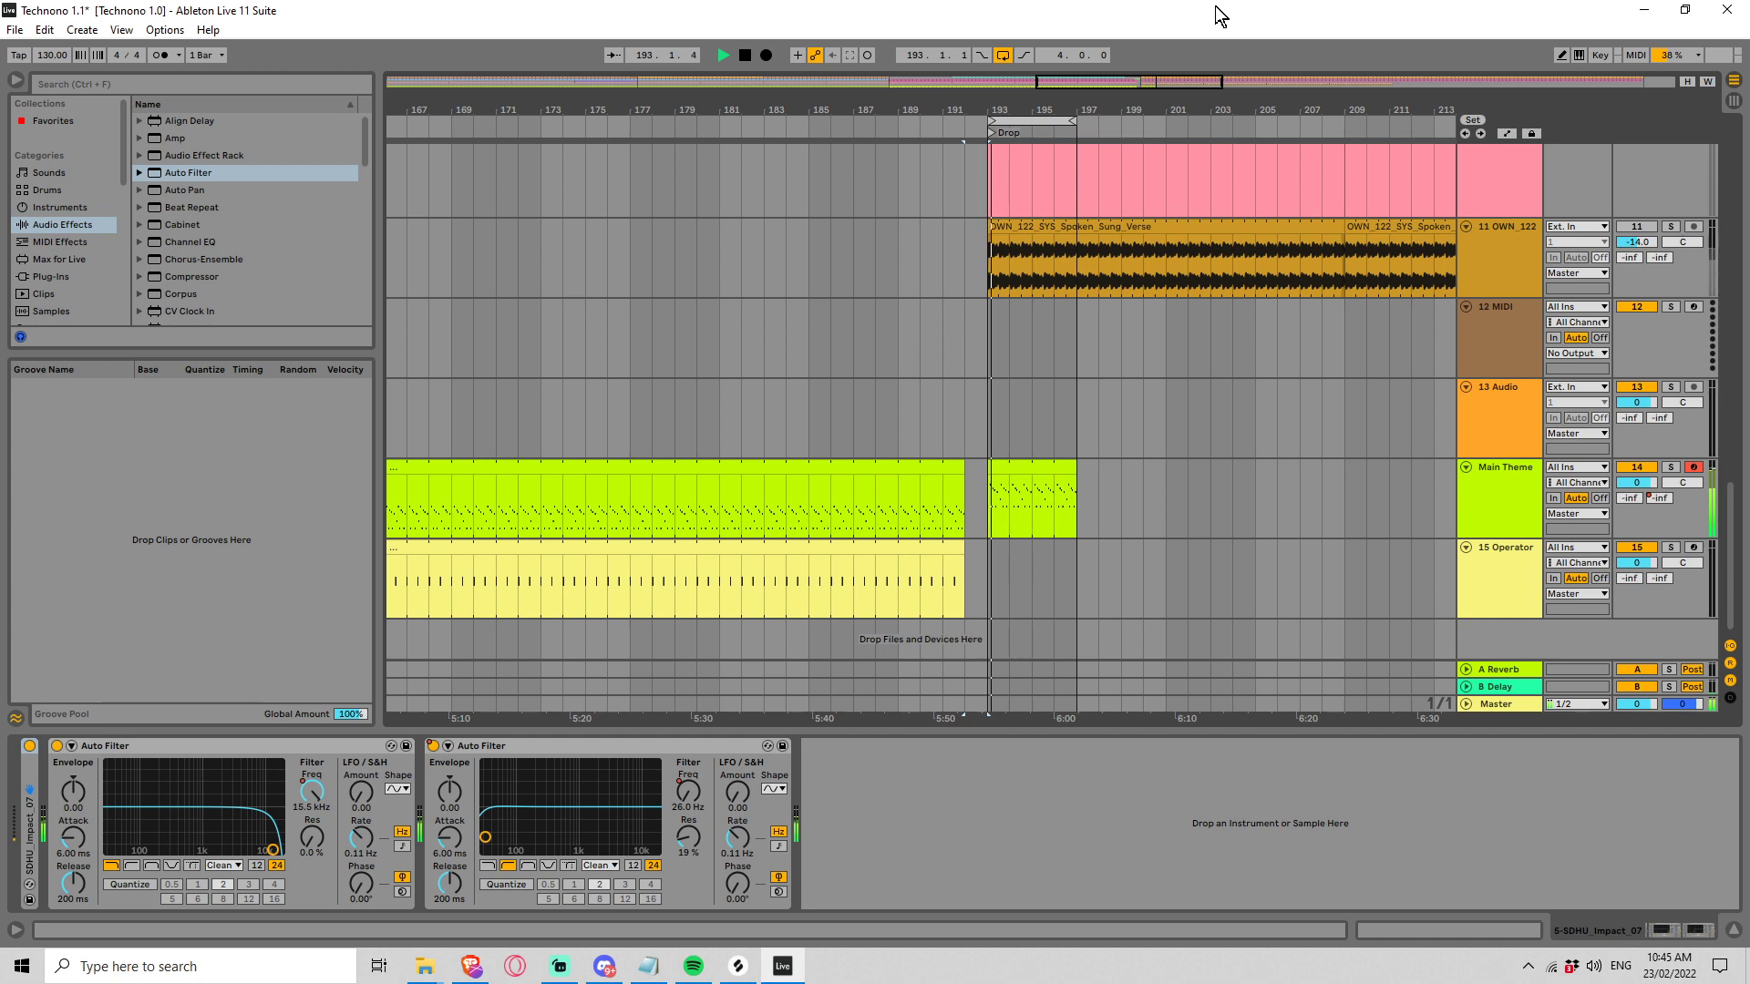
Stop playback and select the Main Theme track's empty stretch from bar 193 to about bar 261
key("space")
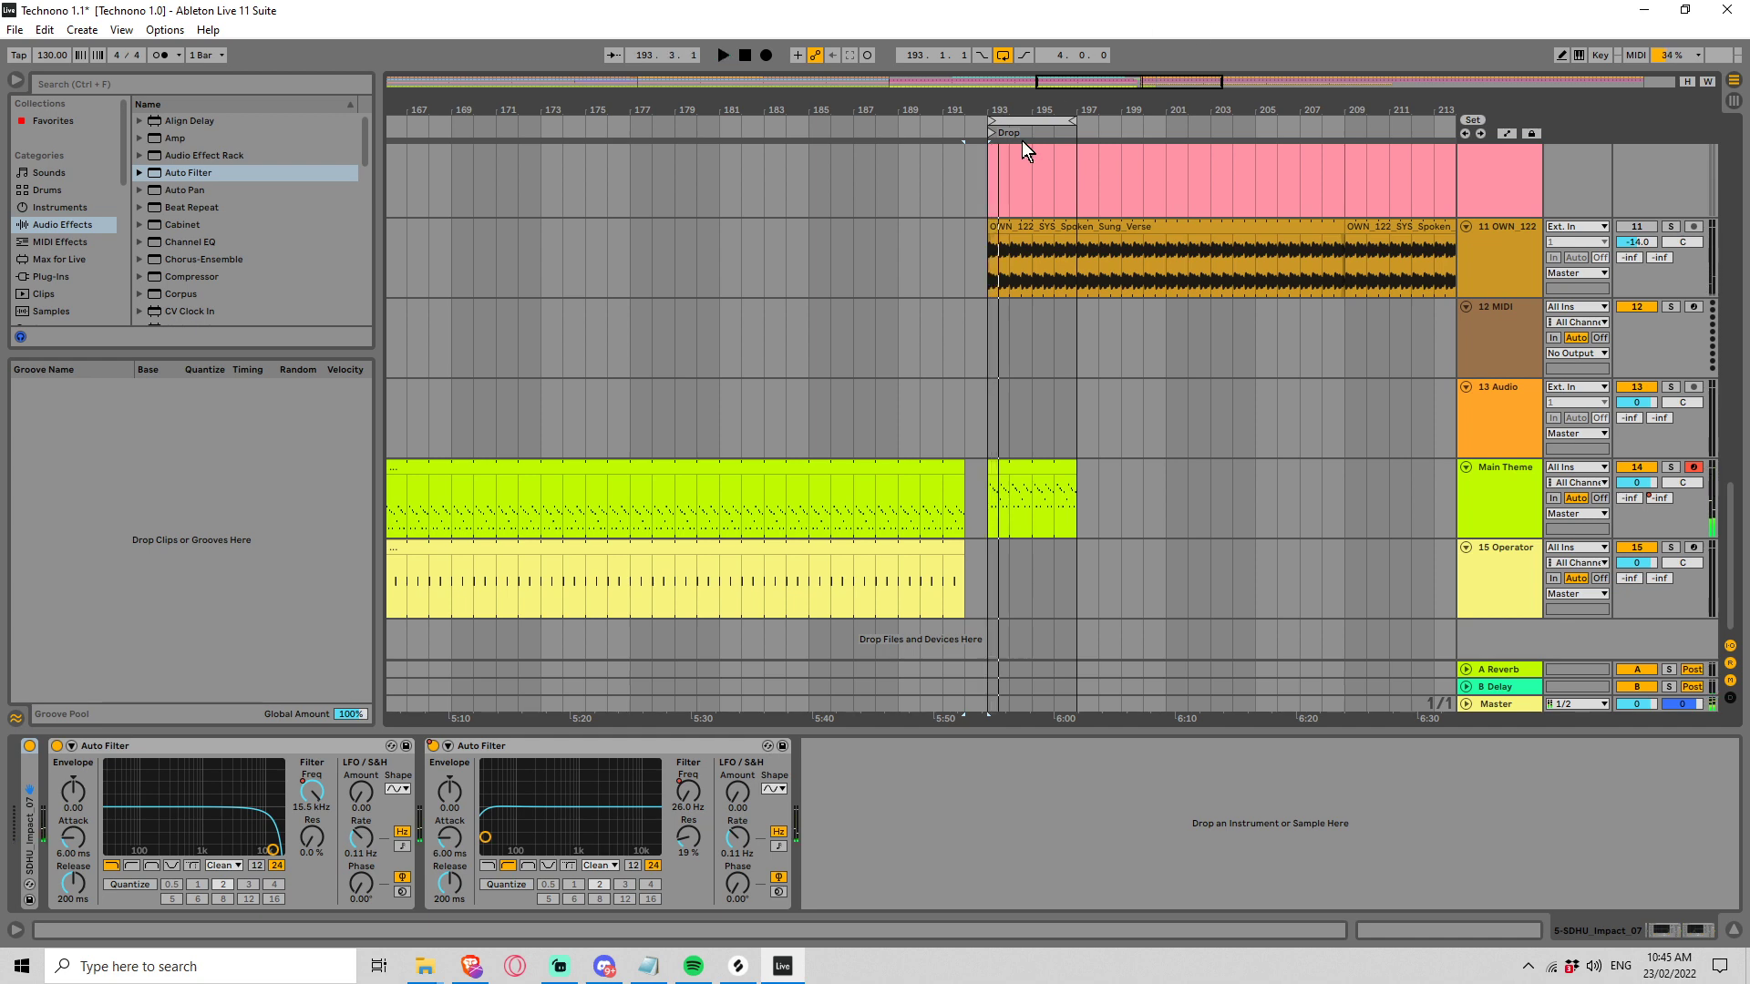
left_click_drag(1148, 89, 1062, 574)
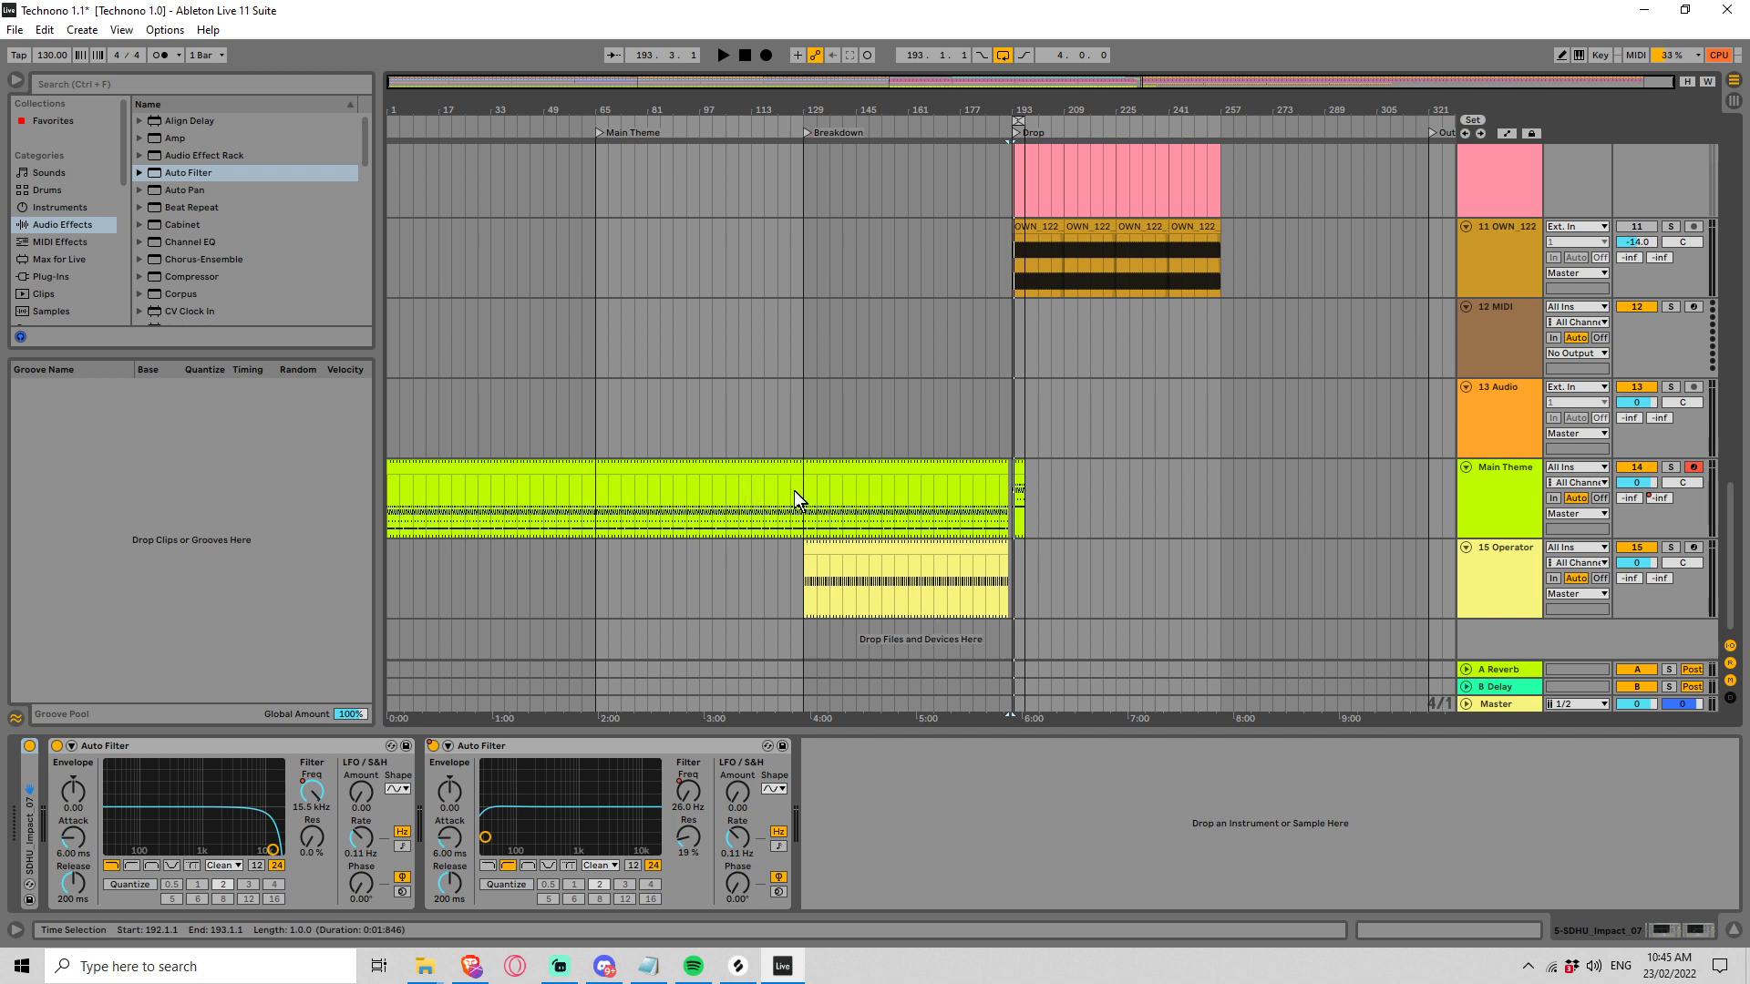
left_click(1019, 467)
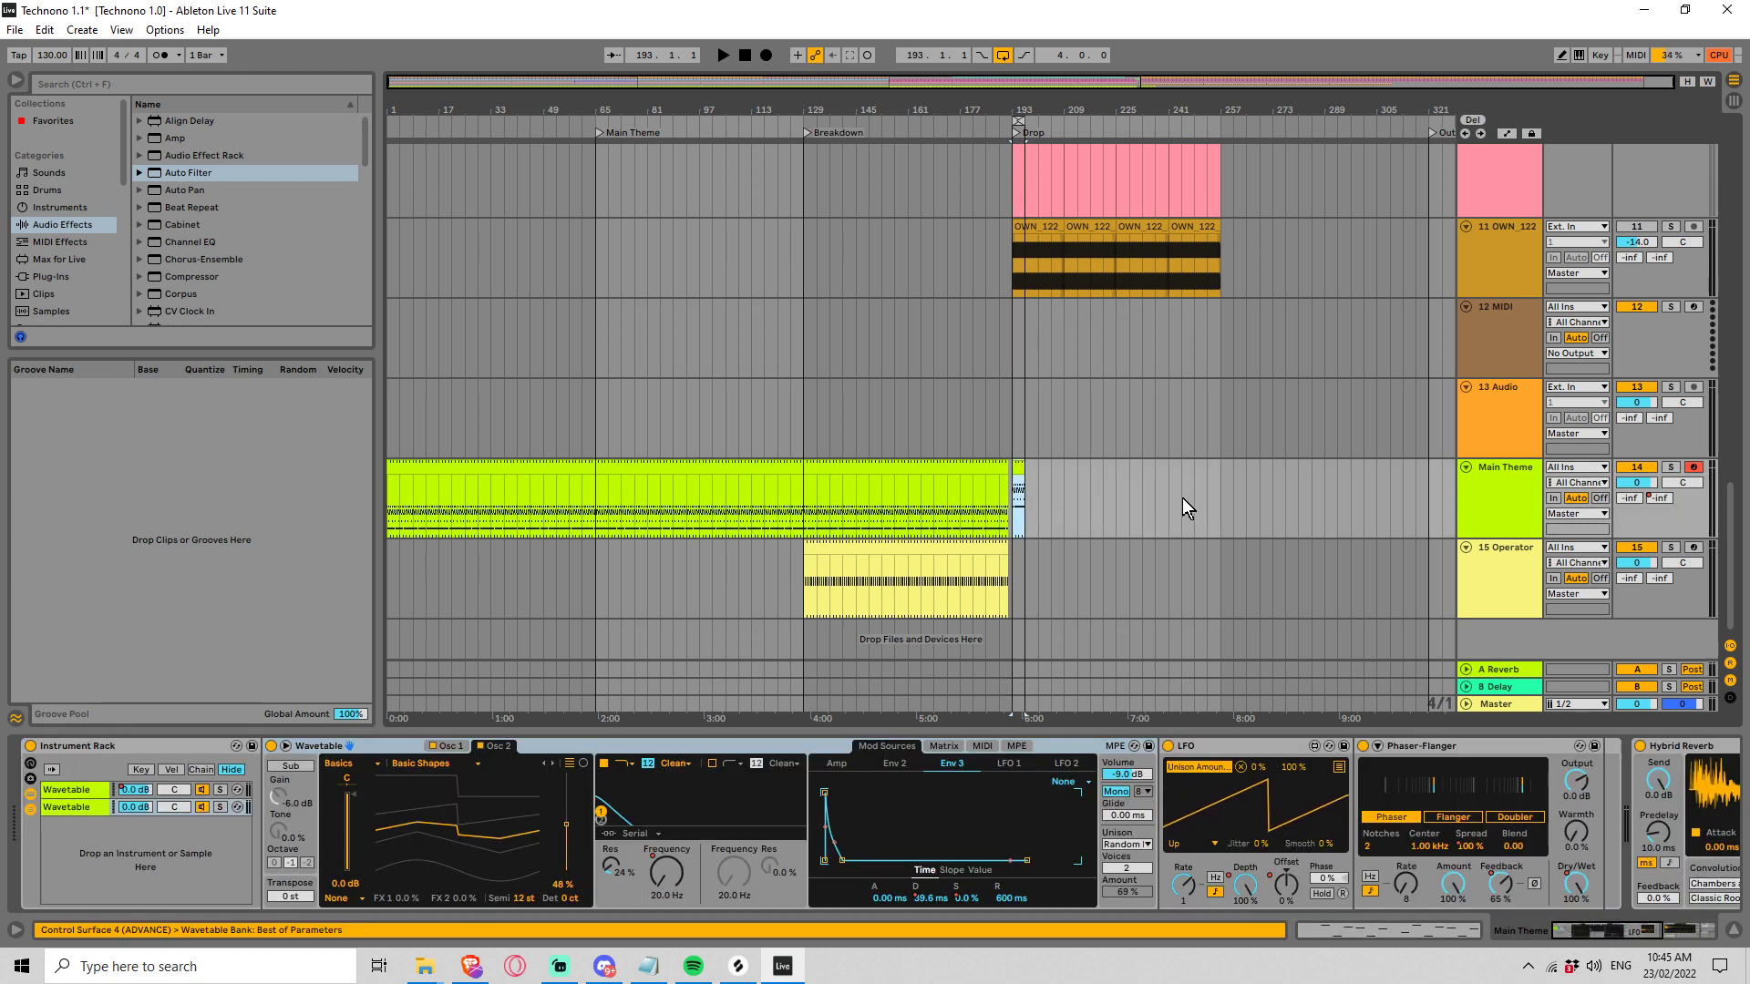
left_click_drag(1100, 89, 1152, 341)
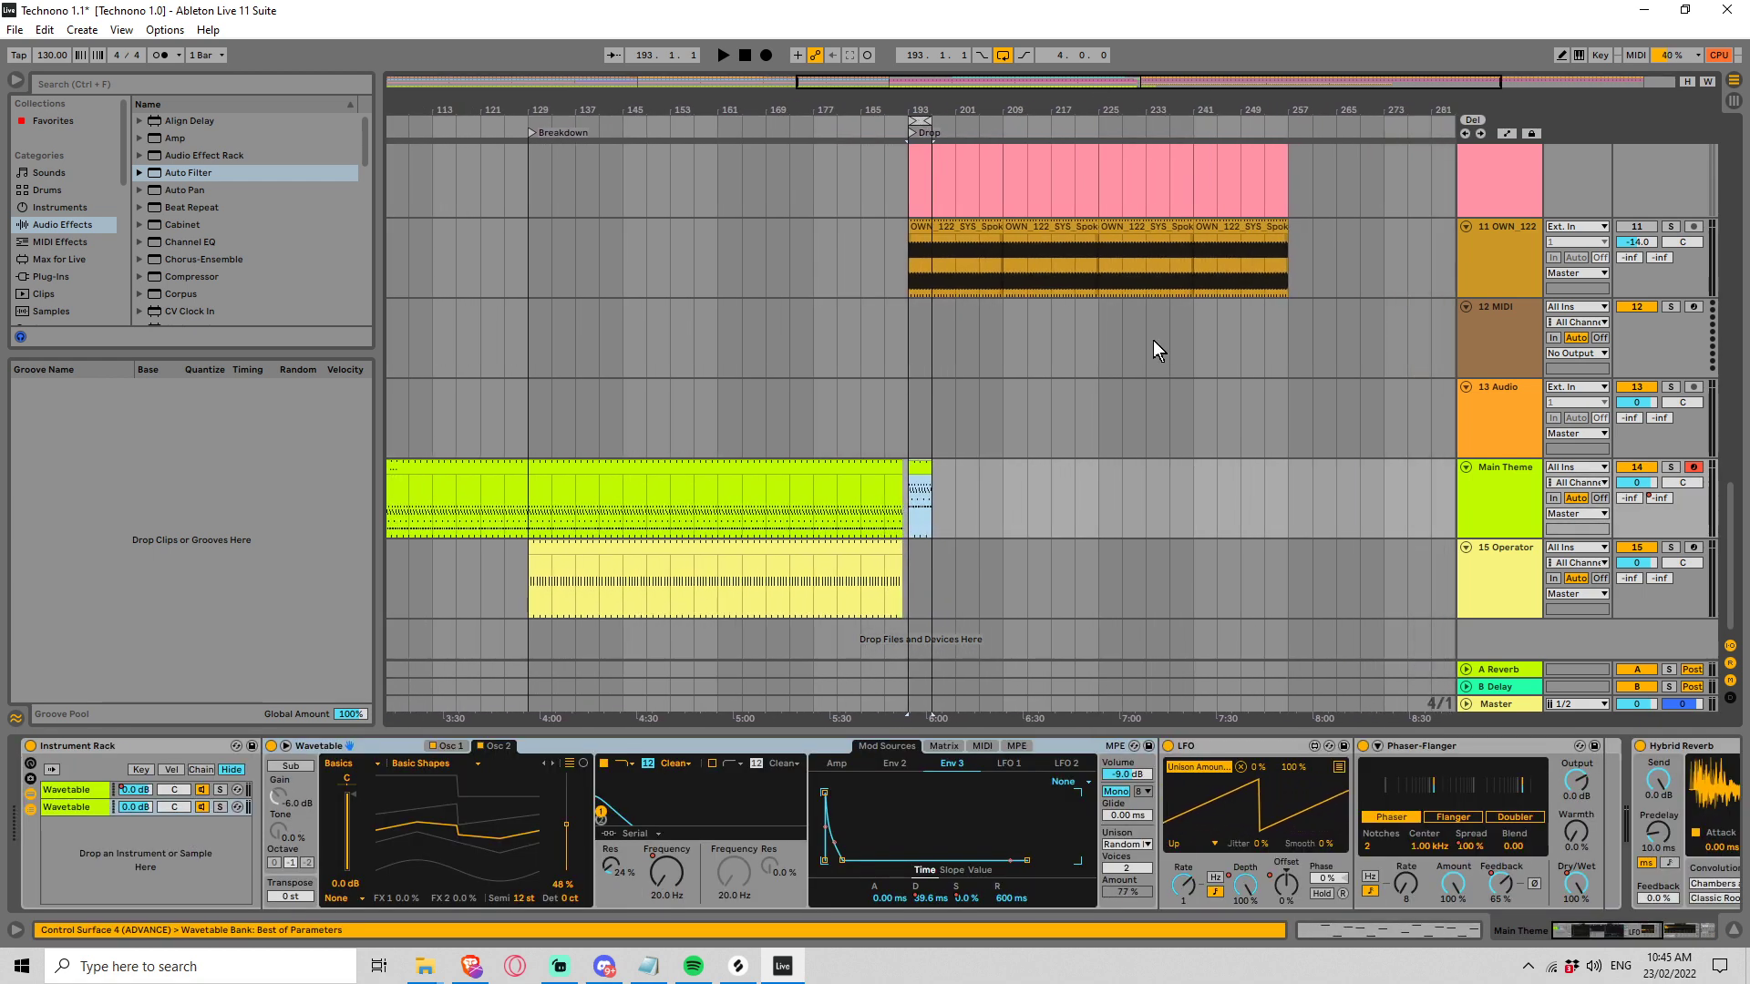
left_click_drag(911, 500, 1331, 501)
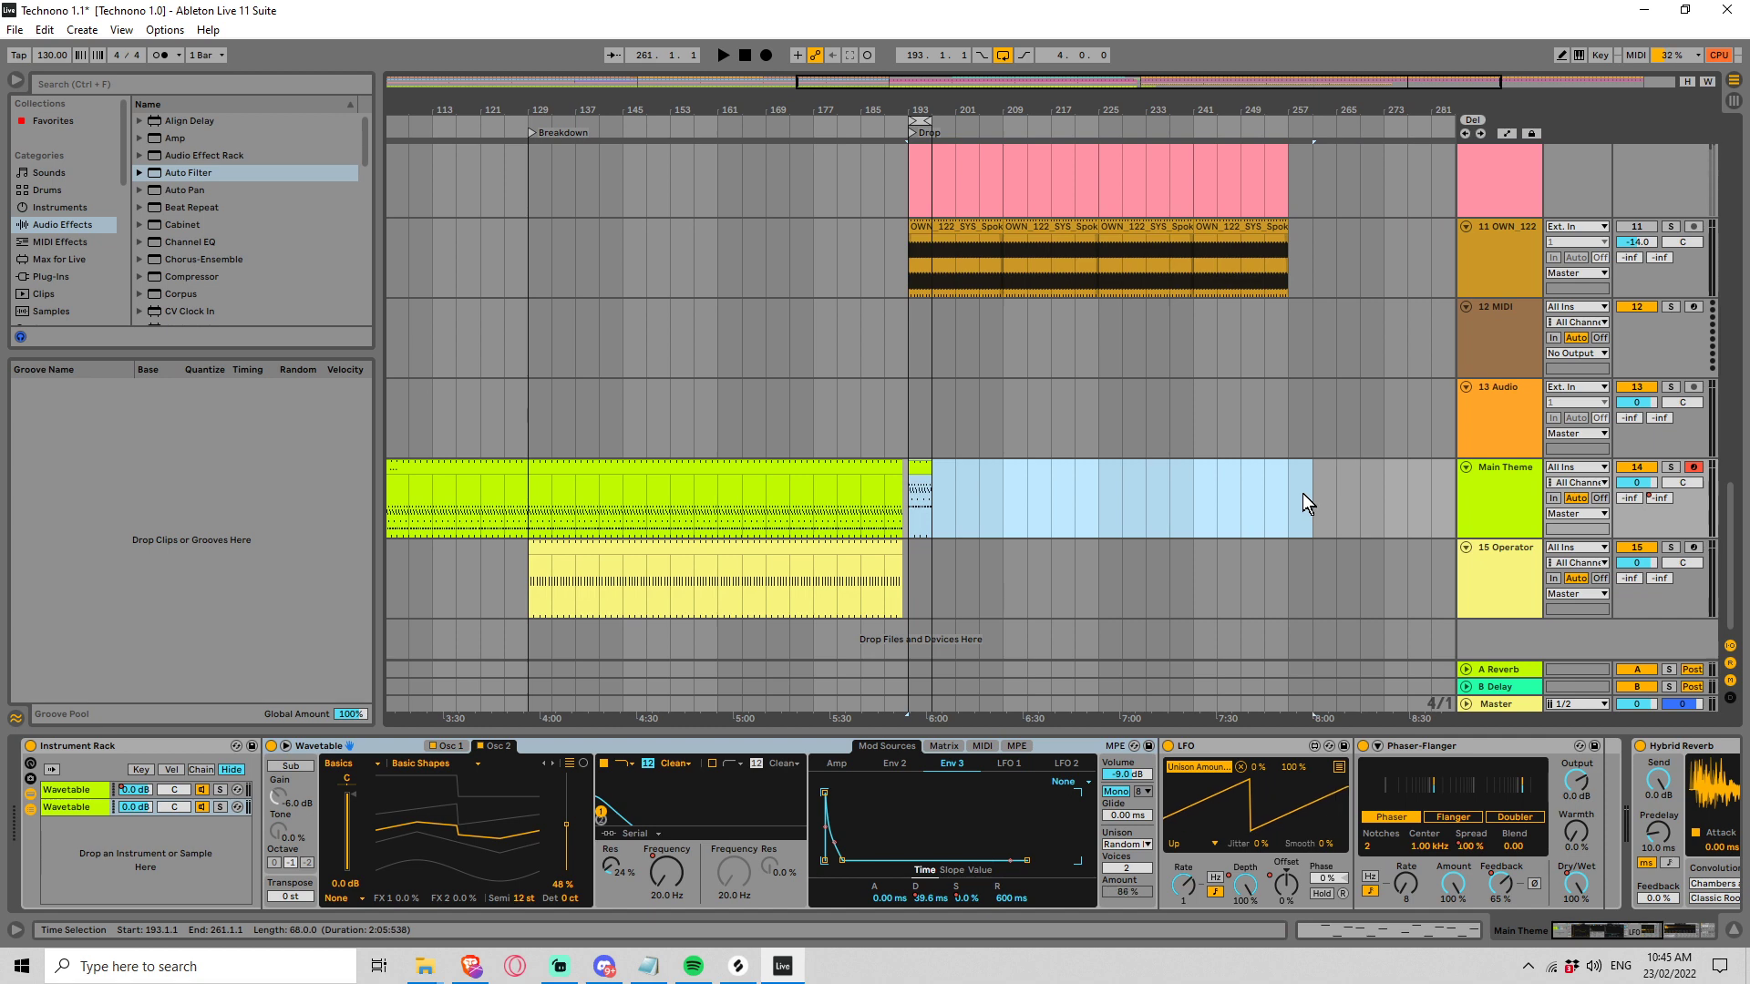